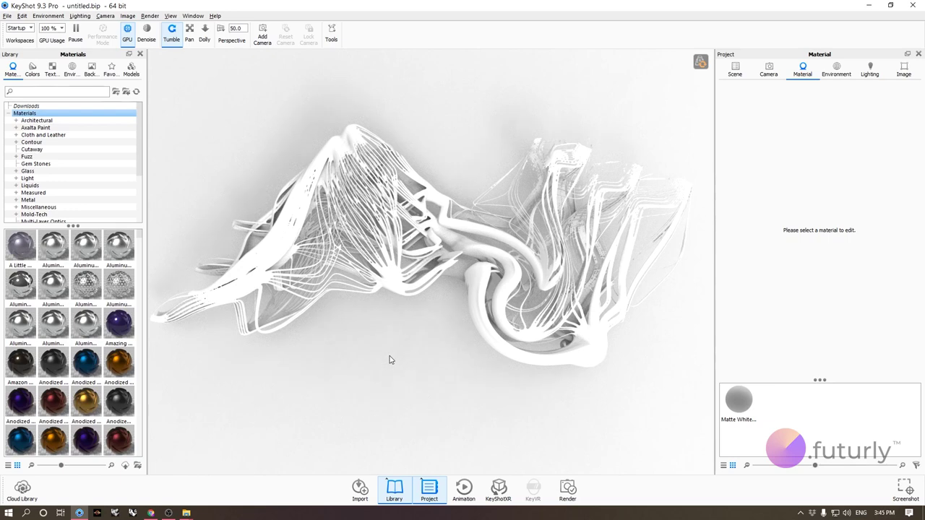
Step: Search the material library for "matte" and apply the Matte Grey material to the model
left_click_drag(380, 364, 455, 351)
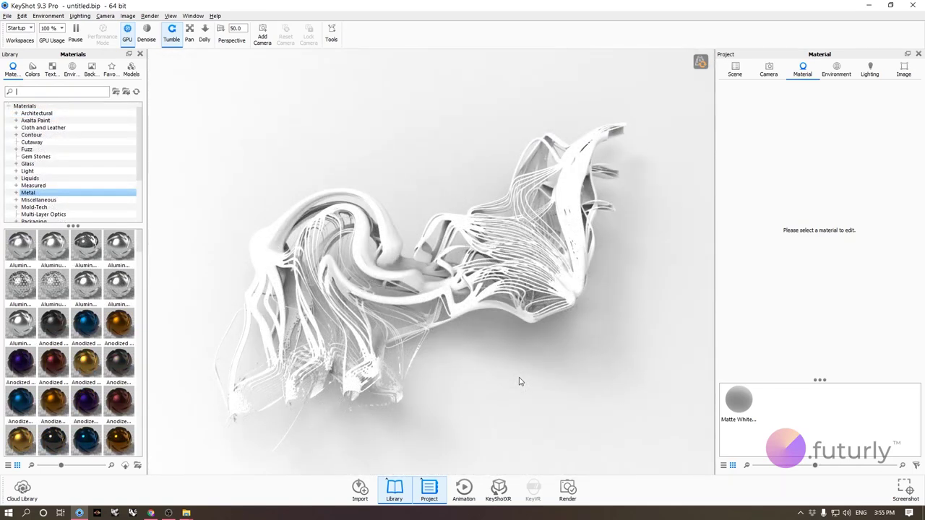
left_click(55, 91)
type("matte")
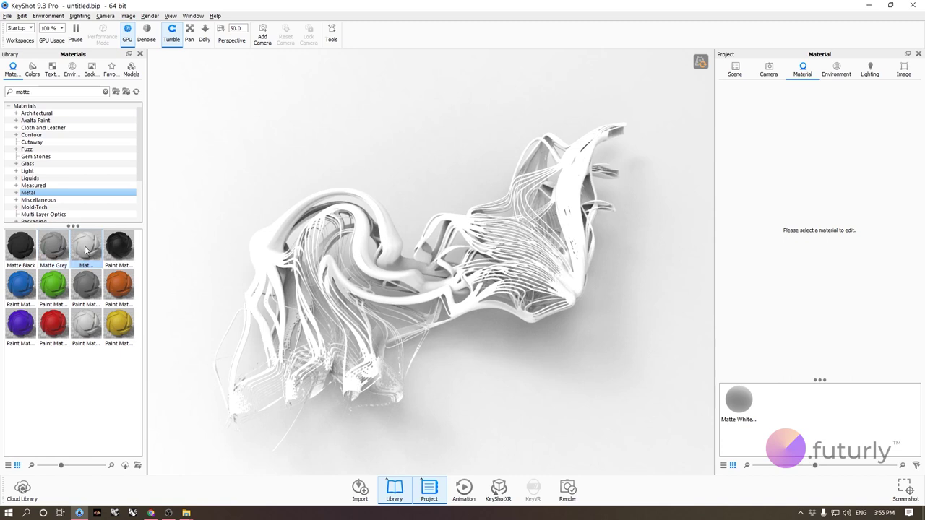
mouse_move(88, 251)
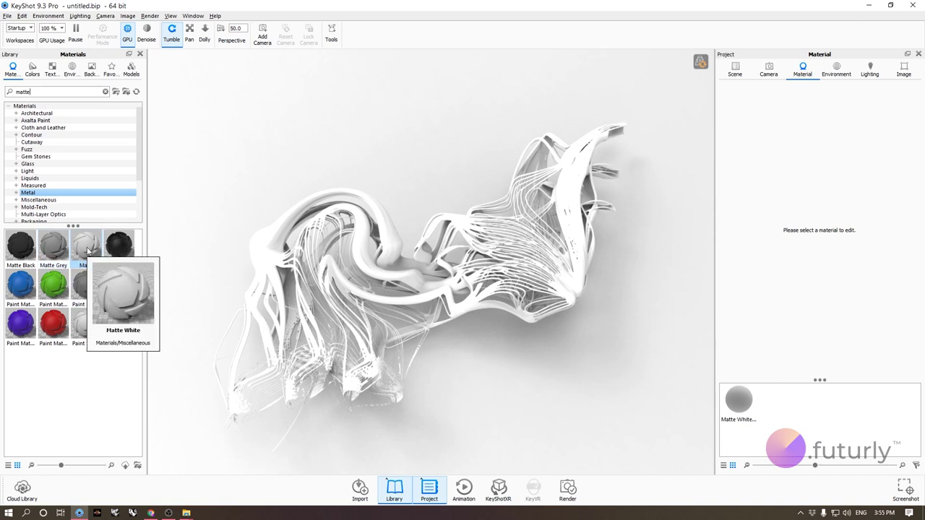
left_click_drag(54, 246, 394, 247)
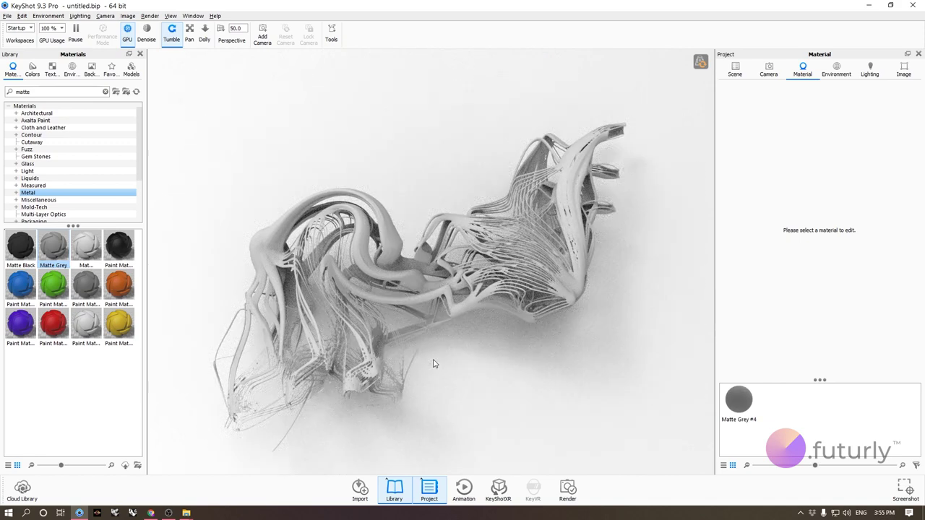
Step: Apply the Matte White material to the whole model
left_click_drag(411, 404, 525, 388)
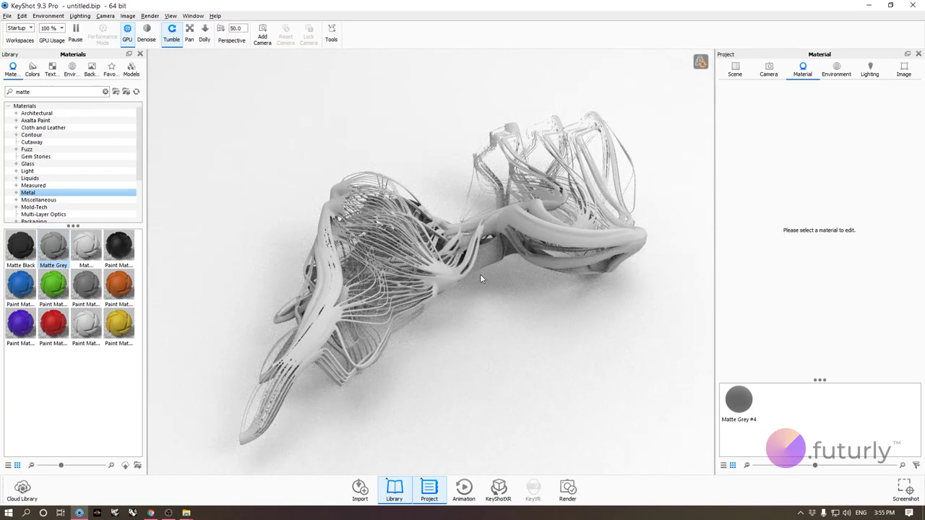
left_click_drag(466, 289, 457, 364)
left_click_drag(86, 246, 442, 267)
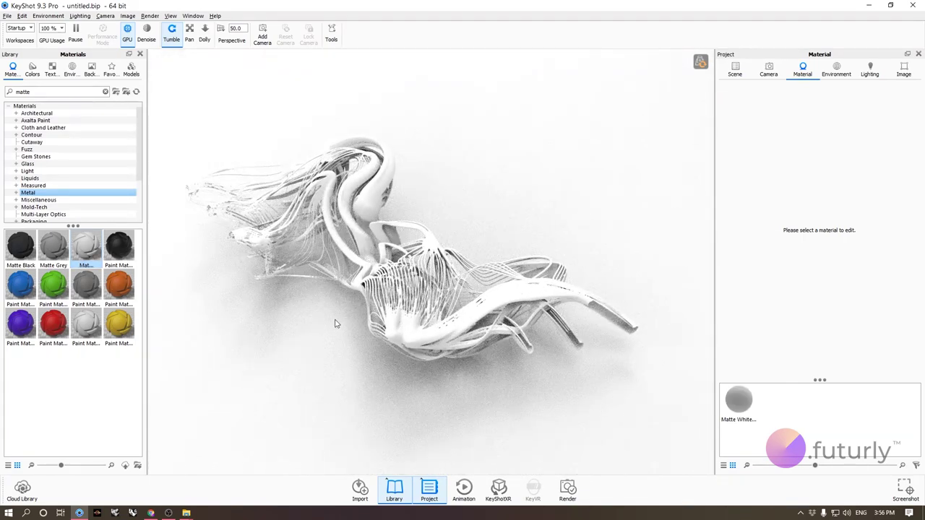
Step: Browse the Liquids material category and apply its yellowish cloudy orange liquid to the model
left_click_drag(556, 192, 488, 211)
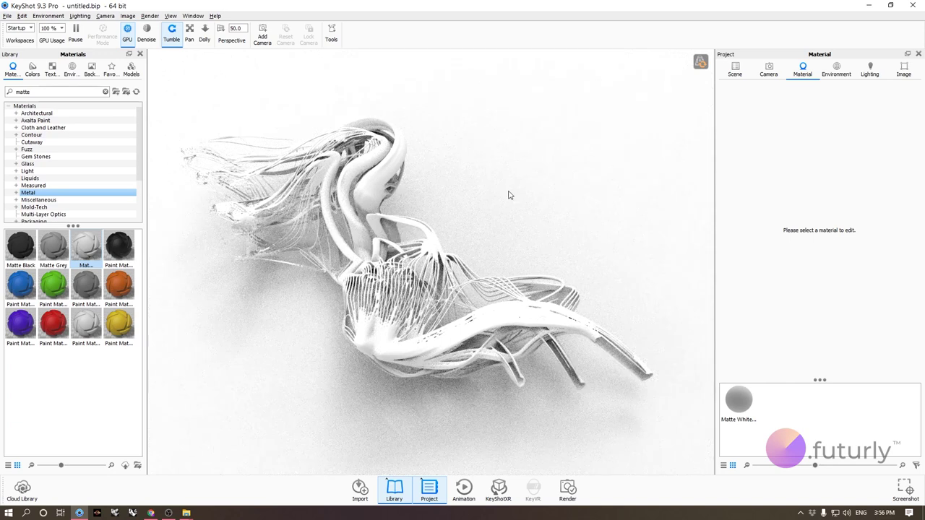
middle_click_drag(477, 187, 484, 188)
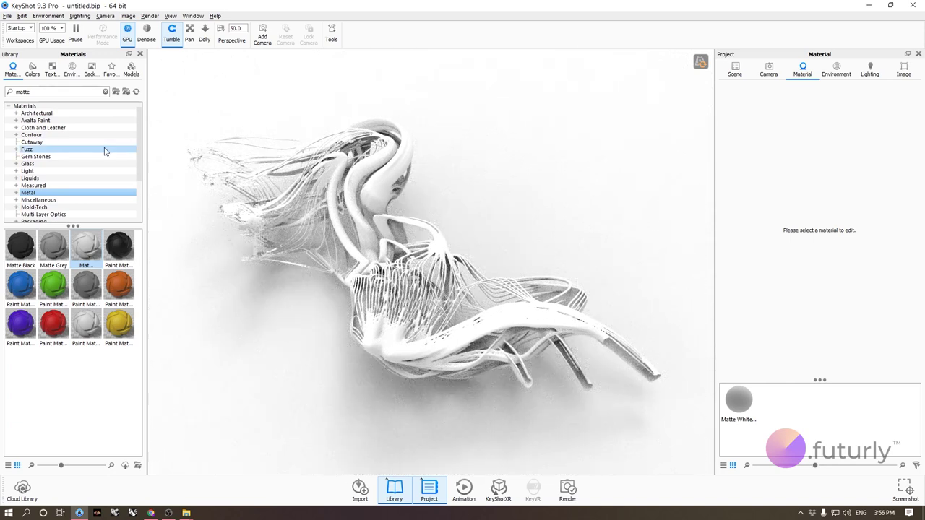
left_click(67, 181)
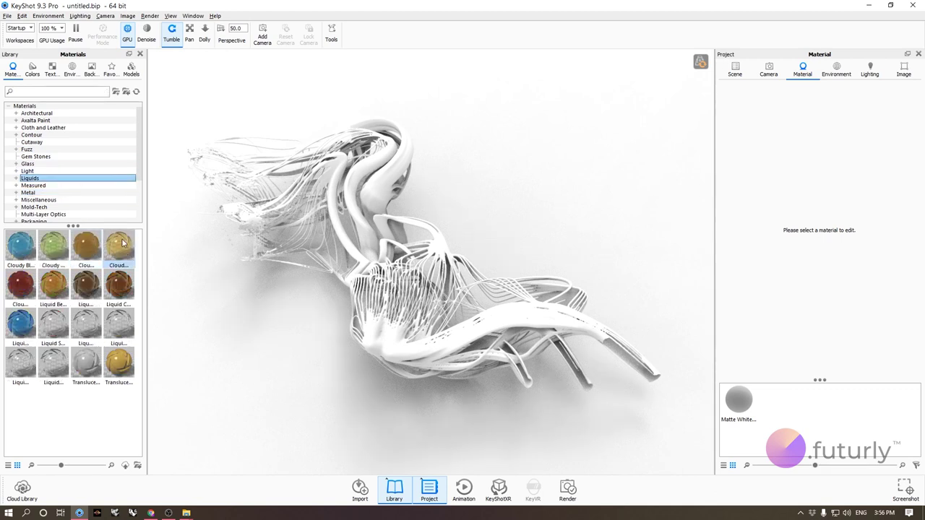
mouse_move(123, 244)
left_click_drag(122, 244, 370, 179)
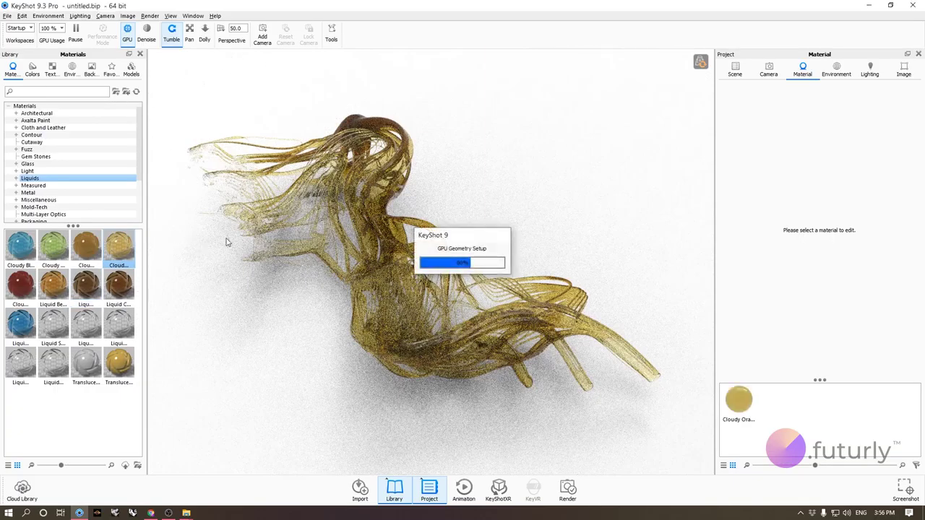
Step: Inspect the cloudy liquid from several sides and replace it with the Liquid Beer Bubbles material
left_click_drag(242, 333, 578, 354)
scroll(304, 161, "up", 4)
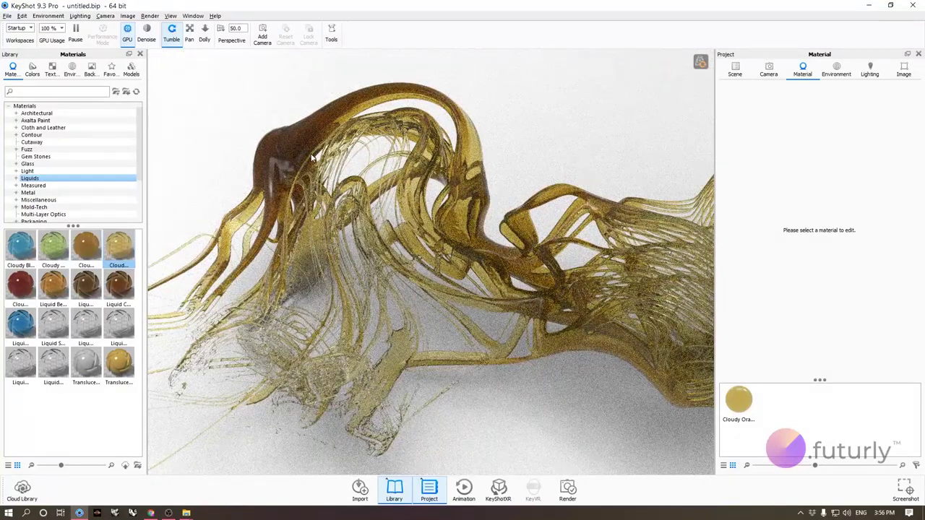
left_click_drag(277, 173, 301, 207)
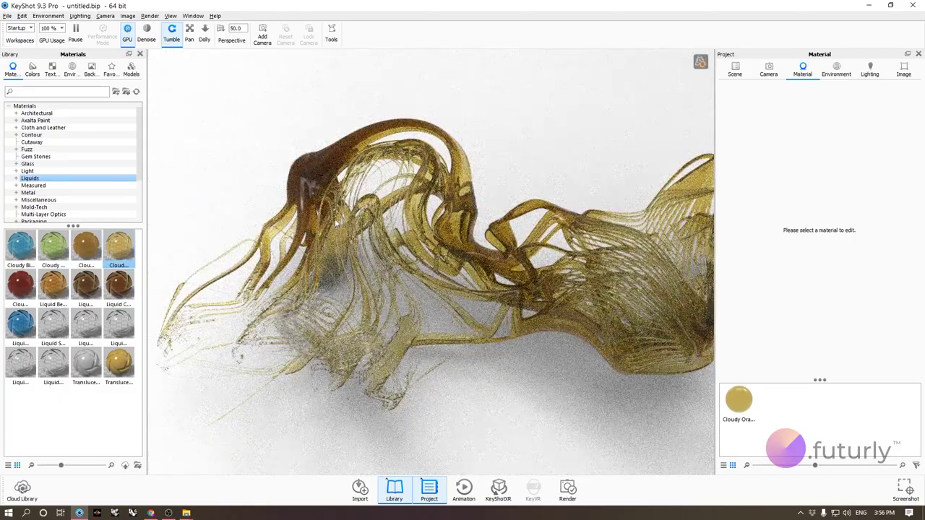
left_click_drag(363, 320, 216, 300)
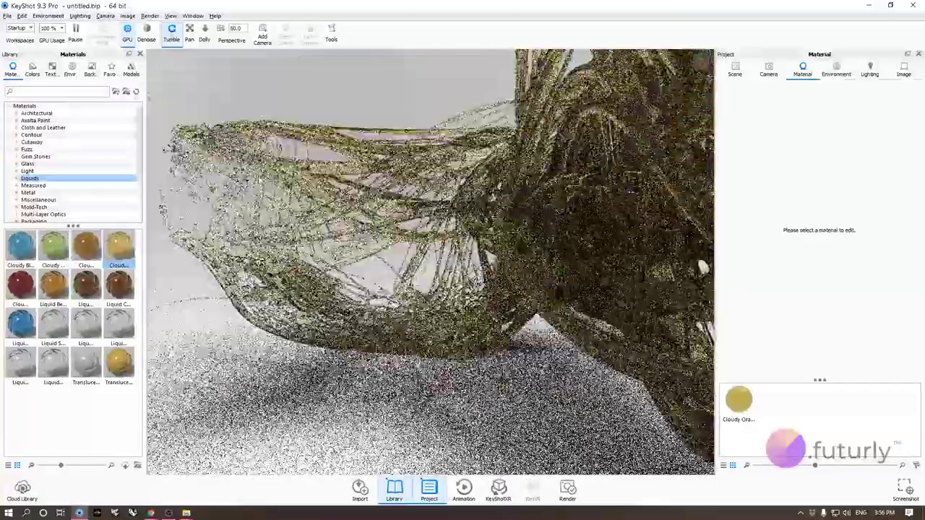
scroll(431, 262, "down", 5)
mouse_move(441, 260)
left_mouse_down()
mouse_move(603, 212)
mouse_move(385, 235)
mouse_move(444, 277)
left_mouse_up()
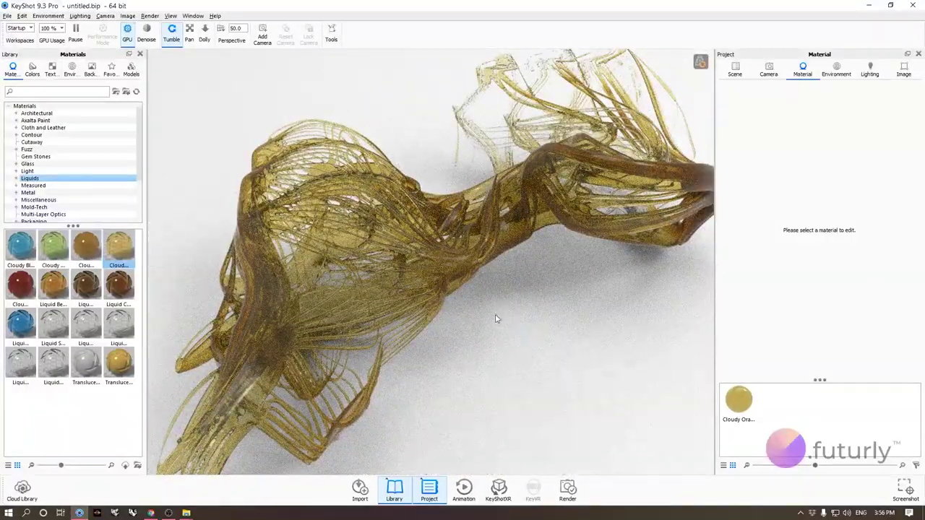
scroll(495, 318, "down", 2)
left_click_drag(53, 286, 322, 248)
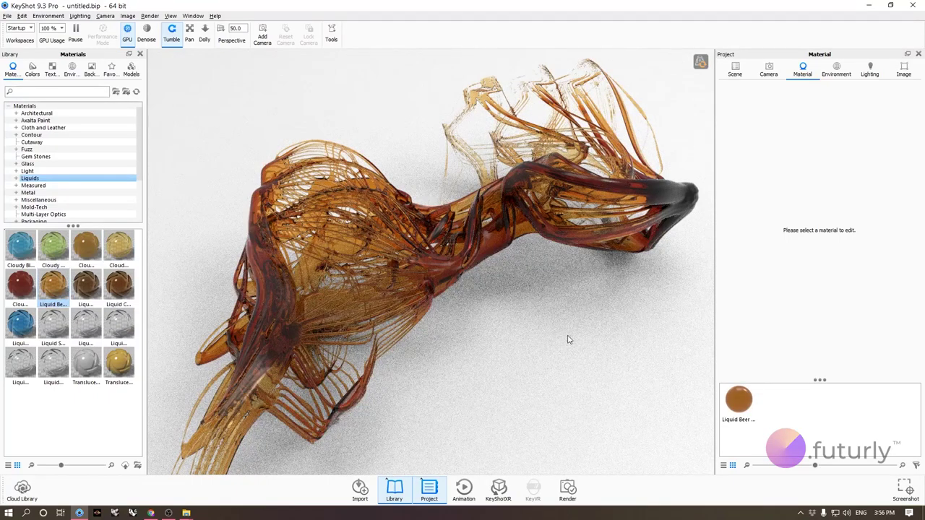
Step: Open the Liquid Beer Bubbles material for editing and change its color to bright pink, #F834CD
left_click_drag(656, 366, 629, 355)
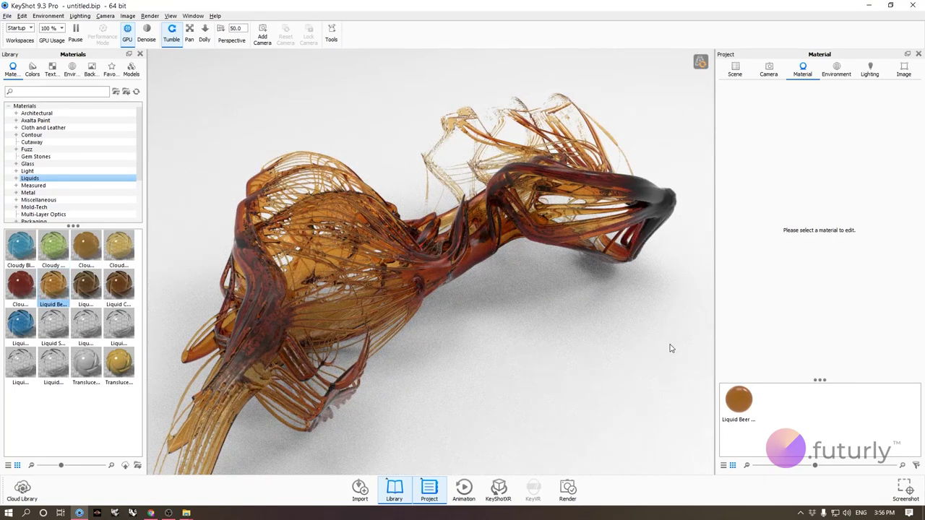
left_click(752, 401)
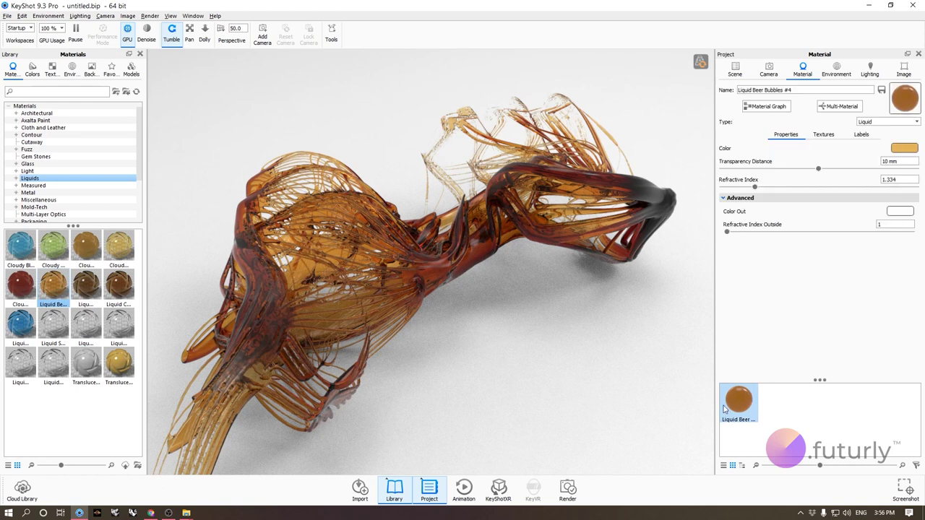
left_click(745, 401)
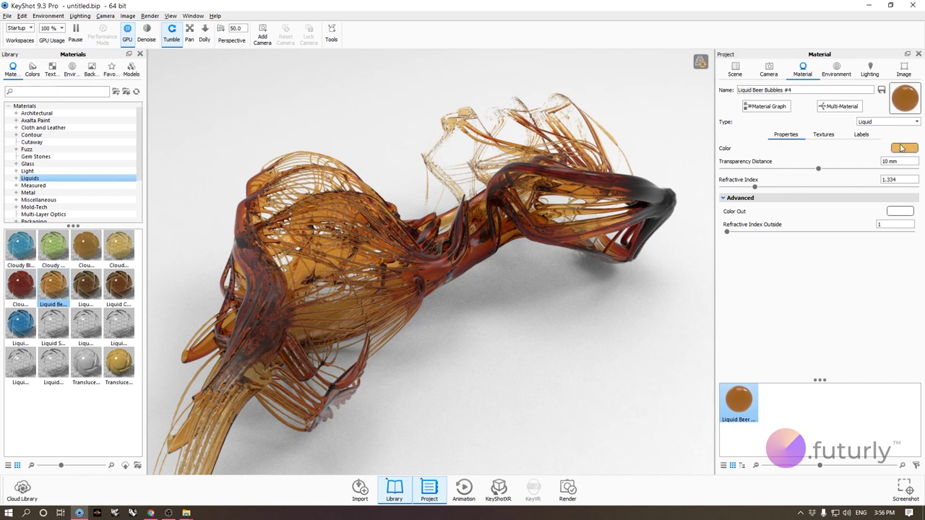
left_click_drag(599, 310, 595, 320)
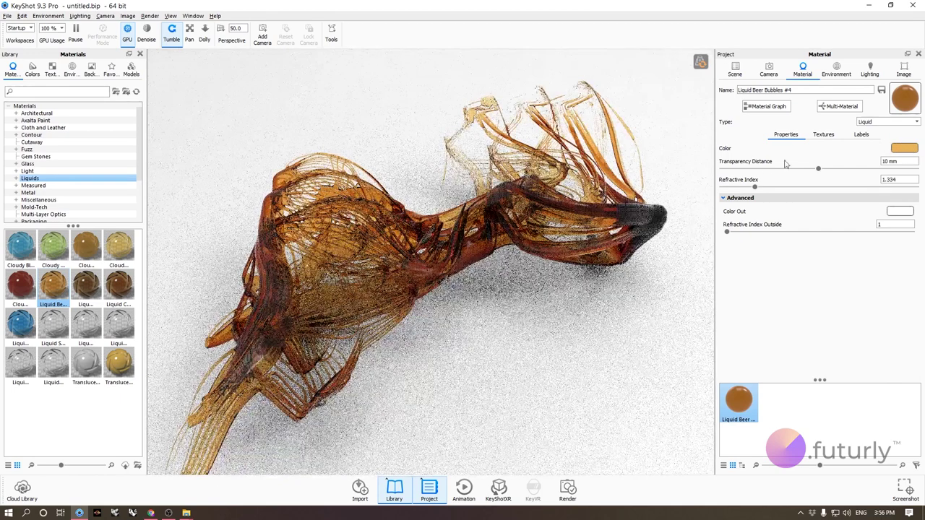
left_click(900, 152)
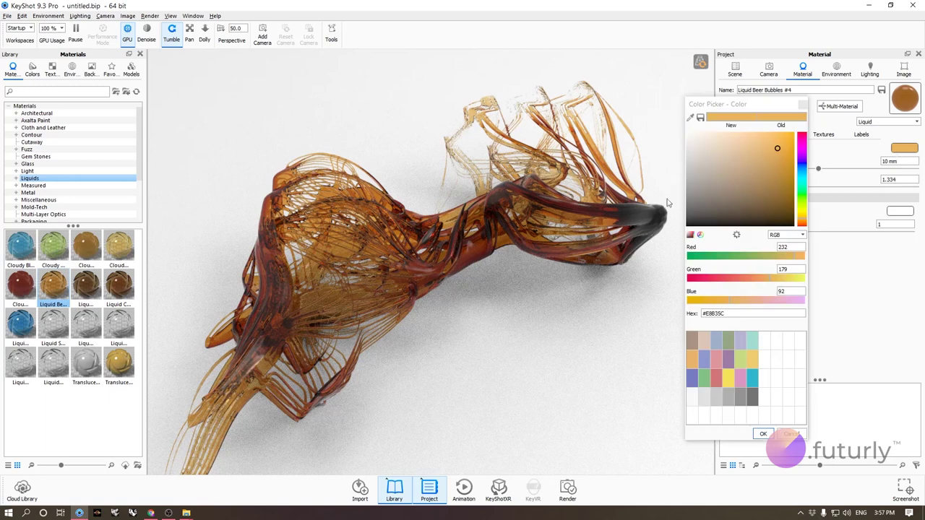
left_click(801, 141)
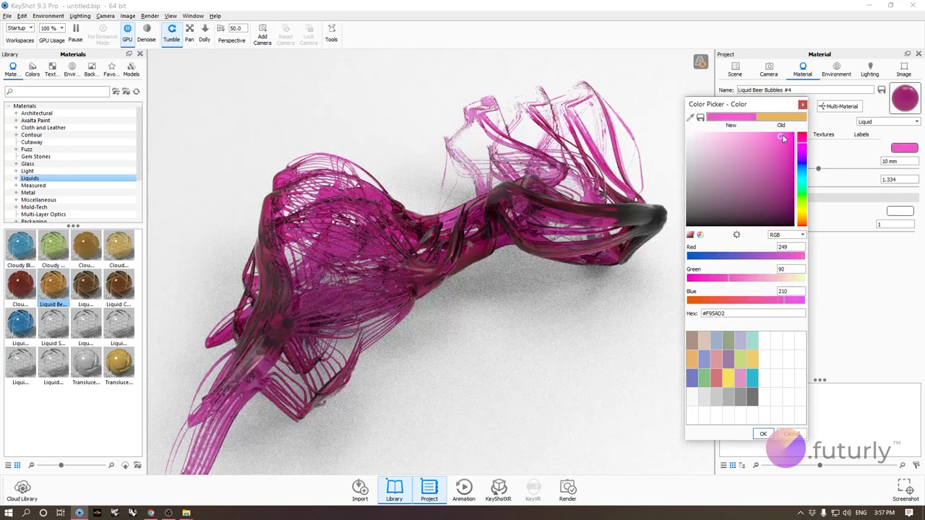
left_click(790, 139)
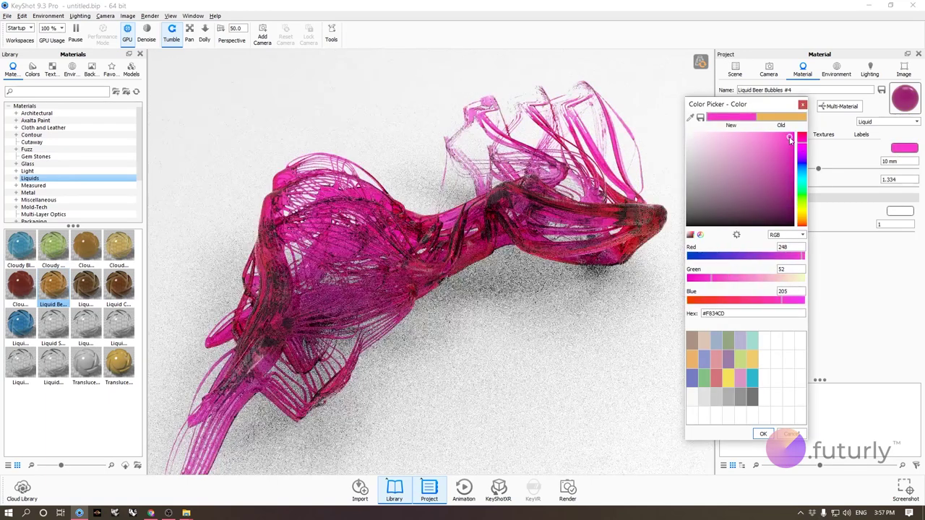
left_click(764, 434)
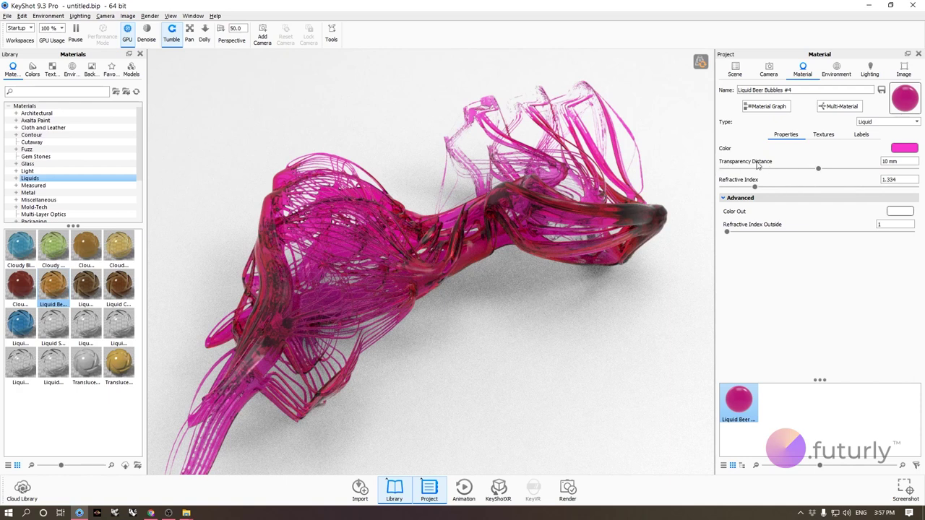
Step: Raise the pink liquid material's transparency distance to 18.368 mm and further to 50 mm
left_click(902, 161)
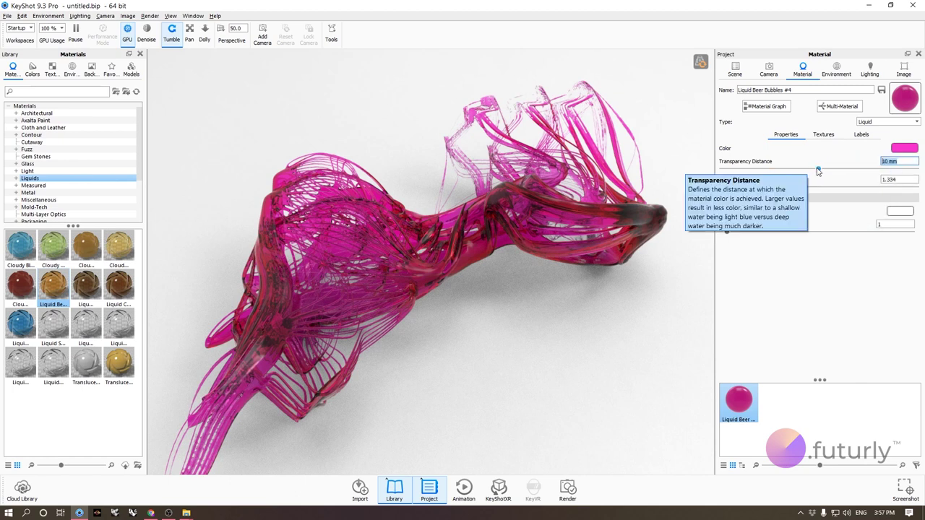
left_click_drag(819, 171, 890, 169)
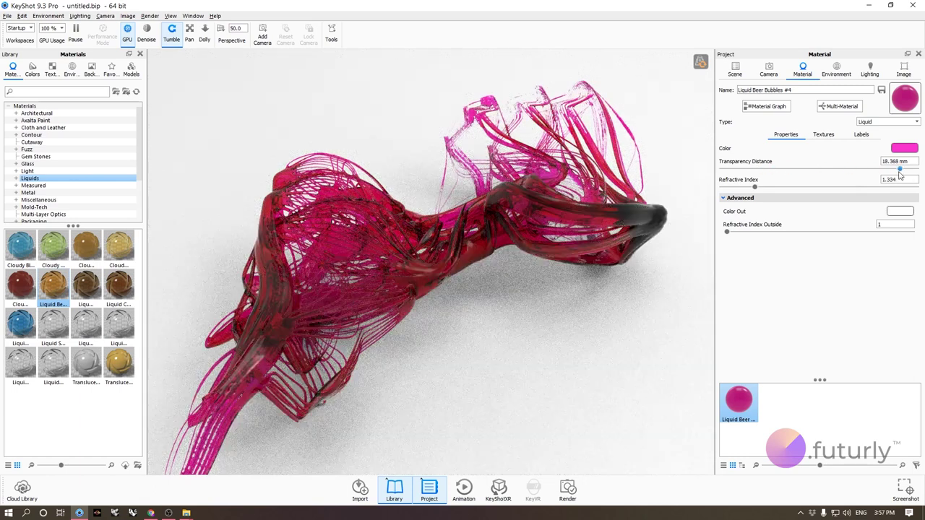
left_click(916, 163)
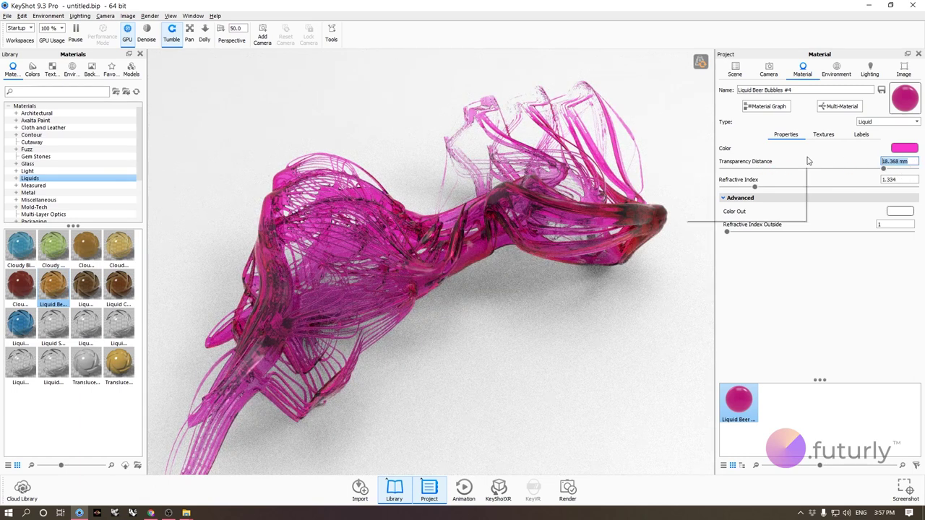
type("50")
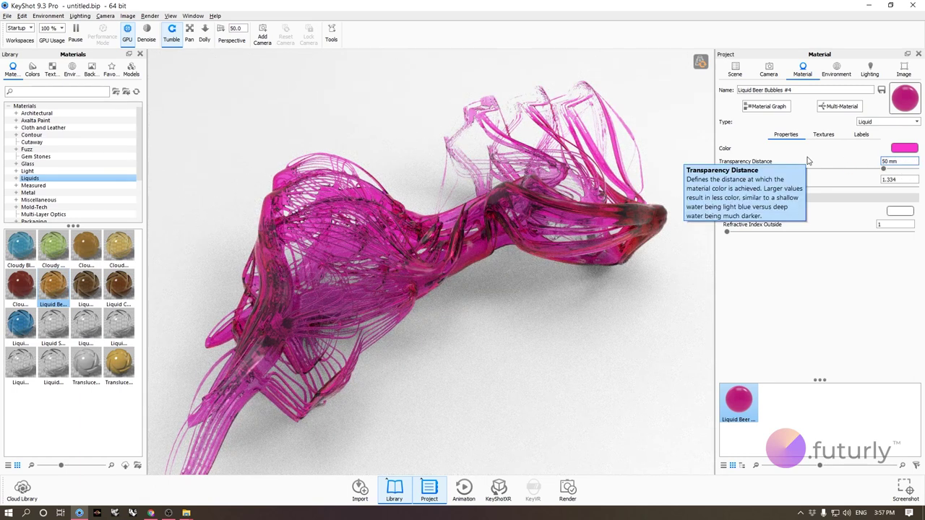
key("Return")
Step: Increase the pink liquid material's transparency distance to 100 mm and on to 400 mm
left_click_drag(770, 170, 898, 169)
left_click(910, 160)
type("100")
key("Return")
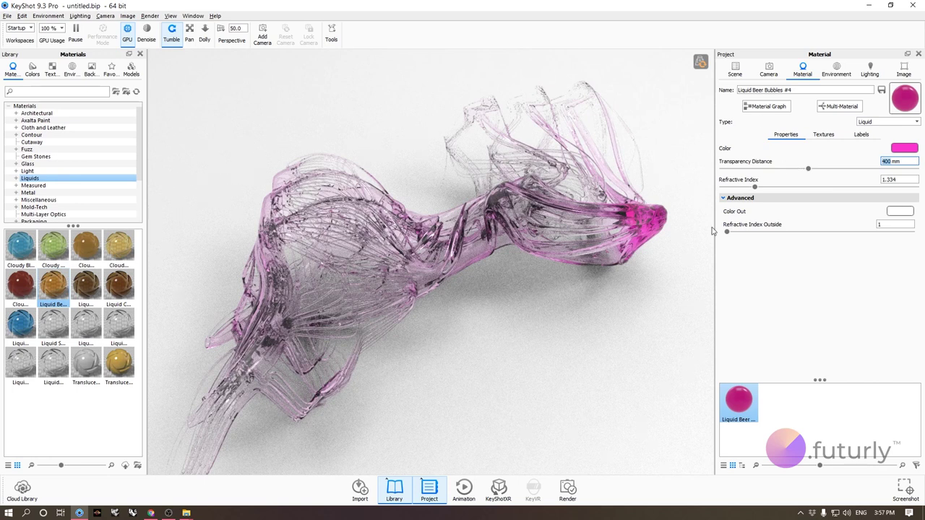
left_click_drag(904, 162, 870, 159)
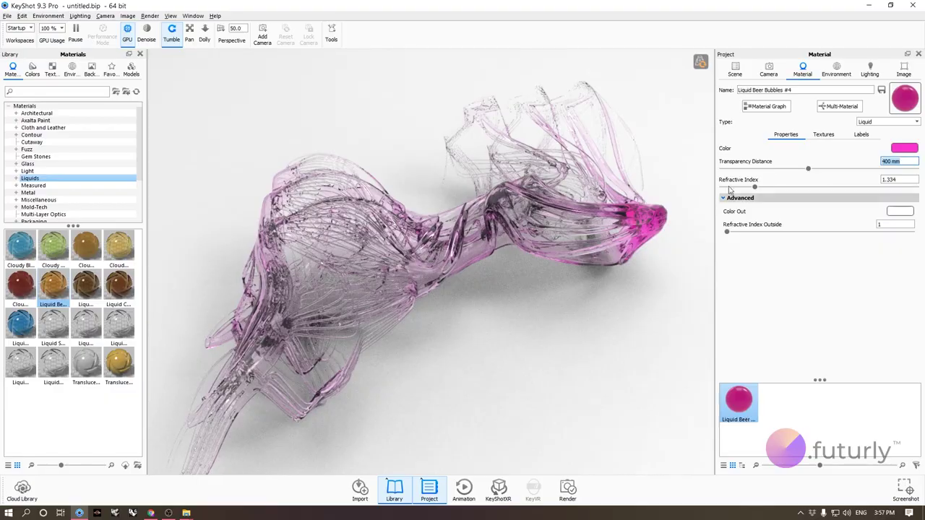
Step: Set the liquid material's advanced Color Out to cyan, #4DF5F5
left_click_drag(551, 295, 604, 248)
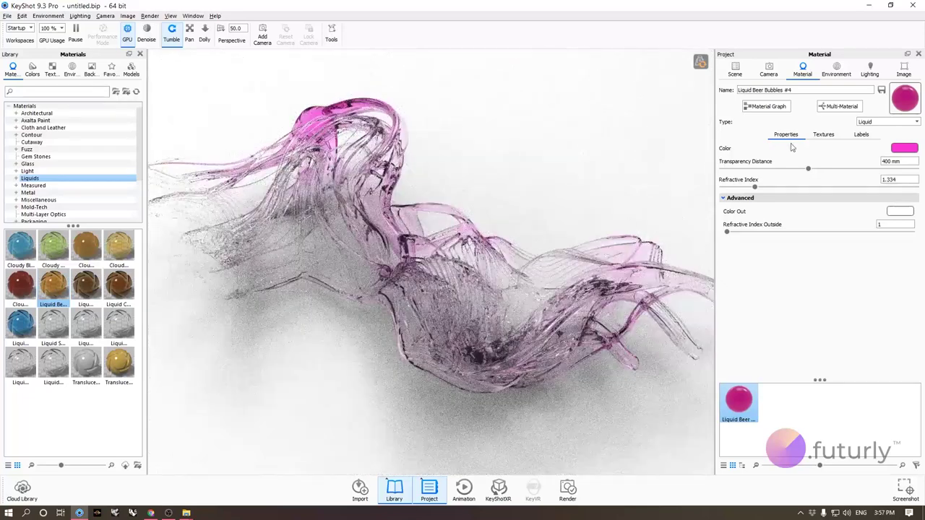
left_click(738, 200)
left_click(744, 199)
left_click(900, 212)
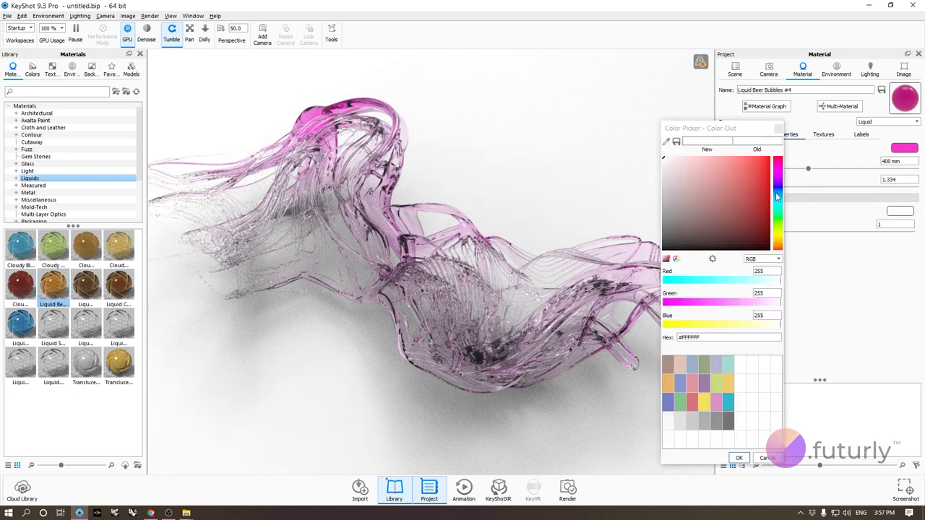
left_click(777, 207)
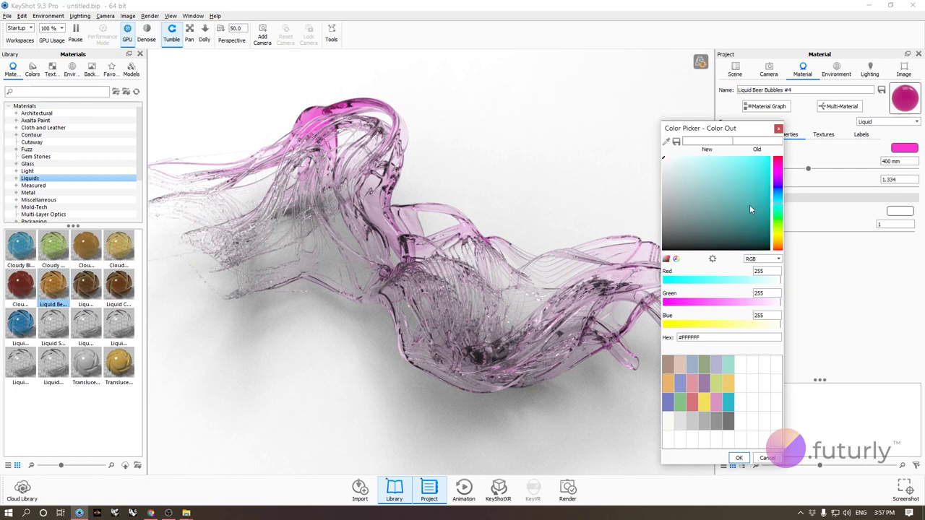
left_click(759, 163)
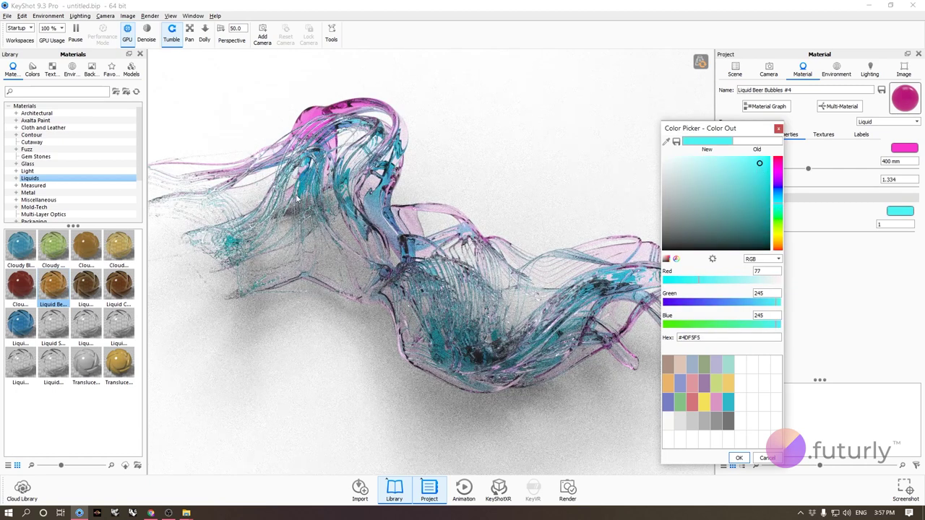
left_click(739, 458)
Step: Try transparency distances of 100 mm and 20 mm on the liquid material
left_click_drag(356, 390, 514, 349)
left_click_drag(398, 290, 536, 254)
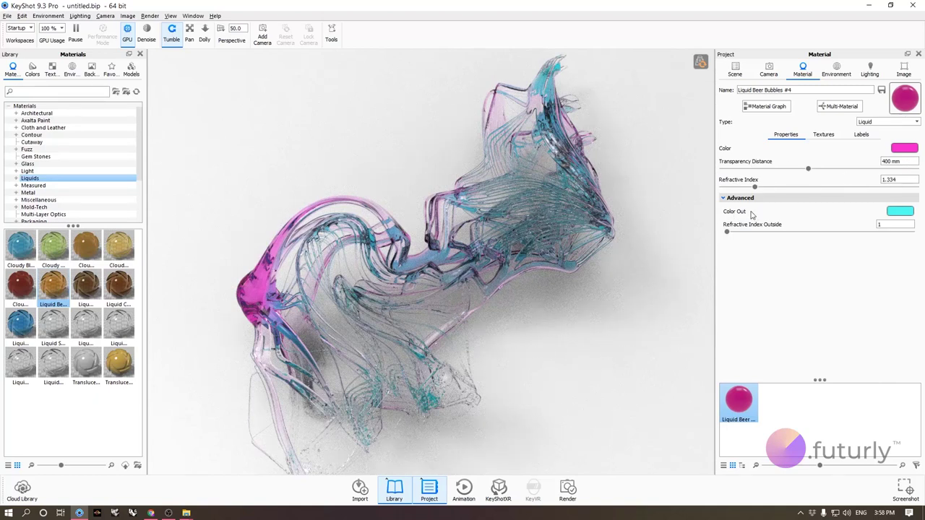
left_click_drag(909, 166, 828, 161)
type("10")
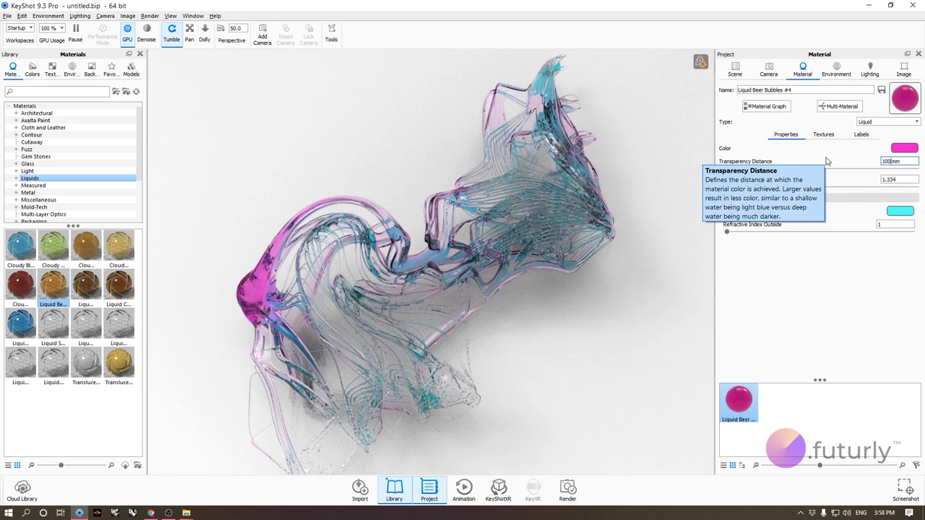
type("0")
key("Return")
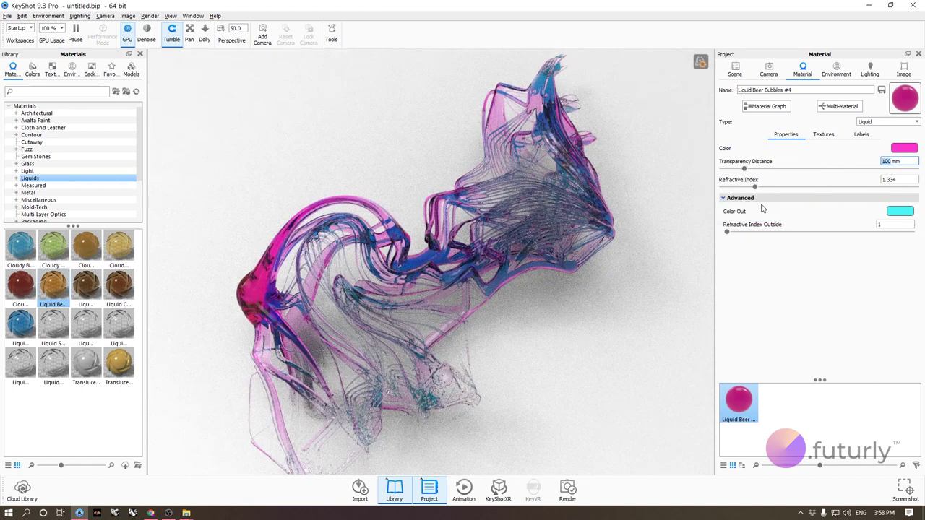
type("20")
key("Return")
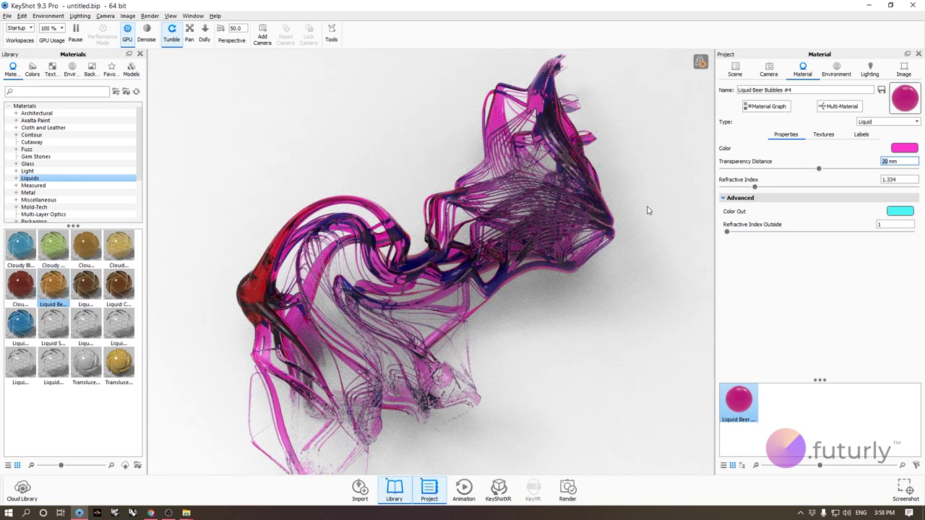
Step: Set the liquid material's transparency distance to 200 mm and review its Color Out color without altering it
type("0")
key("Return")
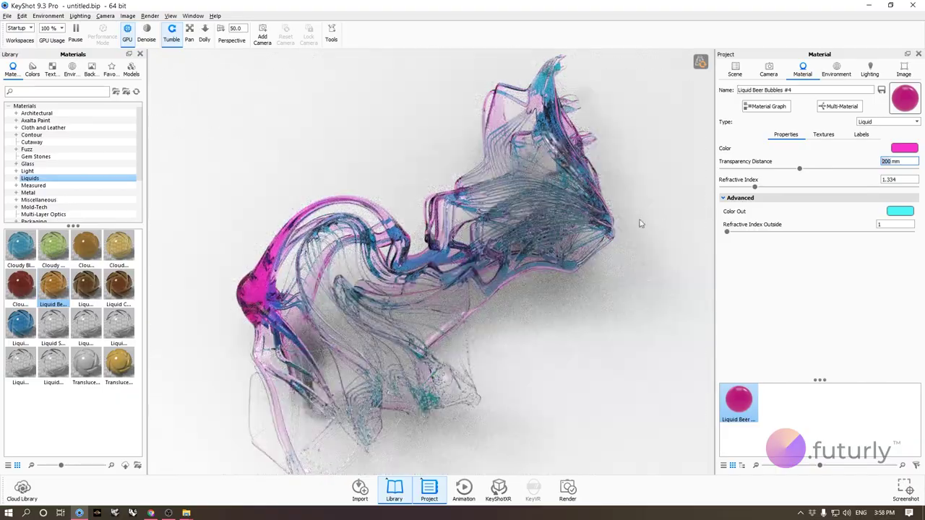
left_click_drag(582, 284, 572, 231)
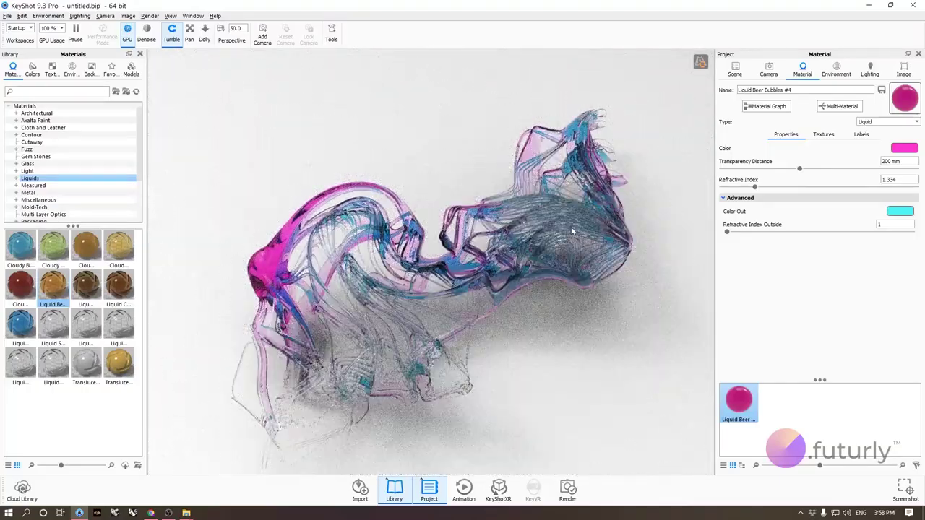
left_click(890, 212)
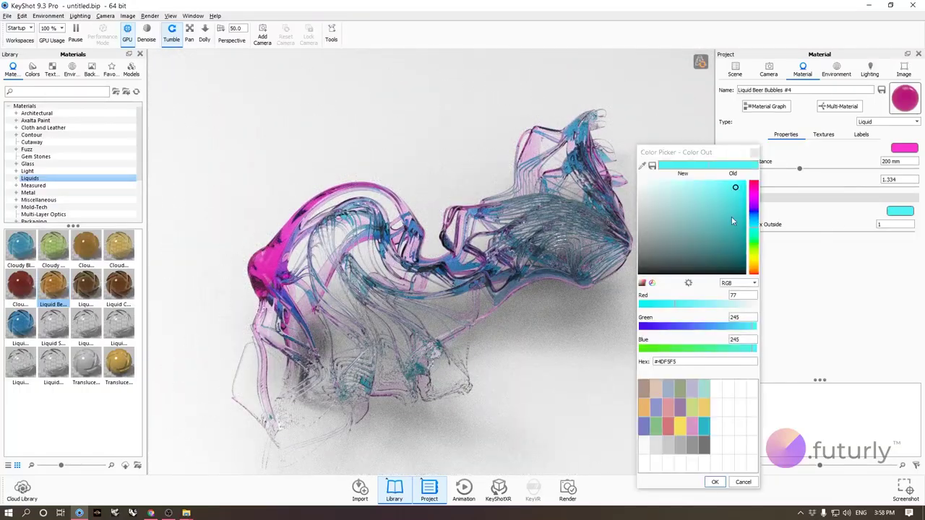
left_click(714, 482)
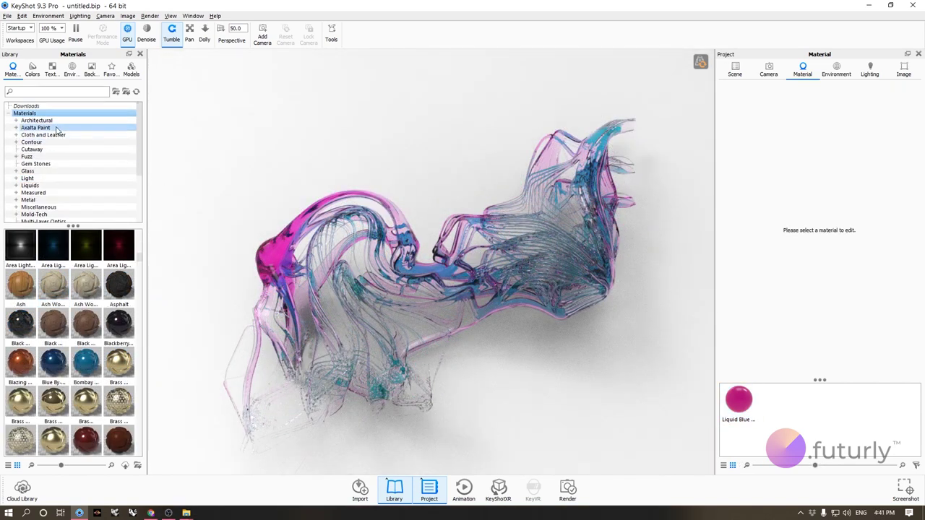
Step: Apply the Gold 24k Polished material from the Metal library to the model and open it for editing
scroll(52, 145, "down", 2)
left_click(41, 172)
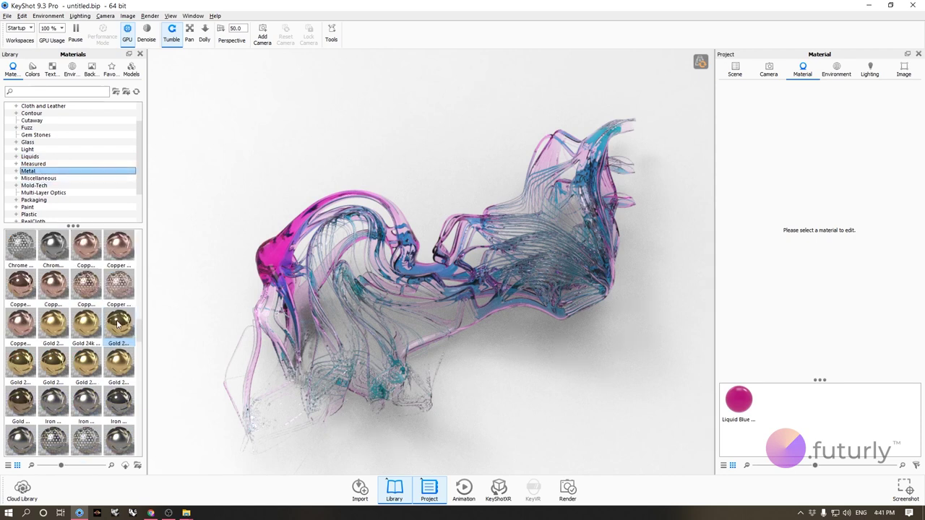
left_click_drag(117, 325, 268, 260)
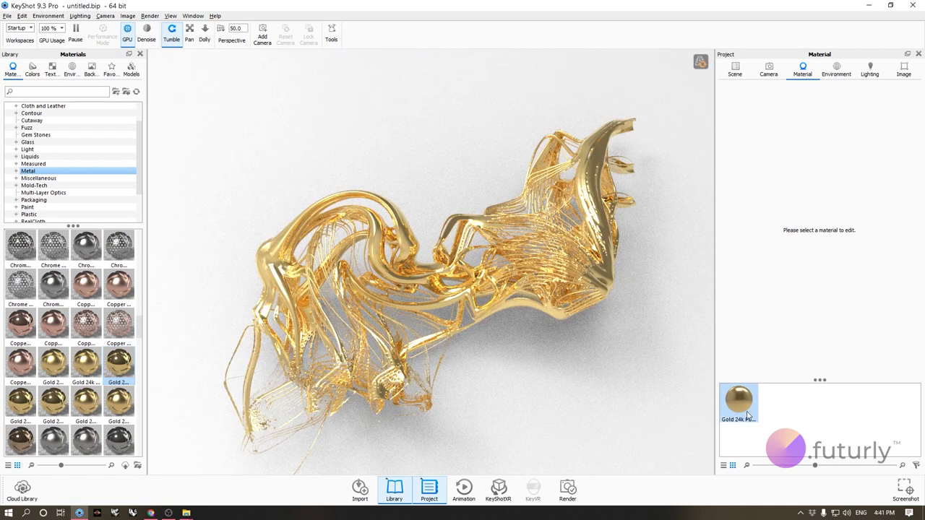
left_click(746, 410)
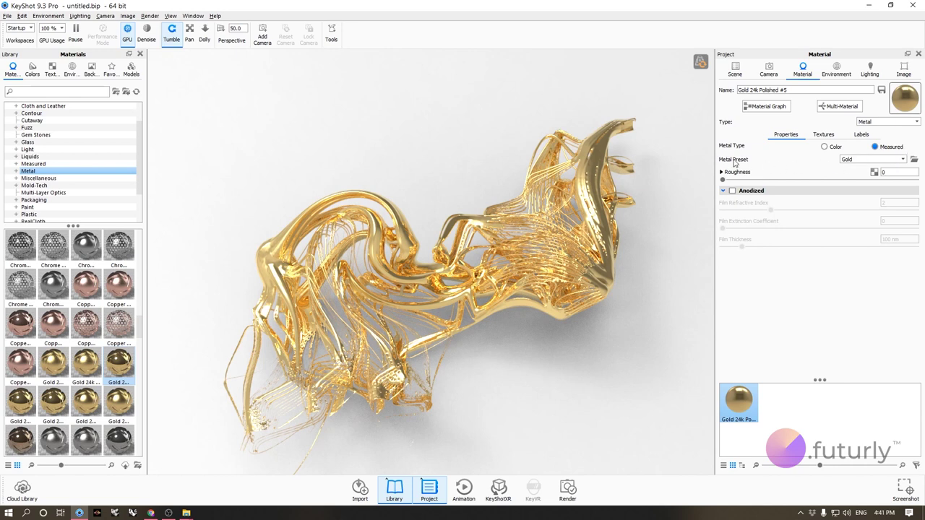
Step: Try the Aluminum, Platinum and Magnesium measured metal presets on the model's material
left_click(851, 160)
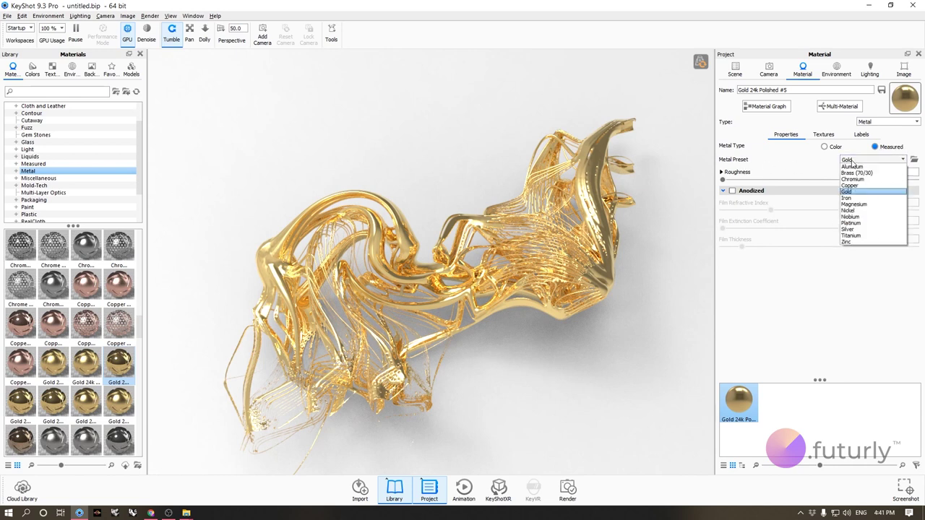
left_click(853, 167)
left_click(855, 160)
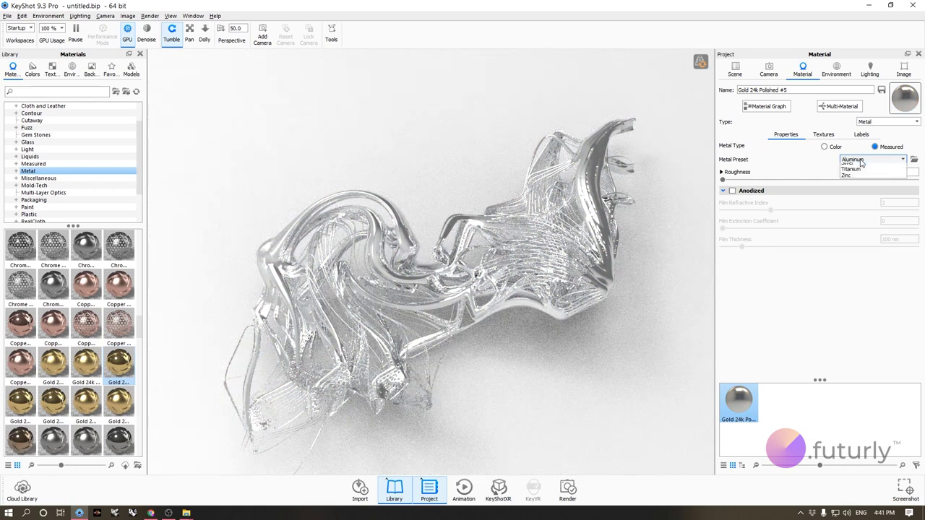
left_click(852, 222)
left_click(855, 160)
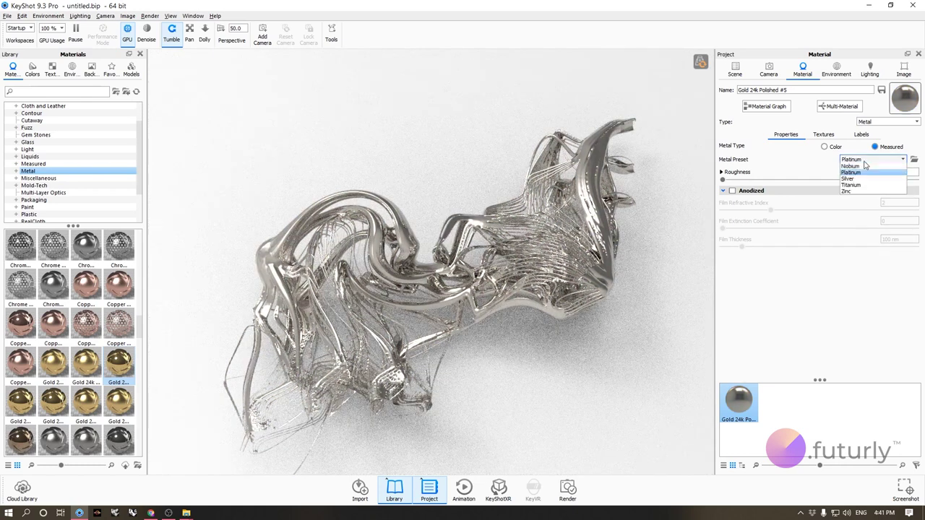
left_click(853, 206)
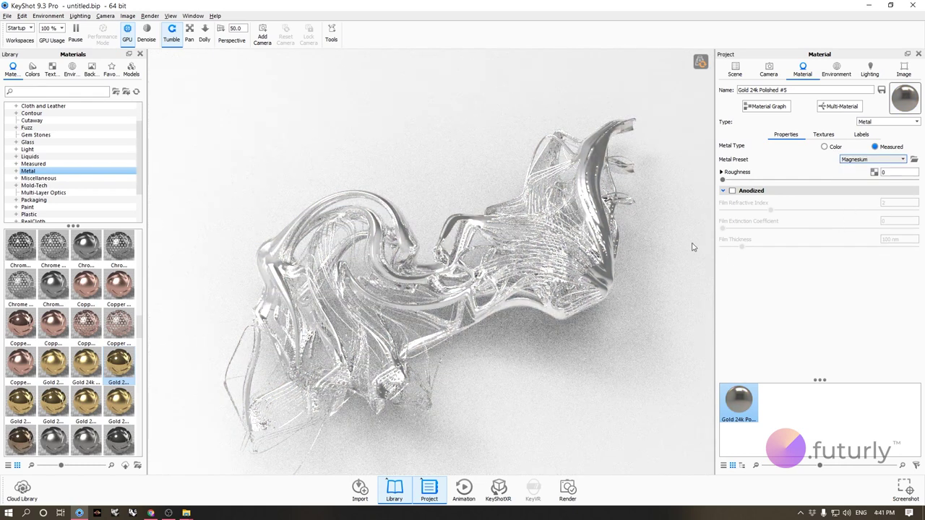
Step: Switch the metal type to Color and change the metal's color to a warm orange gold
left_click(833, 149)
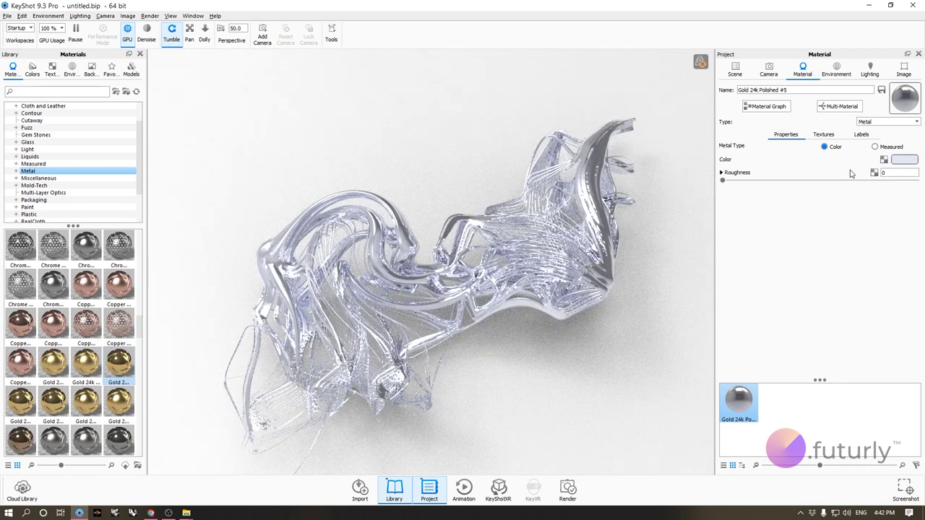
left_click(902, 161)
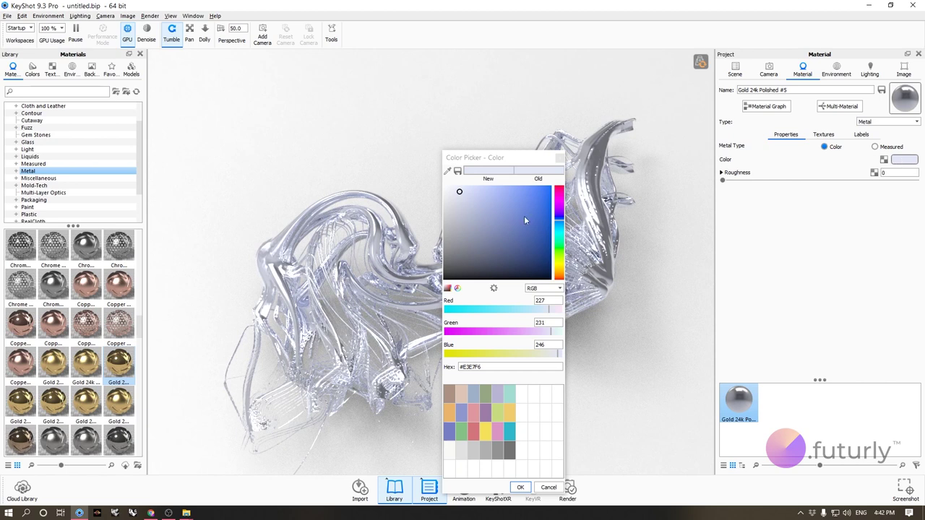
left_click(560, 269)
left_click_drag(534, 221, 549, 194)
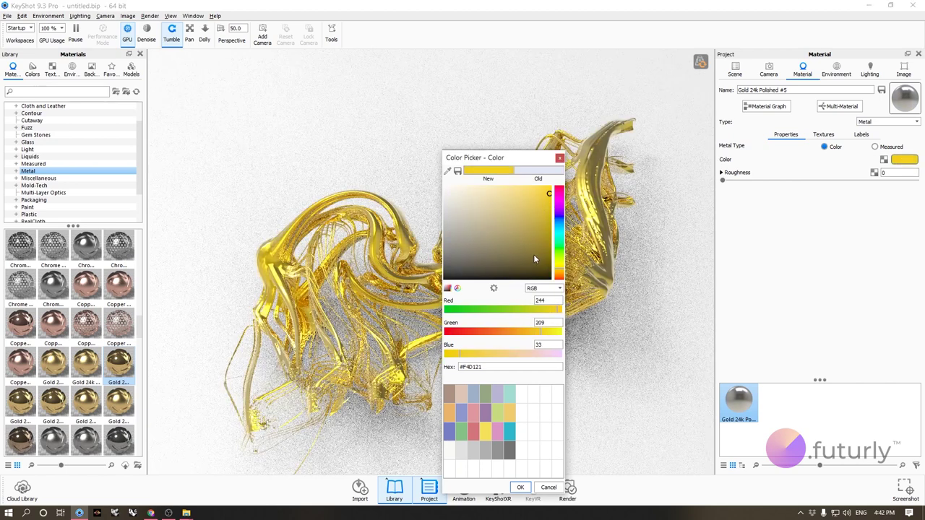
mouse_move(558, 270)
left_mouse_down()
mouse_move(559, 280)
mouse_move(559, 270)
left_mouse_up()
mouse_move(534, 219)
left_mouse_down()
mouse_move(520, 229)
mouse_move(518, 194)
mouse_move(538, 229)
left_mouse_up()
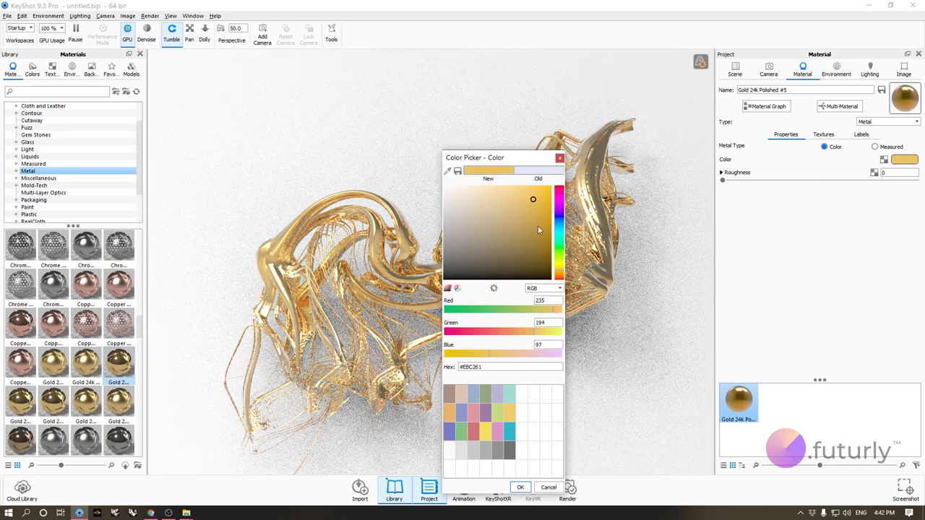
left_click(559, 279)
left_click(521, 491)
Step: Open the metal's material graph and add a Texture Map node beside the Metal node
left_click_drag(522, 395, 497, 354)
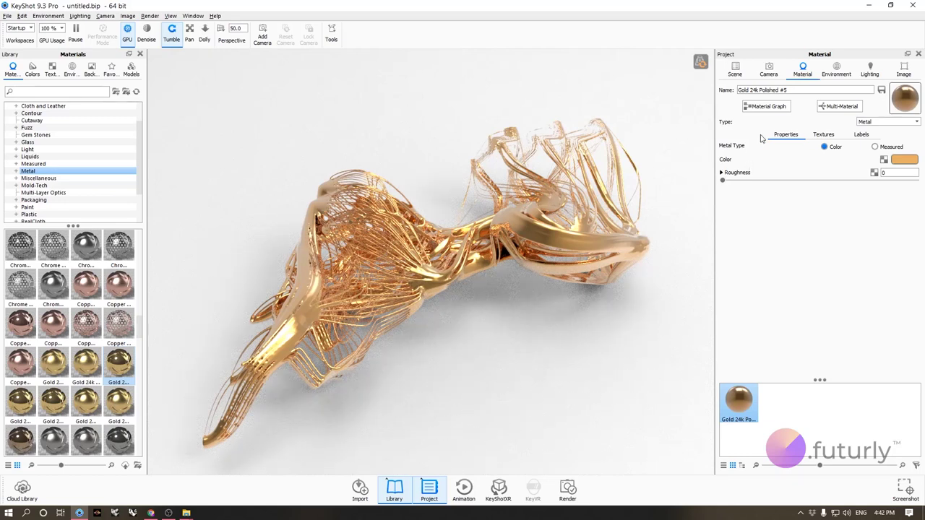
left_click(769, 107)
left_click_drag(578, 168, 583, 166)
left_click_drag(556, 302, 644, 303)
left_click_drag(372, 297, 453, 299)
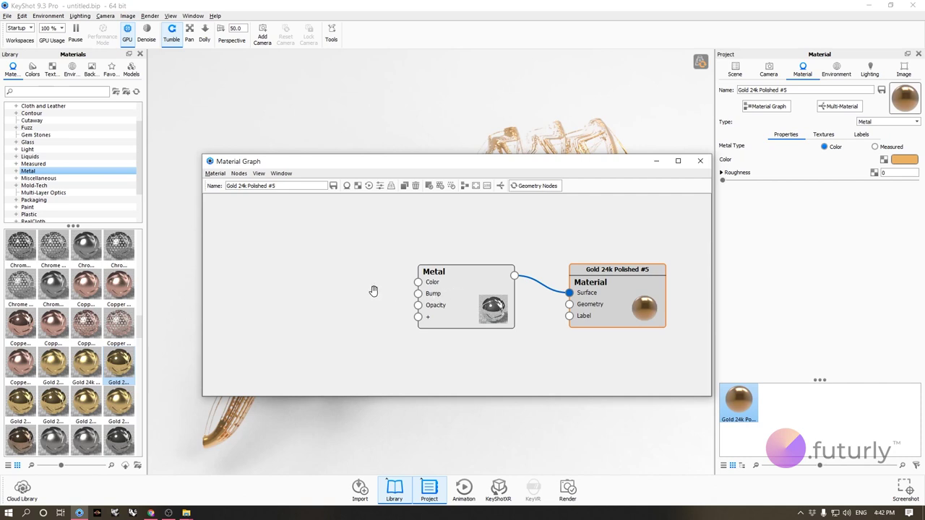
right_click(270, 271)
mouse_move(291, 369)
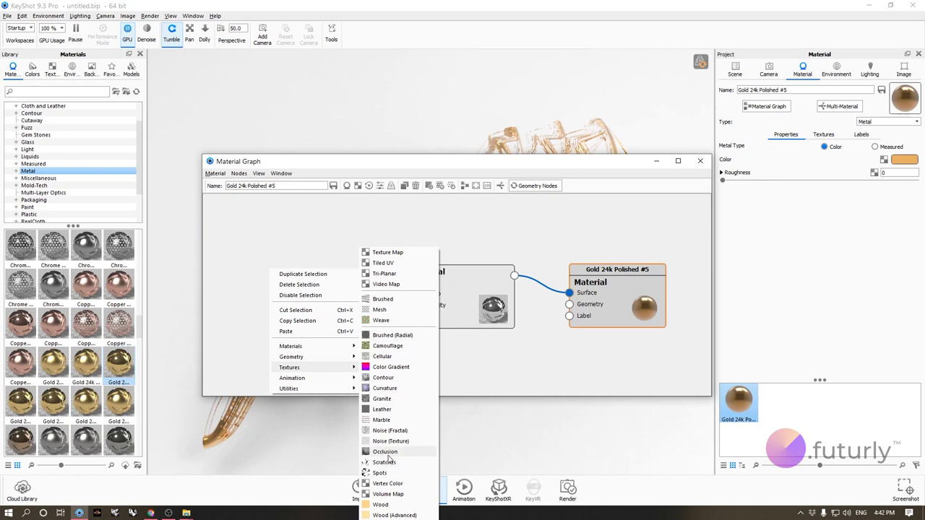
left_click(388, 253)
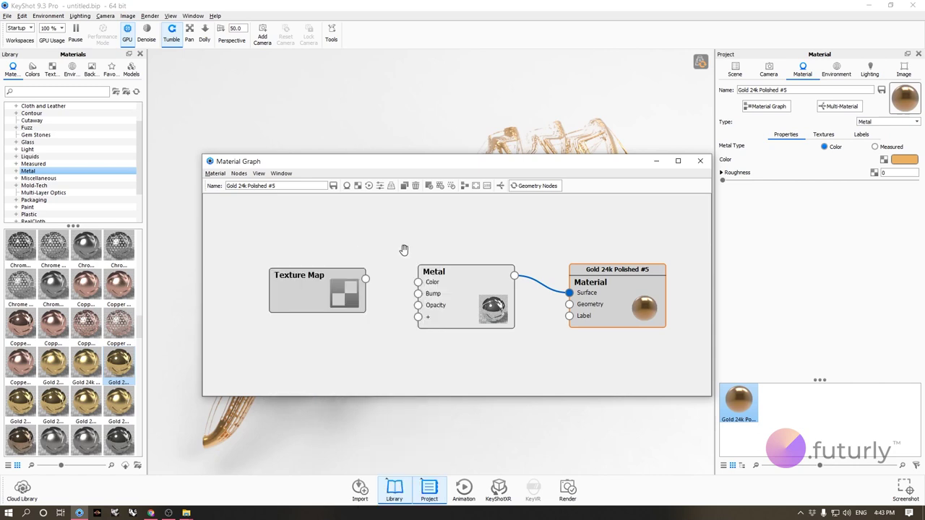
Step: Load TexturesCom_Overlay_Stains_512_overlay.tif from the Ft_KCC_Maps folder into the Texture Map node
double_click(330, 285)
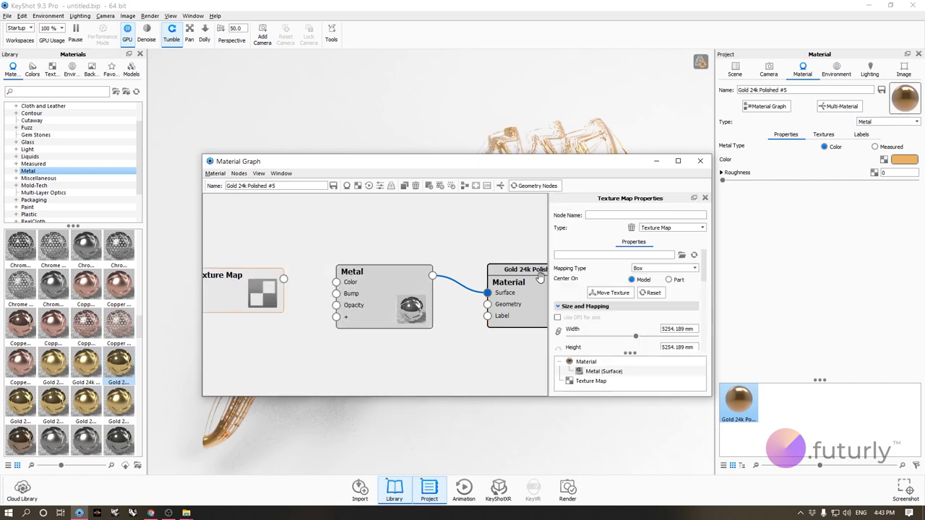
left_click(683, 256)
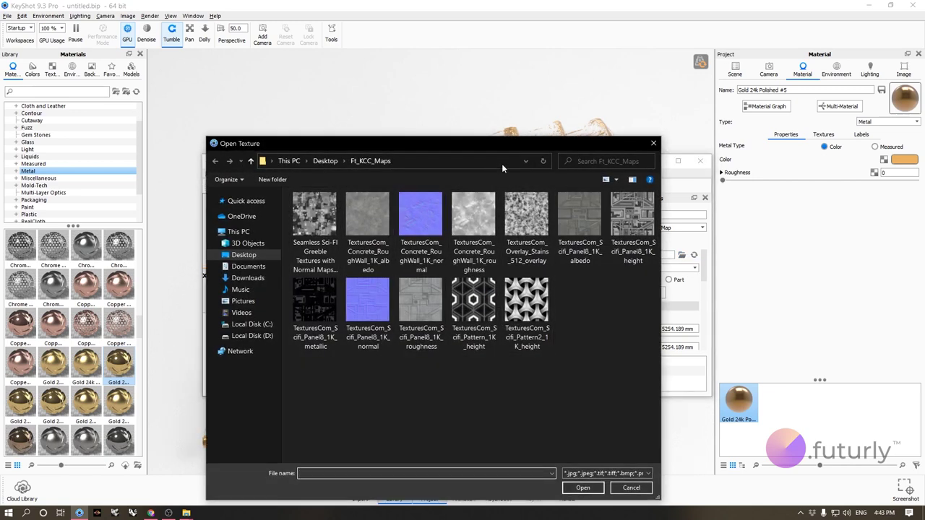
left_click(459, 222)
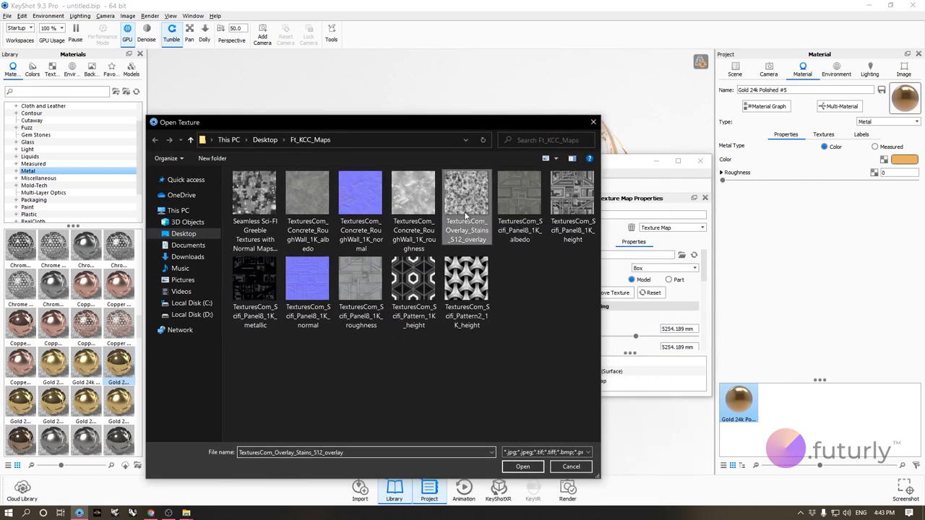
double_click(467, 208)
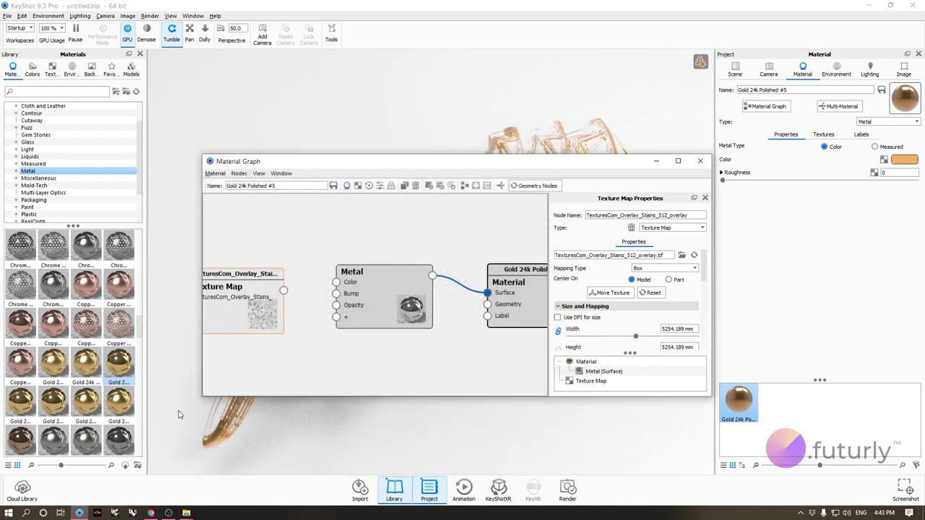
Step: Switch to the browser and look through the textures.com search results for "imperfect"
left_click(151, 513)
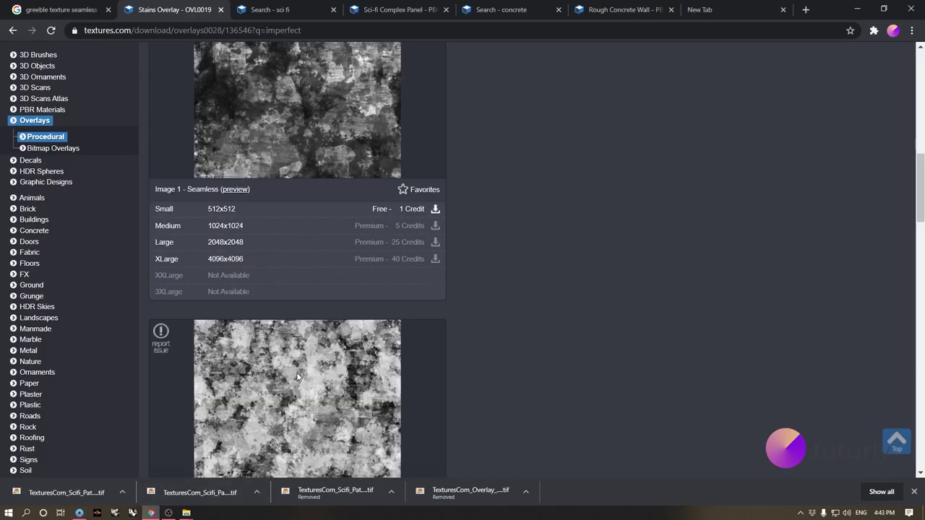
scroll(322, 354, "up", 15)
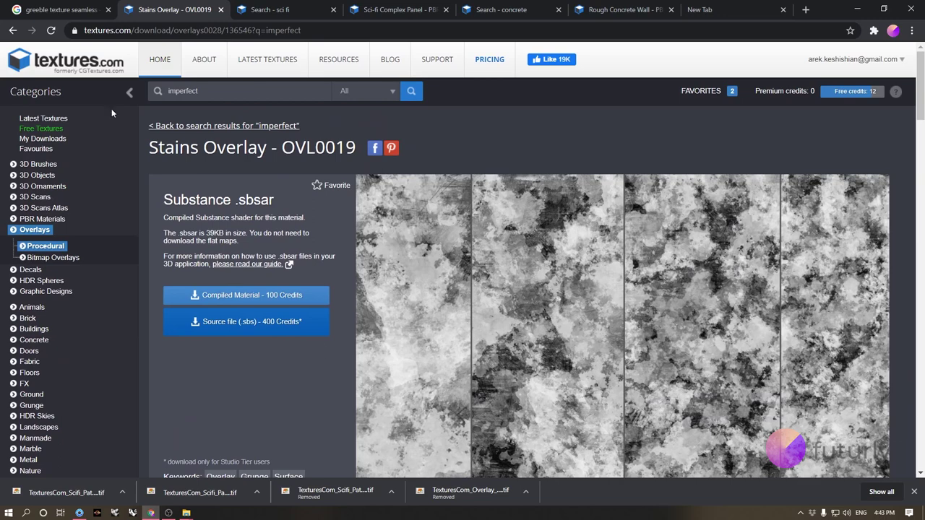
left_click(12, 30)
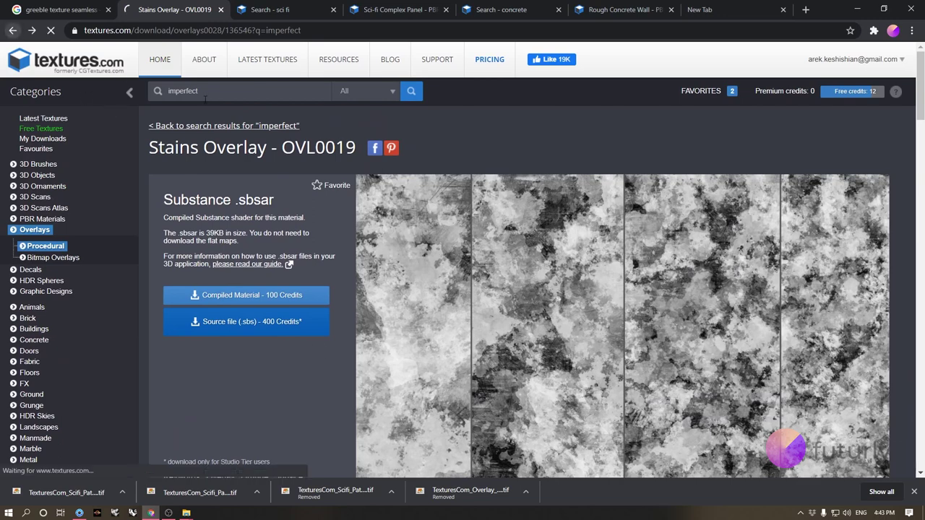
scroll(209, 172, "up", 10)
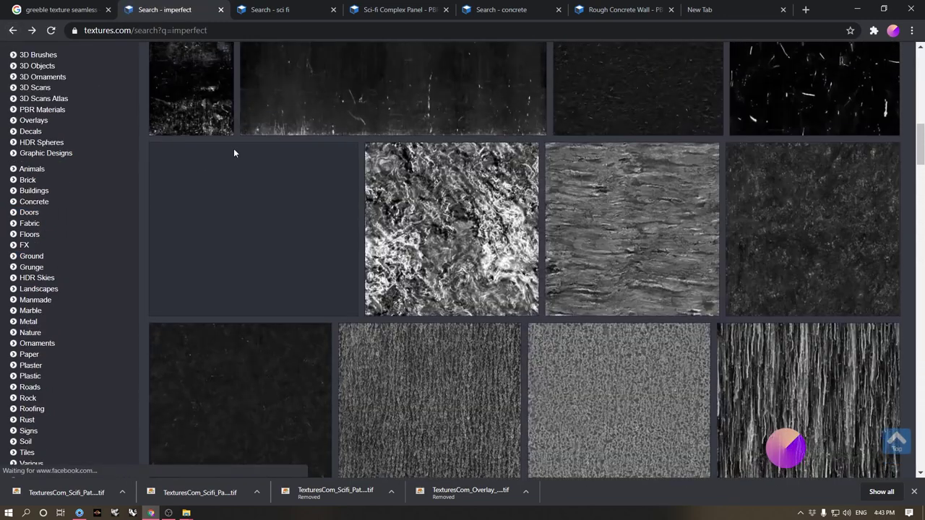
scroll(684, 258, "down", 10)
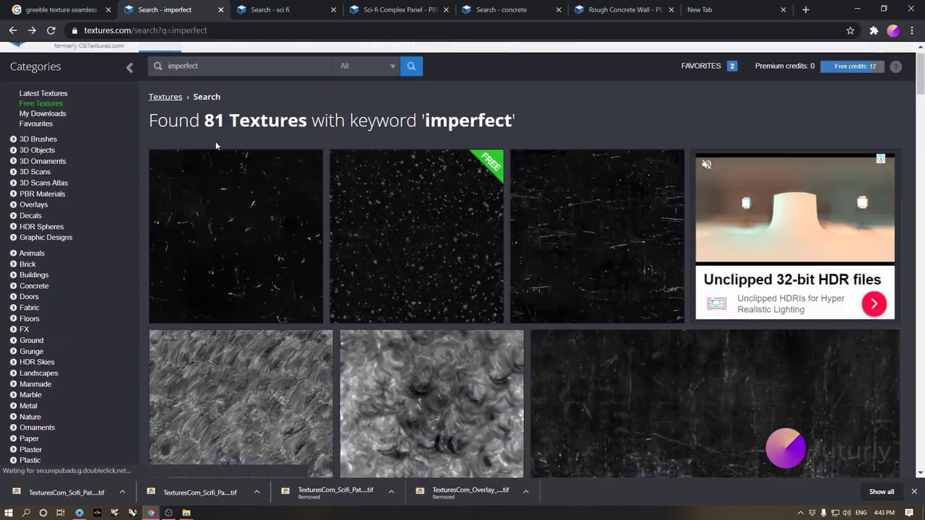
scroll(685, 258, "down", 3)
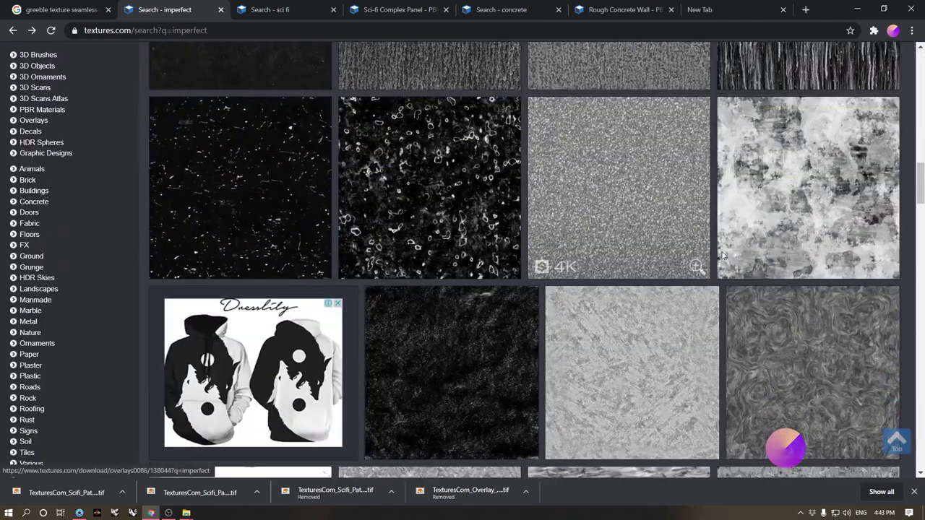
Step: Open the Stains Overlay - OVL0019 texture page and examine its flat maps and download sizes
left_click(789, 217)
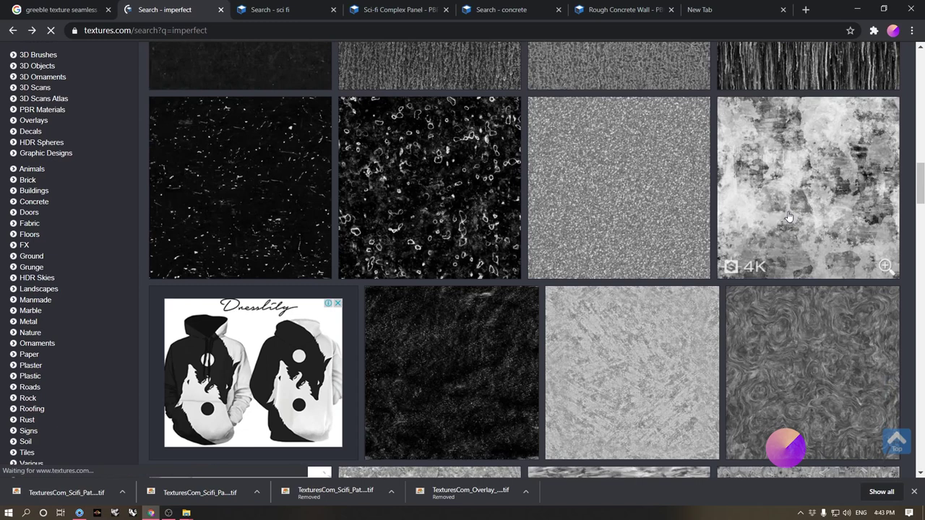
scroll(436, 292, "down", 4)
scroll(274, 266, "down", 3)
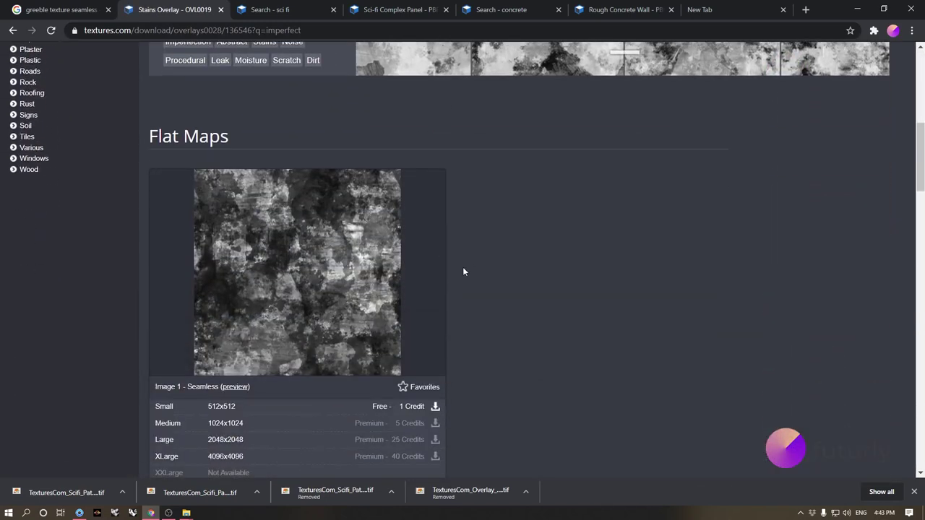
Step: Switch back to KeyShot and select the Metal node in the material graph to show its properties
scroll(463, 269, "down", 1)
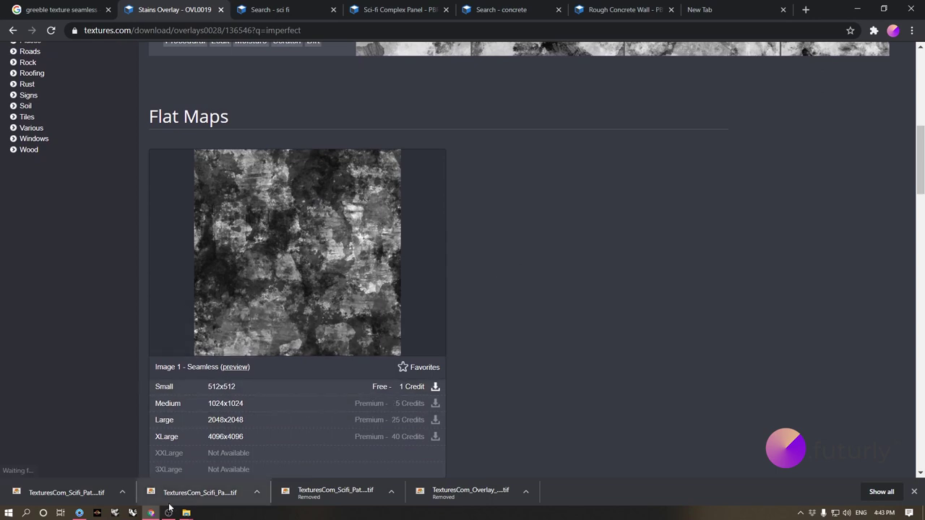
left_click(80, 514)
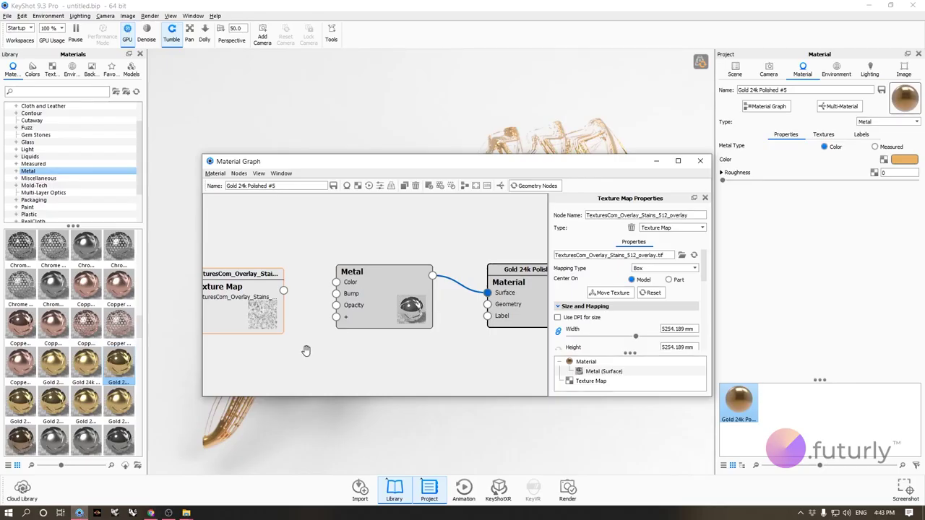
left_click_drag(382, 163, 504, 144)
scroll(372, 269, "up", 2)
left_click_drag(434, 243, 487, 242)
scroll(457, 295, "up", 1)
scroll(455, 289, "down", 1)
left_click(552, 253)
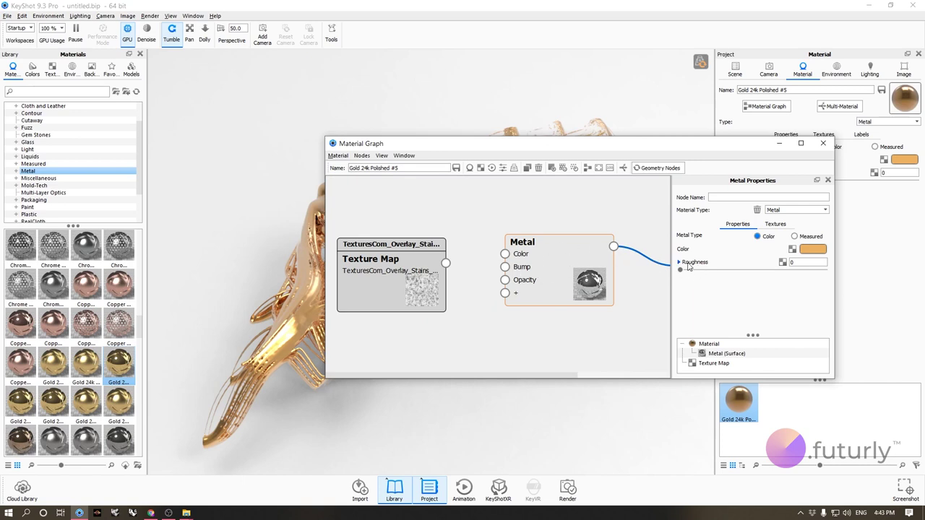
Step: Set the gold metal's roughness to 0.127 and check the satin reflections on the model up close
left_click_drag(645, 153, 241, 147)
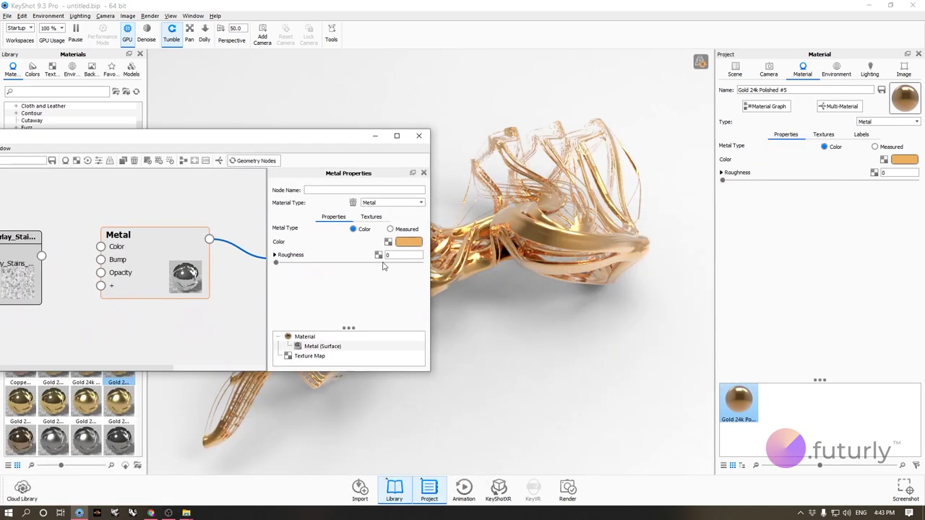
left_click_drag(495, 265, 551, 247)
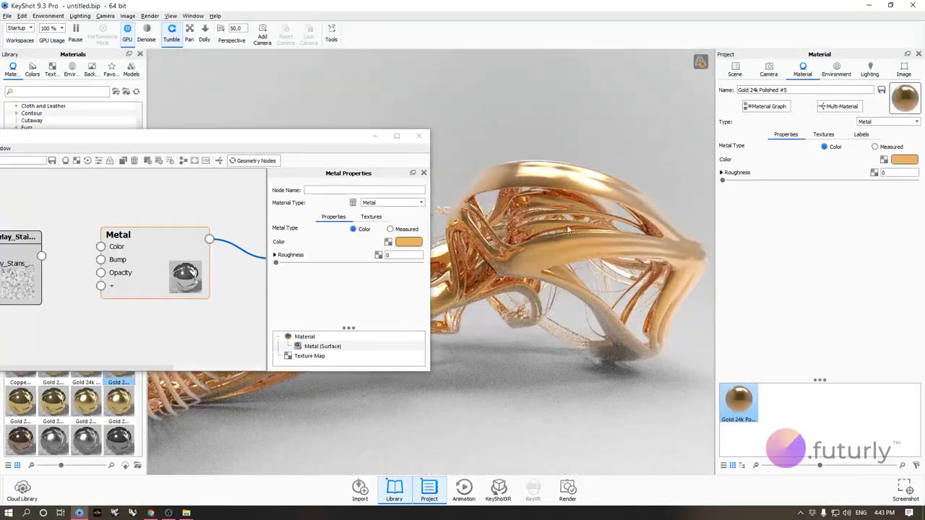
left_click_drag(275, 264, 319, 265)
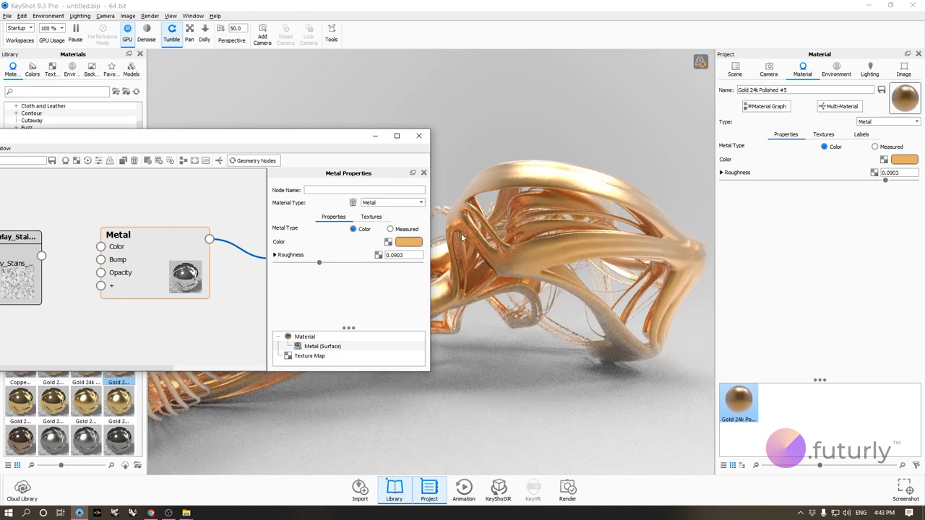
left_click_drag(314, 264, 337, 265)
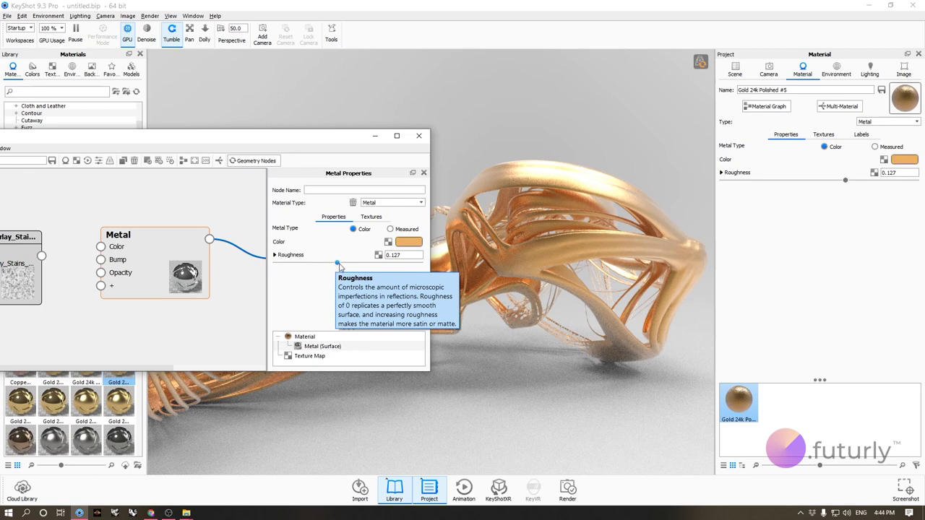
left_click_drag(521, 206, 539, 136)
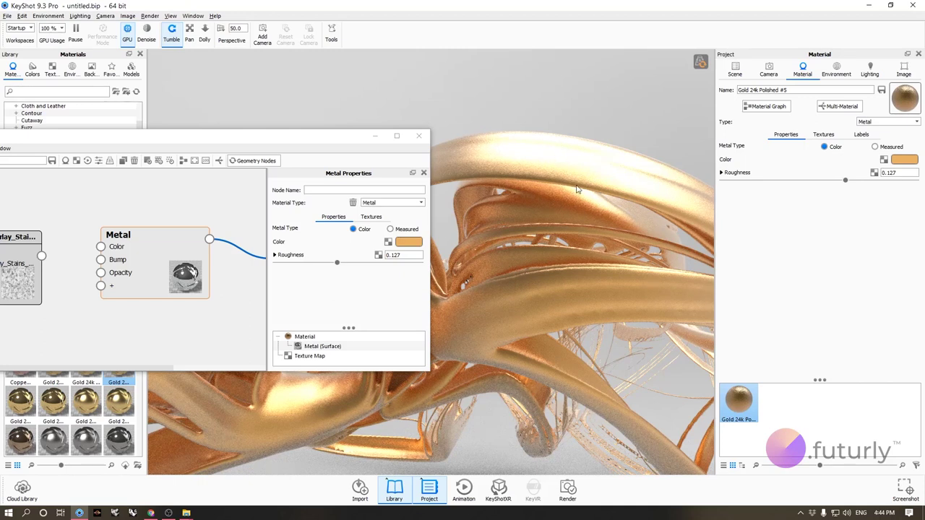
Step: Connect the stains Texture Map node to the Metal node's Roughness input and inspect the model
left_click_drag(277, 142, 520, 139)
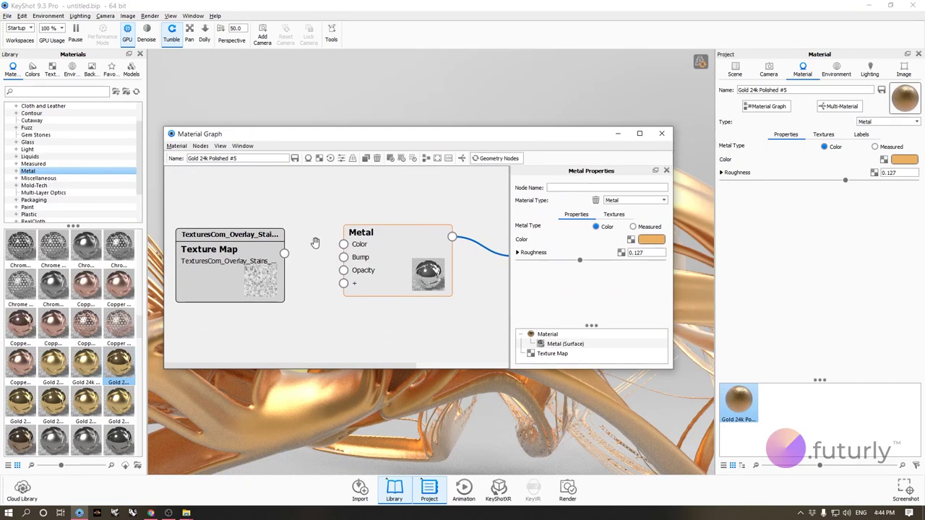
left_click(268, 270)
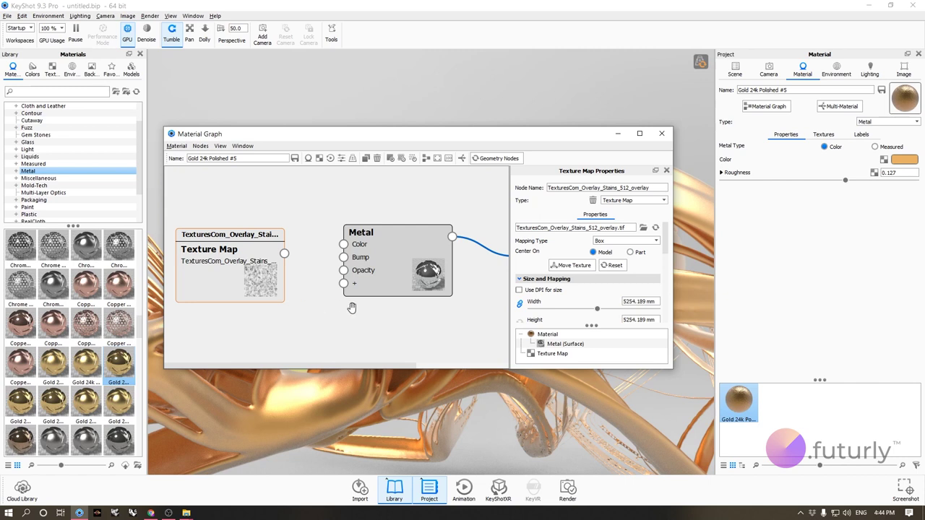
left_click_drag(441, 139, 341, 115)
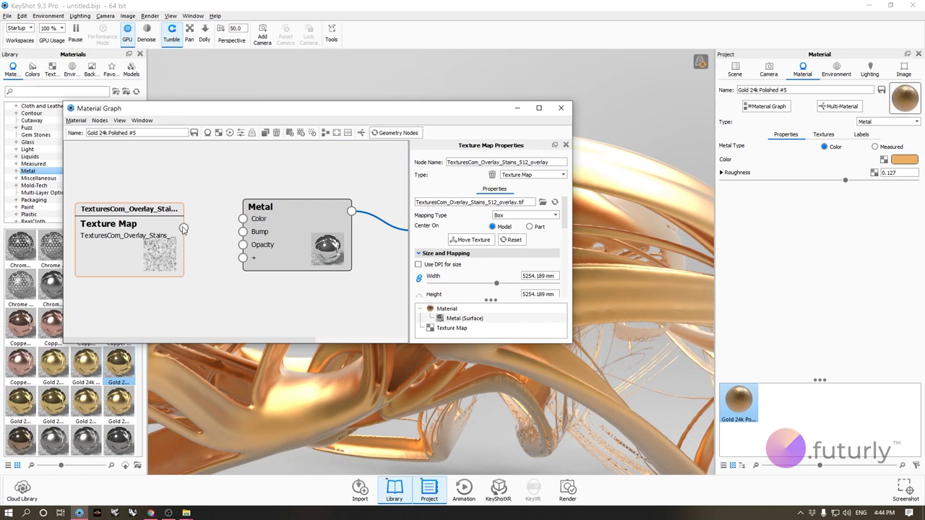
left_click_drag(184, 229, 245, 259)
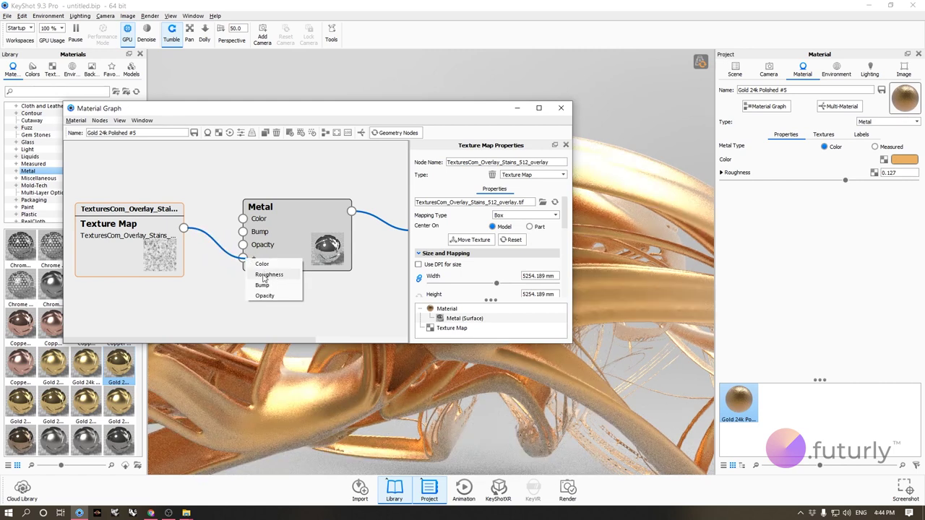
left_click(274, 278)
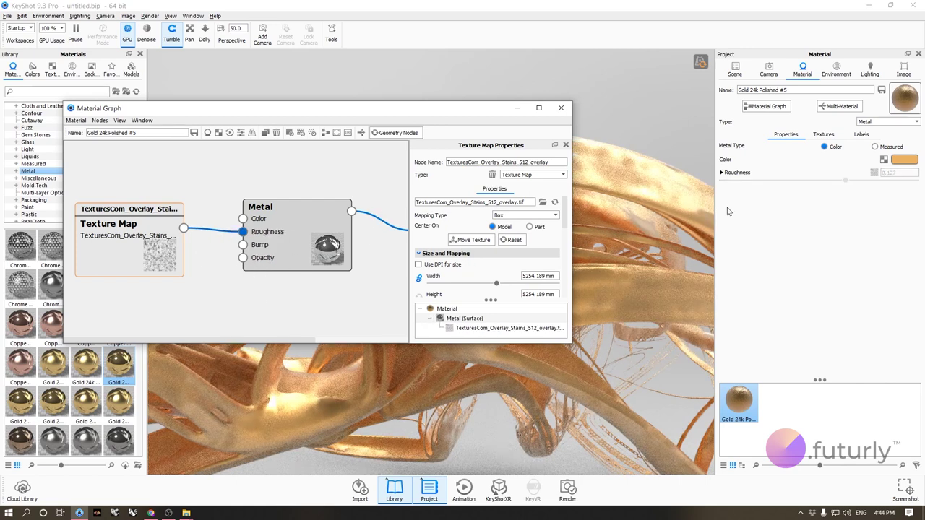
left_click_drag(422, 112, 273, 88)
left_click_drag(470, 216, 552, 275)
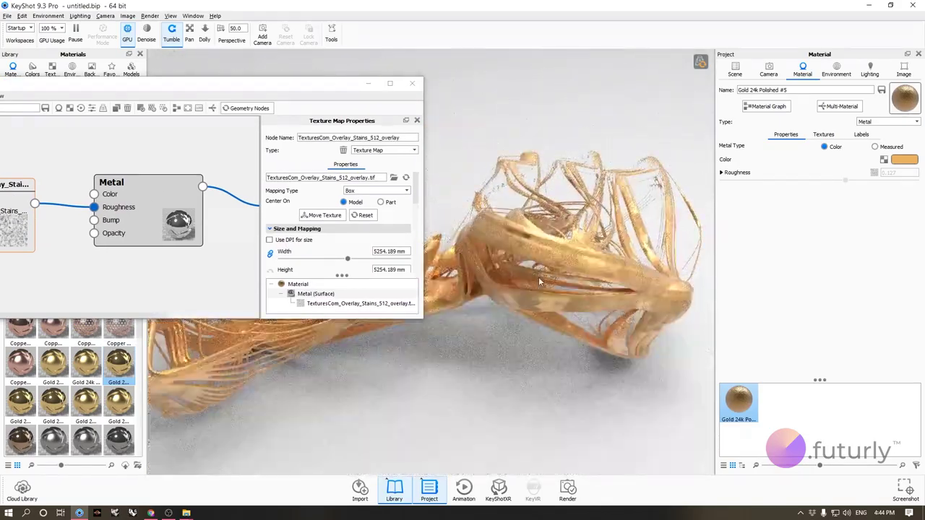
Step: Move the Texture Map node closer to the Metal node and preview the stains texture alone on the model
left_click_drag(290, 85, 467, 94)
left_click_drag(156, 238, 184, 222)
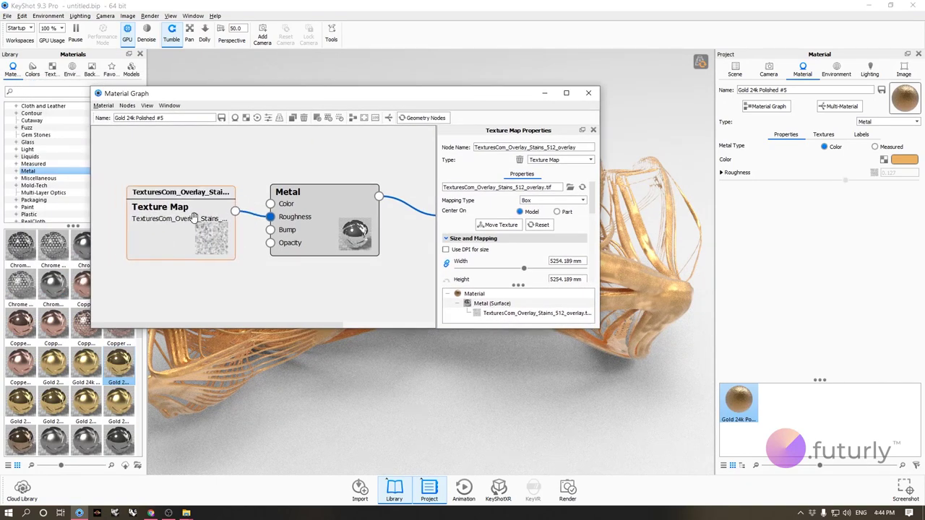
left_click(318, 118)
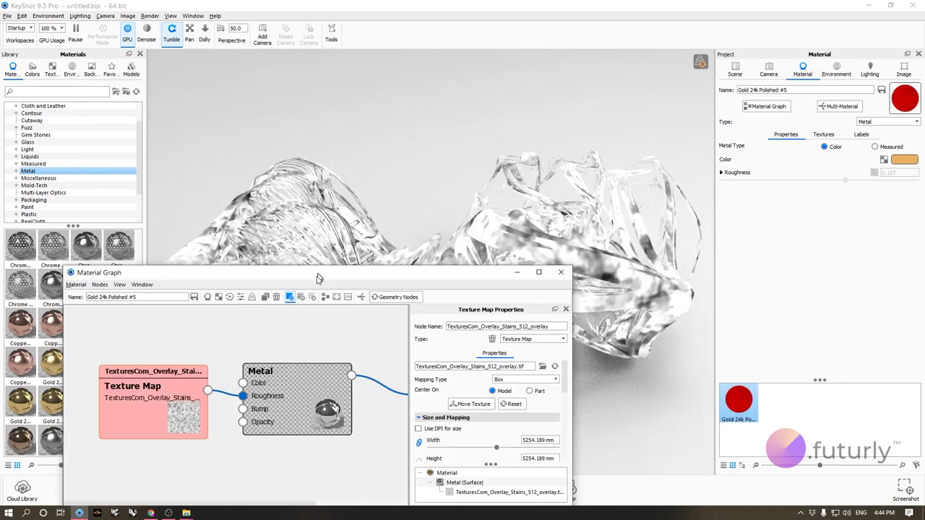
left_click_drag(391, 287, 432, 321)
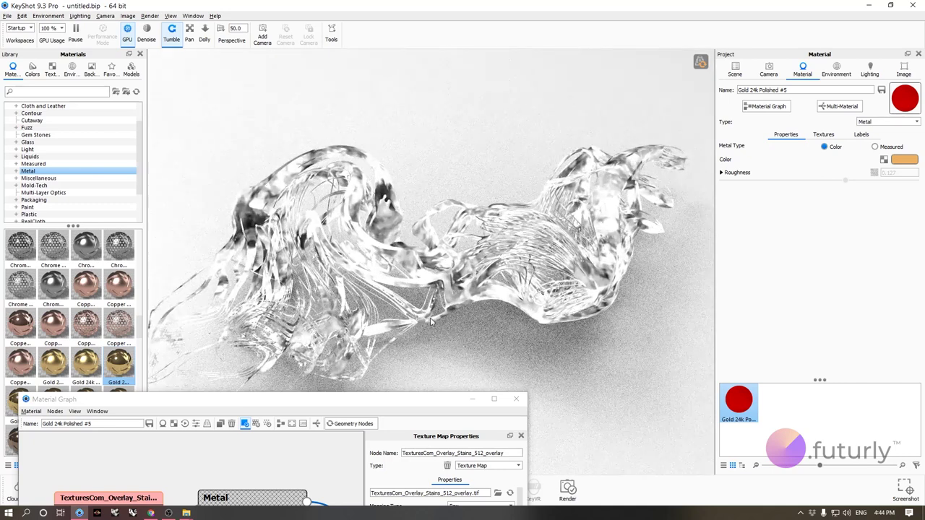
left_click_drag(383, 408, 421, 265)
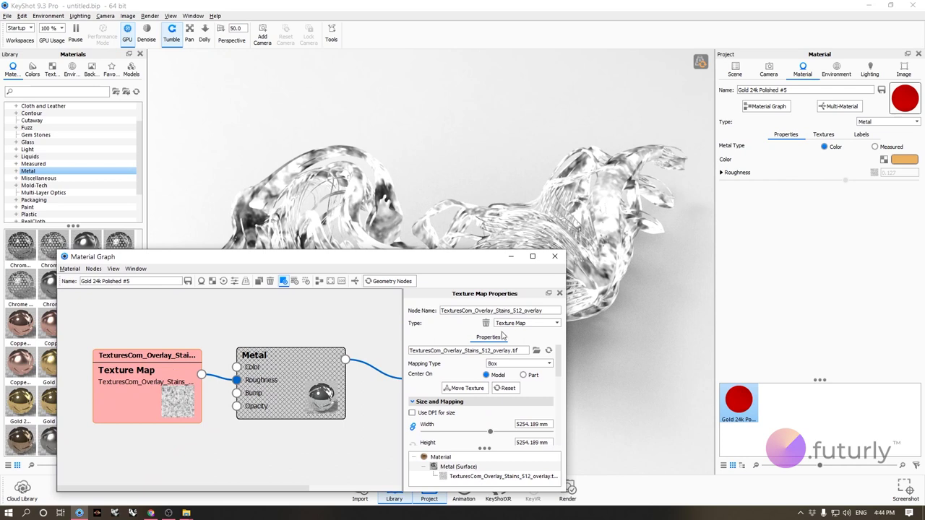
Step: Set the stains texture's width and height to 1000 mm
left_click_drag(480, 251, 384, 75)
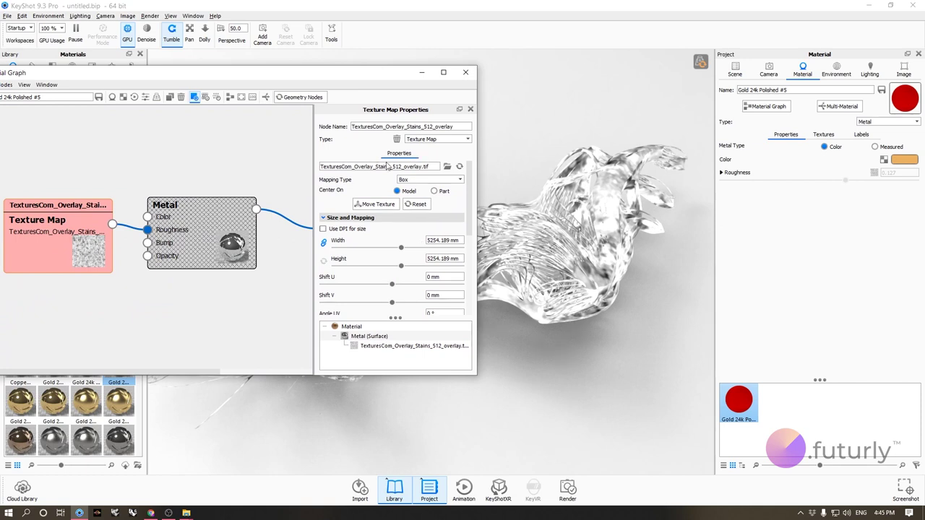
left_click_drag(463, 240, 324, 231)
type("1000")
left_click(443, 258)
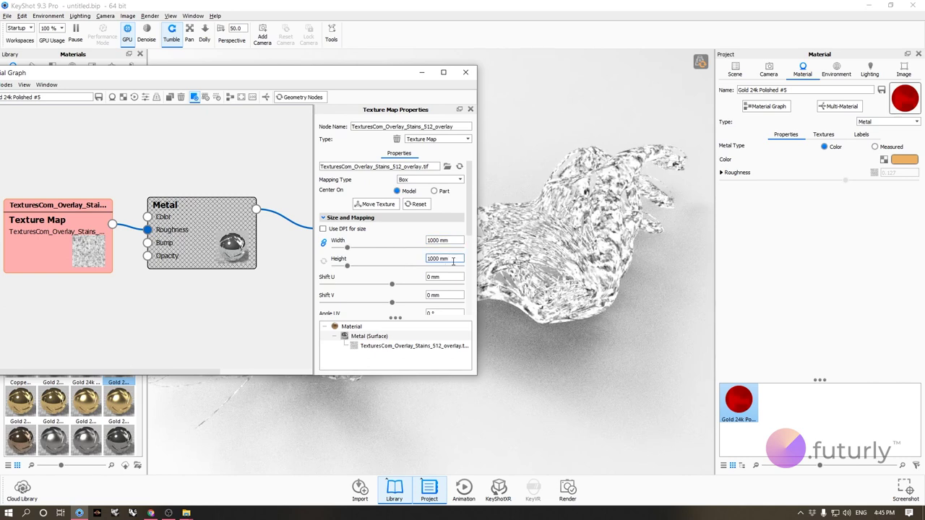
Step: Turn off the texture preview and examine the stained roughness on the gold model up close
left_click_drag(394, 78, 298, 172)
left_click_drag(187, 164, 222, 155)
mouse_move(535, 258)
left_mouse_down()
mouse_move(500, 261)
mouse_move(517, 259)
left_mouse_up()
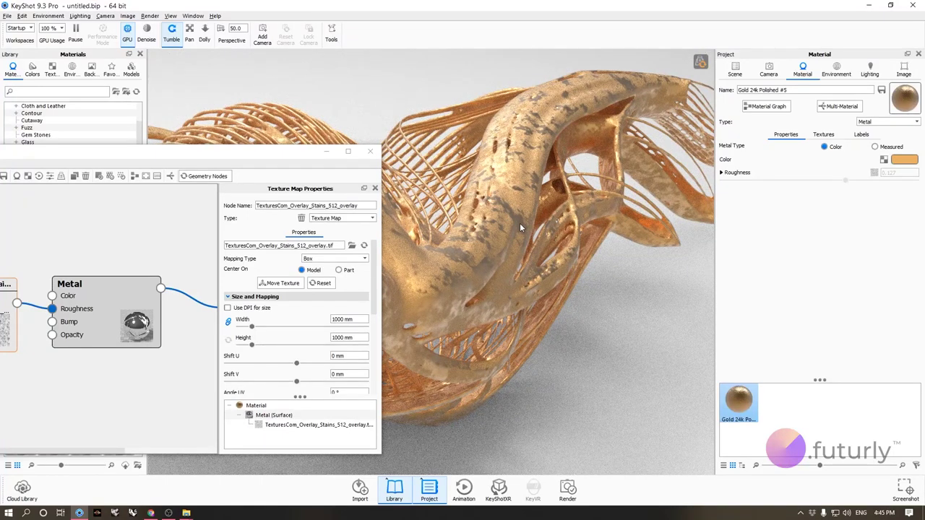
left_click_drag(513, 231, 503, 300)
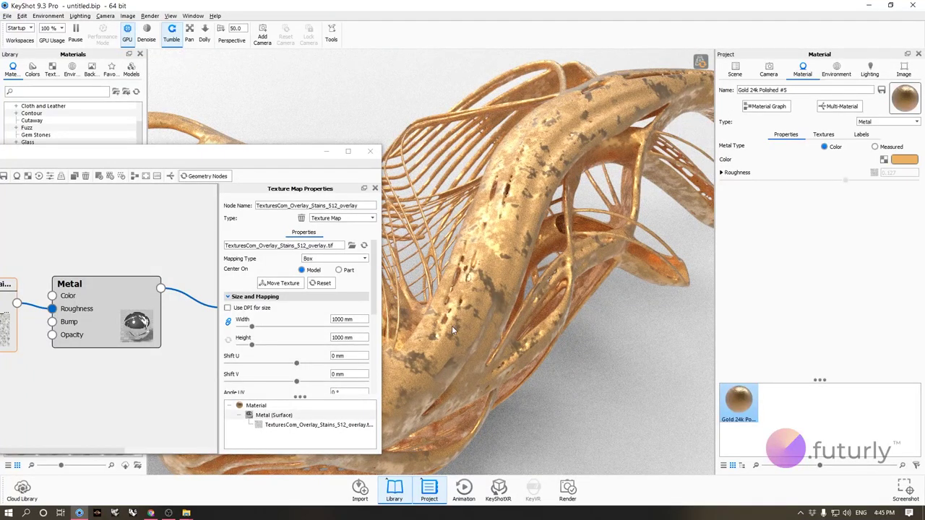
left_click_drag(458, 318, 451, 304)
Step: Preview the rescaled stains texture on its own across the model again
left_click_drag(186, 156, 409, 140)
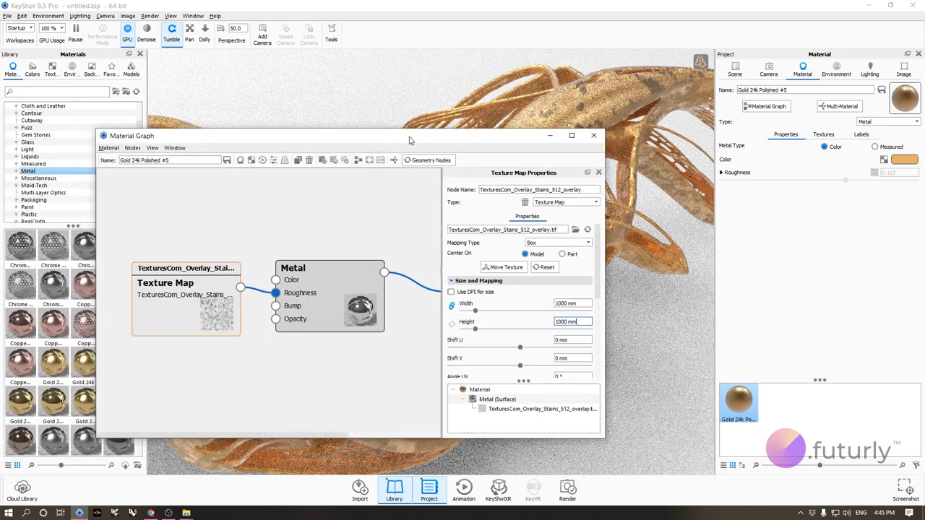
left_click(323, 161)
left_click_drag(420, 133, 366, 368)
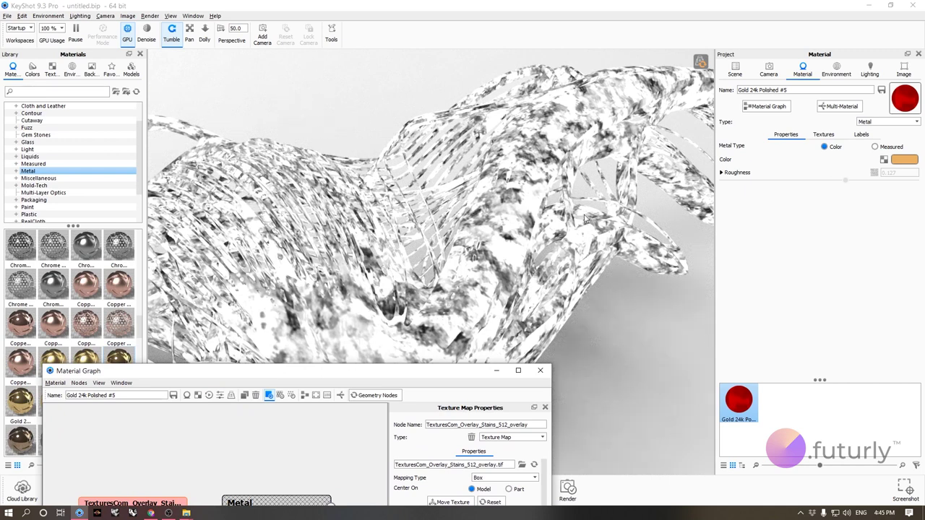
left_click_drag(369, 373, 489, 184)
Step: Spread the Texture Map and Metal nodes apart in the graph to make room for another node between them
scroll(267, 335, "down", 2)
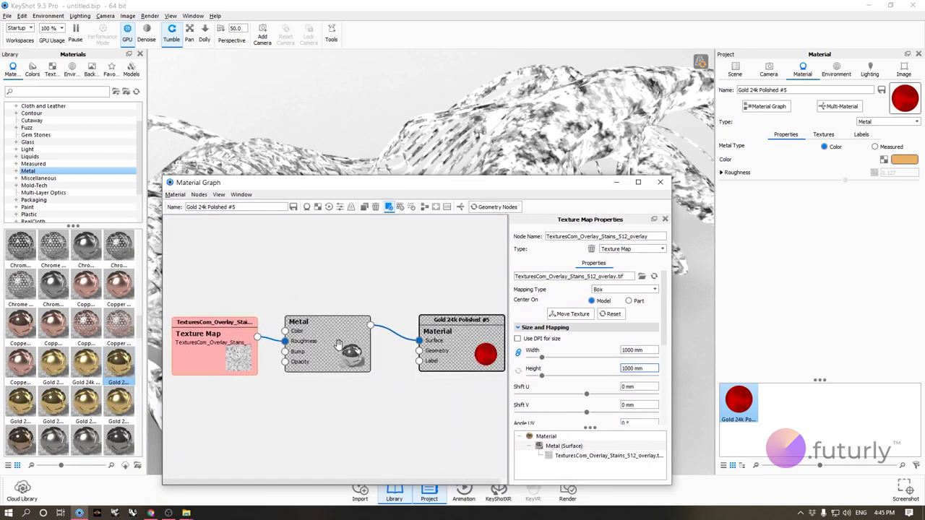
scroll(336, 347, "down", 1)
left_click_drag(328, 346, 376, 352)
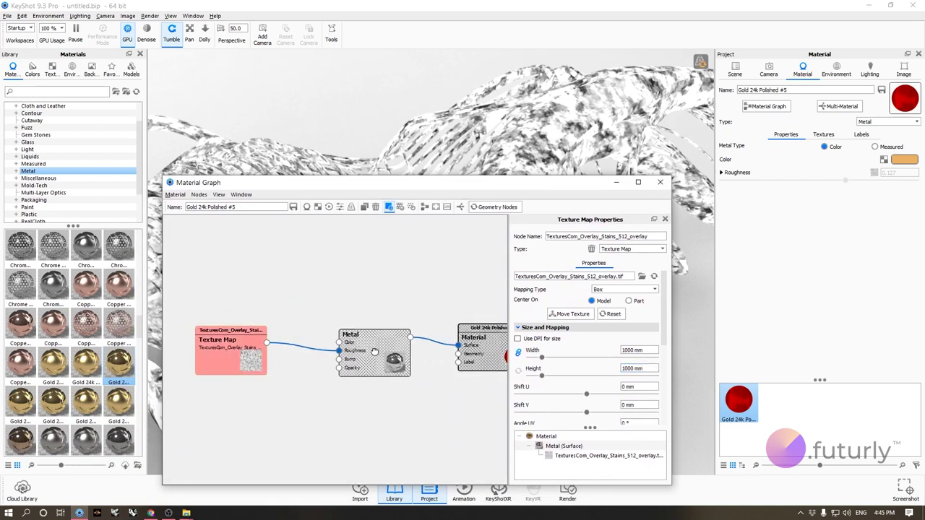
left_click_drag(248, 349, 236, 350)
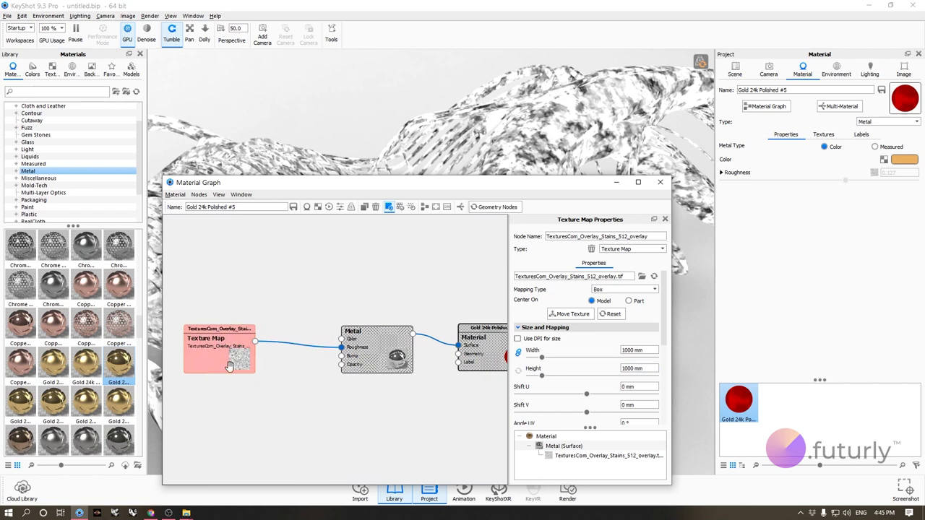
left_click_drag(217, 348, 211, 347)
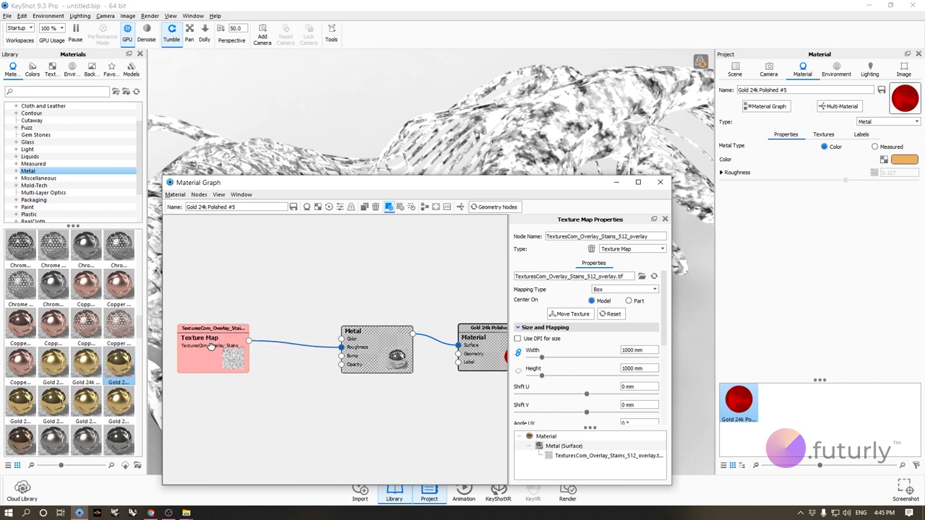
left_click_drag(372, 344, 386, 346)
Step: Insert a Color To Number utility between the stains texture and the Metal's Roughness, and preview that node on the model
right_click(295, 345)
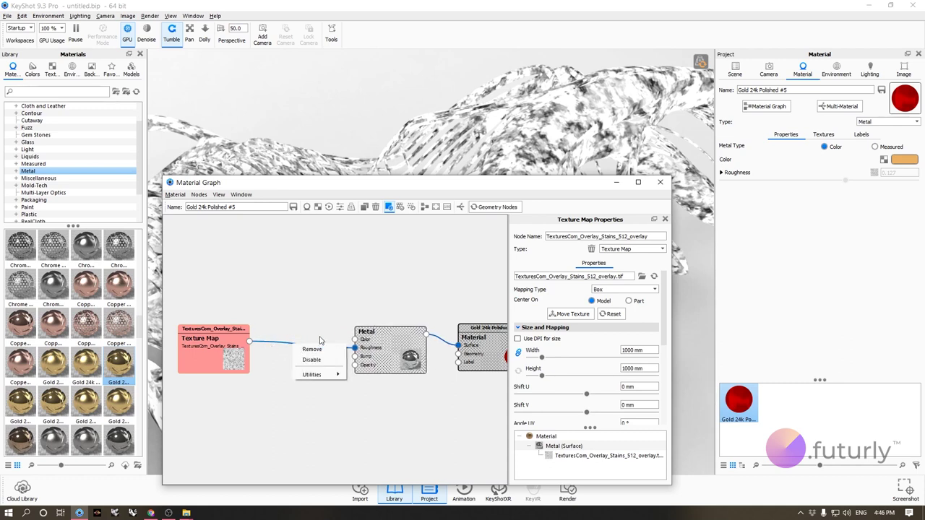
mouse_move(314, 379)
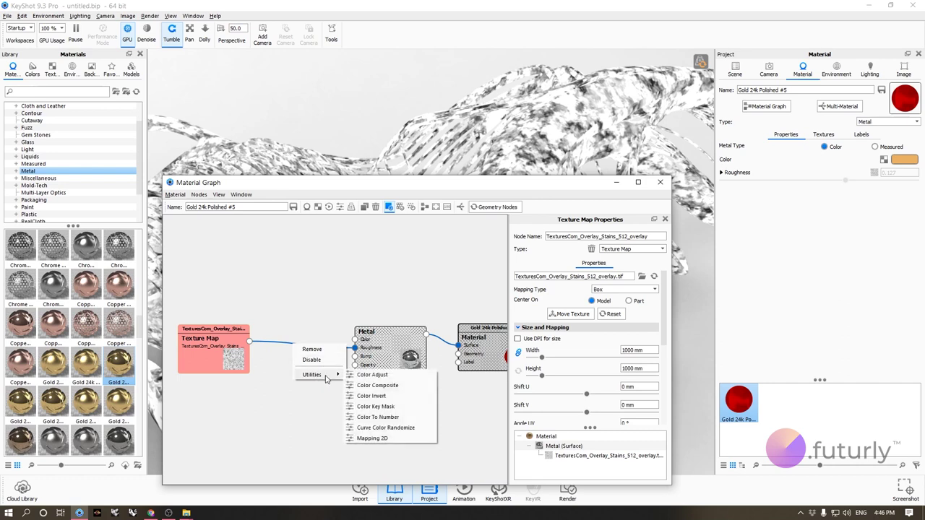
left_click(377, 417)
left_click_drag(332, 352, 313, 352)
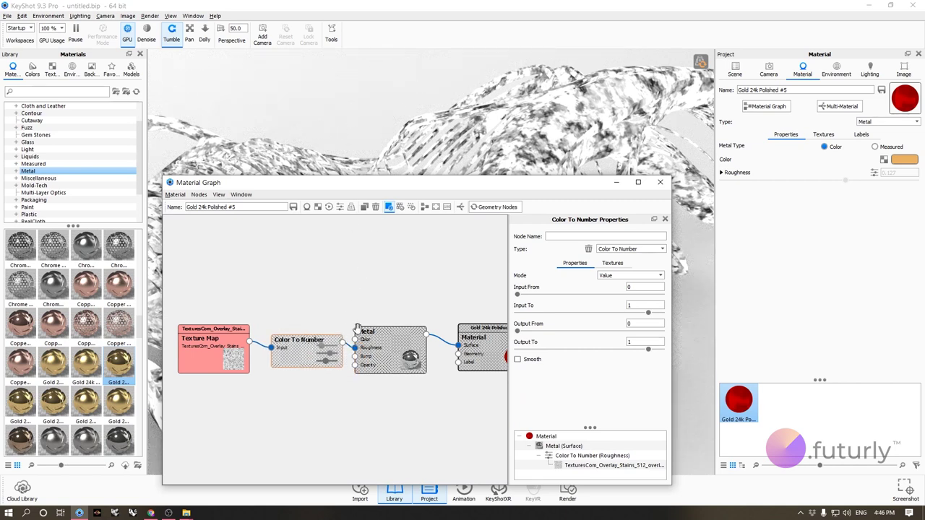
left_click(389, 208)
left_click(389, 208)
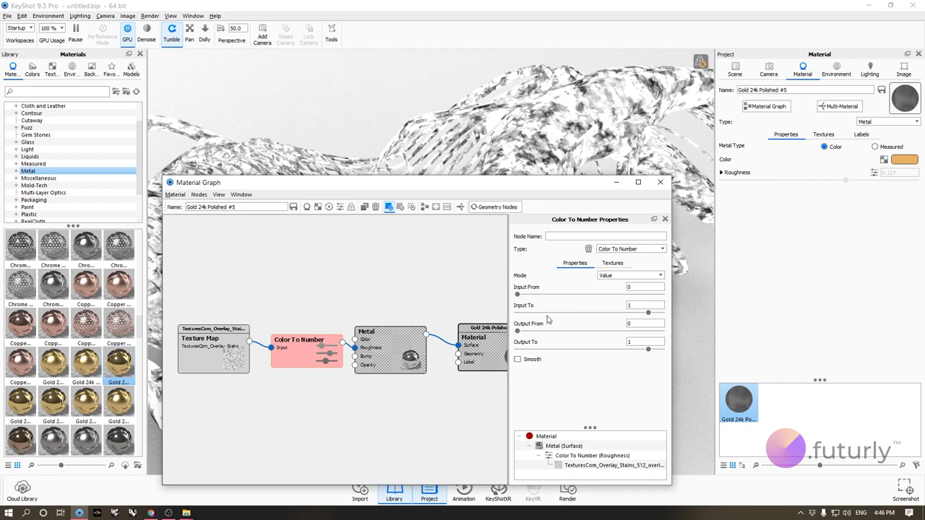
Step: Set the Color To Number node's Output From to 0.247 and Output To to 0.515, and turn off its preview
left_click_drag(496, 186, 182, 133)
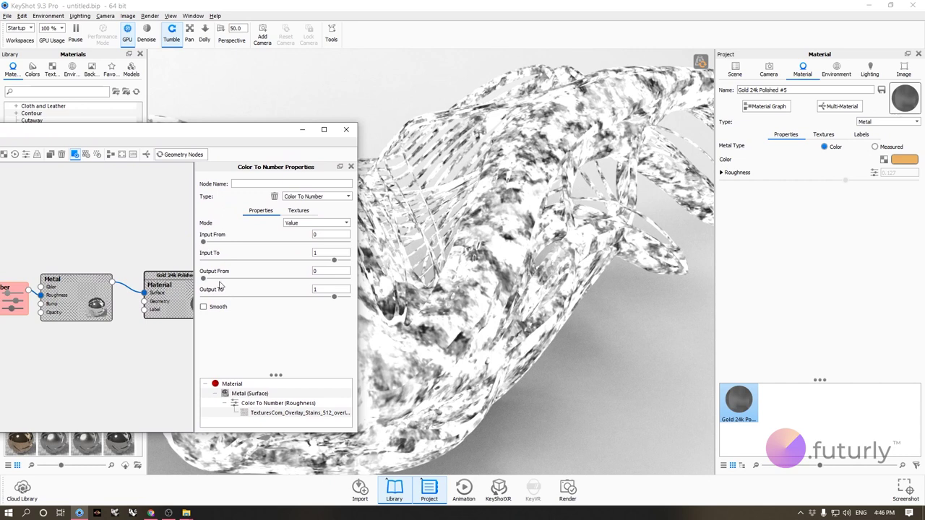
left_click_drag(205, 283, 235, 286)
left_click_drag(449, 277, 503, 308)
left_click_drag(335, 302, 267, 300)
left_click_drag(474, 298, 284, 289)
left_click(235, 280)
left_click_drag(269, 302, 272, 302)
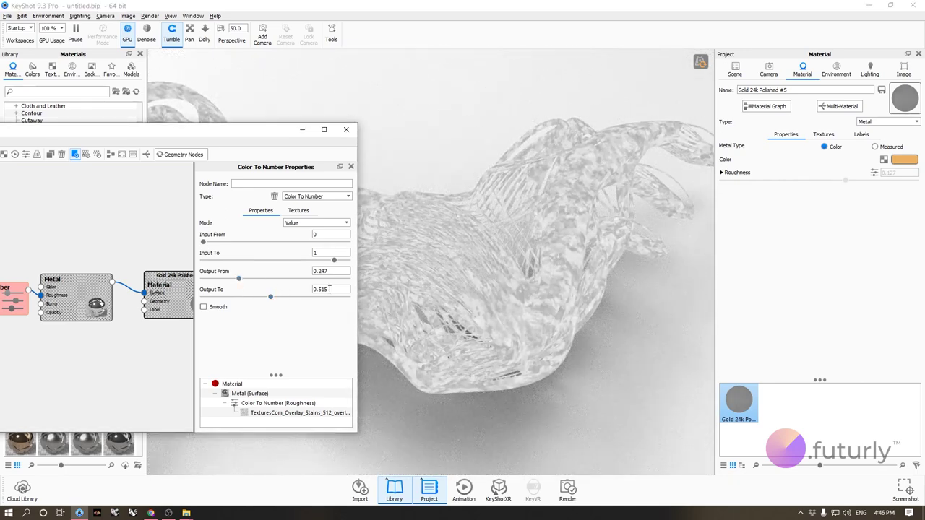
left_click_drag(235, 135, 389, 128)
left_click(226, 149)
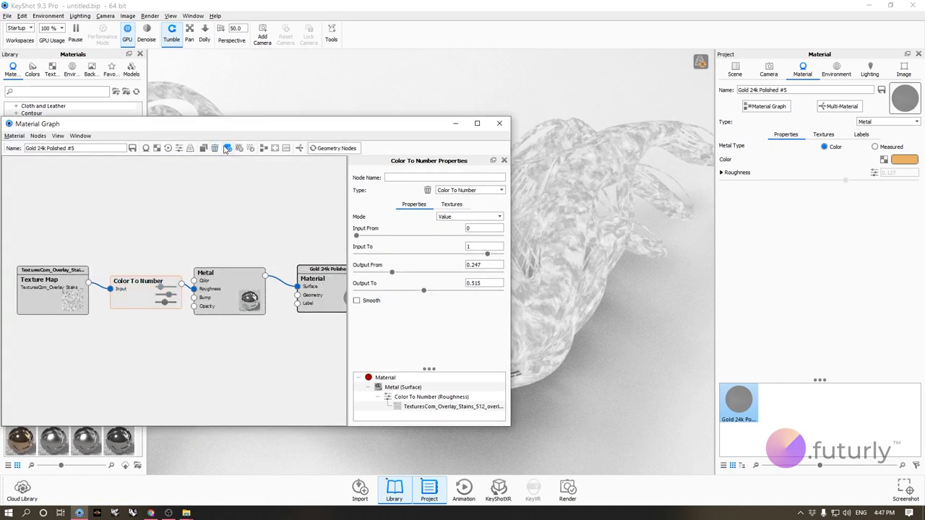
Step: Set the width and height of the stains texture driving the roughness to 500 mm
left_click_drag(282, 131, 116, 120)
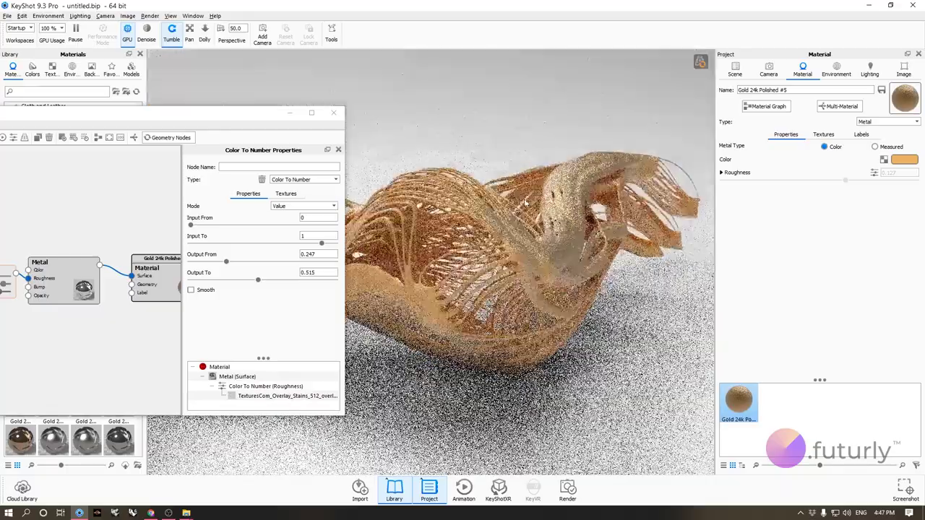
scroll(449, 203, "up", 3)
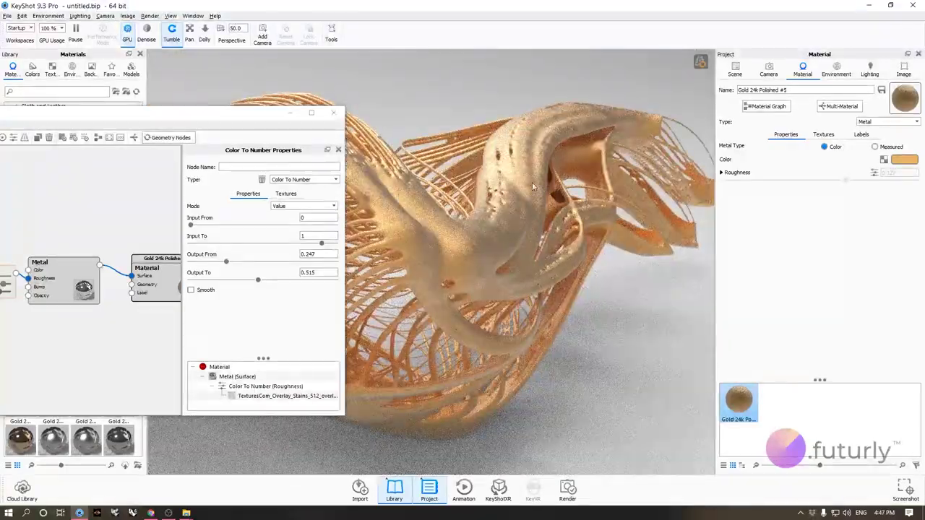
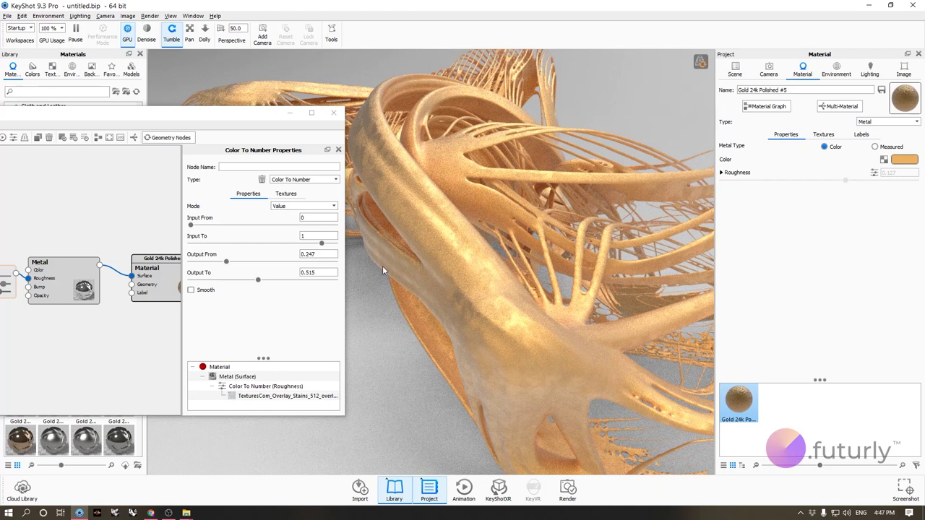
scroll(148, 286, "down", 1)
left_click_drag(178, 117, 313, 107)
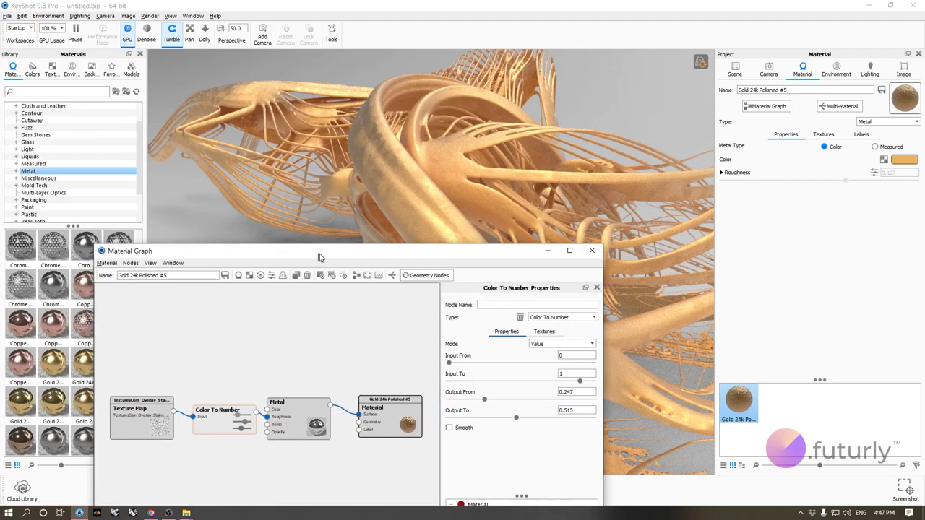
left_click(180, 420)
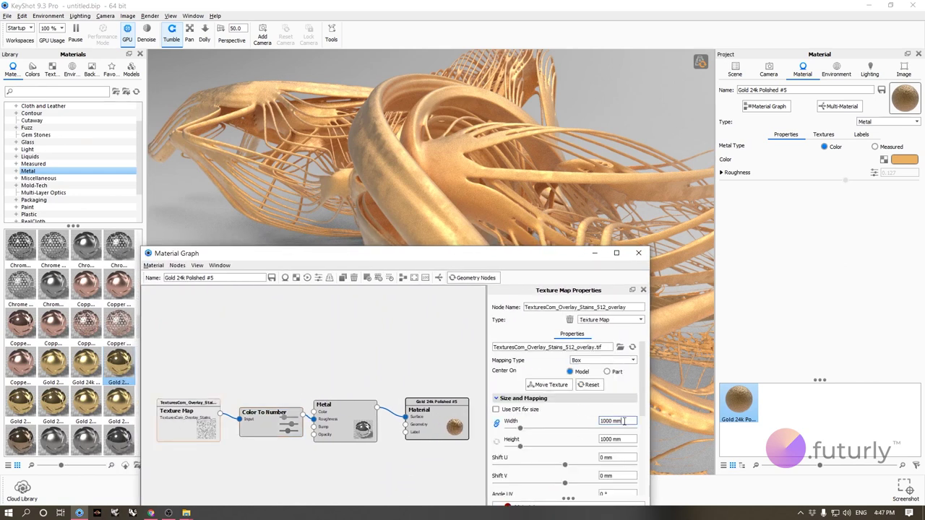
left_click_drag(632, 422, 563, 424)
type("500")
left_click(611, 438)
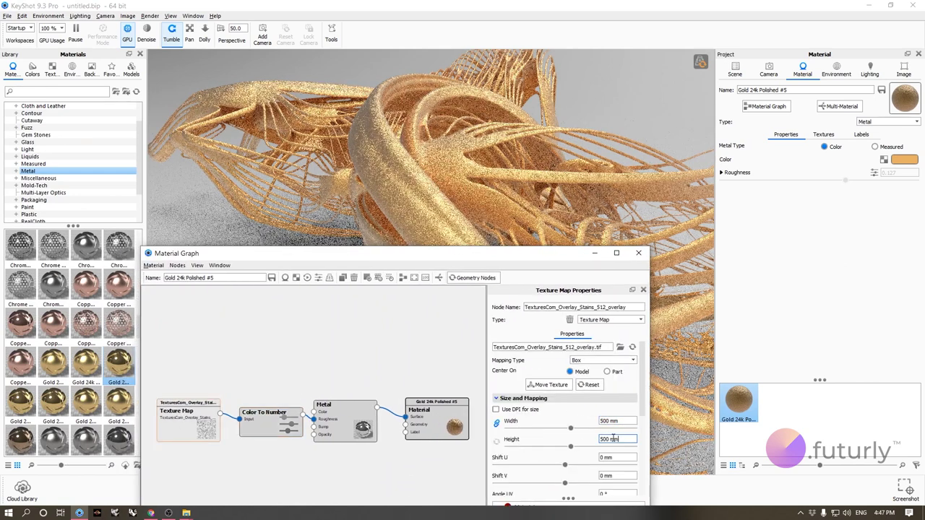
Step: Examine the roughness variation from the rescaled stains texture across the gold model from different angles
left_click_drag(470, 257, 343, 418)
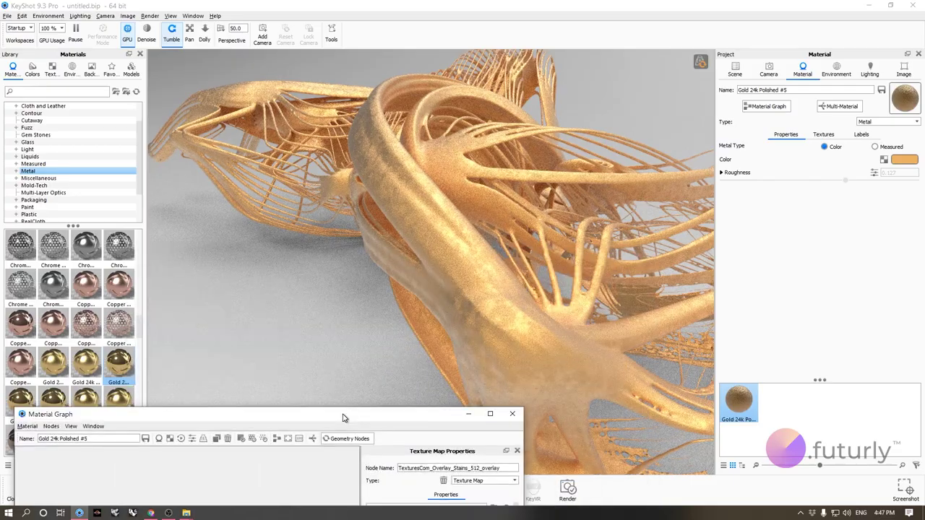
left_click_drag(393, 311, 470, 348)
left_click_drag(424, 415, 542, 147)
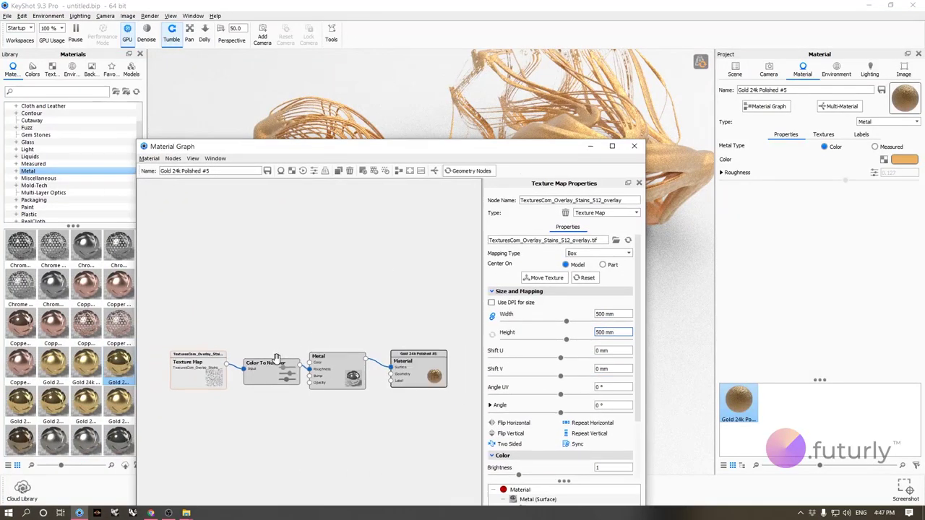
scroll(318, 365, "up", 3)
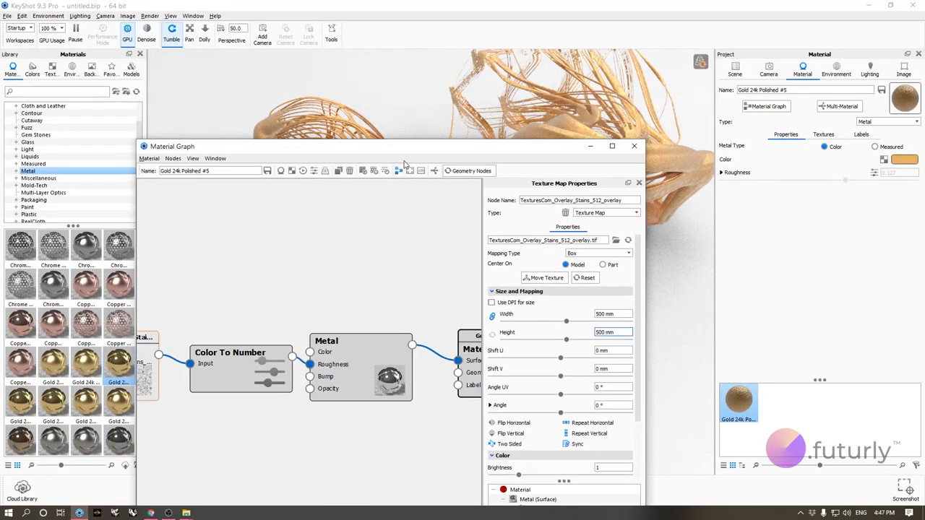
left_click_drag(405, 147, 503, 140)
left_click_drag(423, 370, 444, 371)
left_click_drag(417, 147, 462, 355)
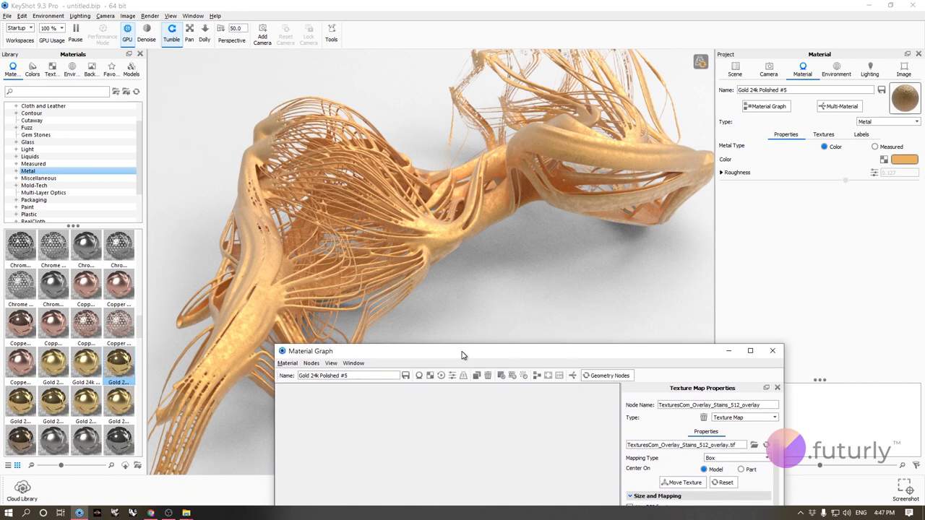
left_click_drag(463, 355, 431, 386)
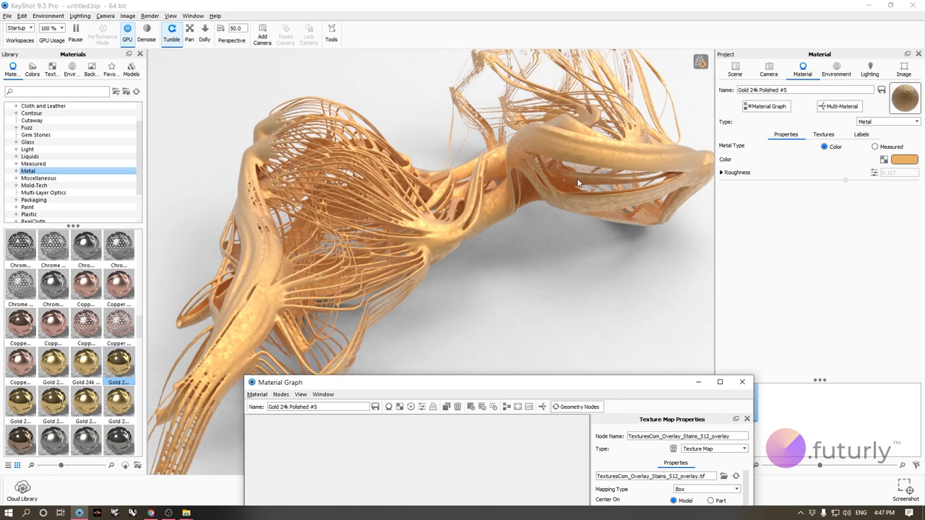
Step: Duplicate the stains Texture Map node below Color To Number and connect the copy to the Metal node's Bump
left_click_drag(427, 391, 459, 143)
scroll(400, 329, "down", 2)
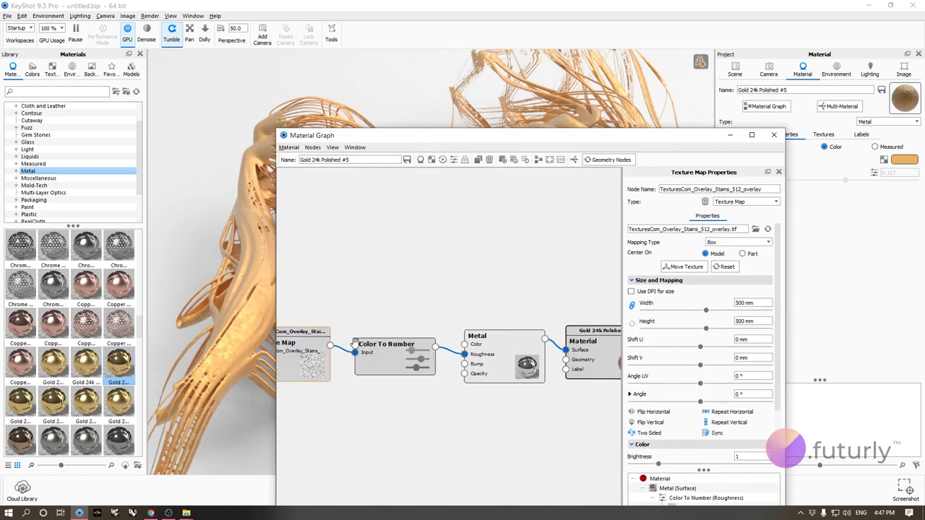
left_click_drag(316, 365, 411, 418)
key("ctrl+v")
scroll(410, 418, "up", 1)
left_click_drag(408, 385, 468, 325)
Step: Examine up close the relief that the bump texture gives the gold surface
left_click_drag(578, 137, 205, 184)
left_click_drag(550, 168, 594, 197)
scroll(593, 197, "up", 5)
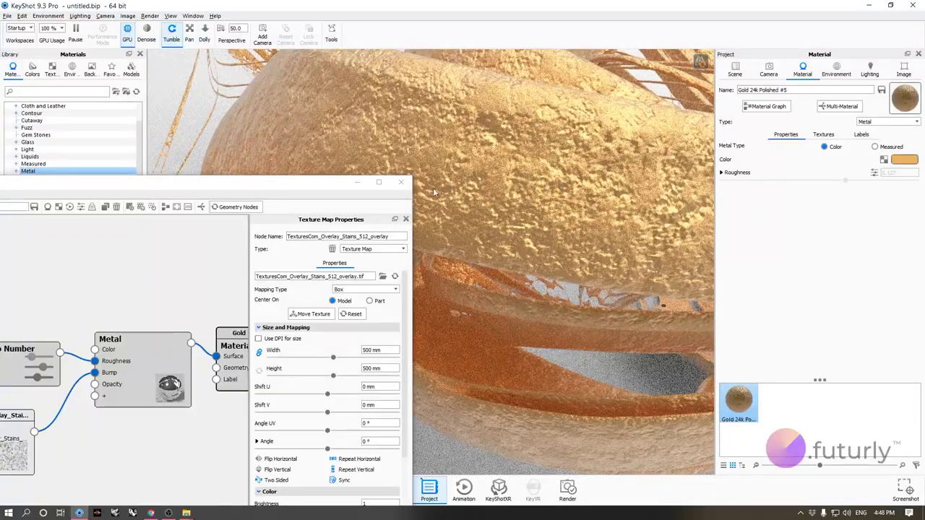
left_click_drag(304, 182, 218, 89)
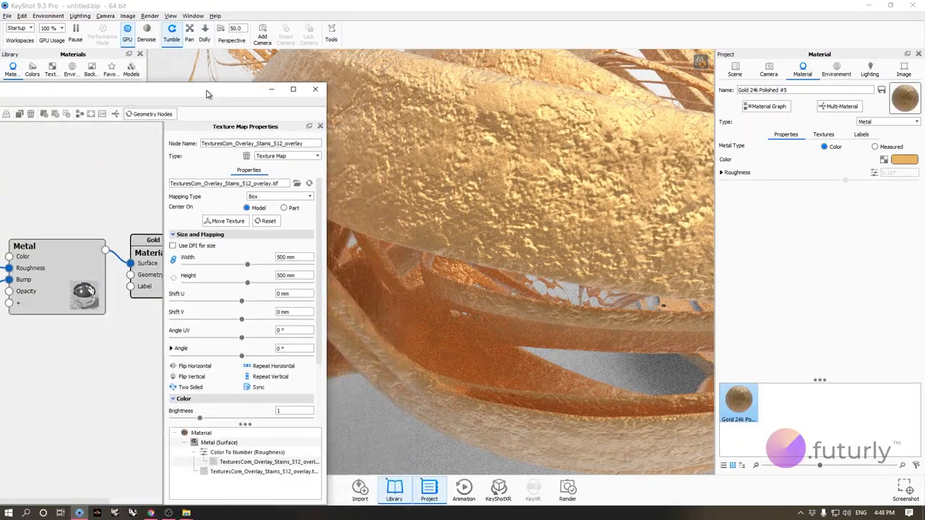
scroll(529, 281, "up", 3)
scroll(489, 231, "down", 5)
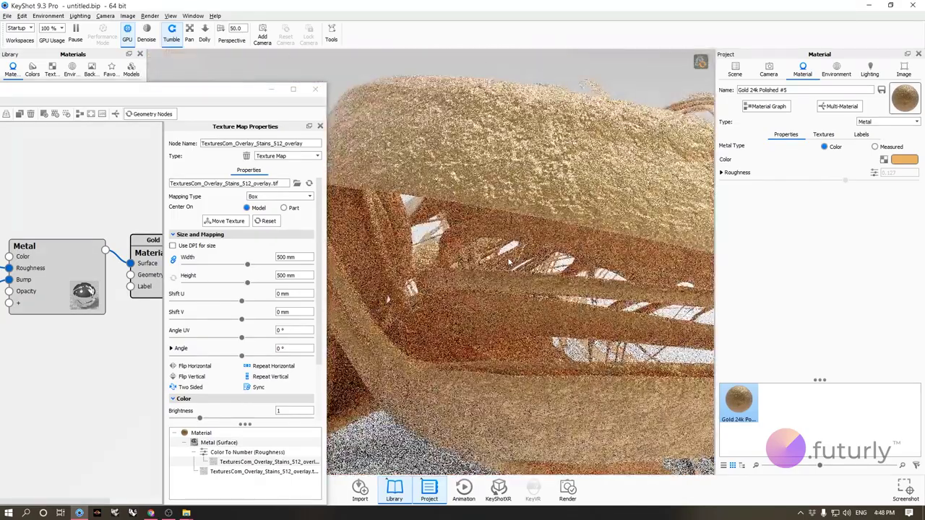
Step: Set the Bump Height of the stains texture connected to the Metal's Bump to 0.5
left_click_drag(239, 95, 350, 78)
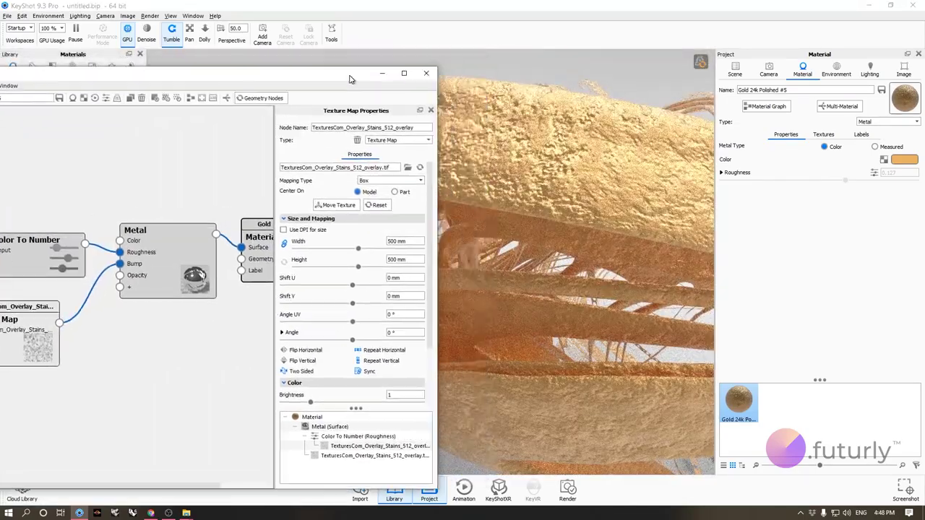
scroll(325, 338, "down", 2)
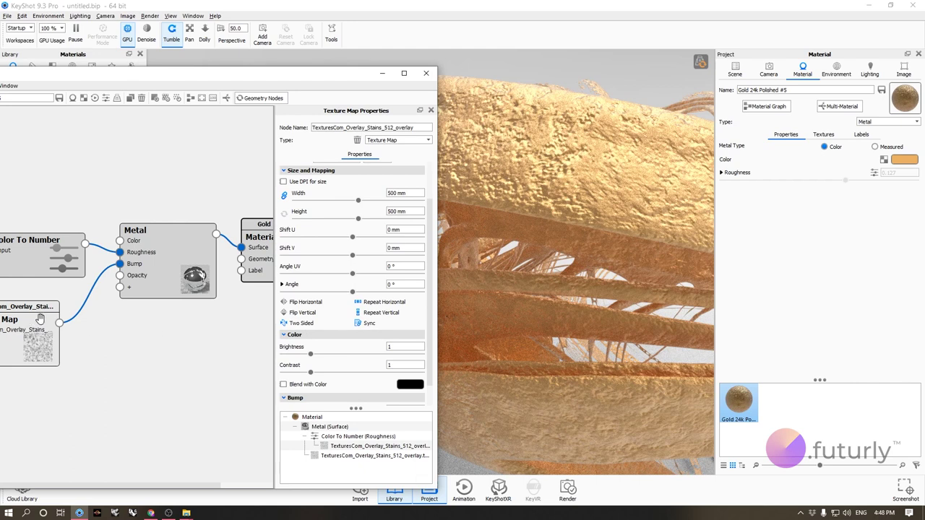
left_click_drag(189, 75, 227, 74)
left_click(67, 328)
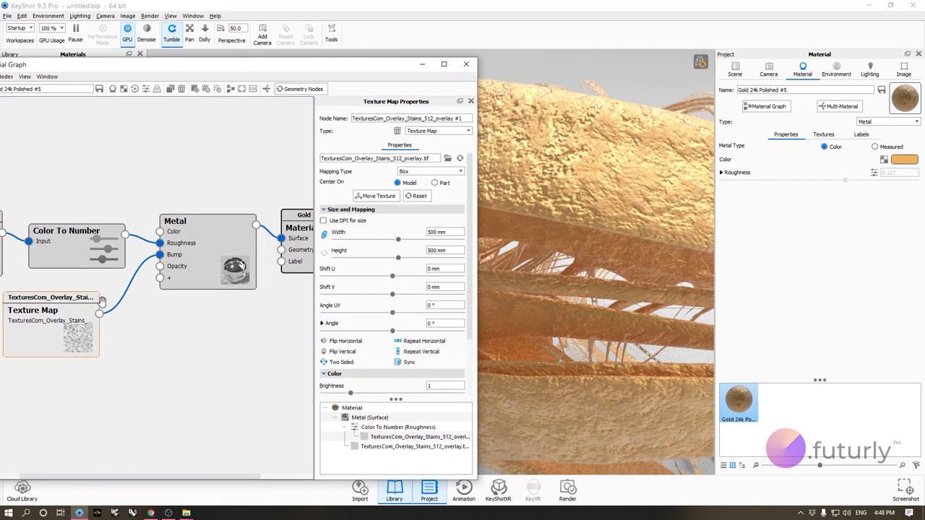
scroll(386, 278, "down", 2)
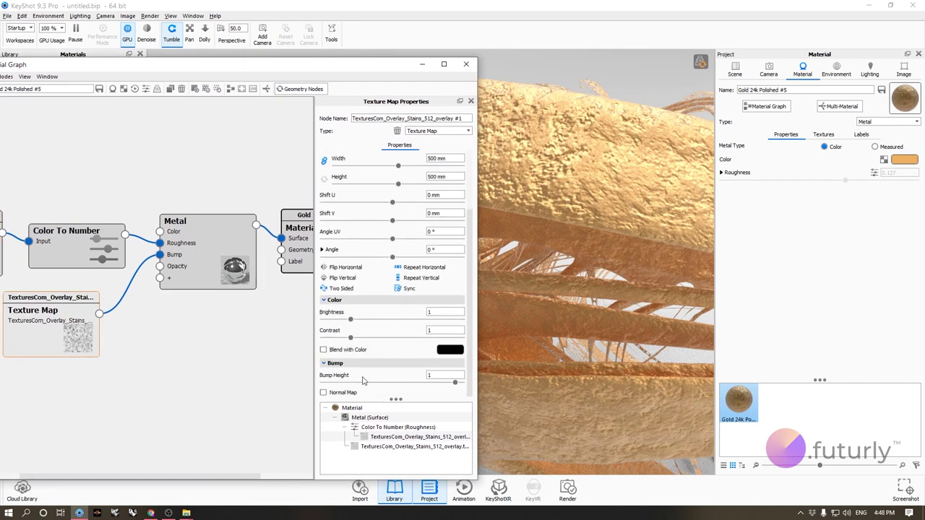
left_click(439, 375)
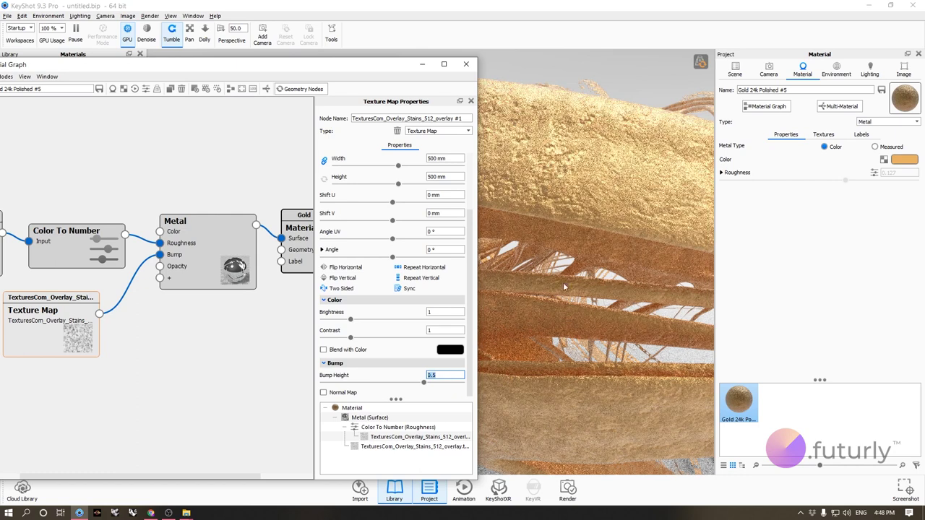
Step: Set the bump texture's width and height to 1000 mm and its Bump Height to 0.2
scroll(410, 324, "up", 3)
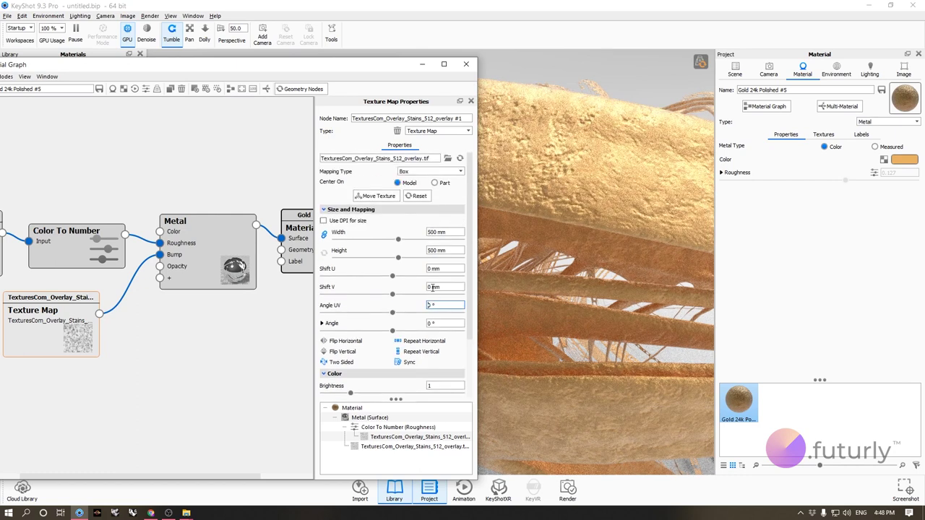
left_click(456, 232)
left_click(449, 250)
scroll(437, 385, "down", 3)
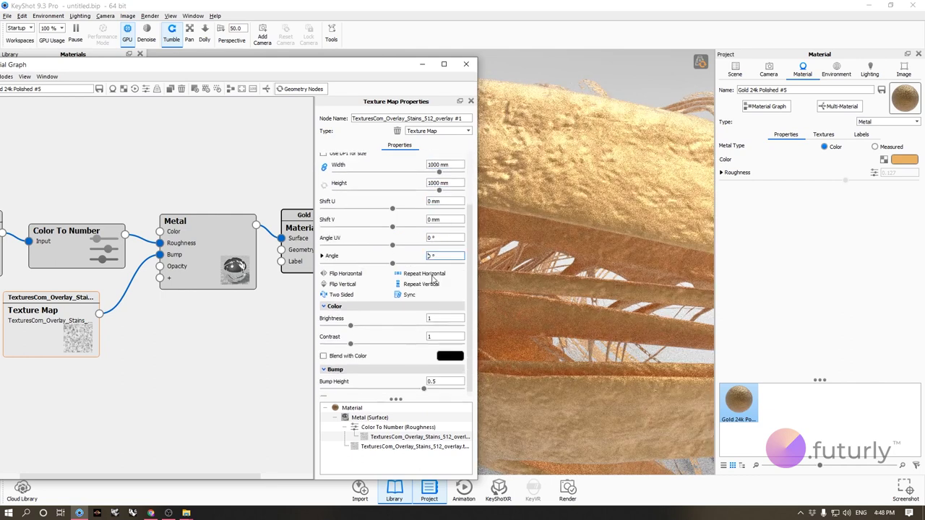
left_click(433, 376)
type("0.2")
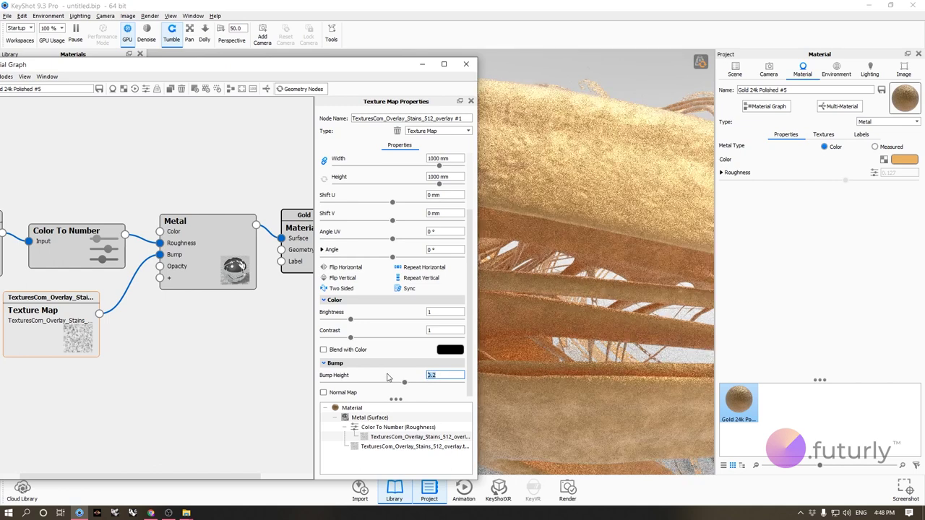
Step: Examine the gold surface with the reduced bump from several angles and distances
left_click_drag(385, 73, 159, 204)
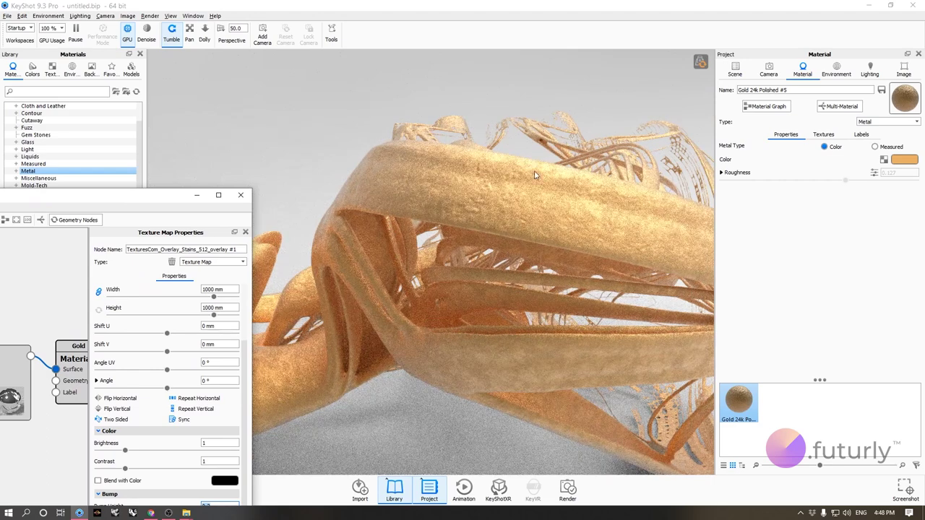
left_click_drag(482, 237, 561, 329)
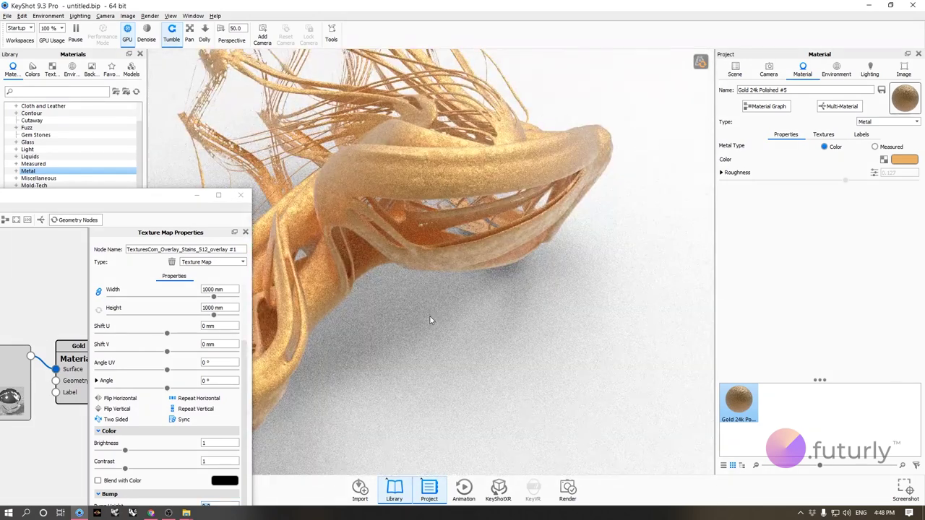
middle_click_drag(519, 312, 603, 294)
scroll(602, 294, "down", 3)
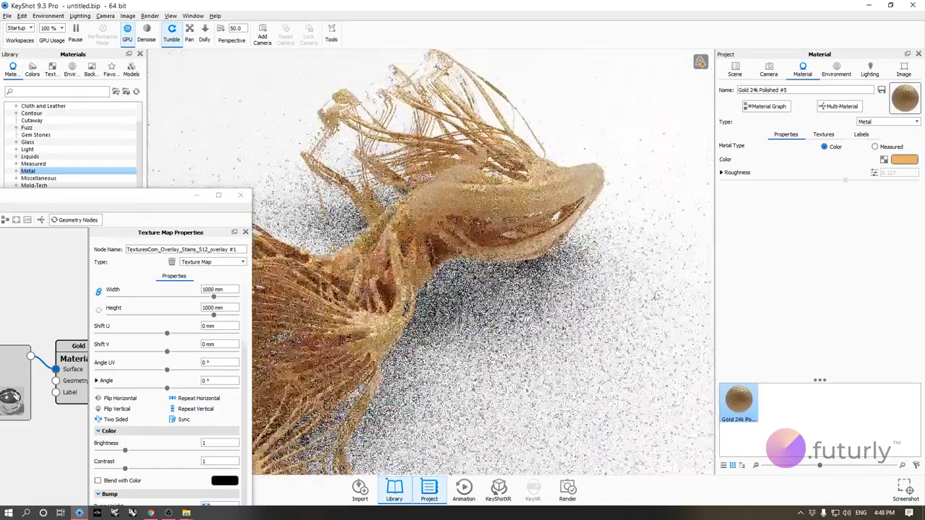
left_click_drag(376, 319, 589, 286)
left_click_drag(166, 200, 610, 221)
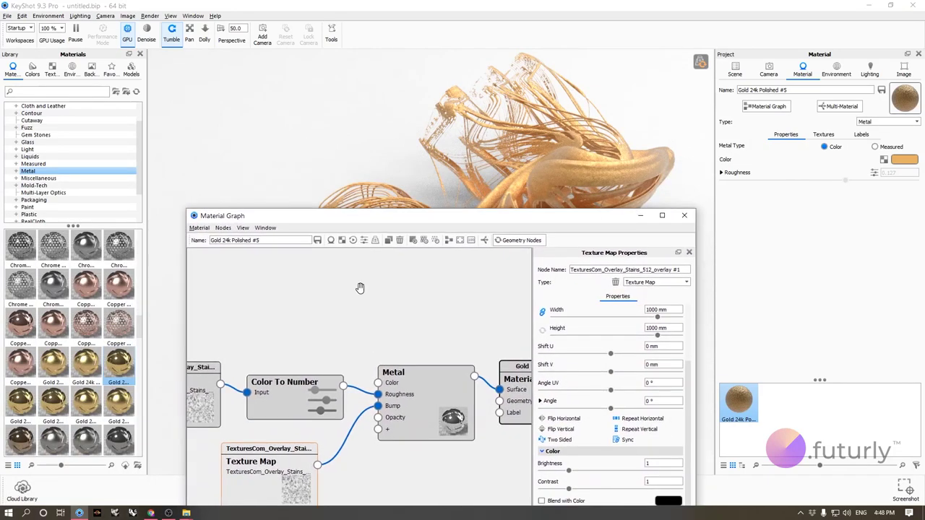
right_click(286, 301)
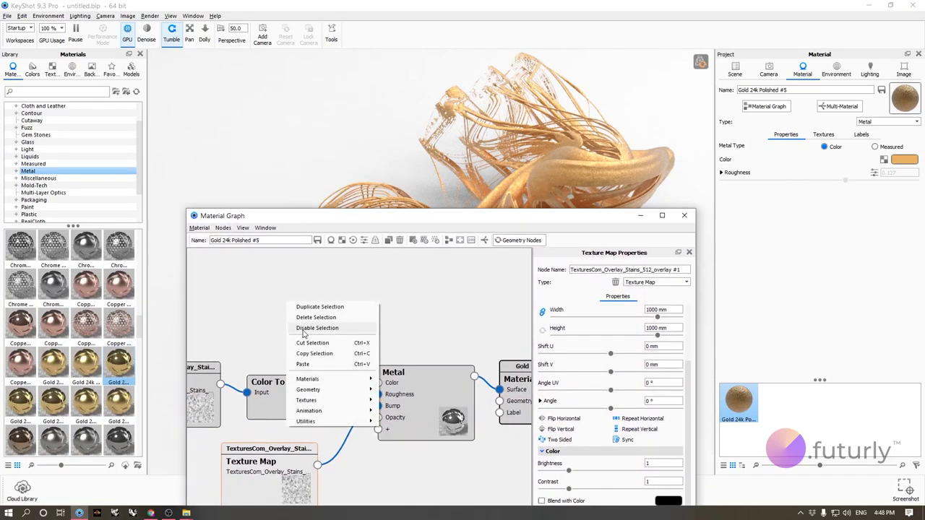
mouse_move(307, 400)
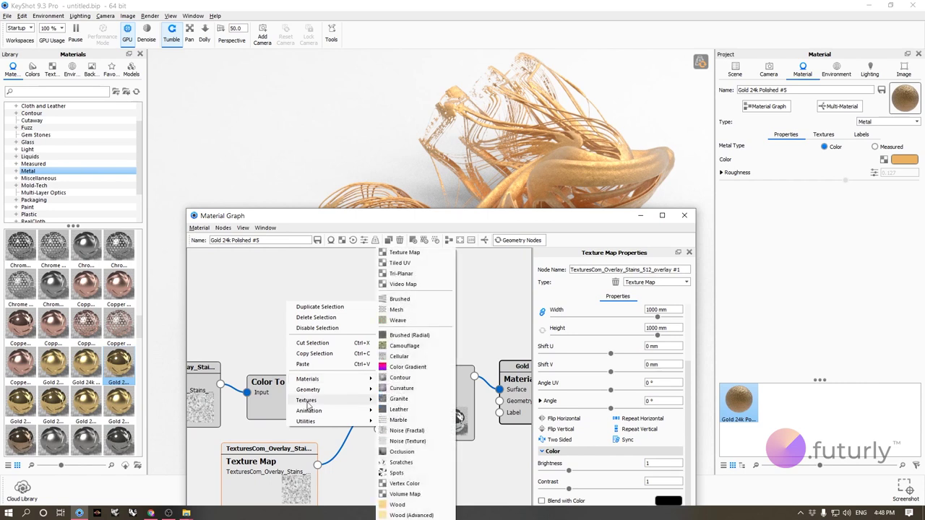
left_click(405, 252)
left_click(361, 310)
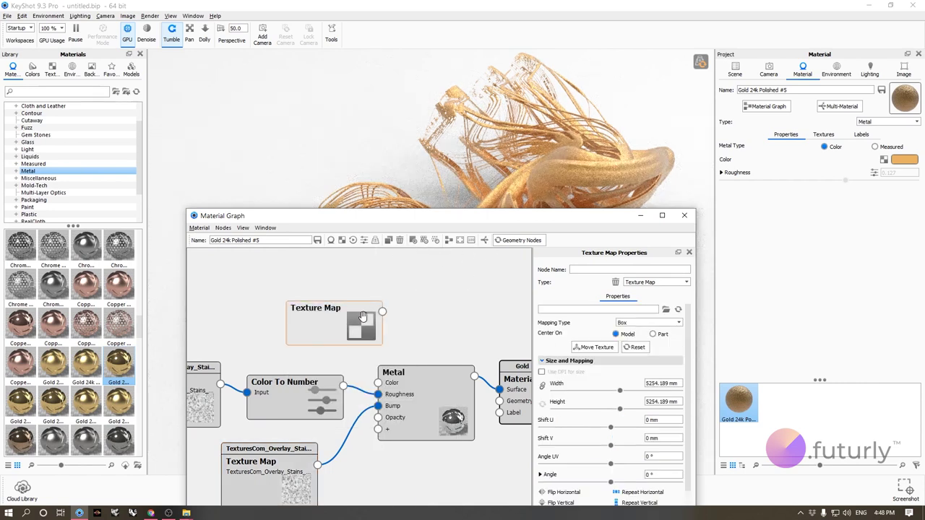
left_click_drag(332, 329, 328, 324)
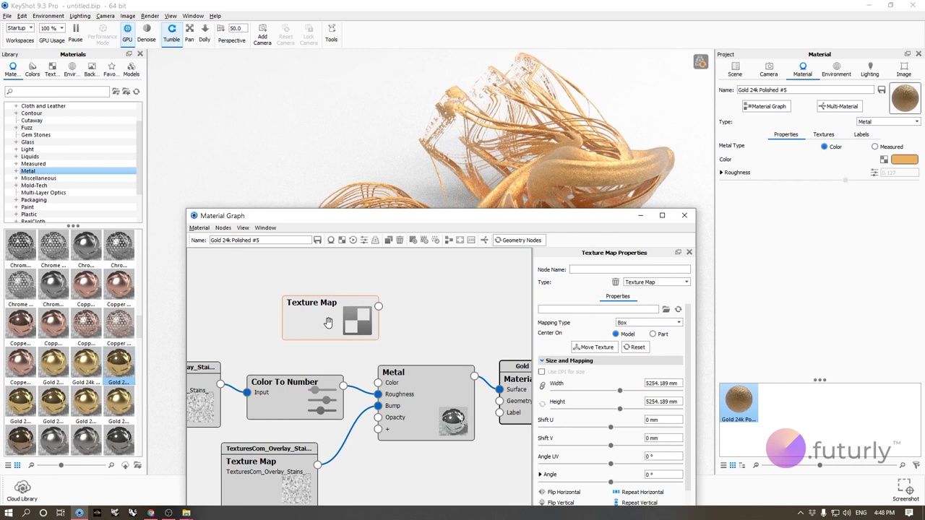
mouse_move(328, 323)
left_mouse_down()
mouse_move(331, 312)
mouse_move(331, 321)
left_mouse_up()
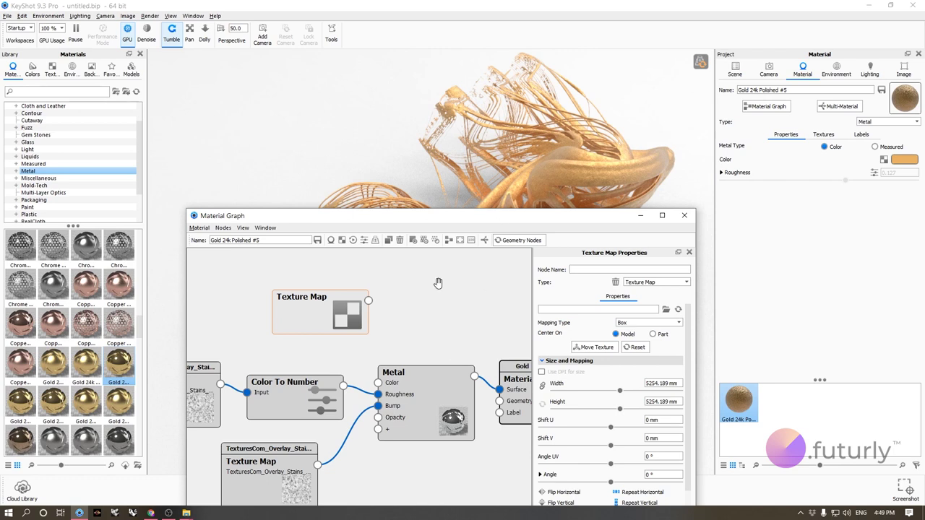
left_click_drag(331, 323, 318, 323)
key("Delete")
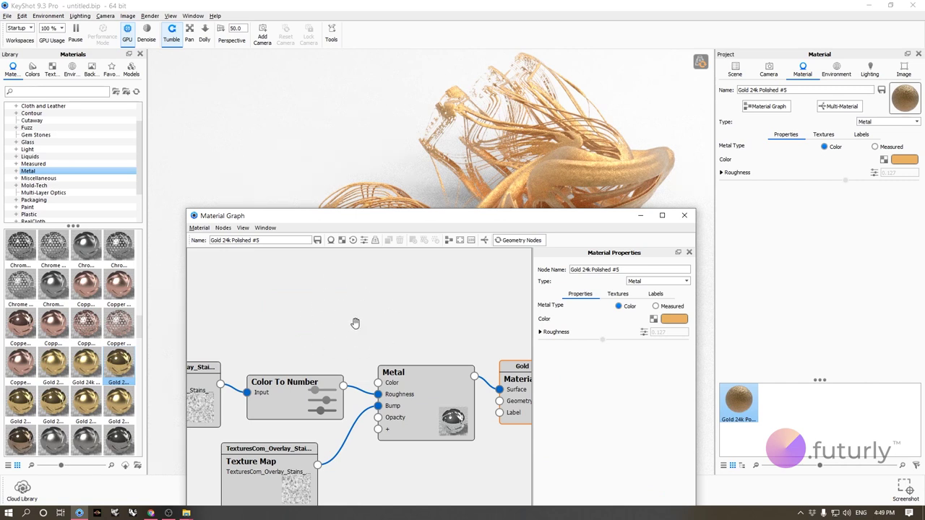
Step: Add a Color Gradient texture to the material graph and connect it to the Metal's Color input
right_click(276, 290)
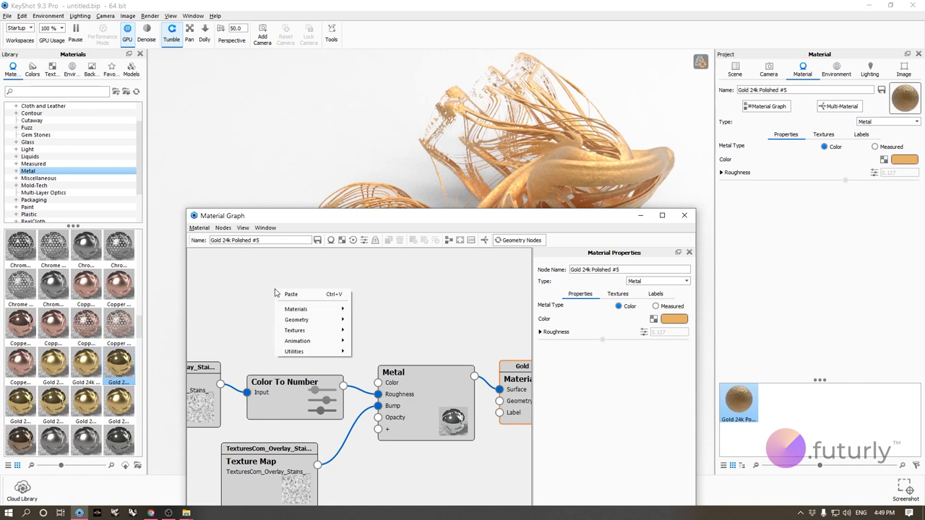
mouse_move(307, 335)
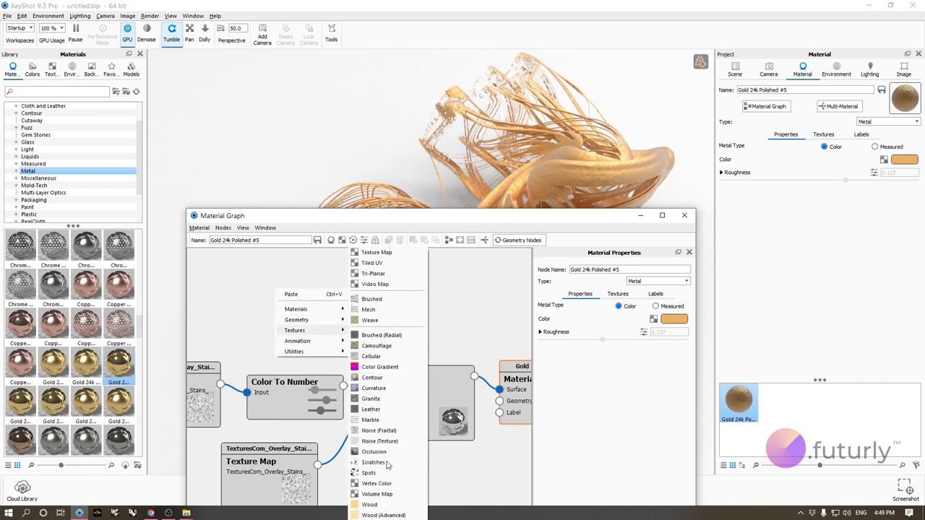
left_click(382, 367)
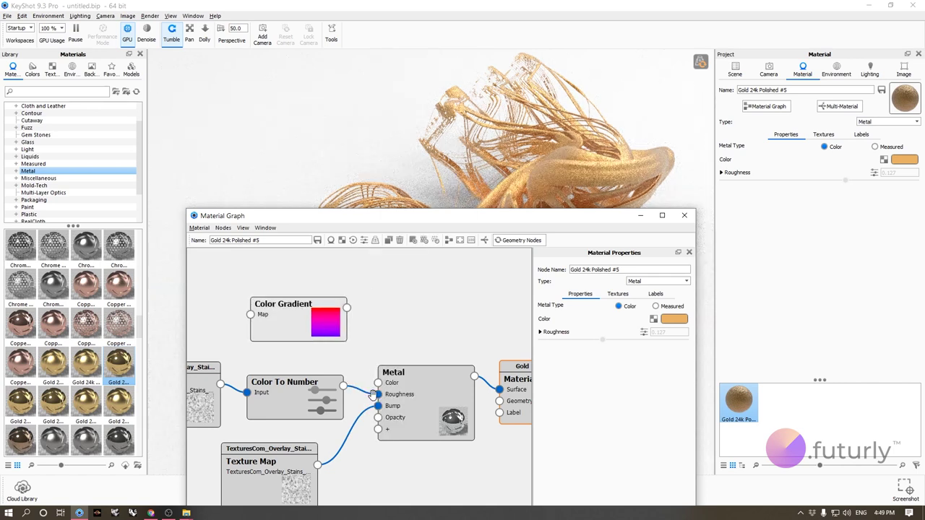
scroll(359, 393, "up", 1)
scroll(365, 390, "down", 2)
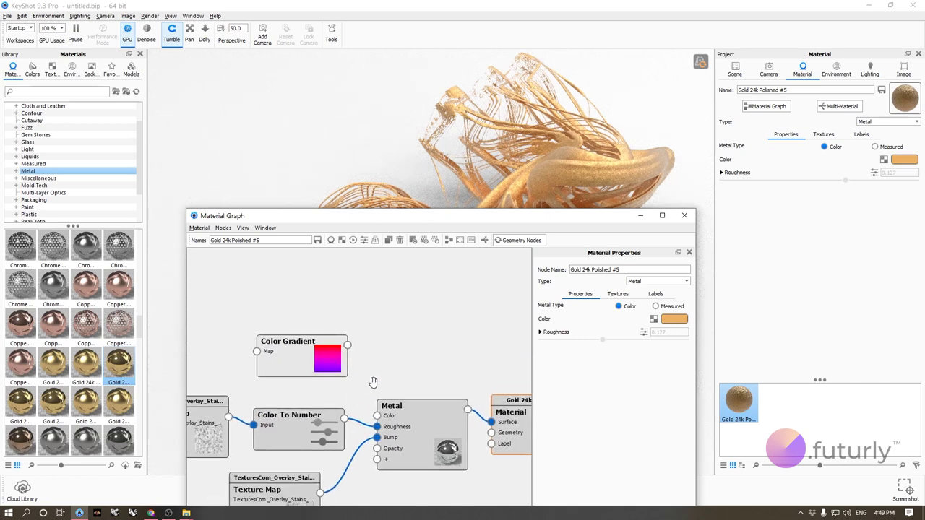
left_click_drag(386, 332, 388, 417)
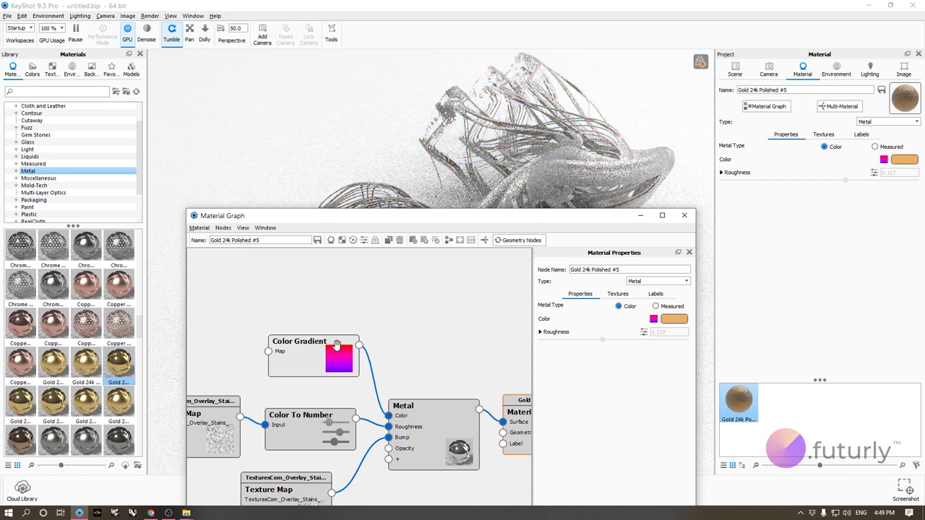
left_click_drag(334, 363, 319, 313)
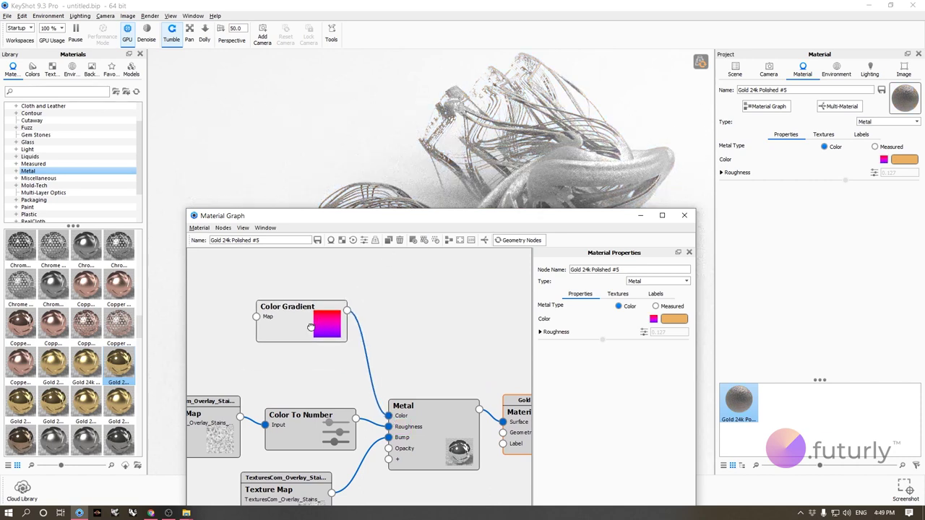
Step: Open the Color Gradient's properties and set its white starting stop to red, #FF0000
left_click_drag(475, 217, 346, 131)
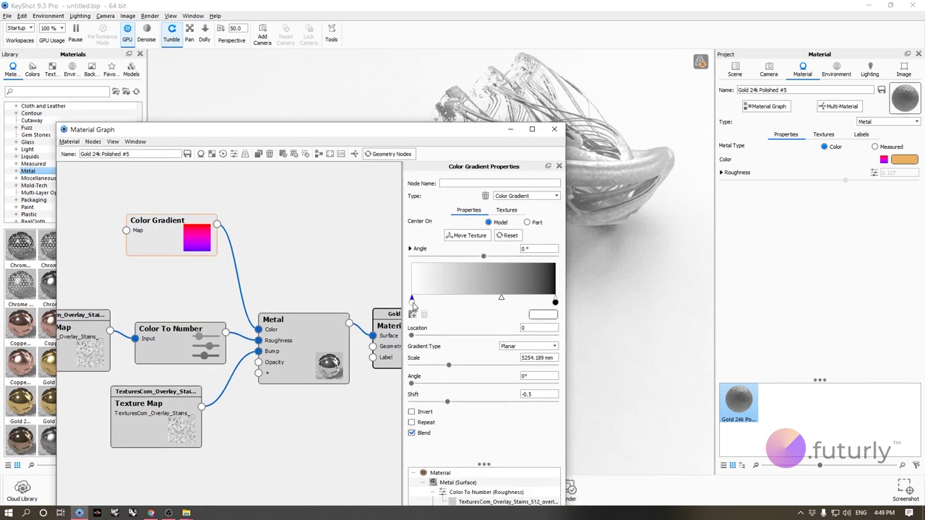
double_click(413, 302)
left_click_drag(506, 231, 539, 198)
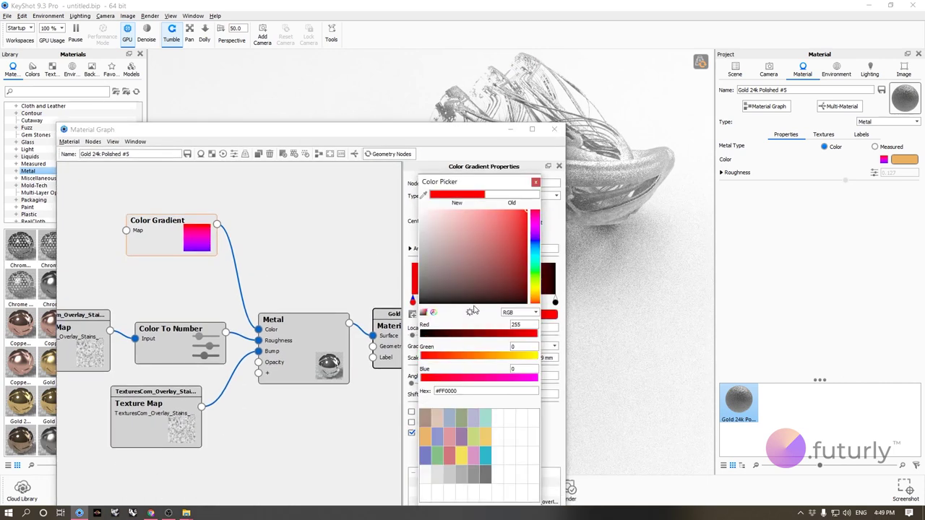
left_click_drag(456, 182, 401, 100)
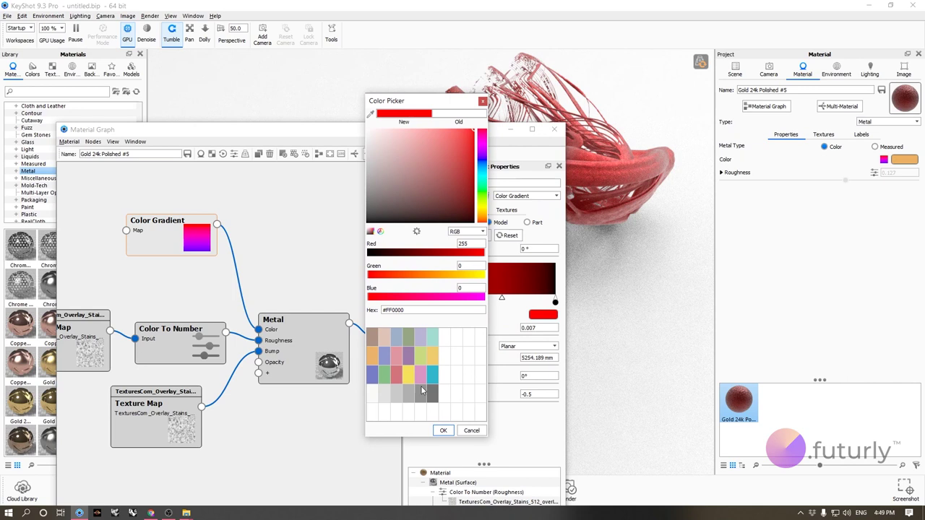
left_click(444, 433)
Step: Set the gradient's black end stop to cyan, #00DDFF, and look over the whole model
double_click(555, 302)
left_click_drag(457, 181, 207, 193)
left_click(419, 454)
left_click_drag(502, 222, 461, 331)
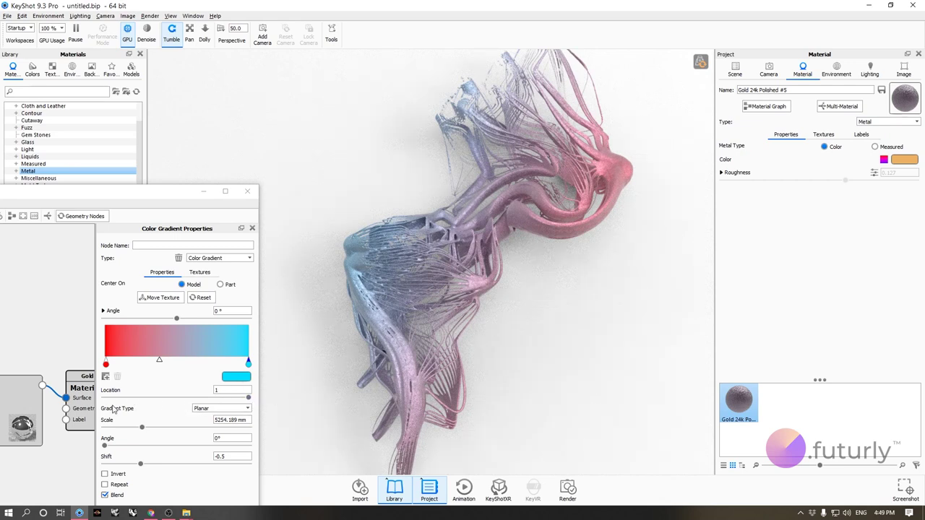
Step: Set the gradient type to Spherical, shift the blend midpoint toward red and move the cyan stop to location 0.336
left_click(221, 411)
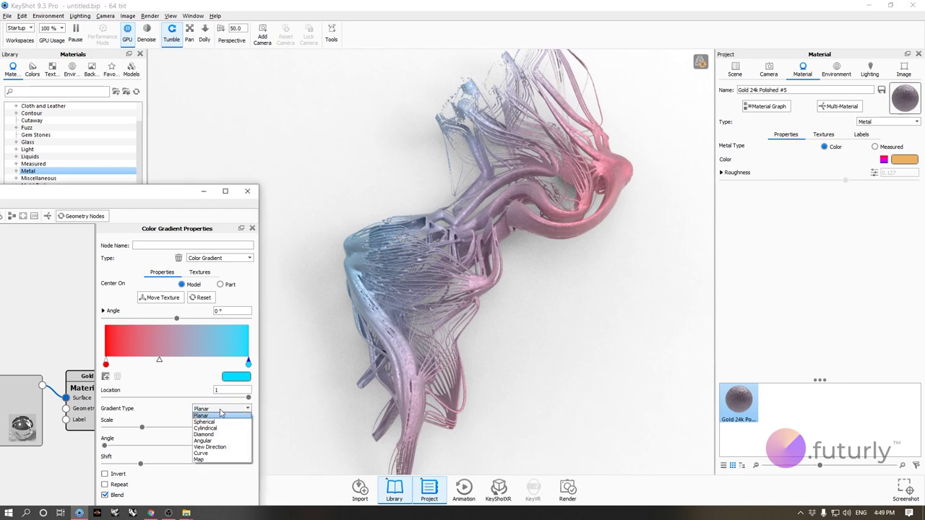
left_click(217, 420)
left_click_drag(417, 328, 414, 279)
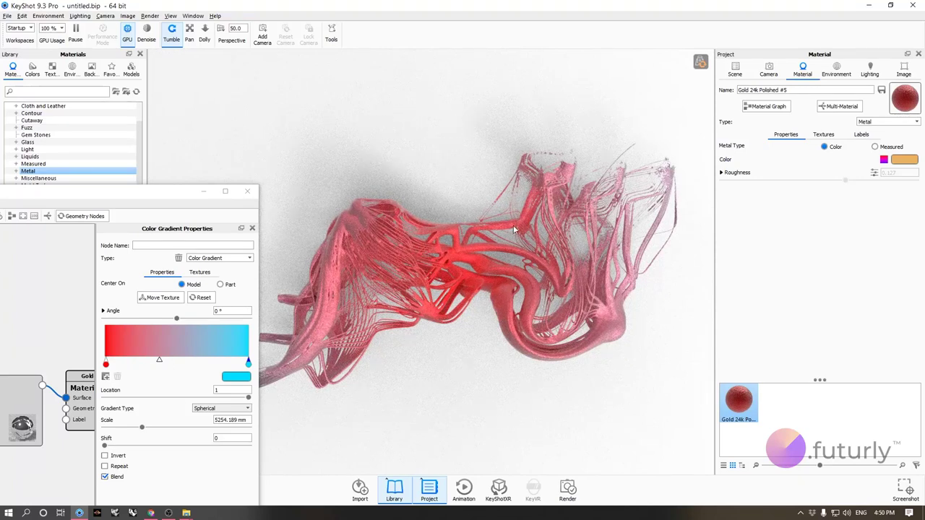
left_click_drag(161, 361, 144, 361)
mouse_move(248, 363)
left_mouse_down()
mouse_move(140, 368)
mouse_move(153, 377)
left_mouse_up()
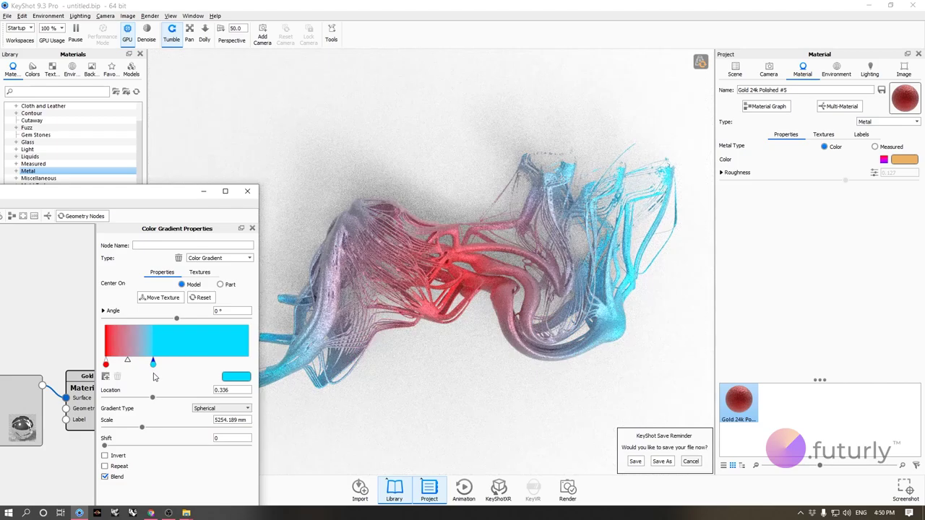
left_click_drag(373, 364, 492, 347)
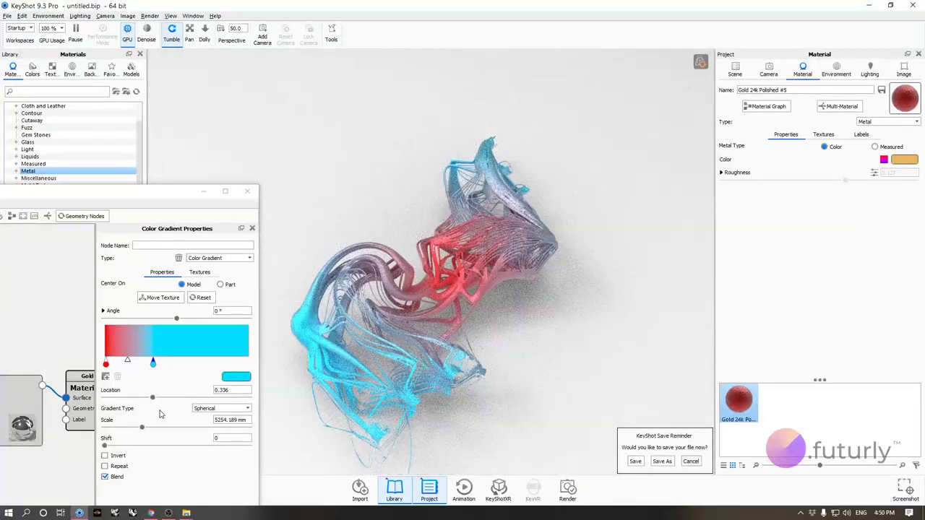
Step: Set the gradient type to View Direction and move the cyan stop to 90°
left_click(199, 409)
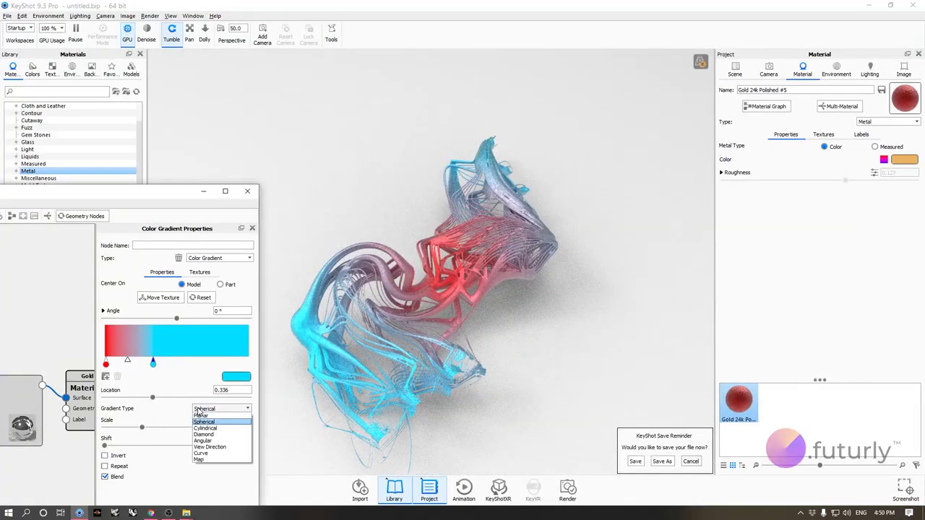
left_click(214, 448)
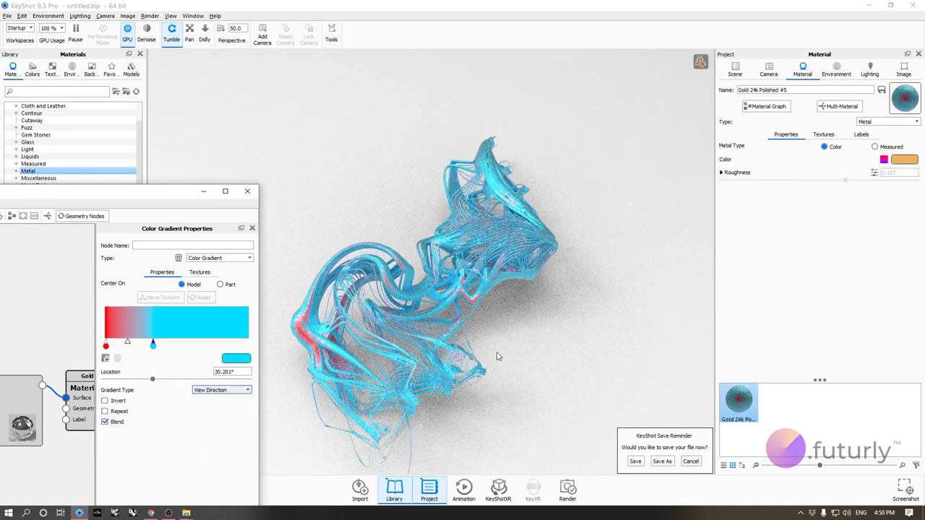
left_click_drag(509, 350, 412, 267)
left_click_drag(151, 348, 249, 345)
left_click_drag(450, 337, 481, 346)
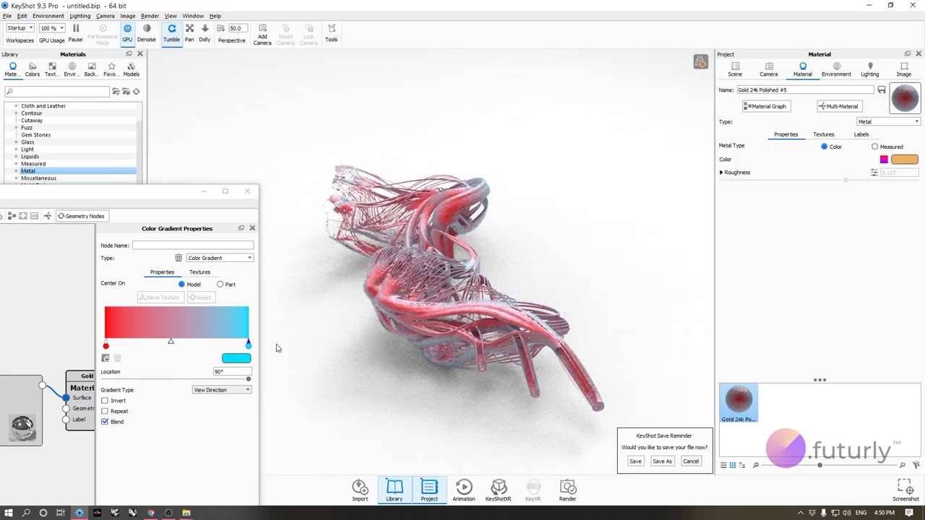
Step: Set the red stop's location to 0° and examine up close how the metal's colour depends on the viewing angle
left_click(105, 347)
scroll(446, 280, "up", 5)
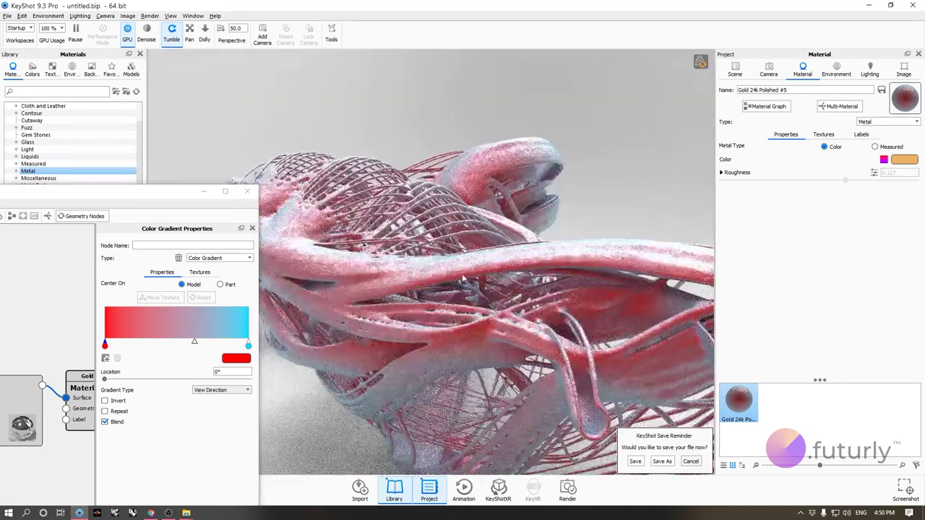
left_click(106, 348)
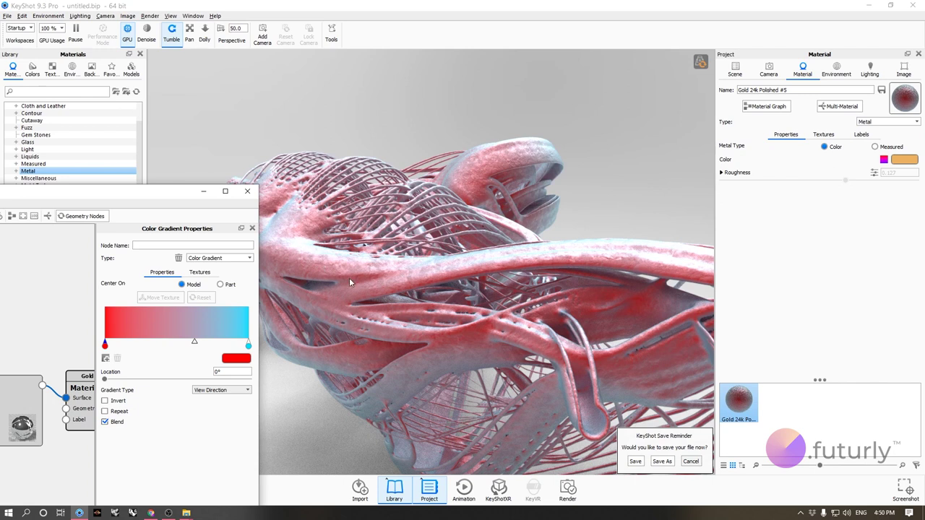
left_click(249, 344)
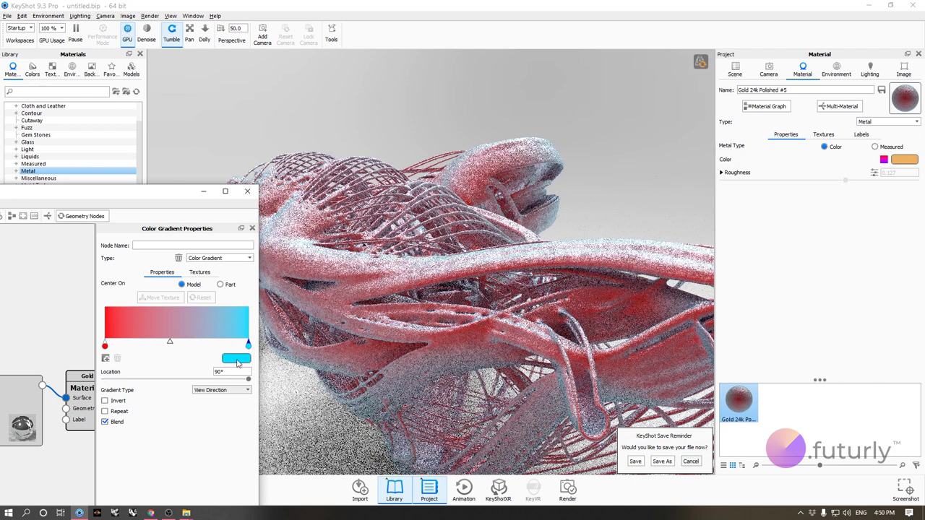
left_click_drag(438, 222, 442, 243)
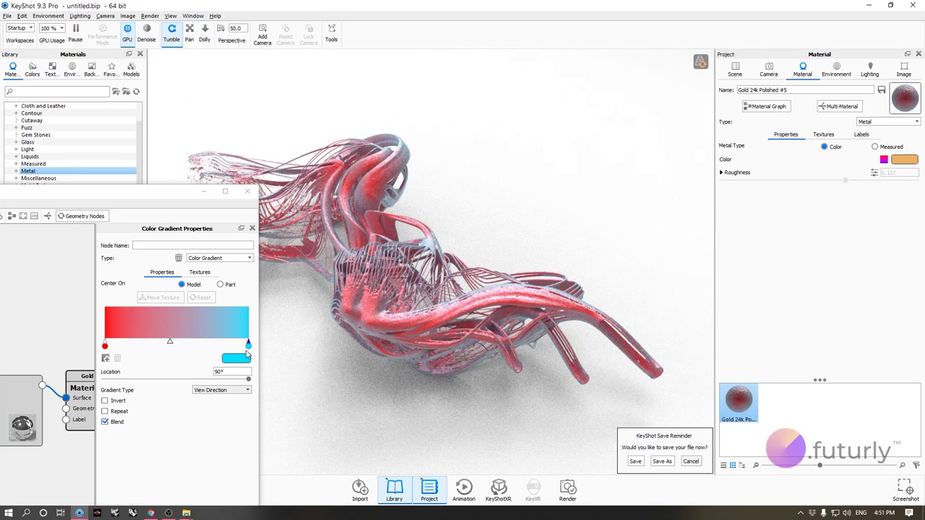
Step: Move the cyan stop to about 61° and add a third gradient stop at about 32° between red and cyan
left_click_drag(247, 350, 203, 355)
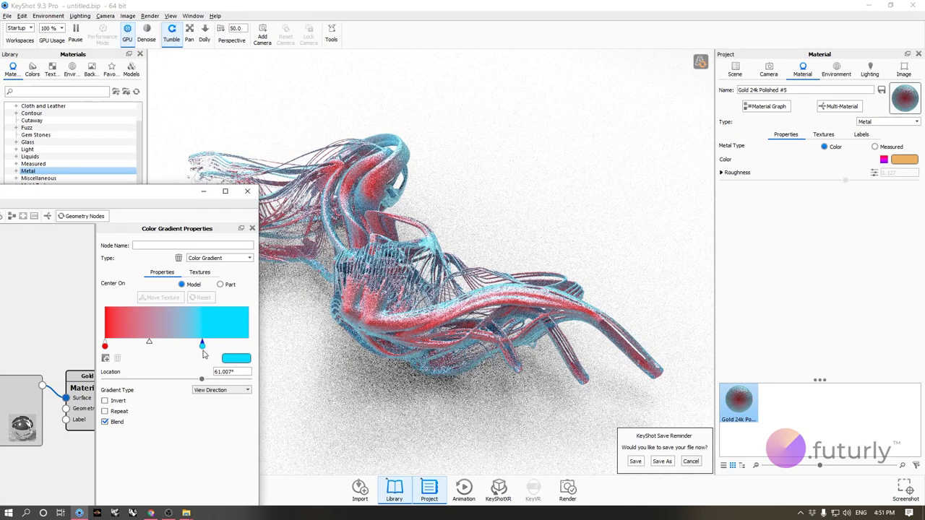
left_click_drag(478, 269, 250, 315)
scroll(374, 252, "up", 3)
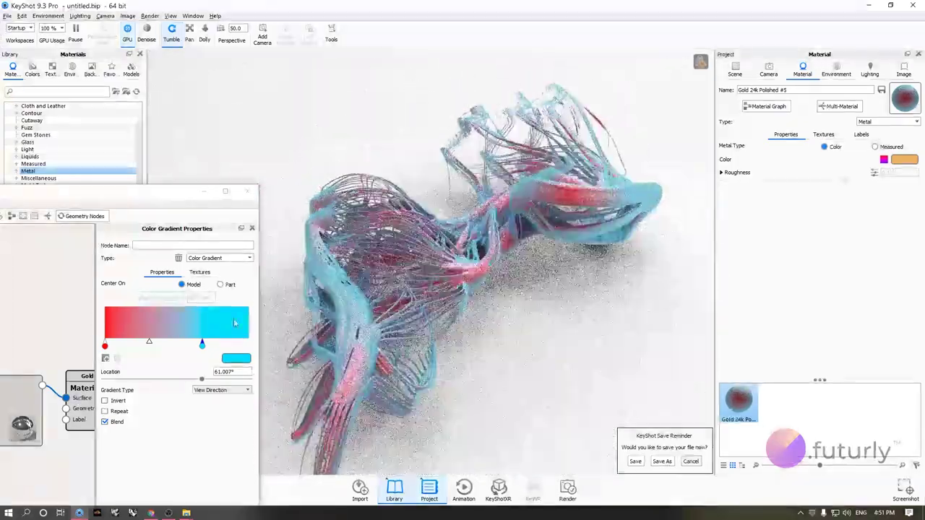
left_click(161, 346)
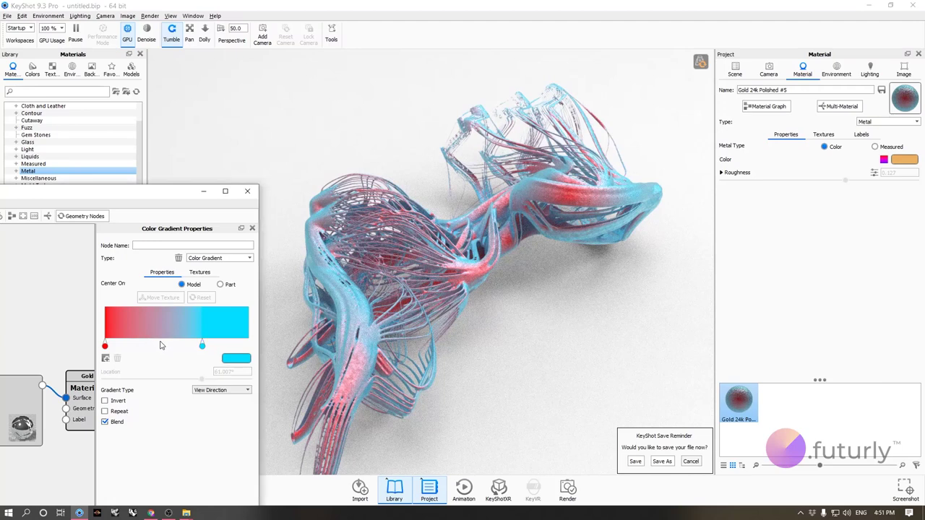
left_click(157, 345)
double_click(156, 346)
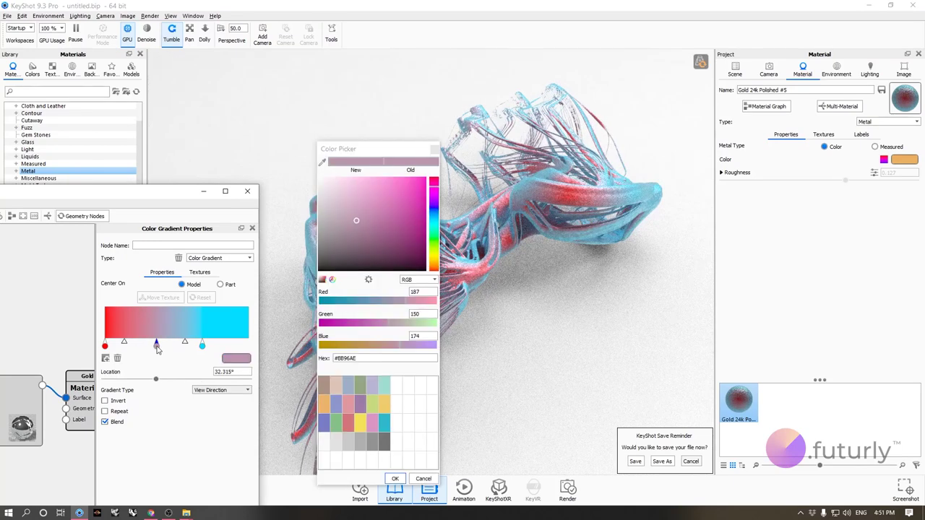
left_click_drag(400, 150, 358, 117)
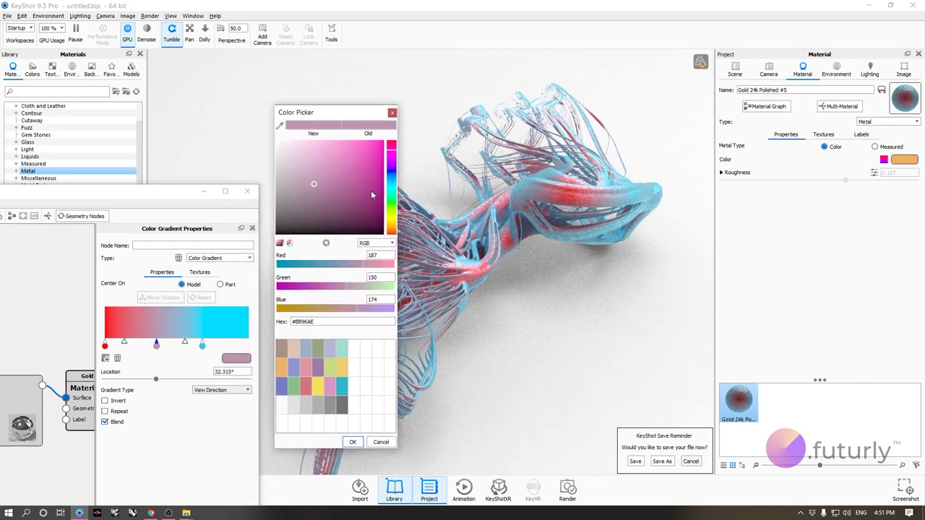
left_click(393, 224)
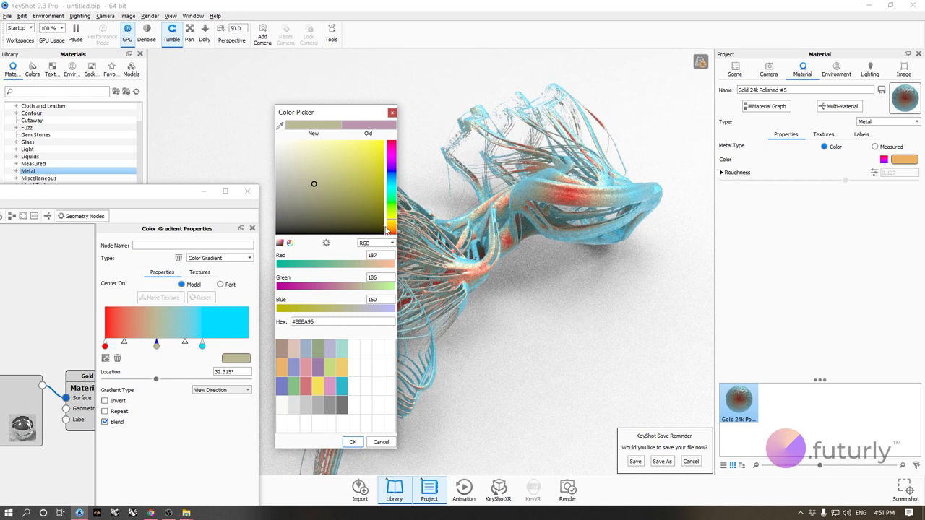
left_click(392, 230)
left_click_drag(393, 232, 392, 147)
left_click(367, 145)
left_click(373, 142)
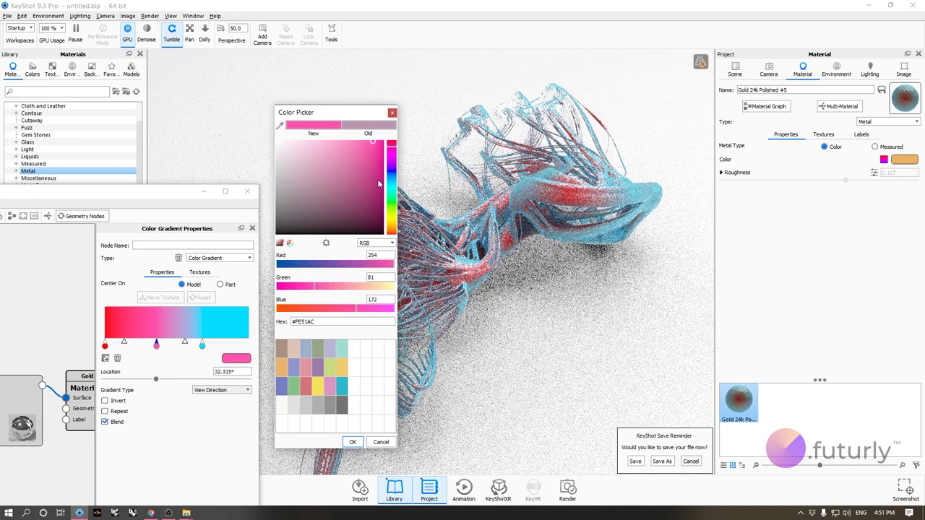
left_click(393, 225)
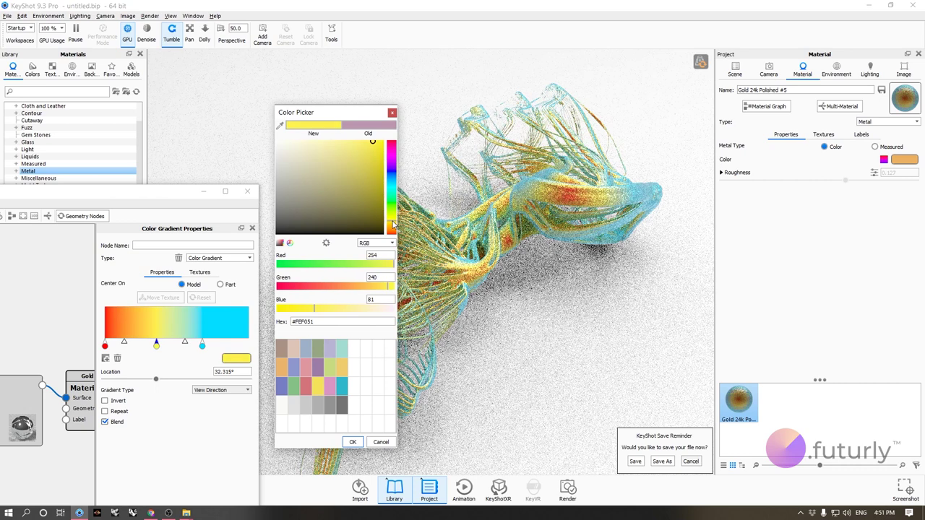
left_click(394, 206)
left_click(395, 201)
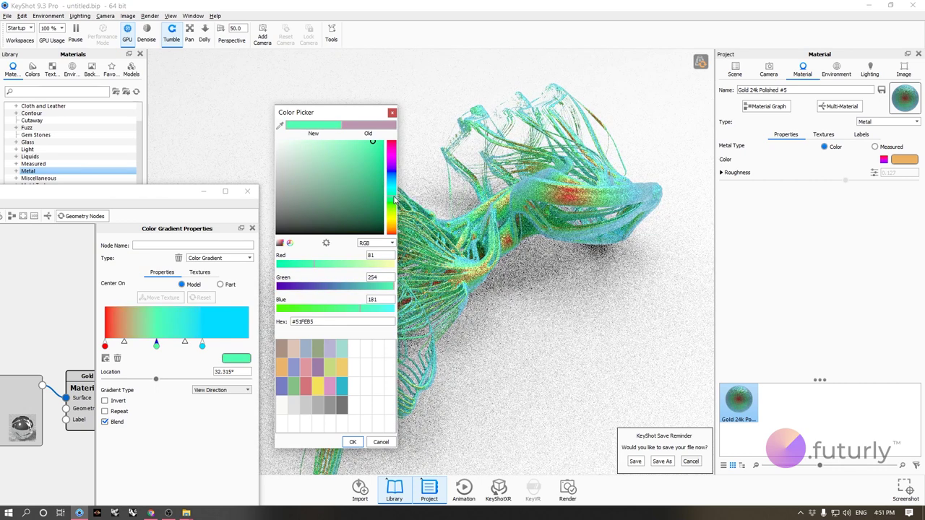
left_click(367, 442)
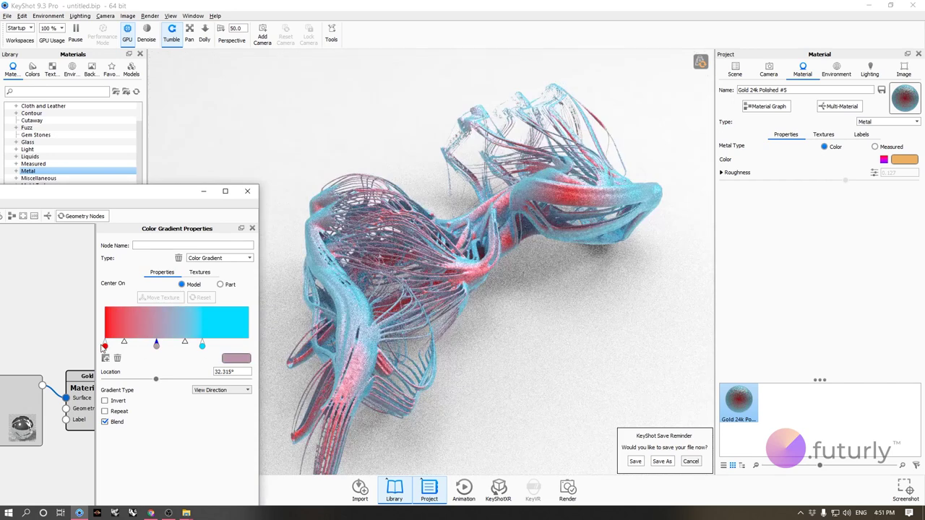
Step: Change the red starting stop of the gradient to green, #00FF72
double_click(105, 347)
left_click_drag(367, 167, 374, 189)
left_click_drag(374, 236, 369, 228)
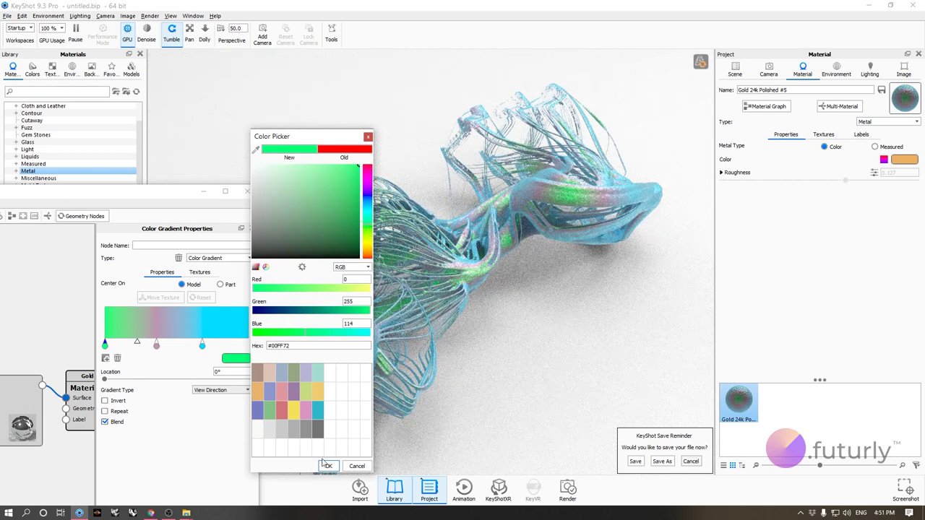
left_click(327, 465)
Step: Move the gradient's cyan stop to about 84° and change its colour to pinkish red, #FF0063
left_click_drag(202, 346, 239, 346)
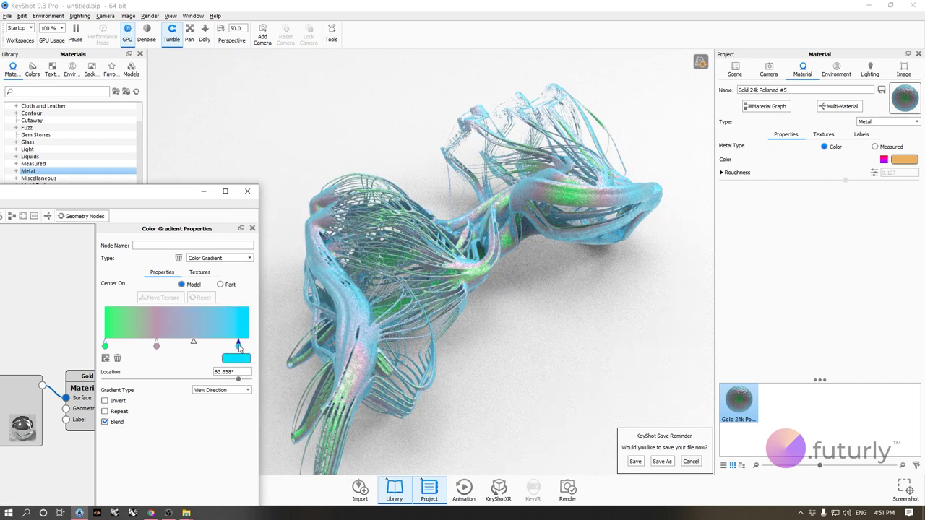
double_click(239, 346)
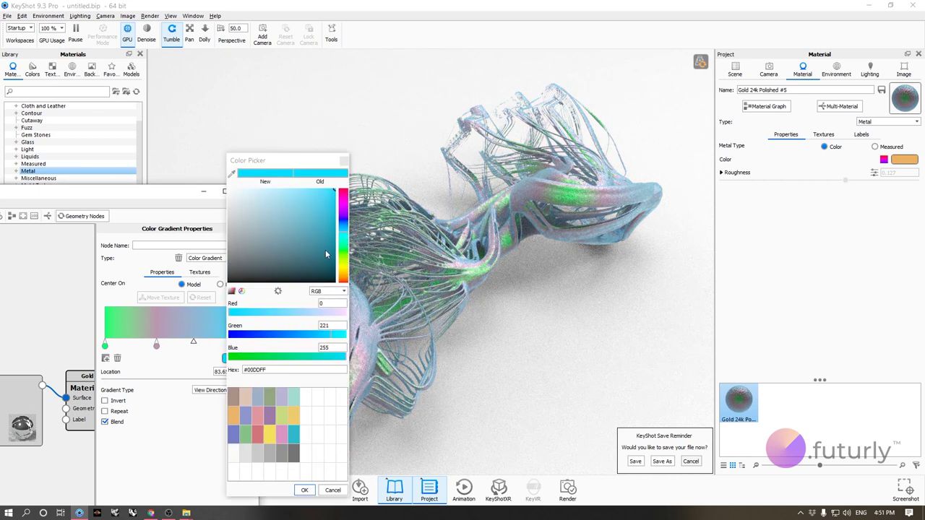
left_click_drag(345, 216, 343, 194)
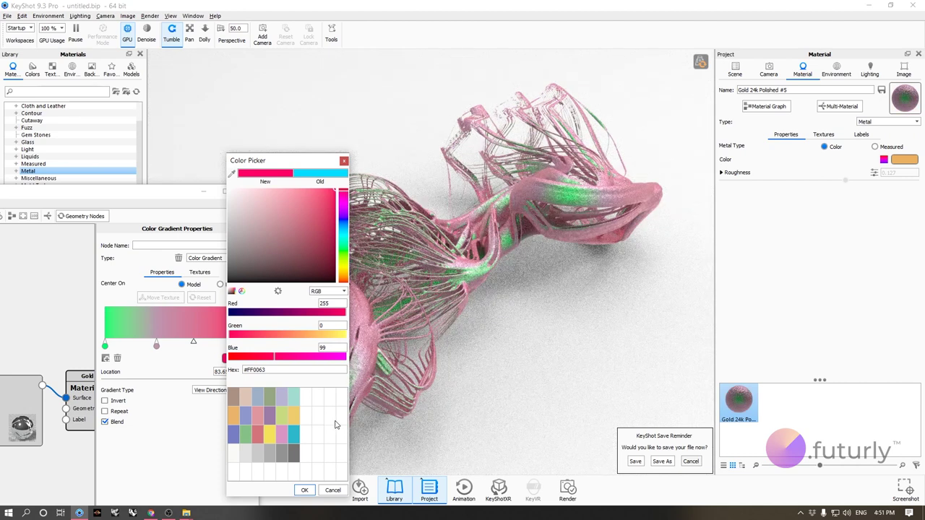
left_click(304, 491)
Step: Change the green starting stop of the gradient to turquoise, #00FFCB
double_click(106, 346)
left_click_drag(318, 271, 321, 269)
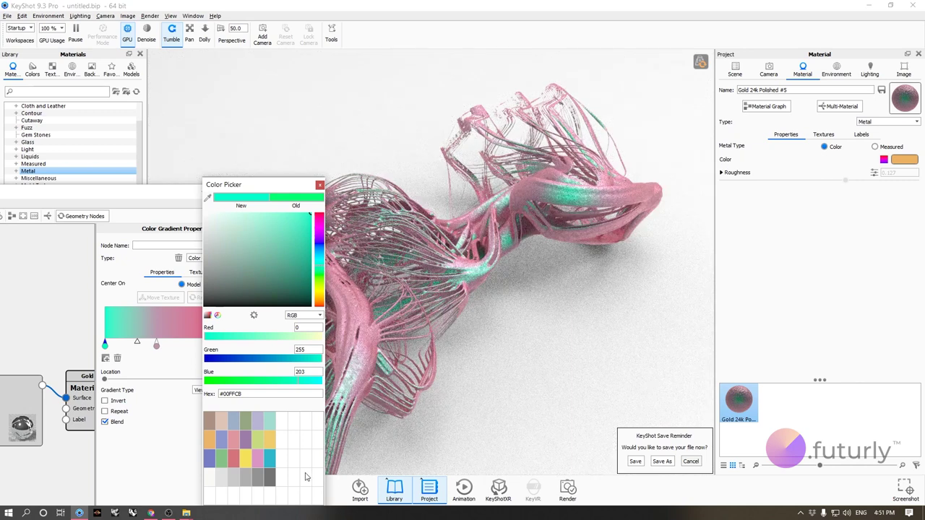
left_click_drag(222, 186, 386, 83)
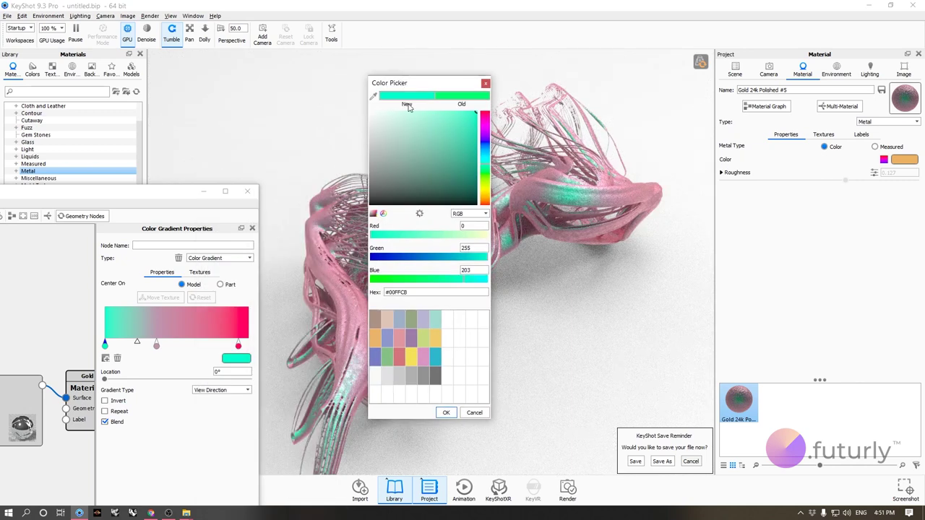
left_click(441, 413)
Step: Move the pinkish red stop to the very end of the gradient and delete the middle stop at about 32°
left_click_drag(239, 346, 249, 346)
left_click(156, 346)
key("Delete")
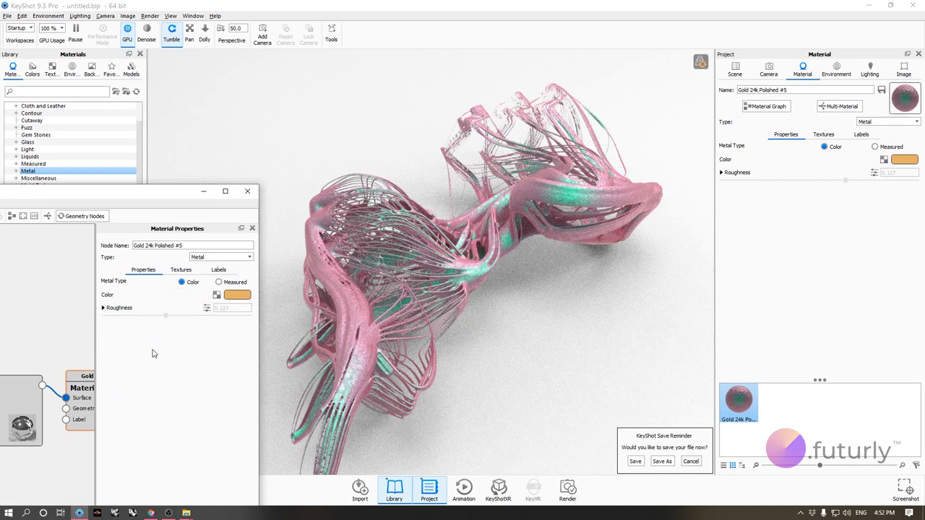
key("ctrl+z")
double_click(216, 294)
key("Escape")
left_click(156, 402)
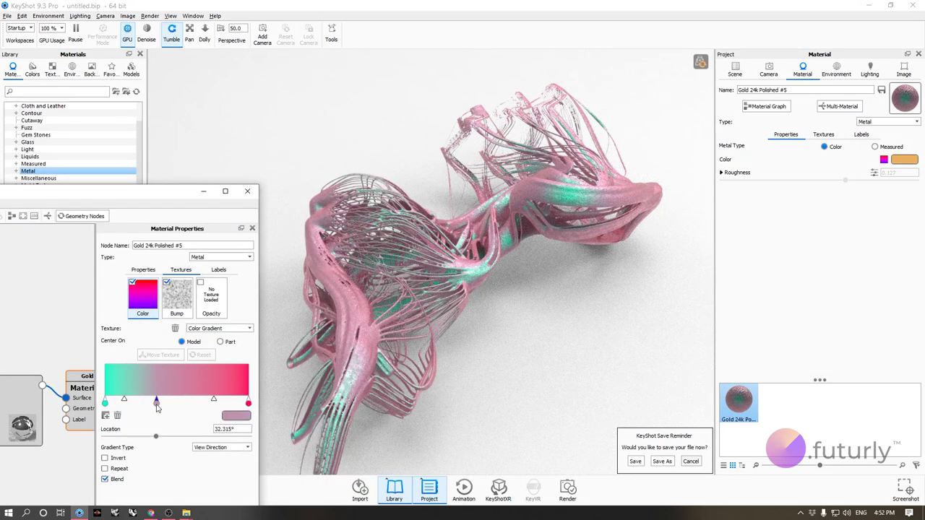
left_click(118, 417)
Step: Shift the pinkish red stop inward along the gradient and inspect the metal's colours from different viewing angles
left_click_drag(165, 194, 203, 92)
left_click_drag(405, 289, 650, 318)
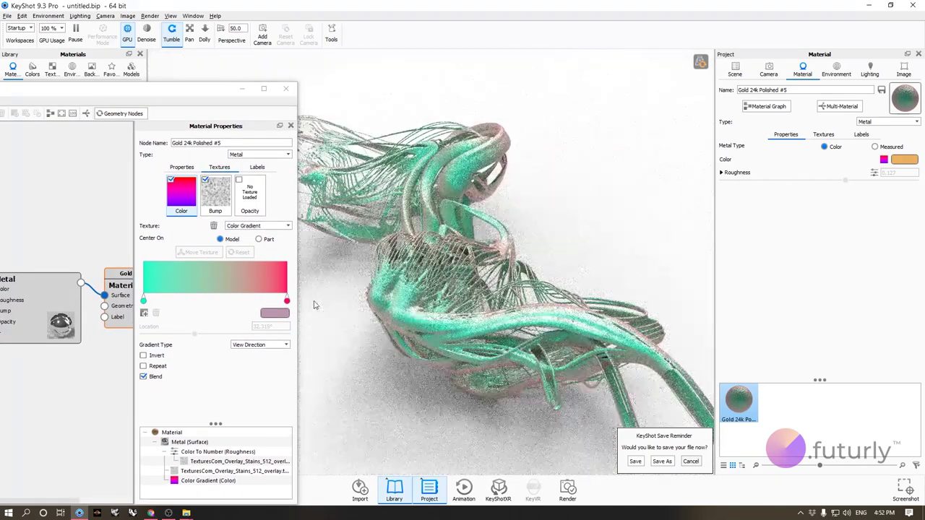
left_click_drag(287, 301, 244, 299)
left_click_drag(539, 196, 503, 335)
left_click_drag(187, 102, 435, 81)
scroll(291, 228, "down", 4)
scroll(289, 219, "down", 1)
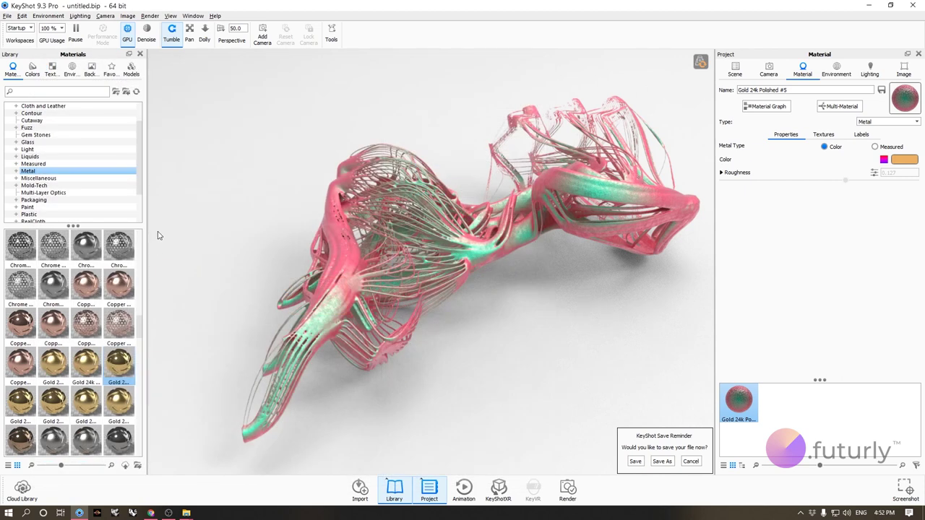
Step: Search the material library for "matte", apply Matte White to the model, select it for editing and dismiss the save reminder
type("matte")
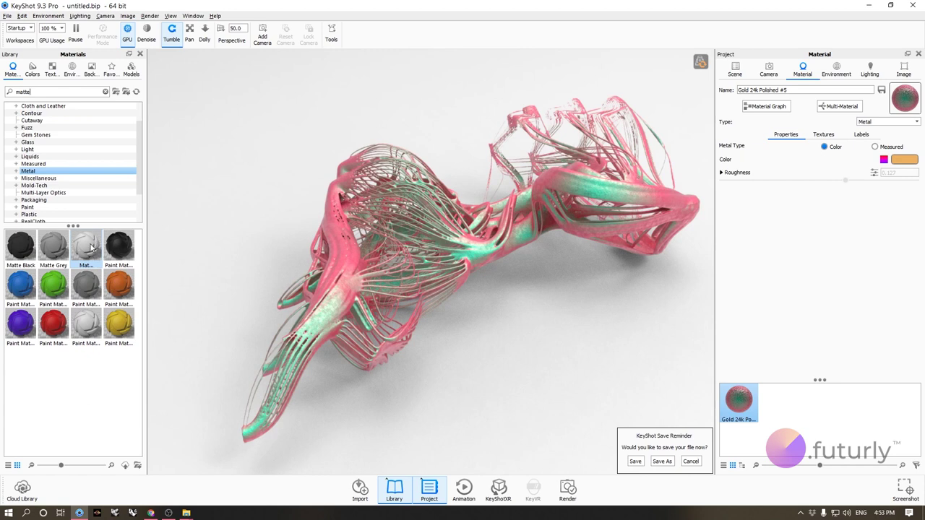
left_click_drag(86, 246, 337, 224)
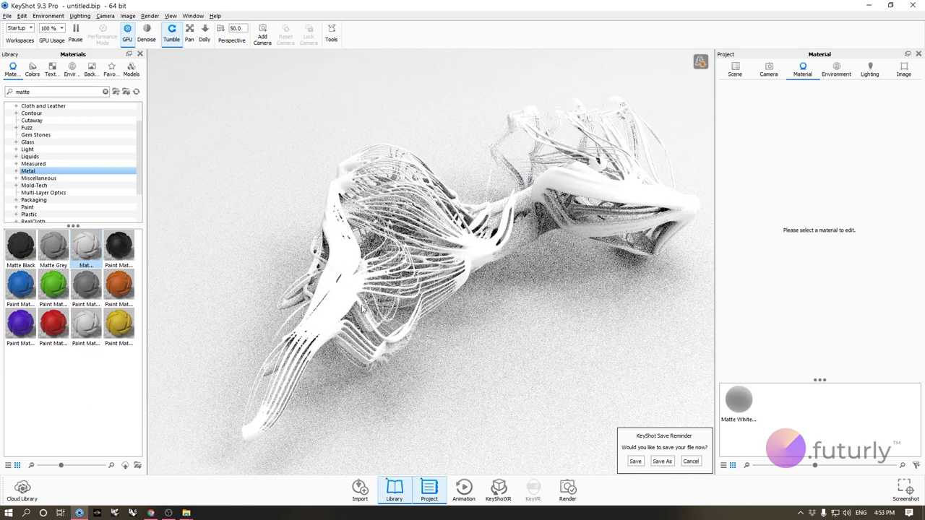
left_click(739, 401)
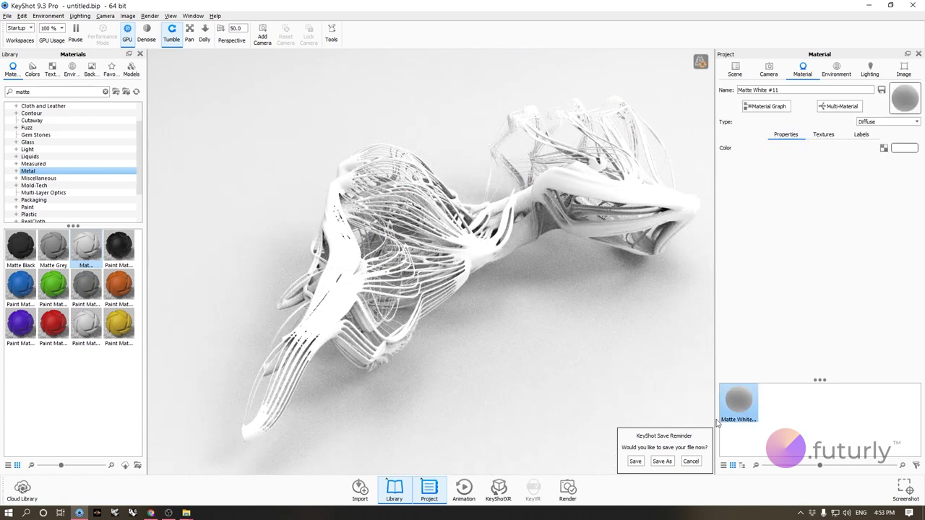
left_click(691, 462)
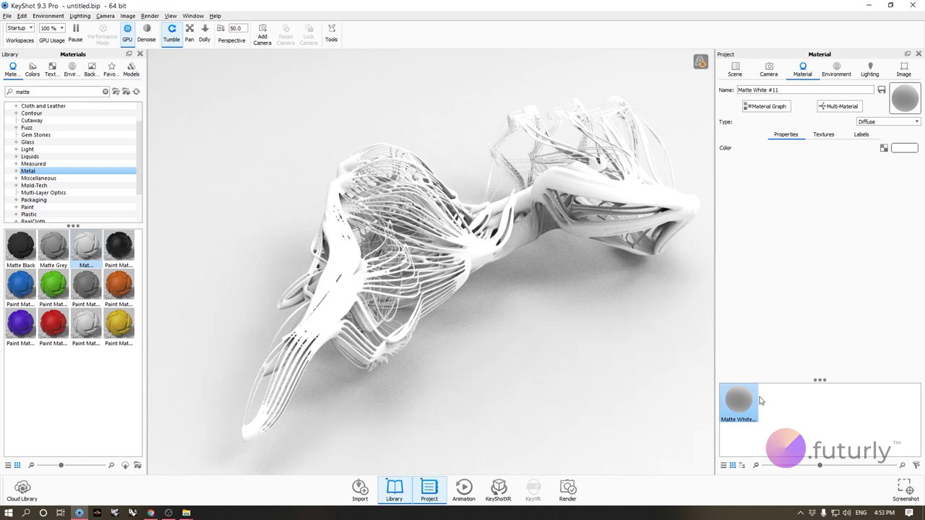
Step: Change the Matte White material's type to Advanced and open its material graph with both nodes in clear view
left_click(894, 123)
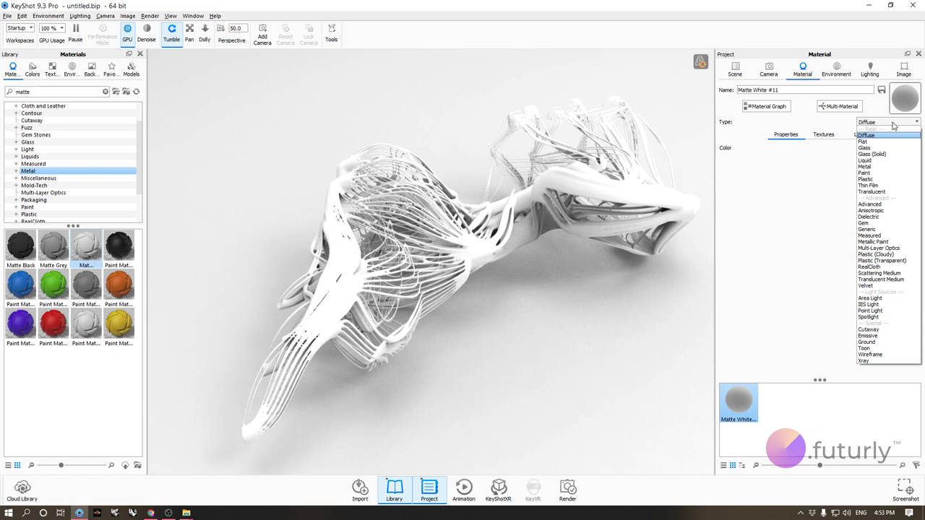
left_click(872, 206)
left_click(767, 108)
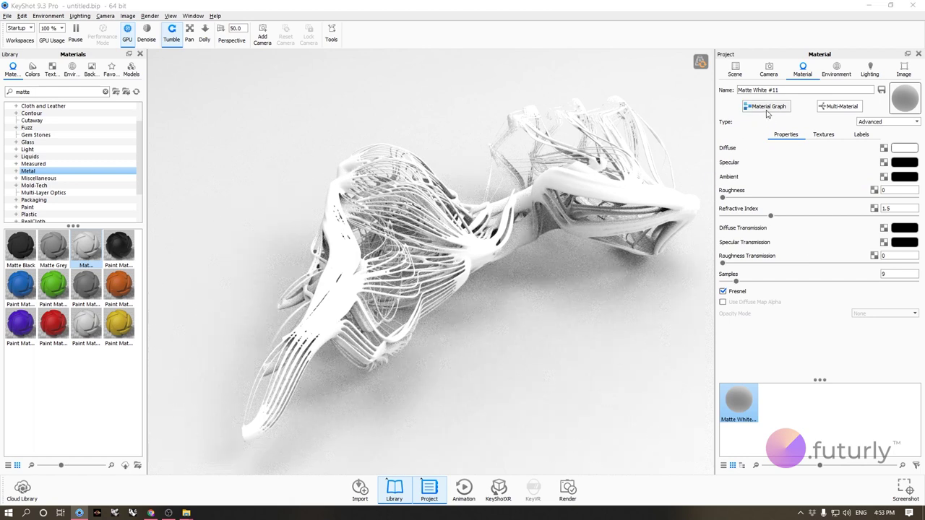
left_click_drag(414, 71, 619, 71)
left_click_drag(541, 274, 659, 275)
left_click_drag(434, 269, 532, 269)
left_click_drag(567, 71, 691, 55)
scroll(655, 253, "down", 2)
scroll(527, 271, "up", 3)
left_click_drag(554, 282, 582, 289)
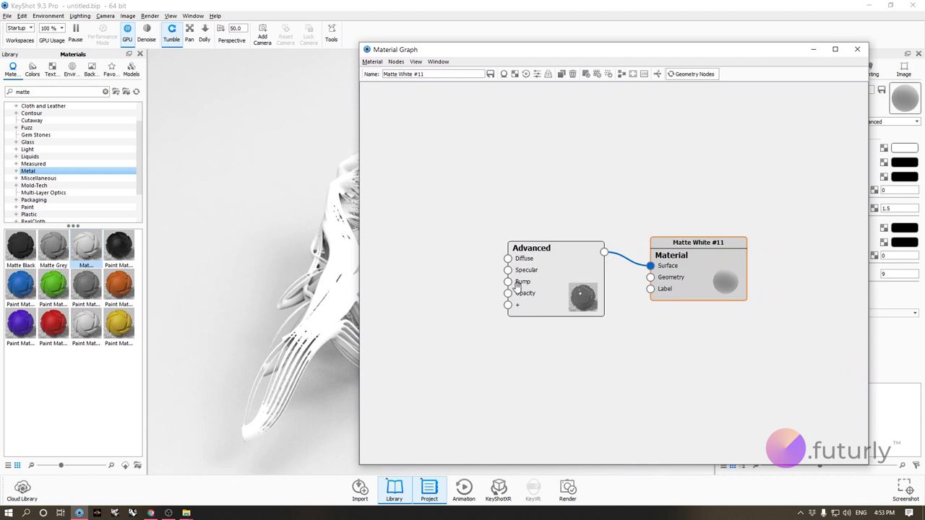
left_click(493, 351)
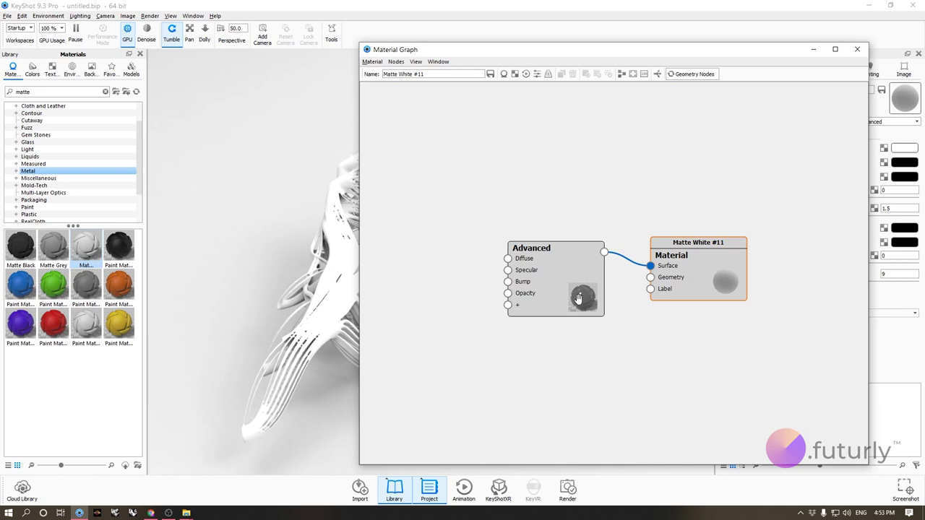
Step: Switch to the browser, look through the textures.com results for concrete and open the Rough Concrete Wall material
left_click(151, 513)
scroll(389, 225, "up", 5)
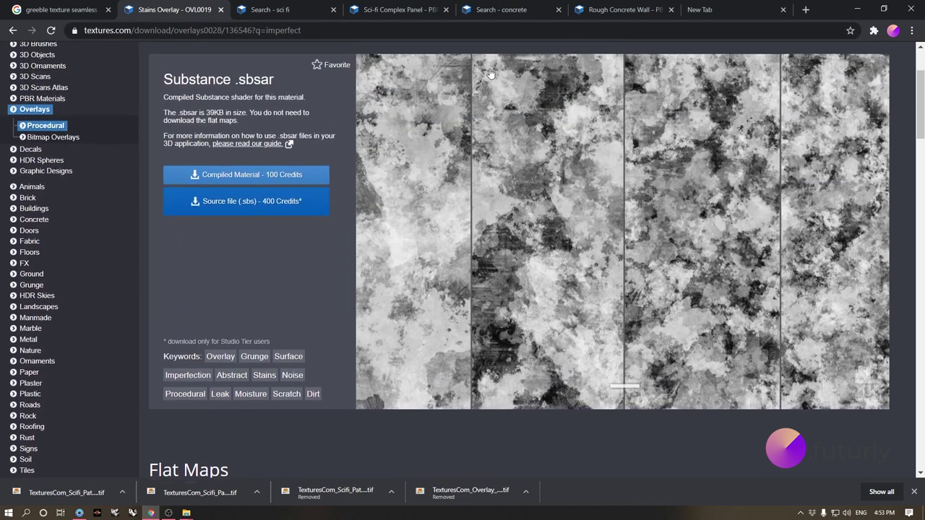
left_click(501, 10)
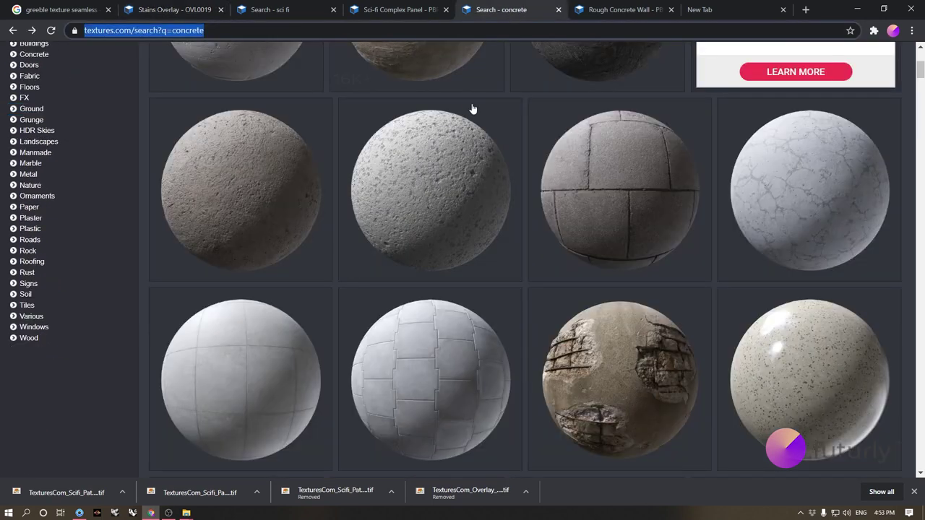
scroll(422, 207, "up", 5)
left_click(274, 113)
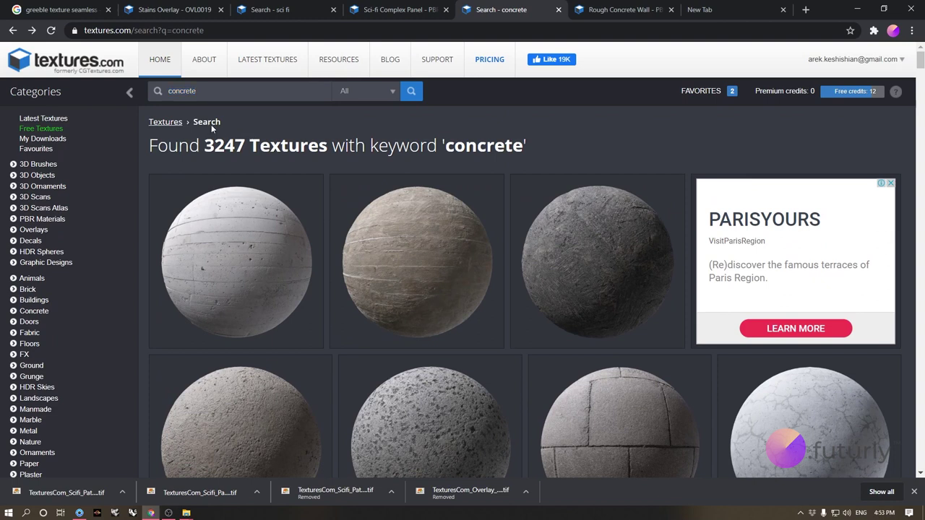
scroll(325, 215, "down", 3)
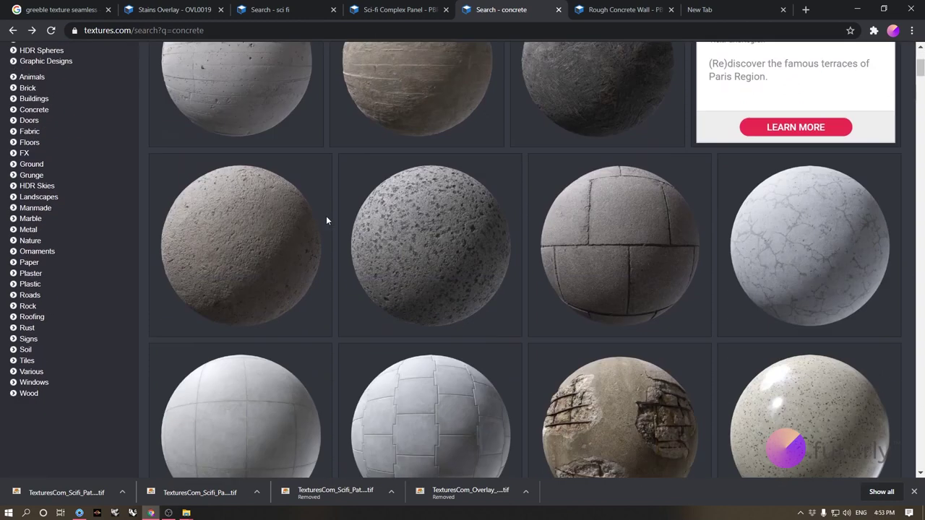
scroll(321, 232, "down", 10)
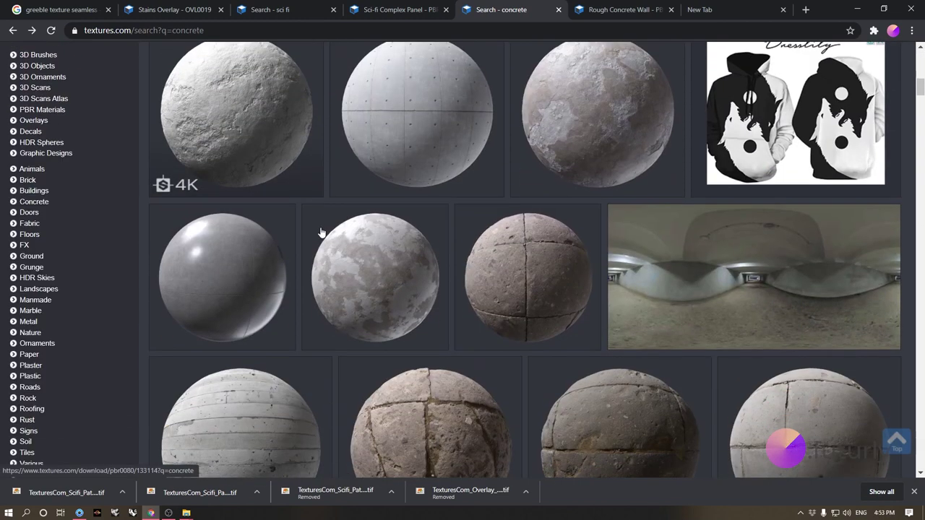
scroll(321, 235, "down", 10)
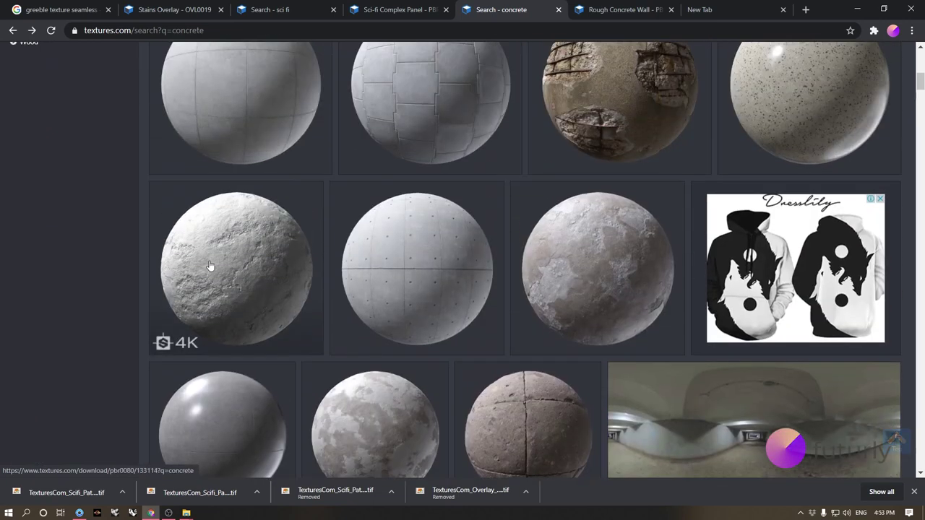
left_click(237, 278)
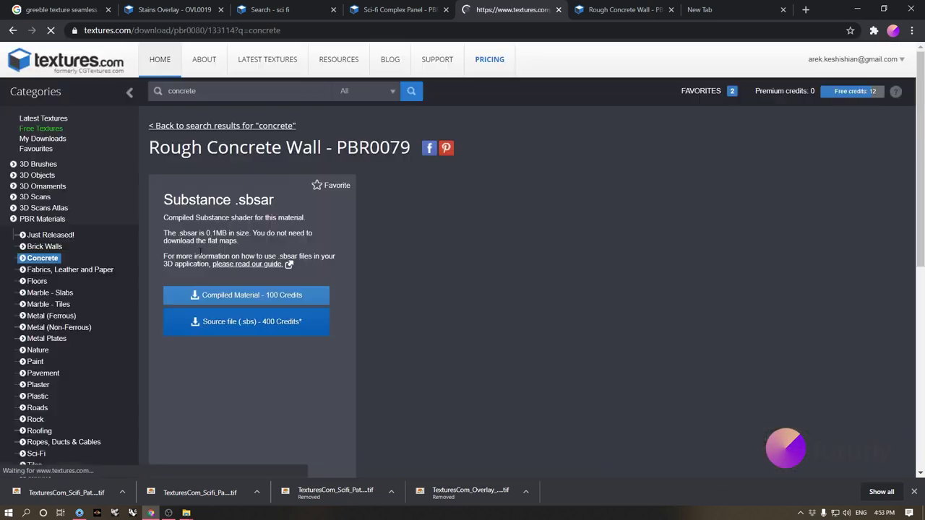
Step: Examine the albedo and height flat maps offered for the Rough Concrete Wall material
scroll(438, 253, "down", 10)
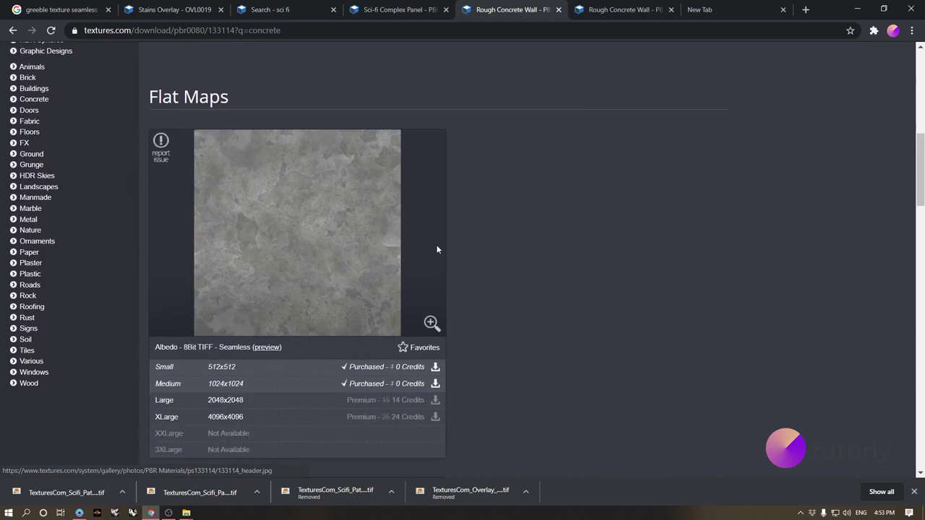
scroll(291, 250, "down", 1)
left_click_drag(154, 228, 239, 230)
left_click(285, 231)
scroll(307, 235, "up", 1)
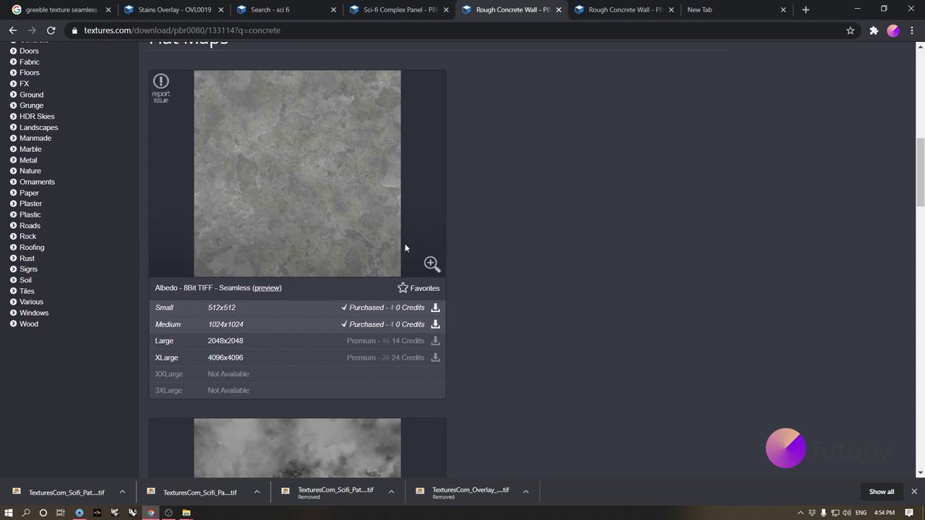
scroll(403, 249, "down", 5)
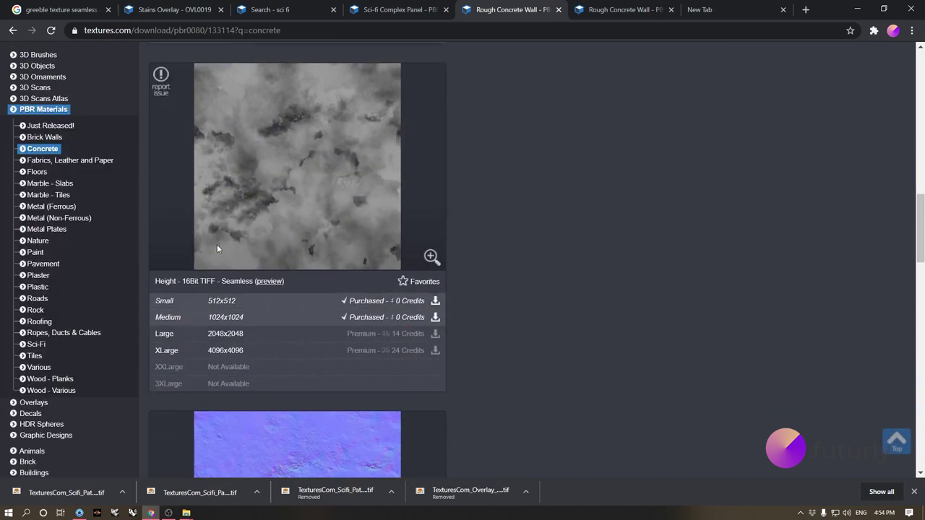
scroll(217, 244, "down", 3)
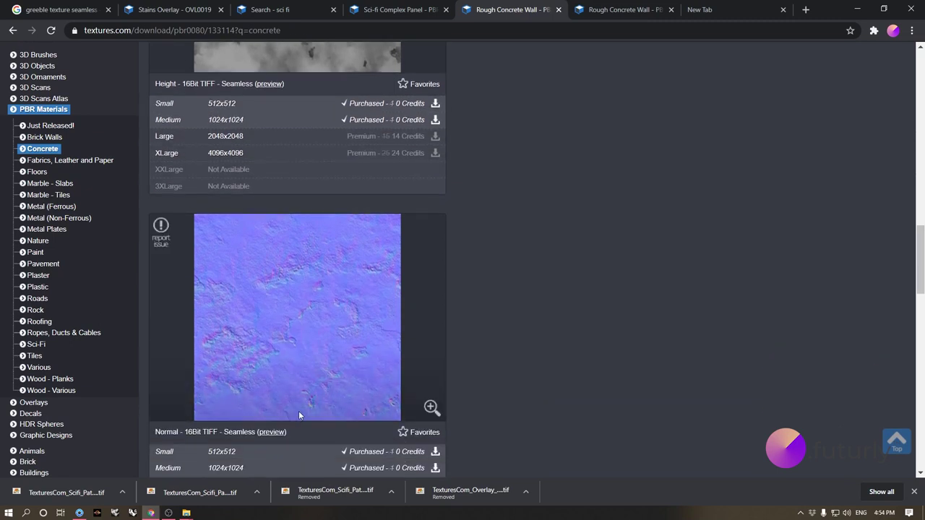
scroll(299, 411, "up", 1)
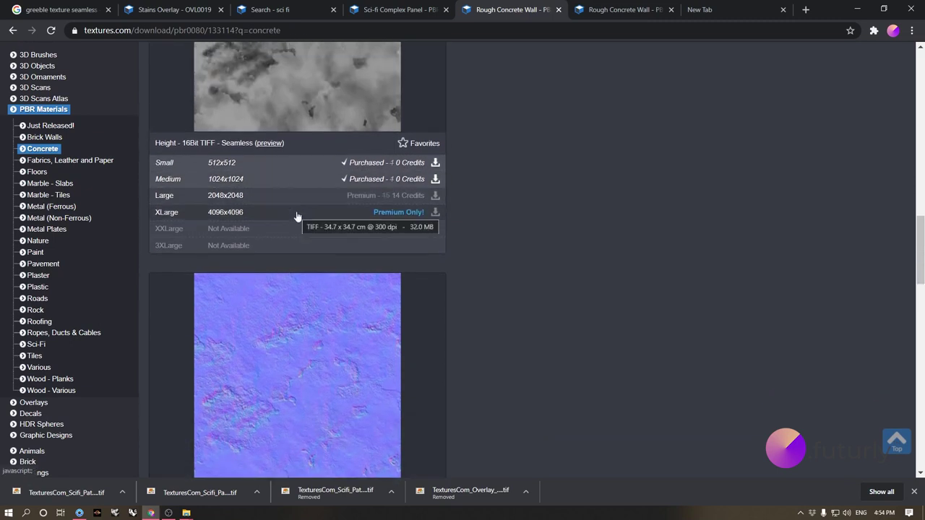
Step: Compare the concrete's normal map with its height map and examine the roughness map
scroll(296, 215, "down", 3)
left_click_drag(152, 313, 192, 315)
left_click(194, 315)
scroll(249, 290, "up", 2)
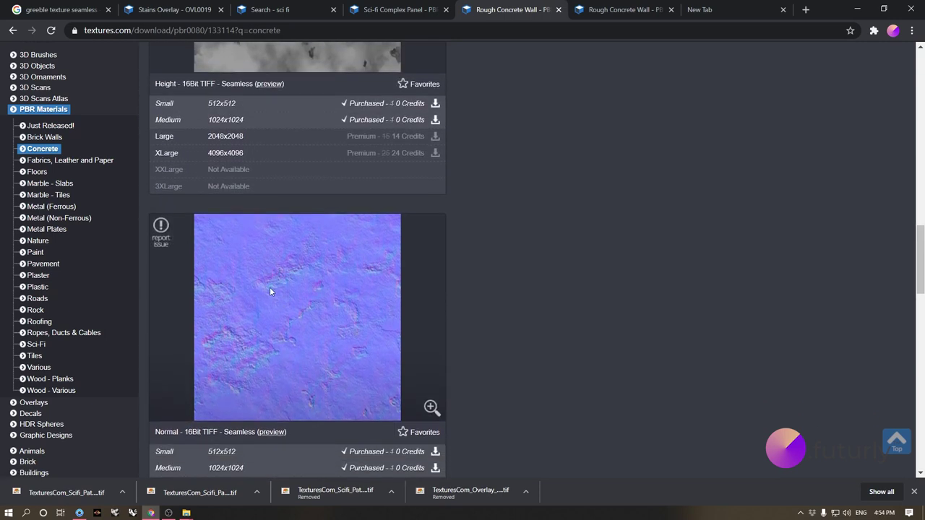
scroll(271, 287, "up", 2)
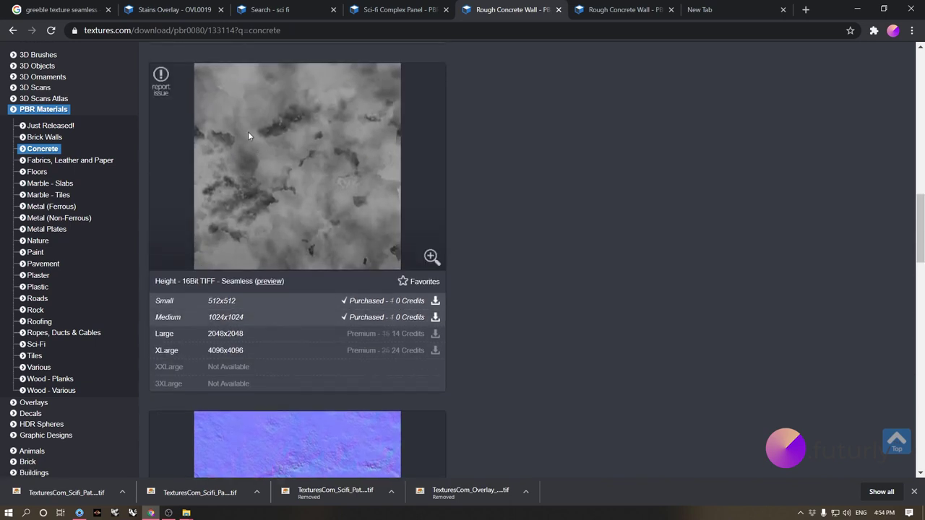
scroll(308, 163, "down", 3)
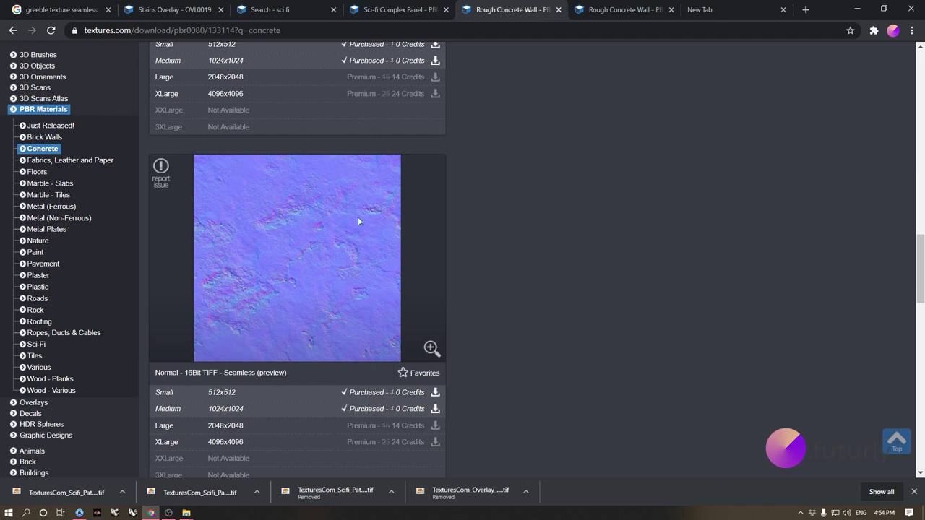
scroll(336, 223, "down", 2)
scroll(226, 212, "up", 1)
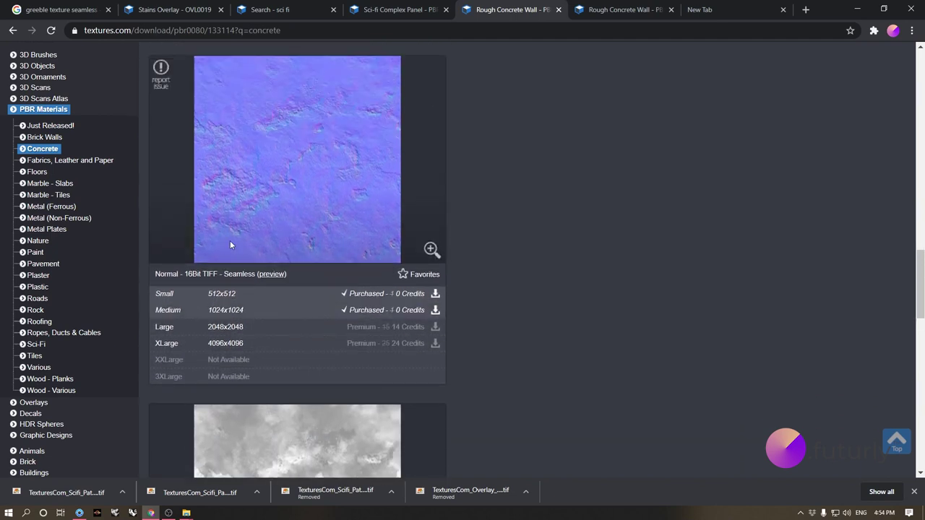
scroll(230, 241, "down", 3)
scroll(214, 314, "down", 2)
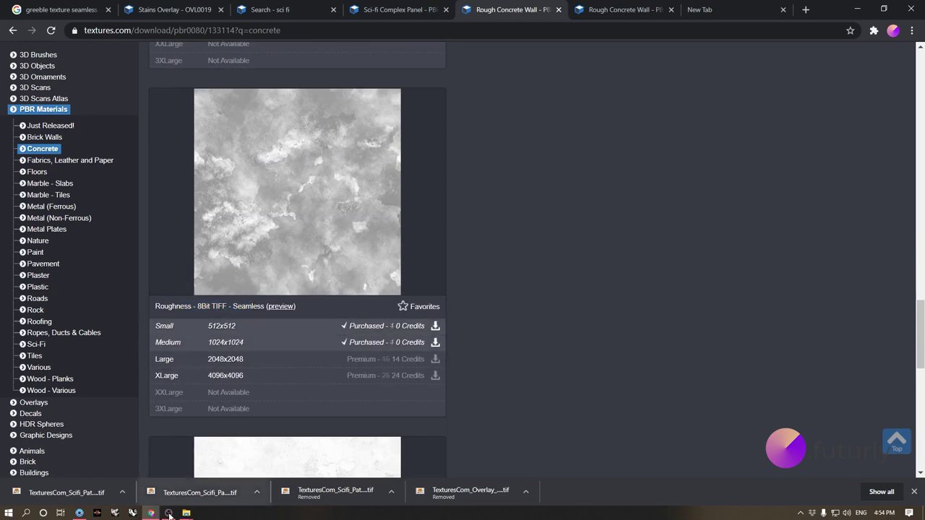
mouse_move(169, 514)
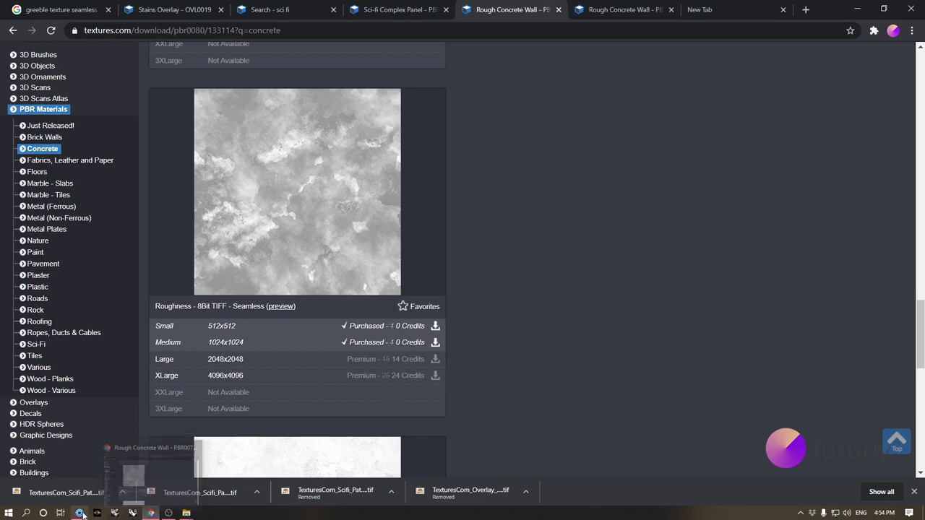
Step: Switch back to KeyShot and space out the Advanced and Material nodes to leave room for texture nodes
left_click(158, 474)
scroll(583, 192, "down", 2)
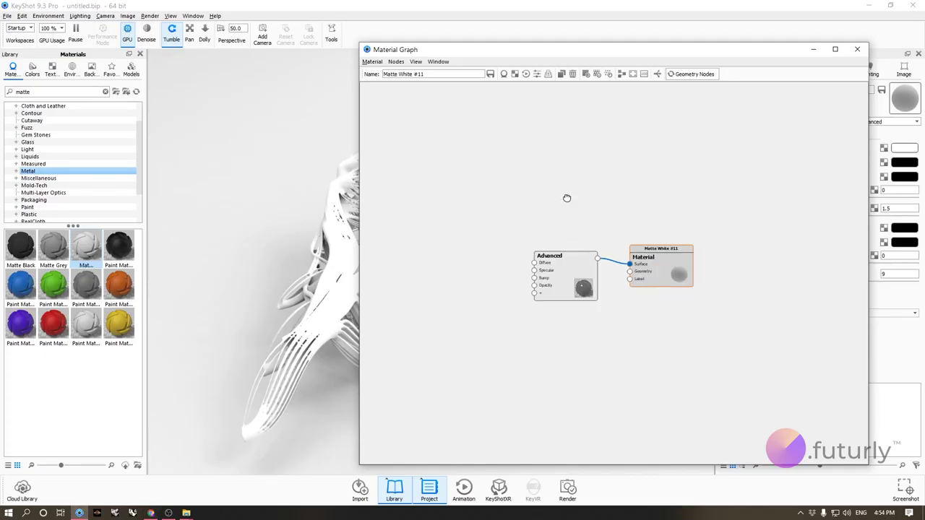
left_click_drag(558, 52, 604, 29)
scroll(553, 223, "up", 3)
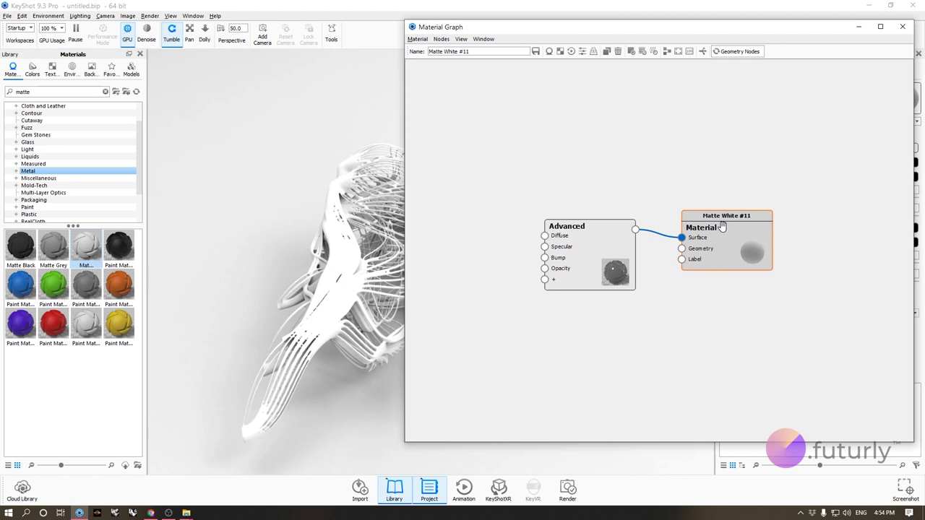
left_click_drag(716, 222, 772, 221)
left_click_drag(623, 253, 662, 248)
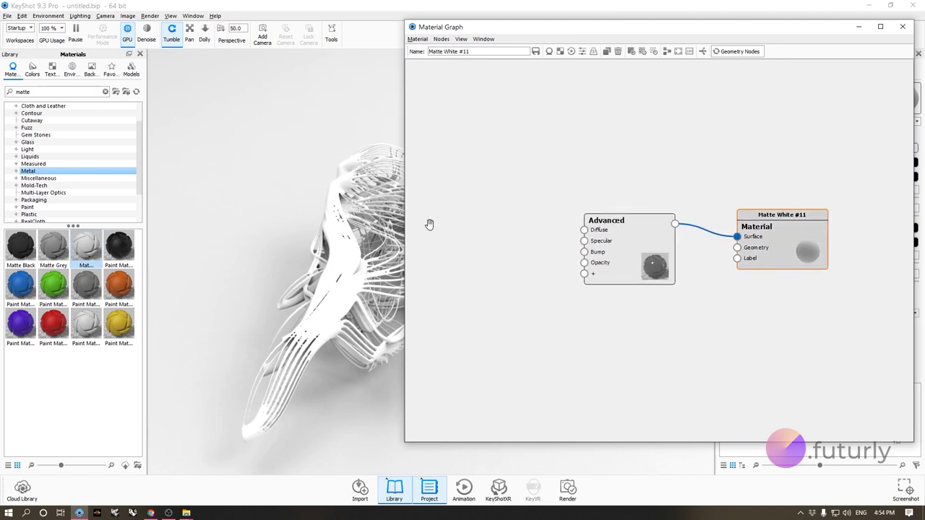
Step: Add a Texture Map node to the graph and load TexturesCom_Concrete_RoughWall_1K_albedo into it
right_click(429, 224)
mouse_move(460, 326)
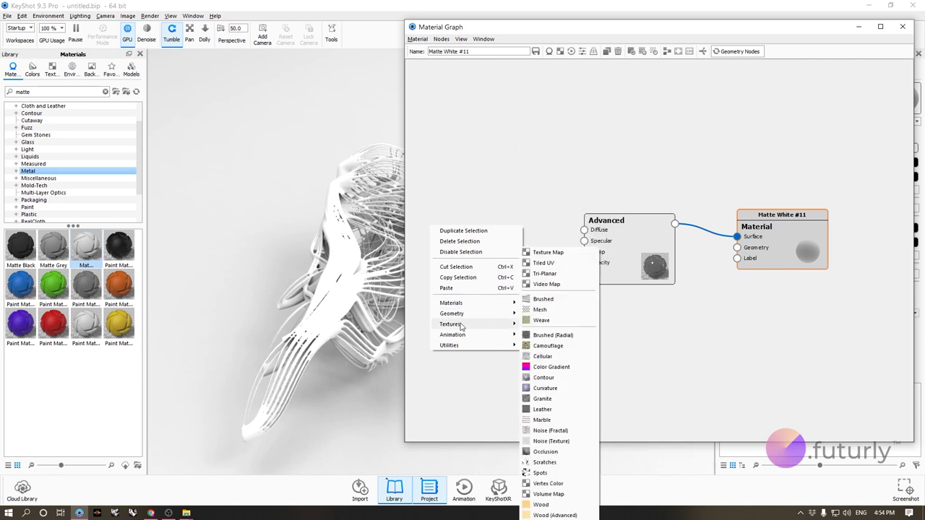
left_click(558, 256)
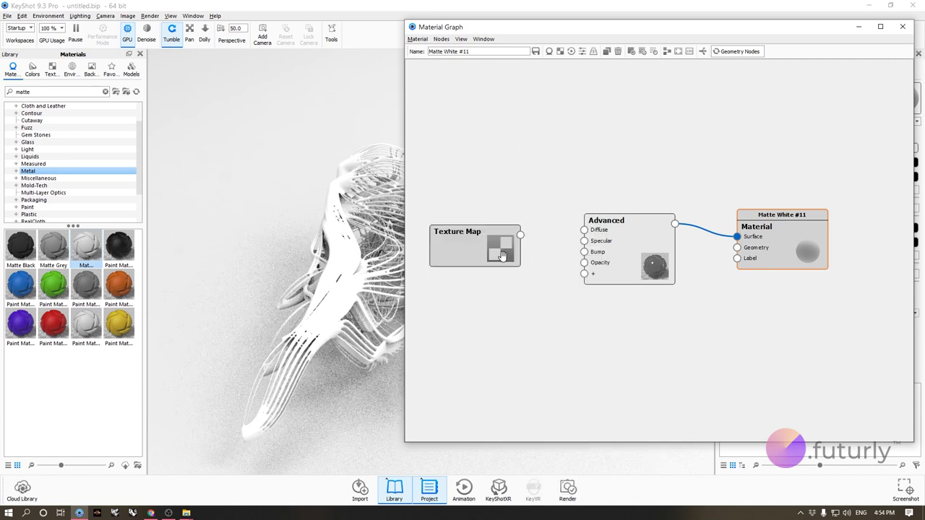
double_click(485, 241)
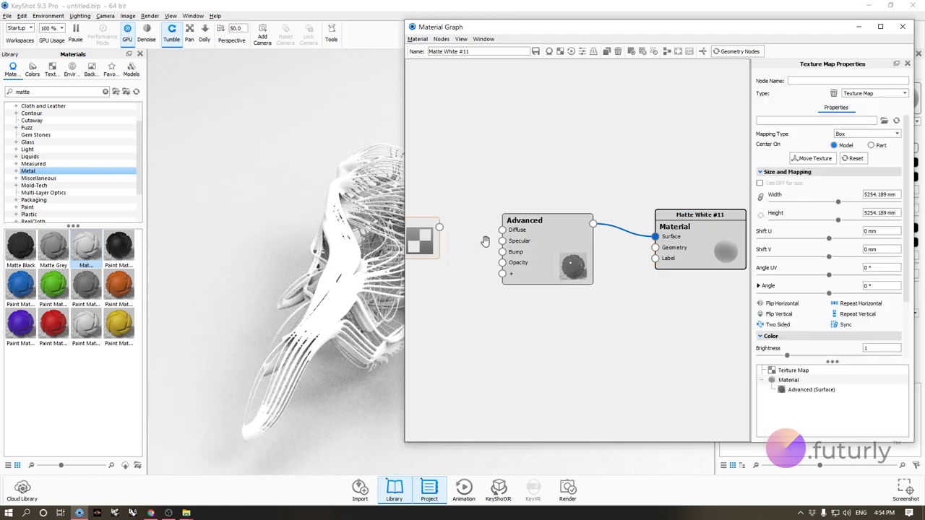
left_click(885, 122)
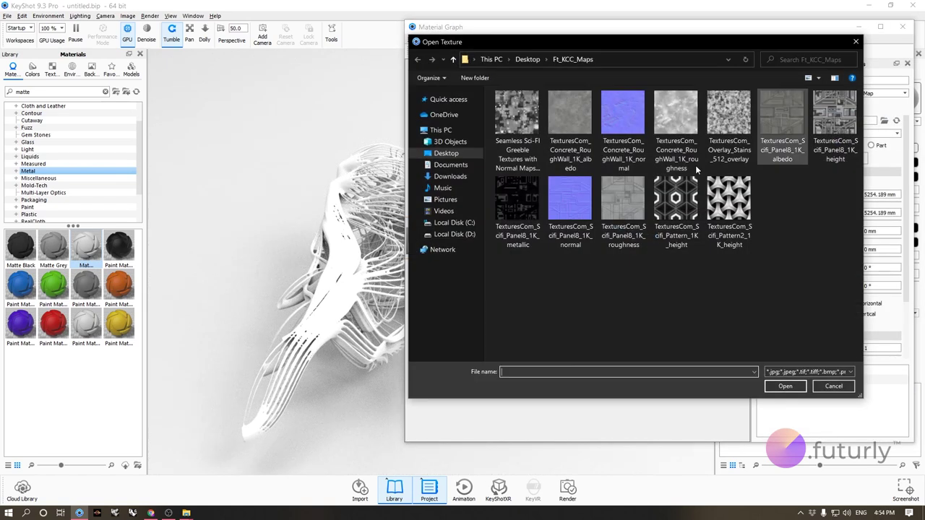
double_click(584, 169)
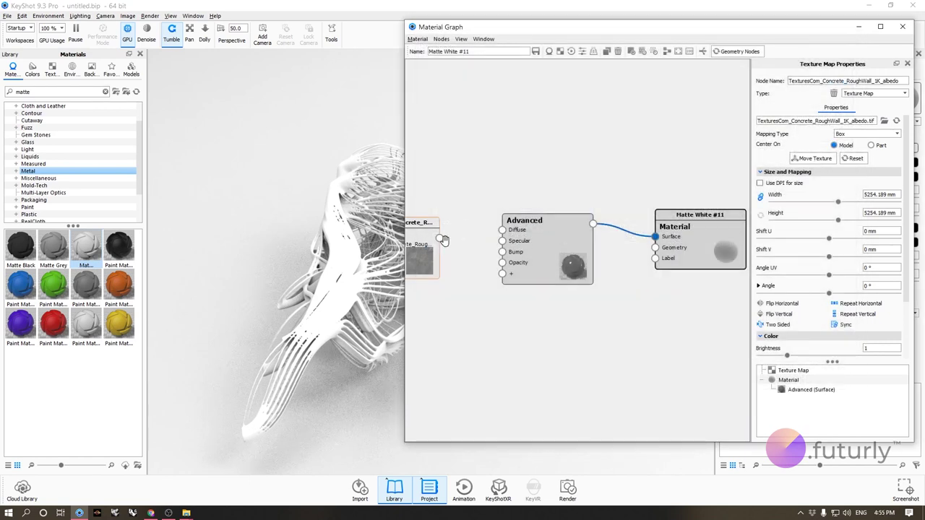
Step: Connect the albedo texture map to the Advanced node's Diffuse input and inspect the texture on the model
left_click_drag(439, 238, 502, 229)
left_click_drag(420, 266, 429, 230)
left_click_drag(271, 291, 224, 275)
left_click_drag(499, 26, 653, 167)
left_click_drag(425, 272, 492, 184)
scroll(492, 184, "down", 3)
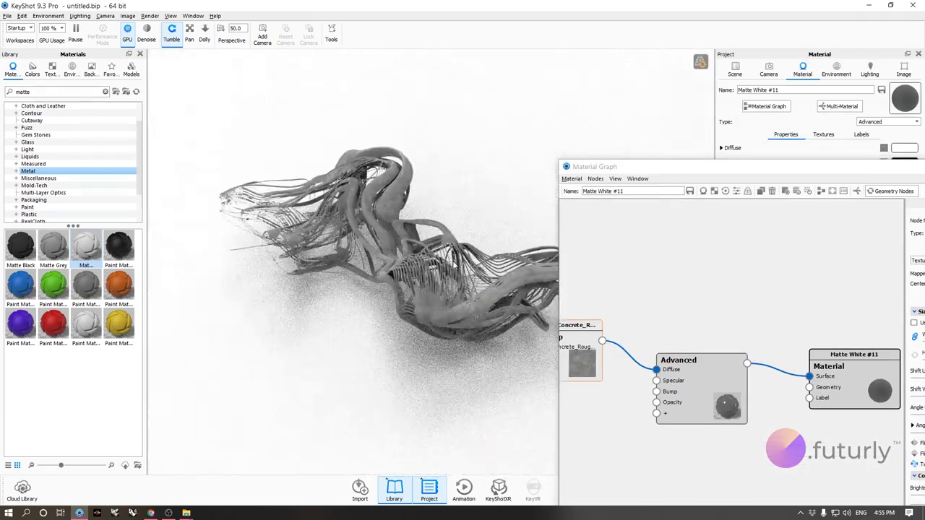
scroll(493, 184, "up", 5)
left_click_drag(621, 166, 572, 71)
scroll(613, 238, "down", 2)
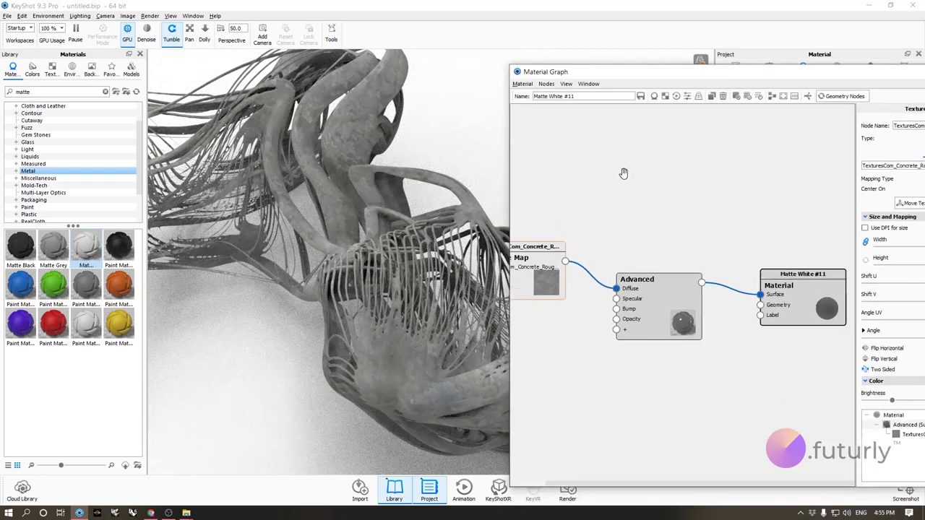
Step: Add a second Texture Map node with TexturesCom_Concrete_RoughWall_1K_normal and connect it to the Advanced node's Bump input
right_click(556, 325)
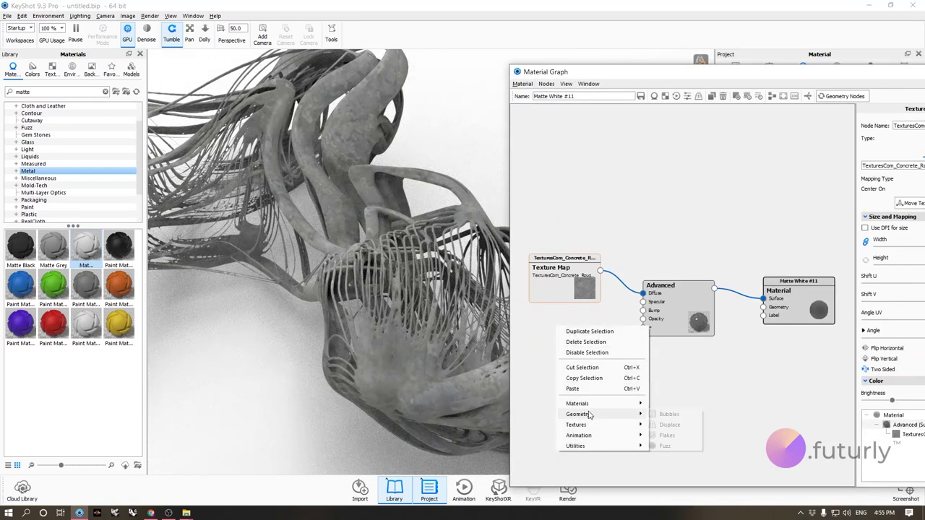
mouse_move(591, 429)
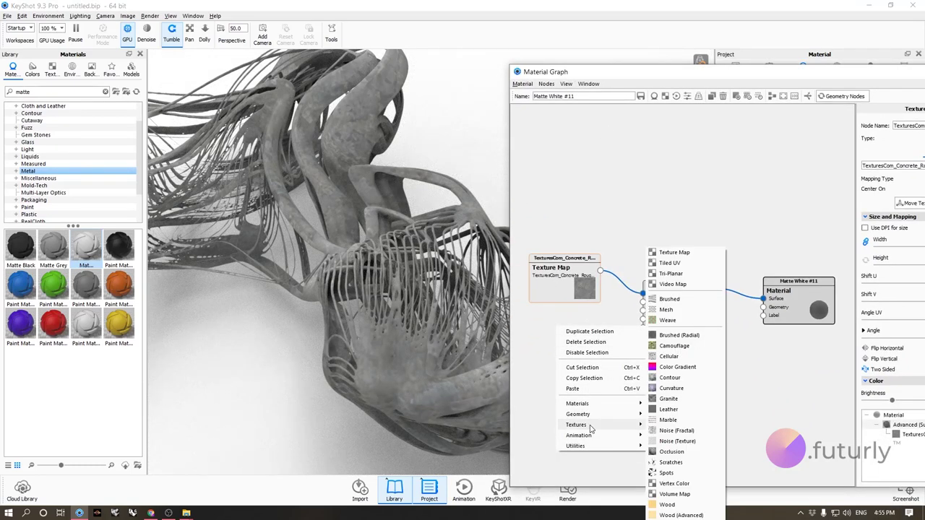
left_click(676, 253)
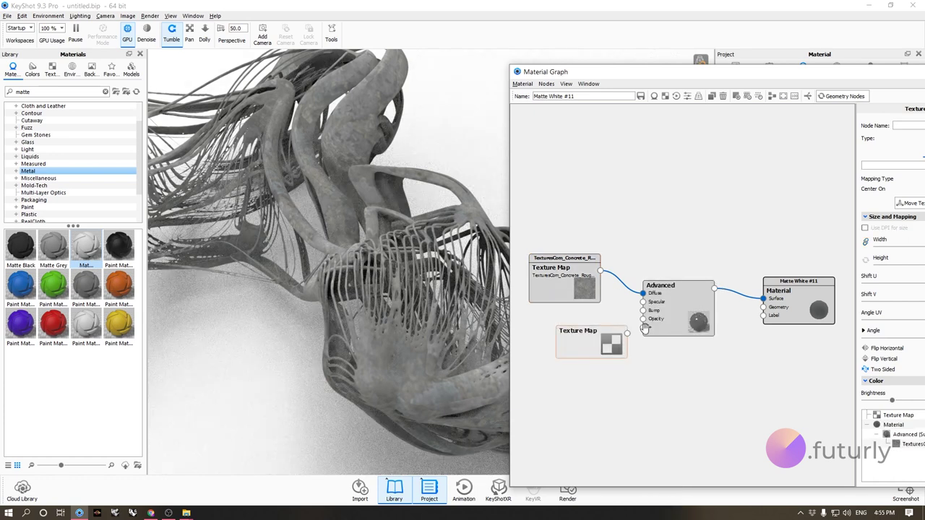
left_click_drag(837, 73, 711, 52)
left_click(864, 145)
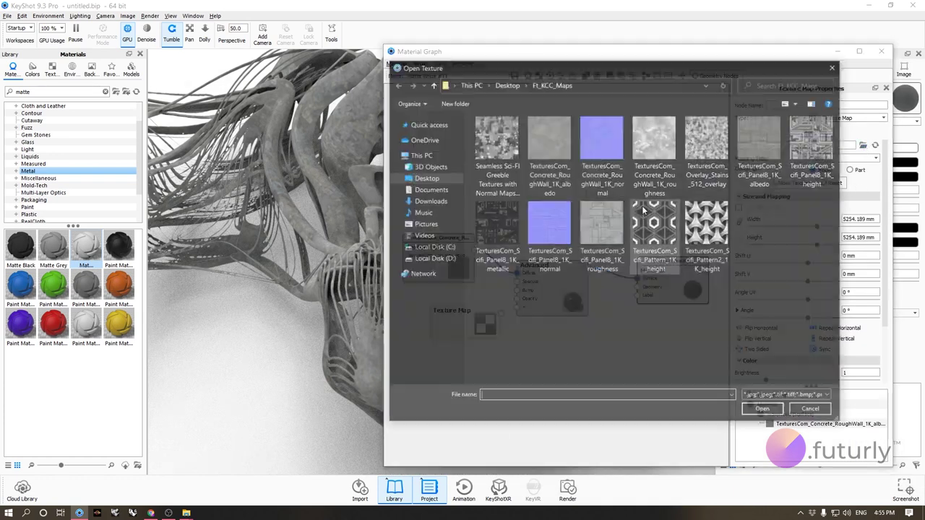
double_click(605, 148)
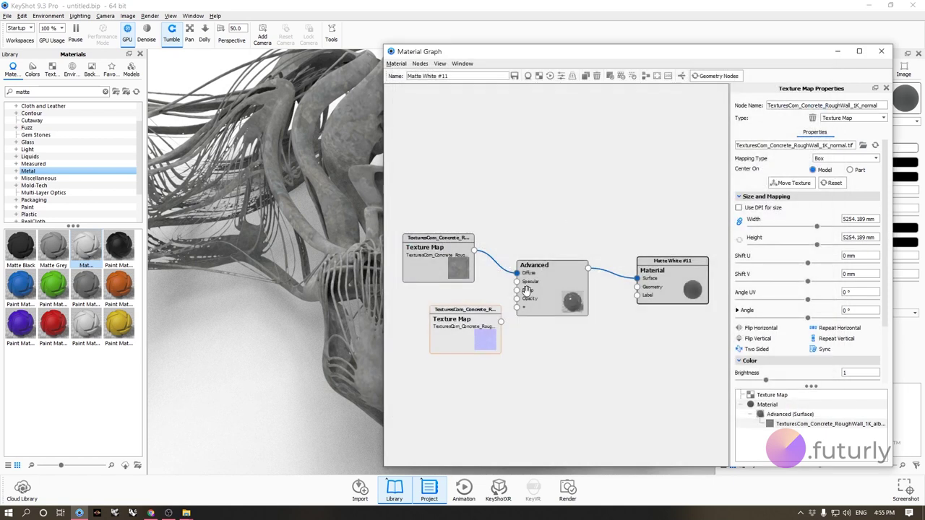
scroll(481, 312, "up", 1)
left_click_drag(478, 302, 509, 268)
Step: Duplicate the normal map node, load TexturesCom_Concrete_RoughWall_1K_roughness into the copy and connect it to the Advanced node's Roughness input
left_click_drag(455, 332, 444, 353)
key("ctrl+d")
left_click(444, 353)
left_click(863, 146)
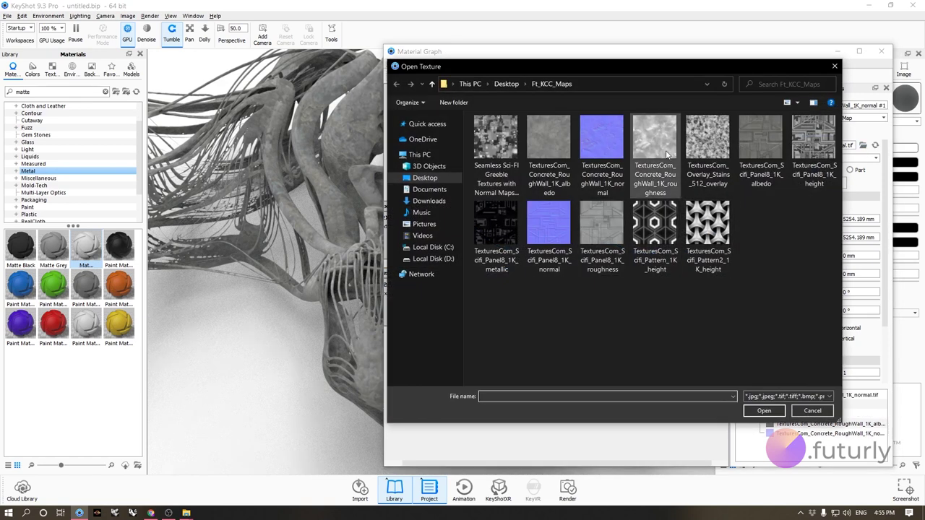
double_click(663, 159)
left_click_drag(471, 349, 515, 290)
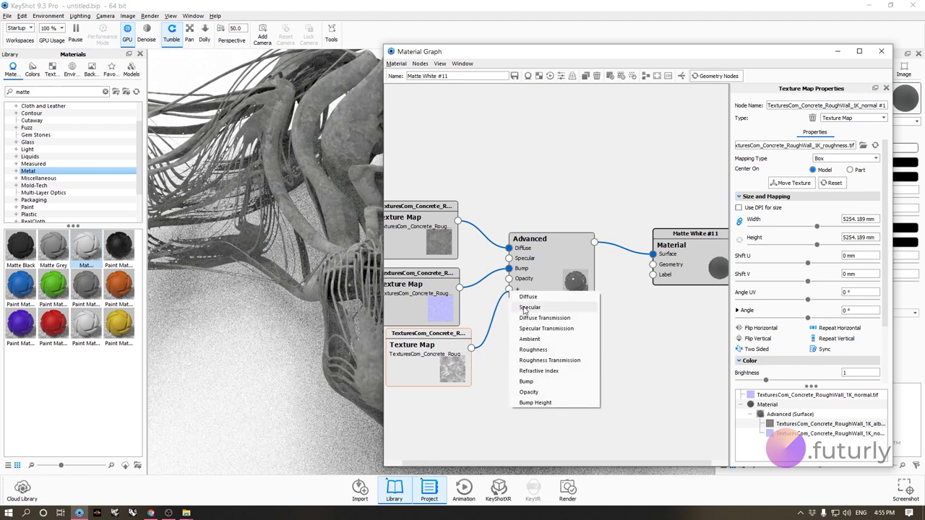
left_click(547, 352)
Step: Rearrange the texture nodes so albedo, roughness and normal are stacked in the order of their Advanced inputs
left_click_drag(454, 354, 430, 256)
left_click_drag(433, 305, 439, 365)
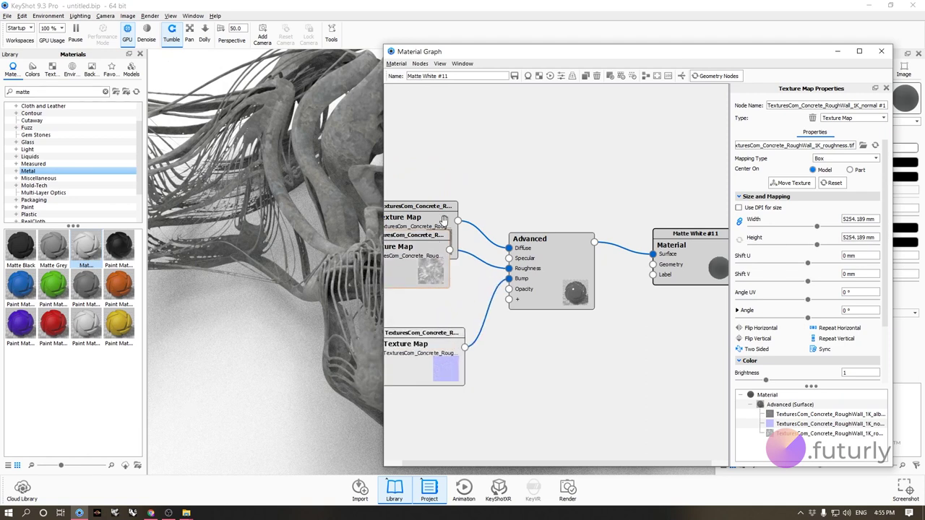
left_click_drag(445, 221, 441, 175)
left_click_drag(427, 243, 442, 251)
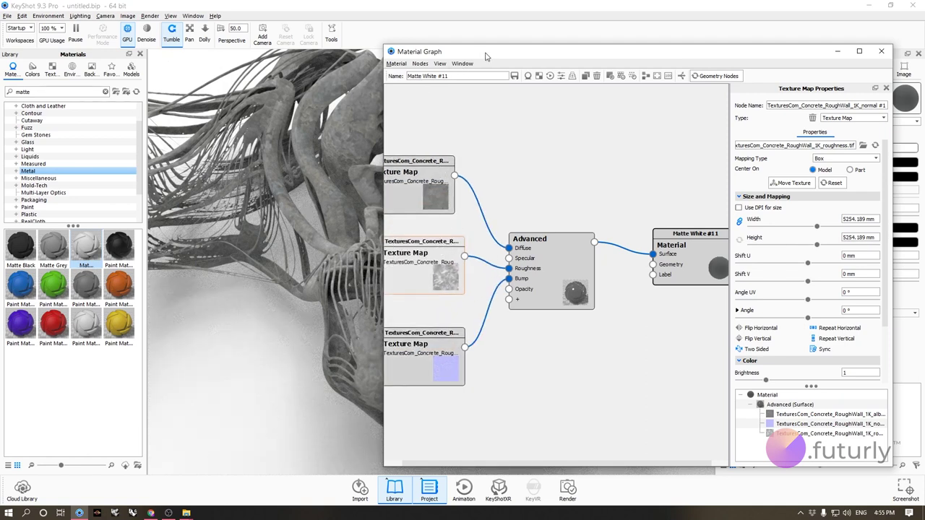
left_click_drag(531, 57, 603, 50)
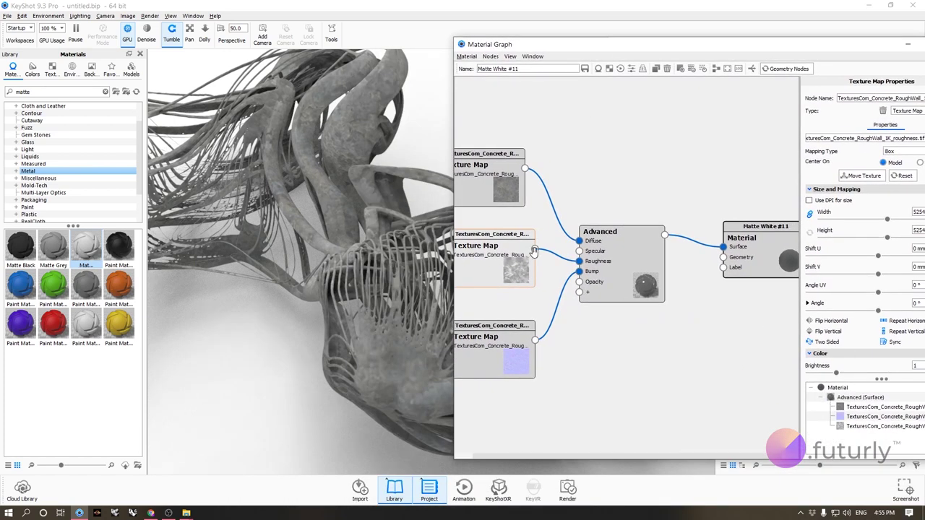
Step: Set the concrete albedo map's width and height to 2000 mm
left_click(611, 238)
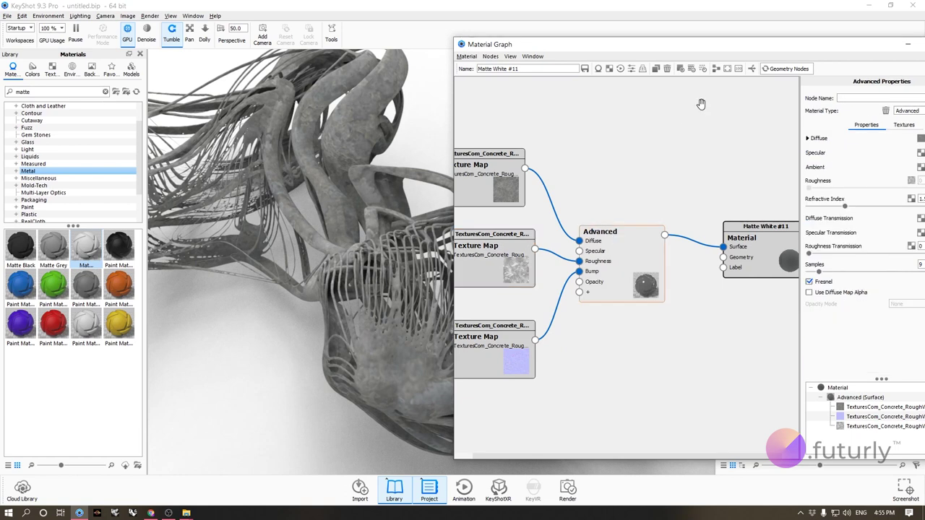
left_click_drag(739, 51, 662, 47)
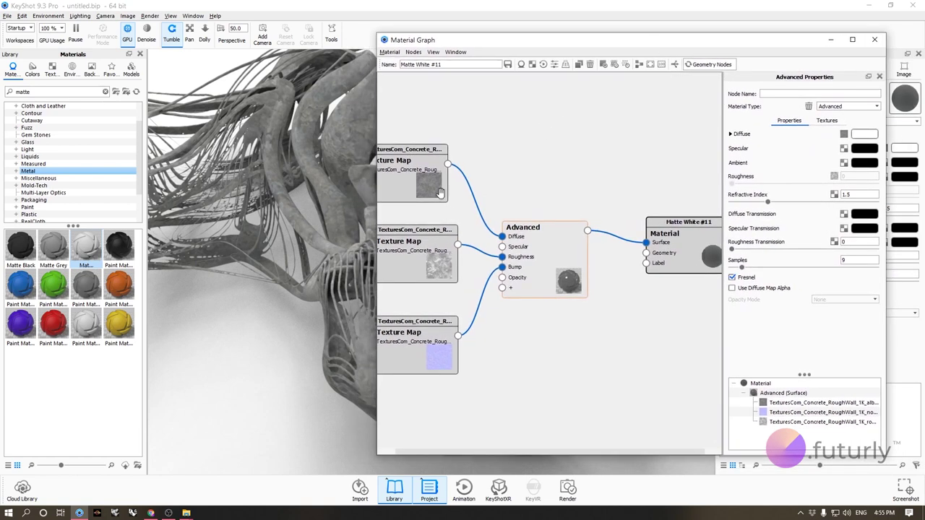
left_click(438, 191)
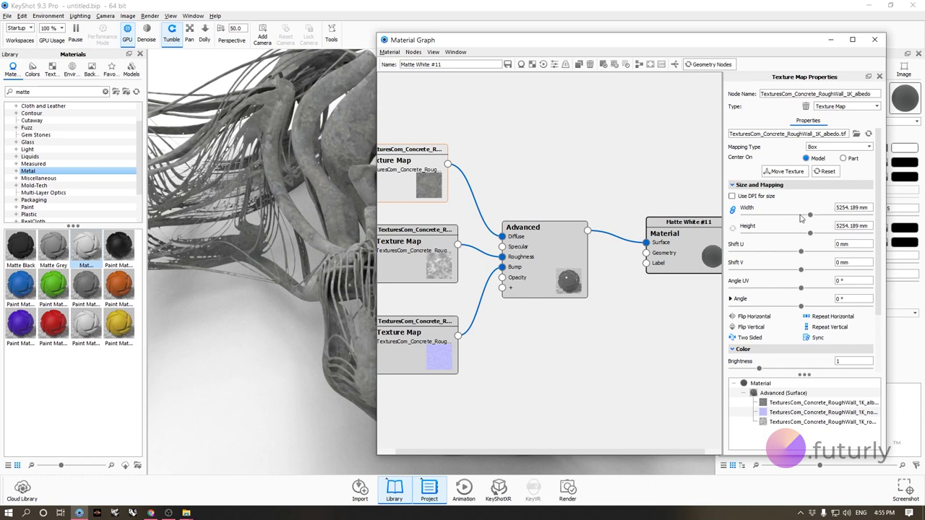
left_click_drag(866, 207, 827, 207)
type("2000")
key("Return")
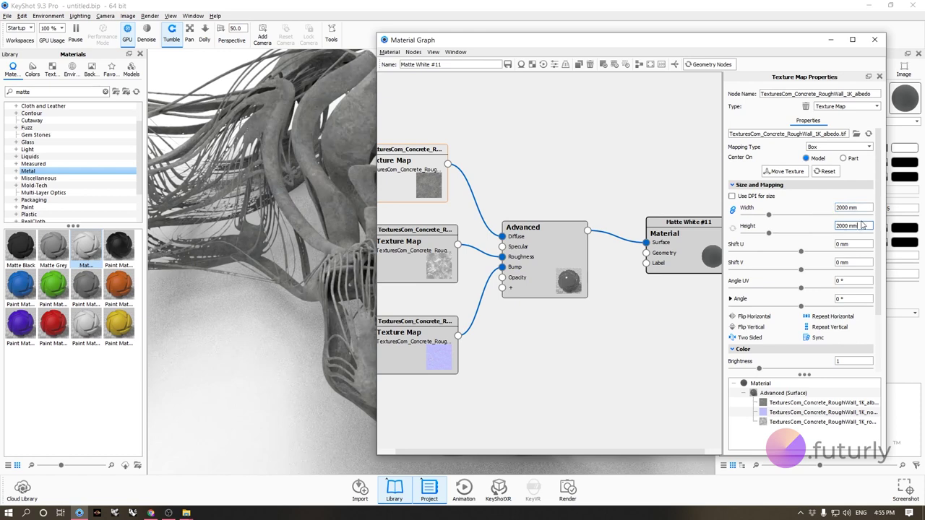
Step: Check the size settings of the roughness and normal maps against those of the albedo map
left_click(435, 241)
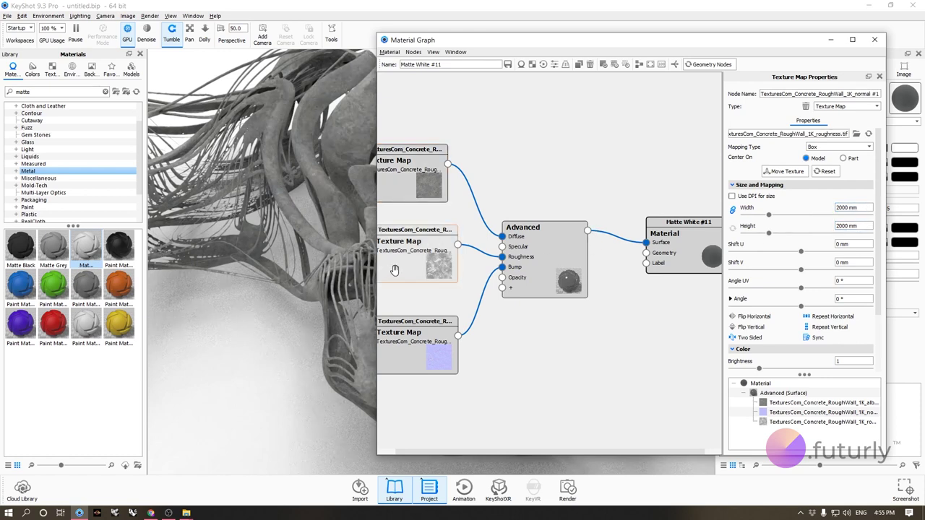
left_click(434, 340)
left_click(420, 174)
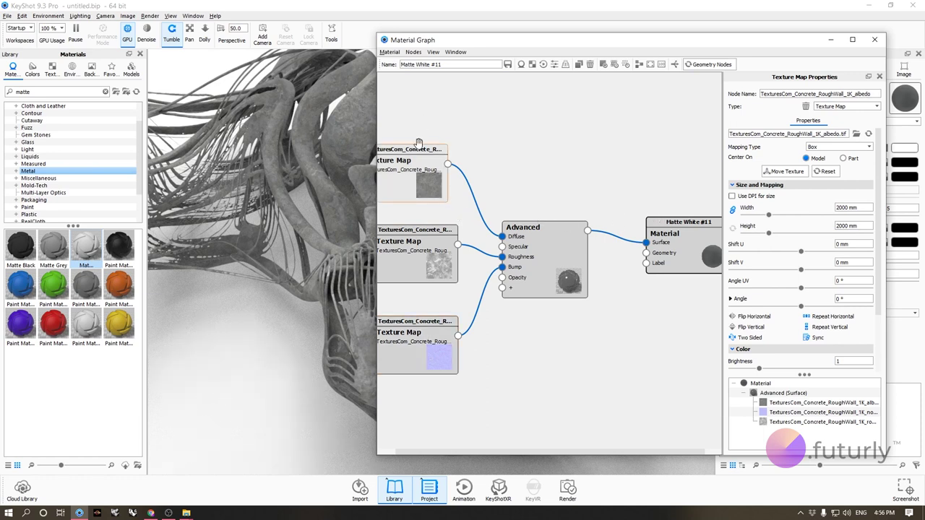
left_click_drag(448, 44, 454, 31)
Step: Set the normal map's bump height to 2 and inspect the concrete surface on the model from other angles
left_click(427, 337)
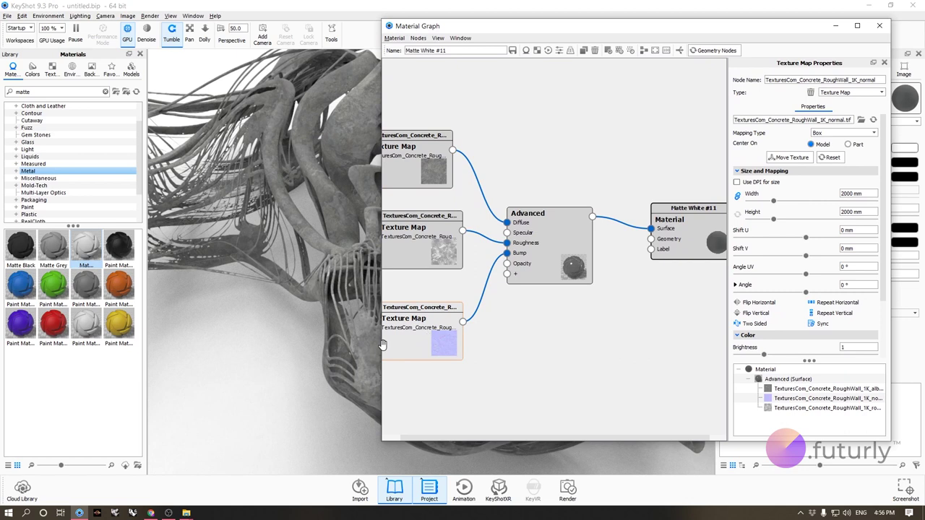
left_click_drag(329, 241, 337, 205)
scroll(326, 239, "up", 3)
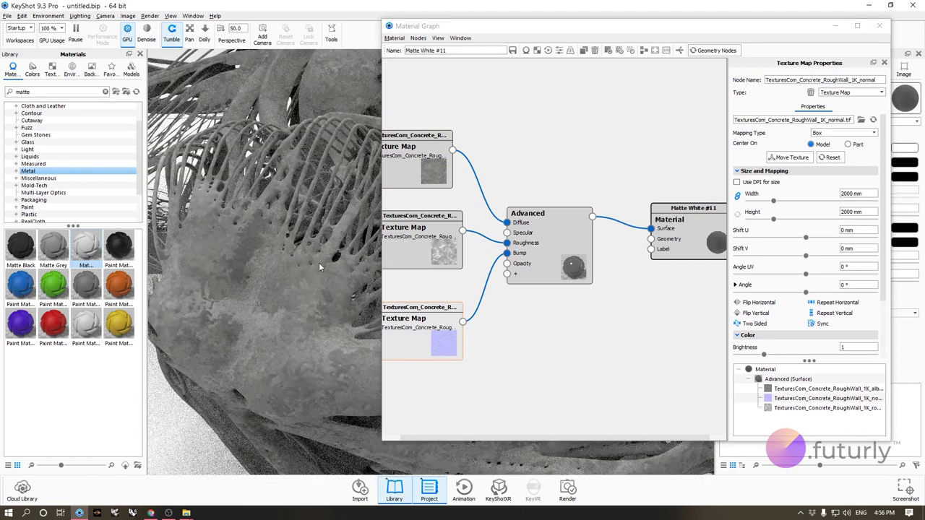
left_click_drag(422, 327, 442, 319)
scroll(802, 284, "down", 2)
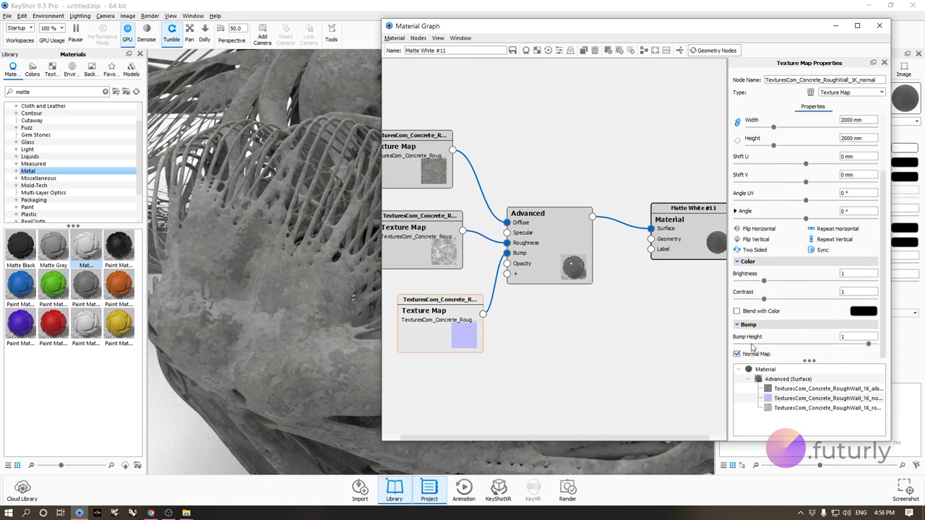
left_click(842, 335)
left_click_drag(283, 277, 258, 328)
scroll(258, 328, "down", 6)
left_click_drag(340, 320, 174, 318)
scroll(185, 316, "up", 4)
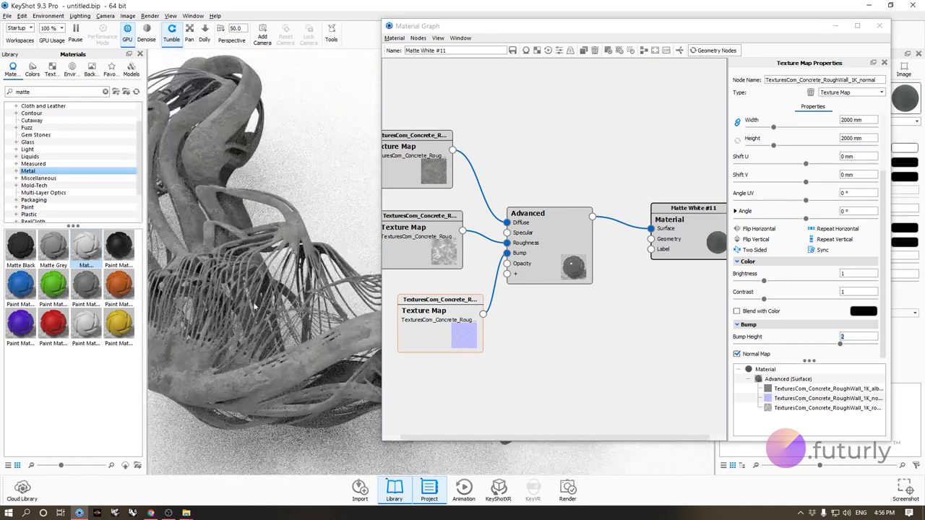
left_click_drag(269, 237, 365, 240)
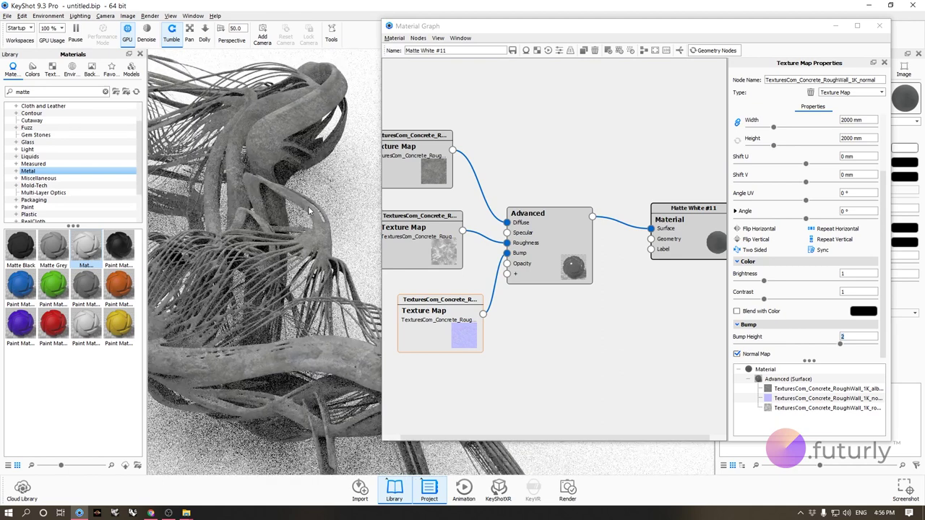
Step: Shift the Advanced node toward the Material node and set its specular color to white (#FFFFFF), checking the effect on the model
left_click_drag(569, 238, 582, 229)
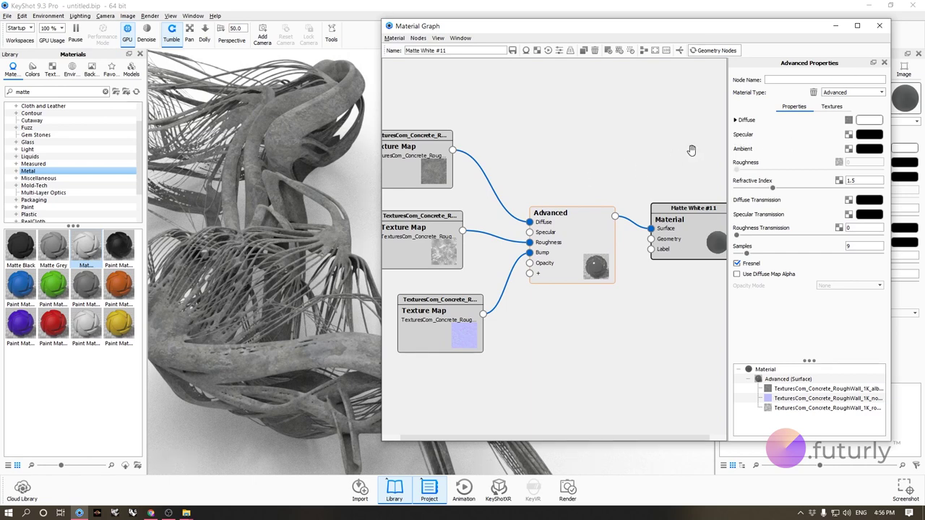
left_click_drag(340, 238, 227, 288)
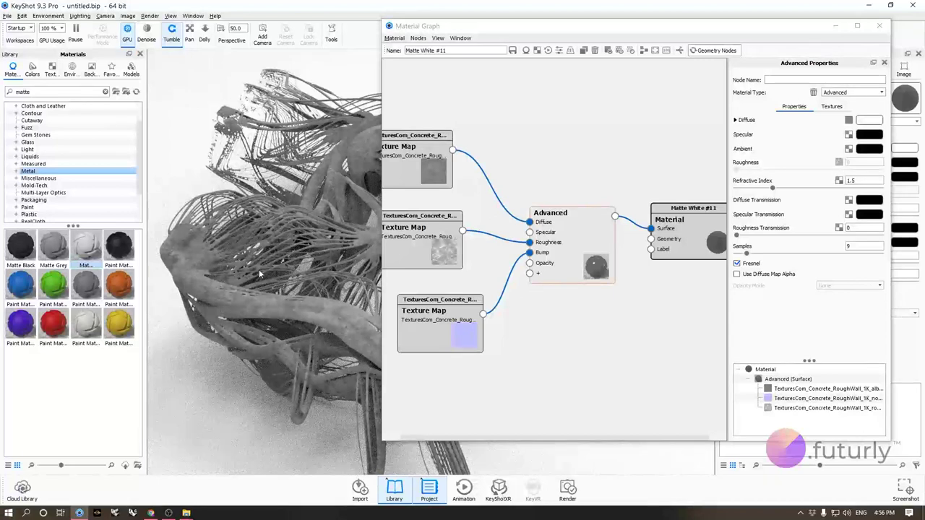
left_click_drag(321, 197, 342, 157)
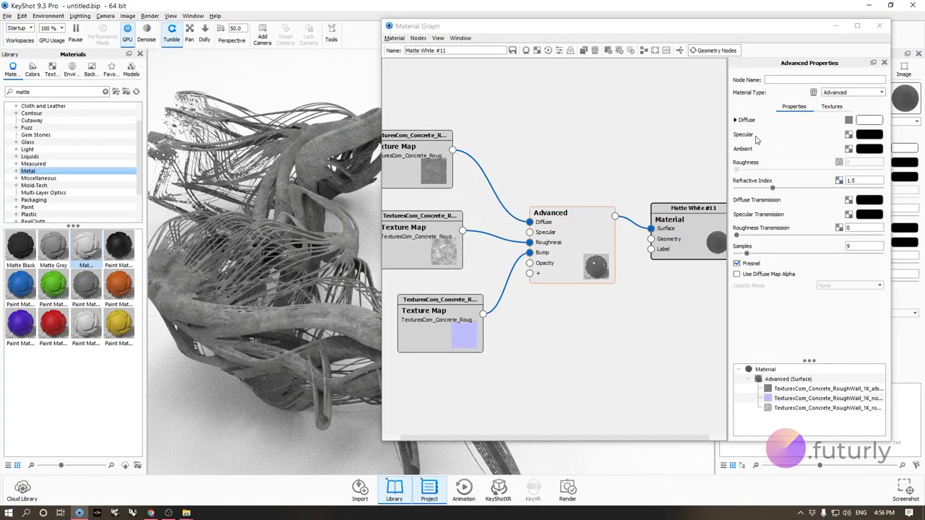
left_click(863, 135)
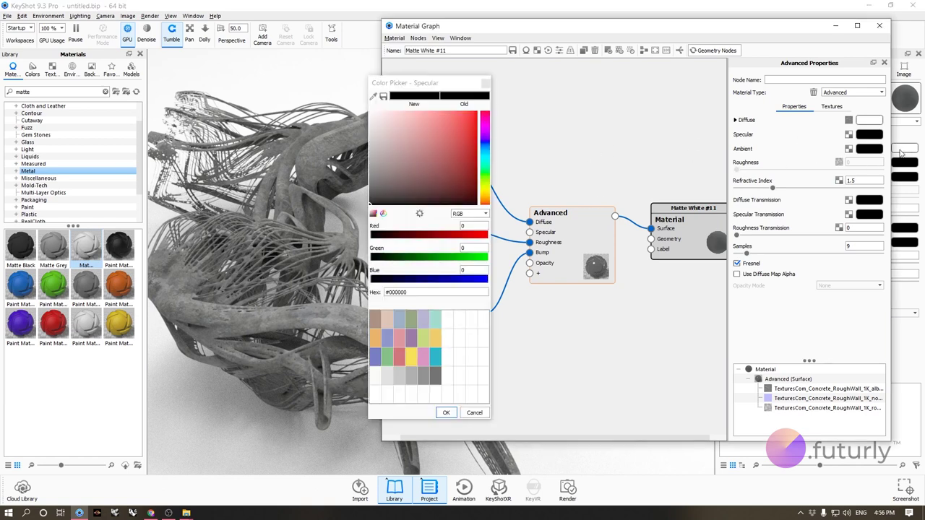
left_click_drag(434, 143, 314, 75)
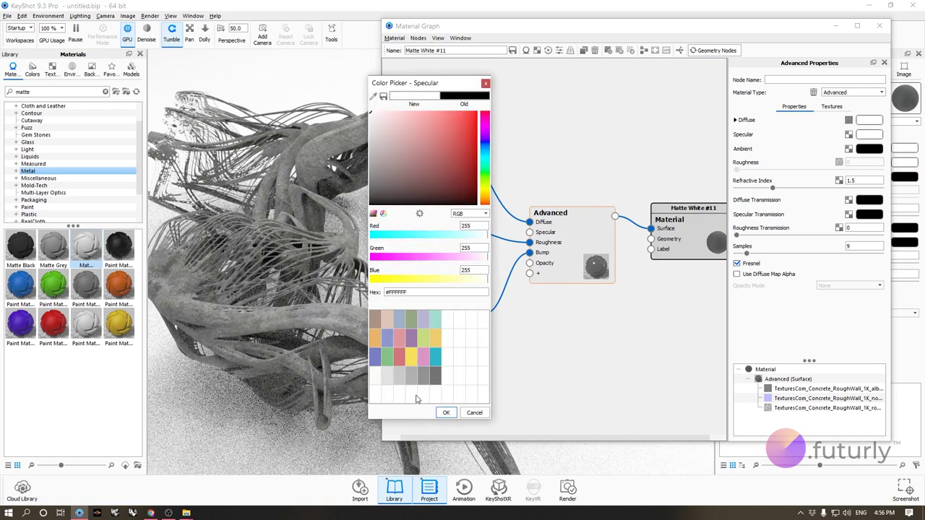
left_click(446, 413)
left_click_drag(265, 355, 329, 208)
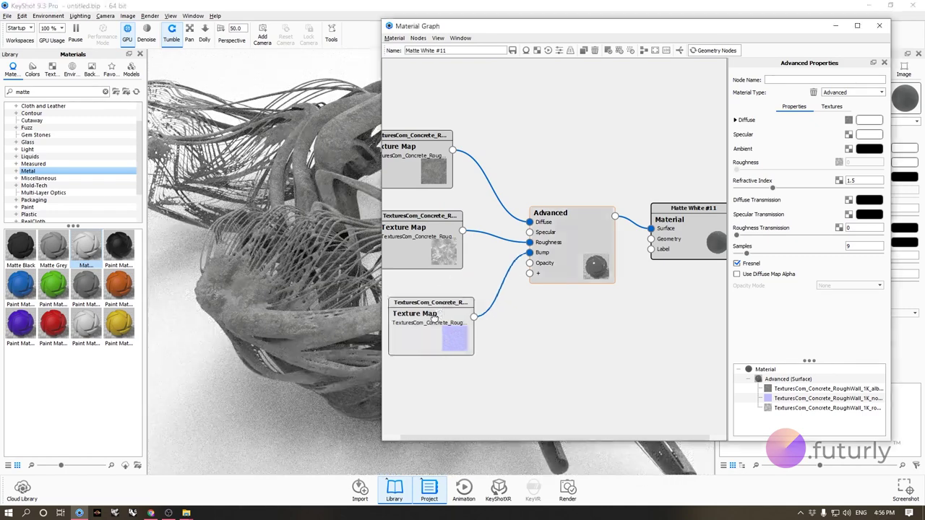
Step: Insert a Color To Number utility node between the roughness texture map and the Advanced node's Roughness input
middle_click_drag(571, 172, 651, 165)
scroll(497, 246, "down", 2)
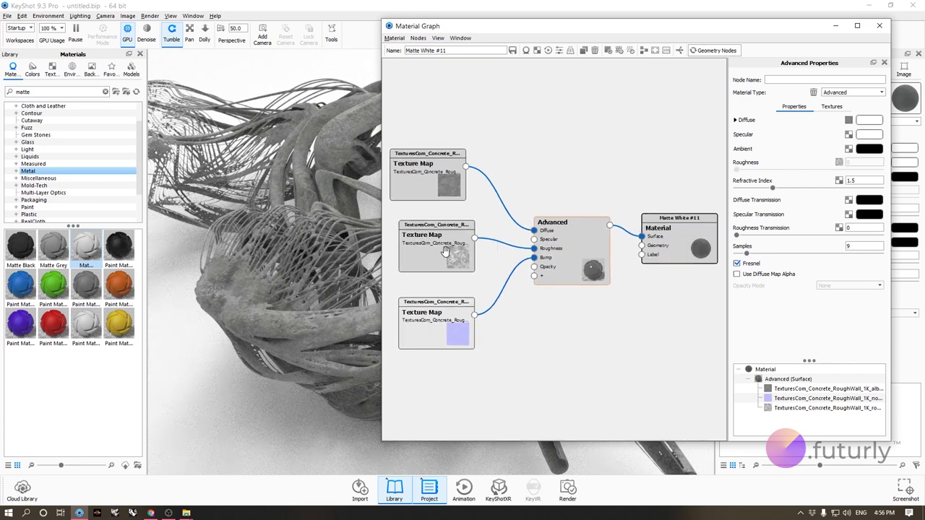
left_click_drag(458, 247, 432, 246)
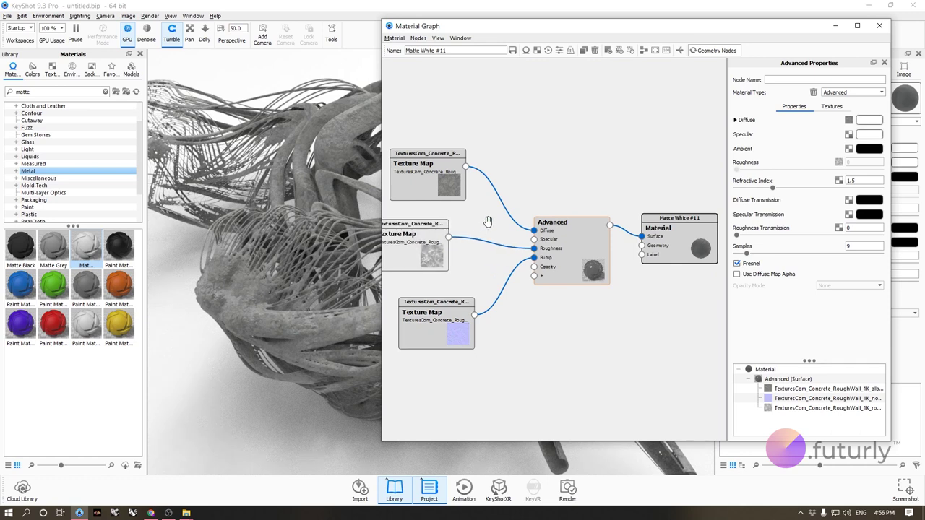
right_click(489, 222)
mouse_move(549, 342)
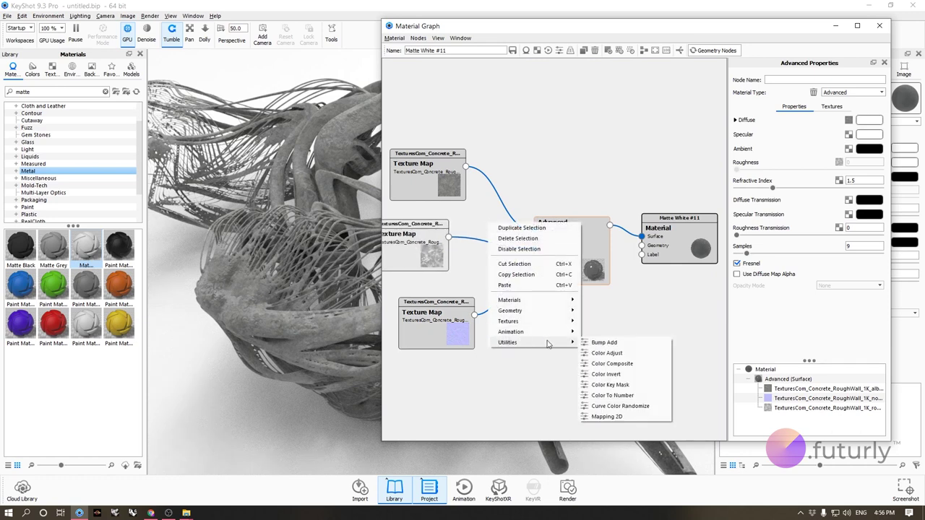
left_click(612, 397)
left_click_drag(505, 235, 463, 235)
left_click_drag(434, 240, 393, 238)
left_click_drag(507, 239, 527, 246)
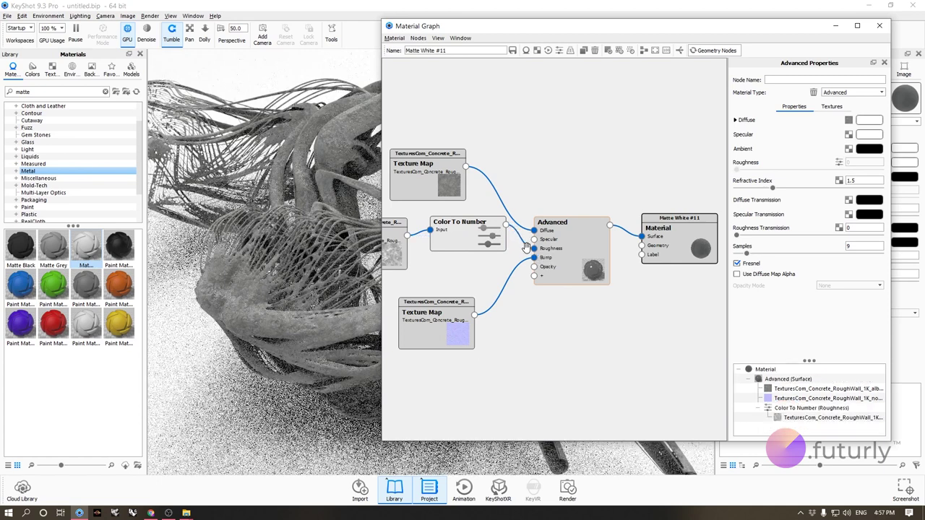
Step: Preview the Color To Number node on the model, set its Output To value to 0.577, and inspect the full concrete material
left_click(467, 237)
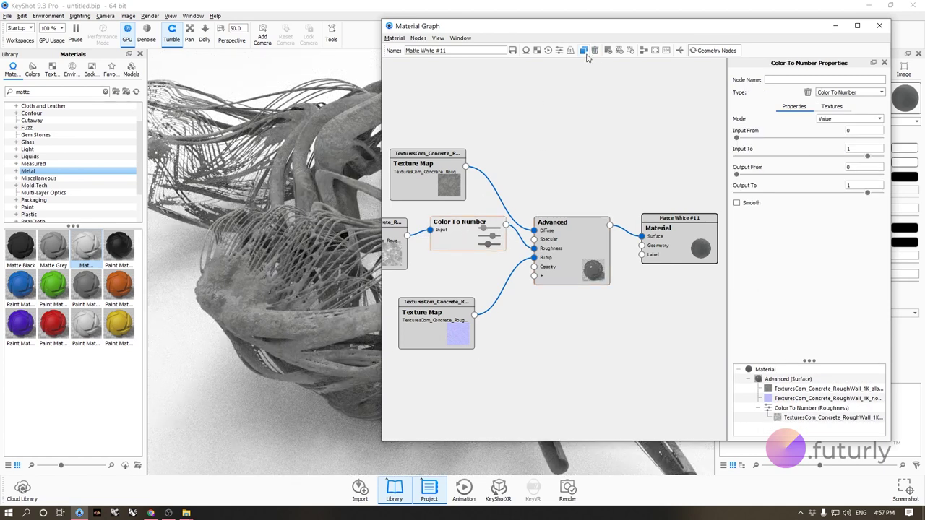
left_click(608, 51)
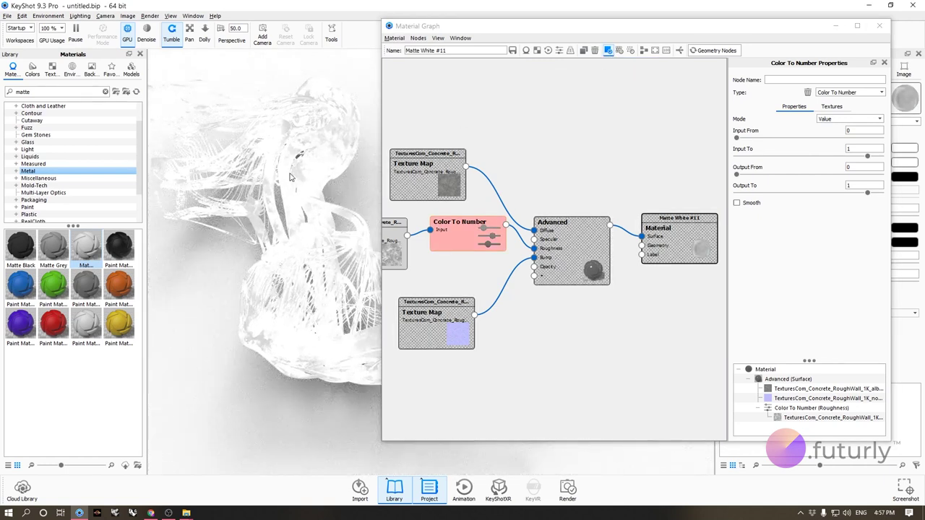
scroll(311, 254, "up", 3)
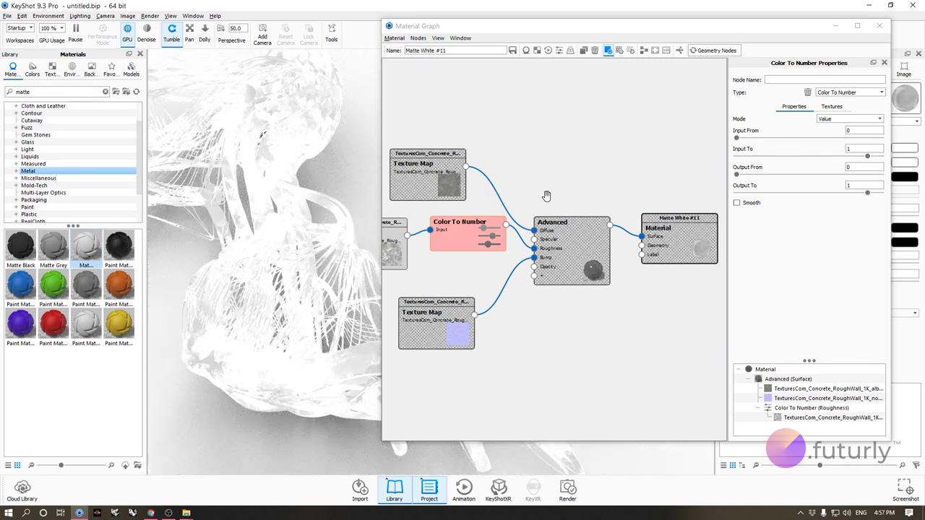
left_click_drag(868, 194, 819, 197)
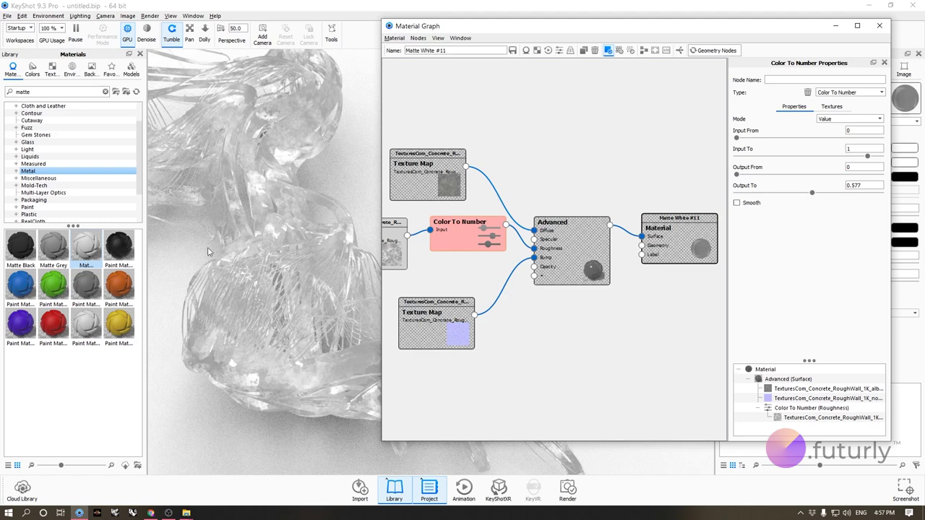
left_click(608, 50)
left_click(248, 293)
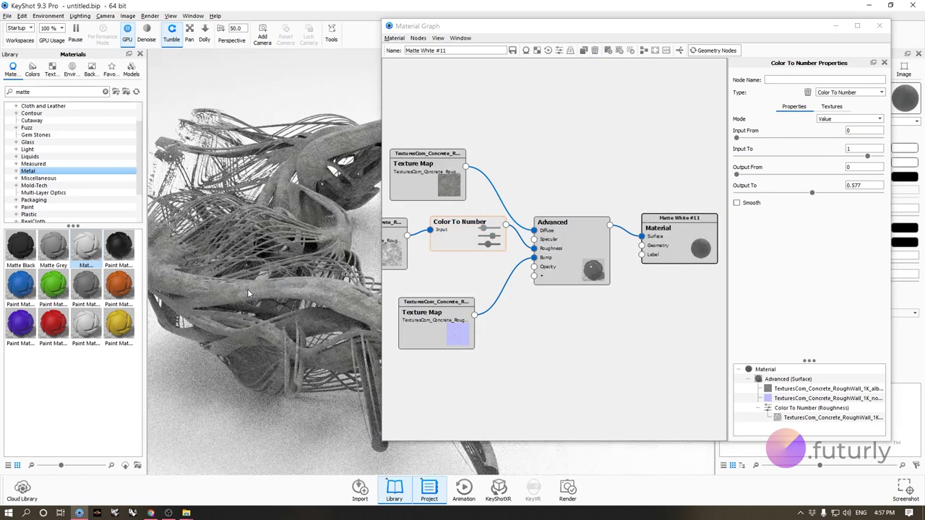
scroll(248, 293, "up", 3)
left_click_drag(484, 191, 358, 214)
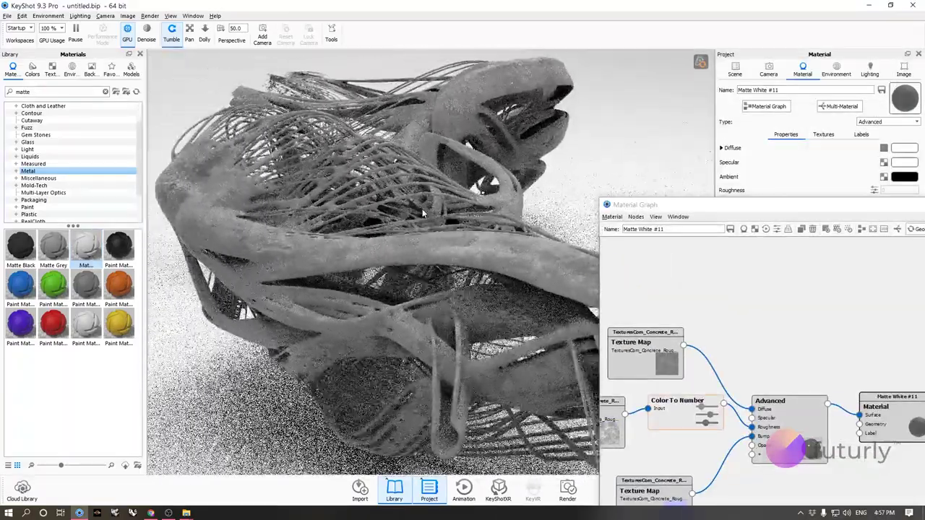
left_click_drag(670, 206, 426, 60)
Step: Set the concrete albedo map's width and height to 1000 mm
left_click(407, 205)
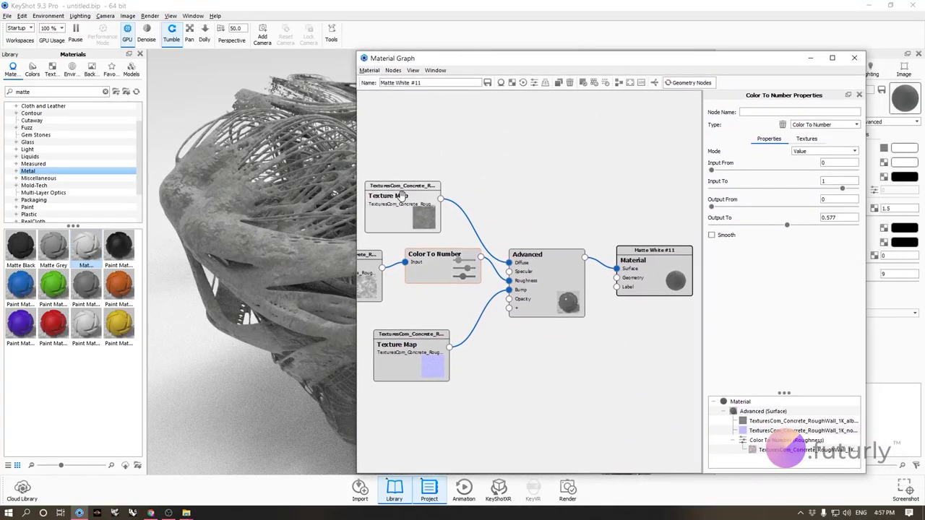
double_click(823, 227)
type("10")
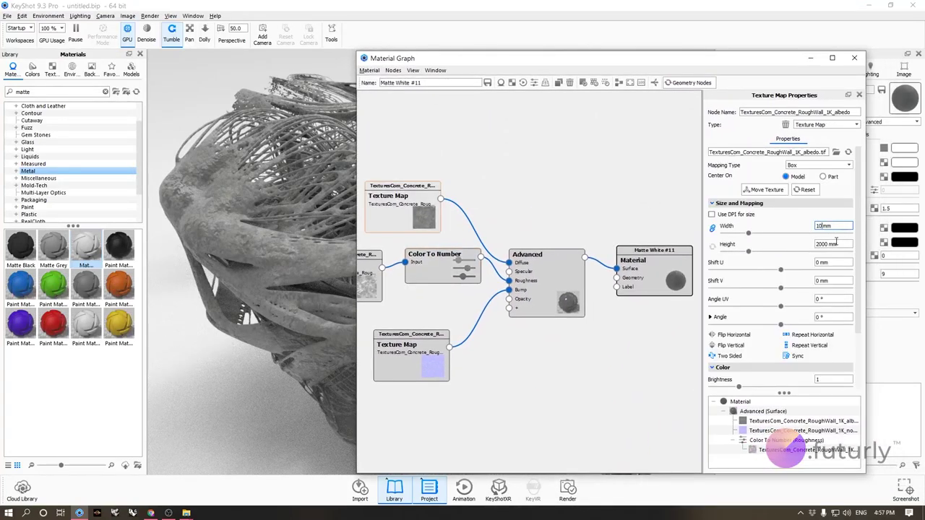
type("00")
key("Tab")
left_click_drag(446, 63, 465, 79)
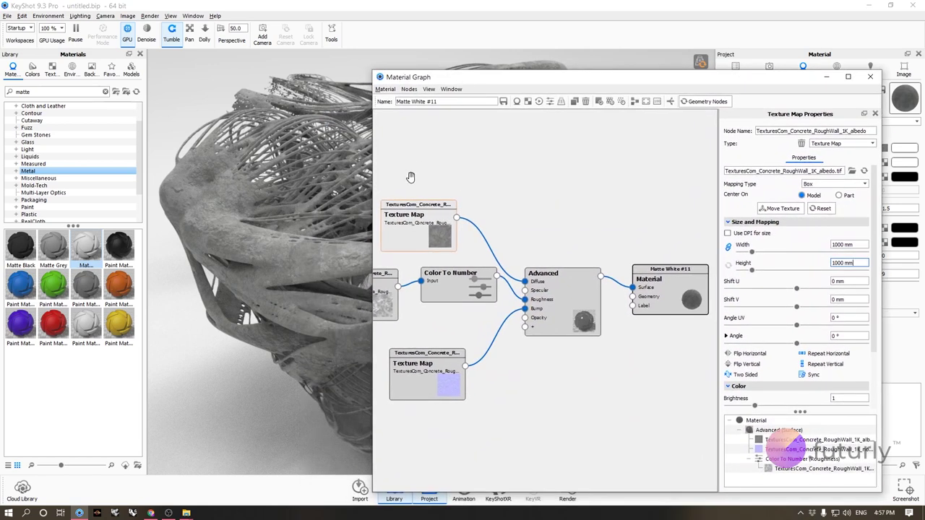
Step: Check the normal map's size and bump settings
scroll(484, 179, "down", 2)
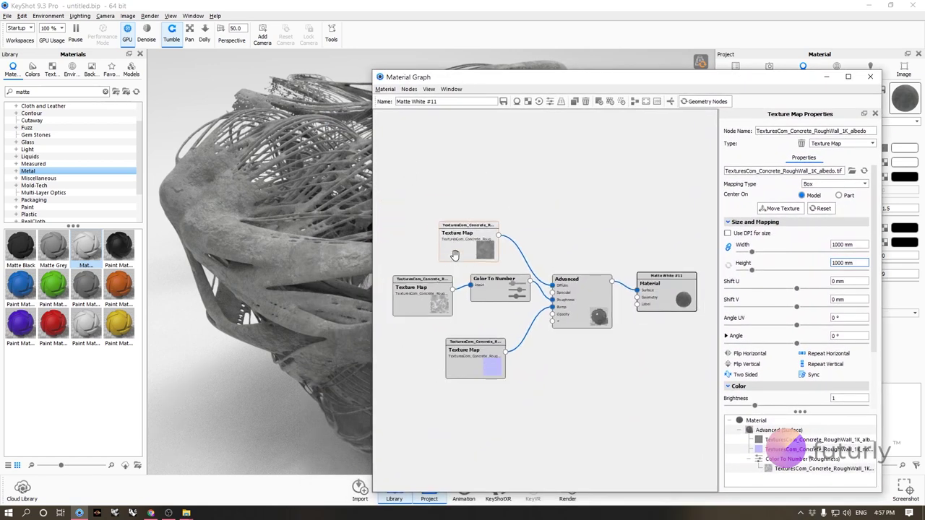
scroll(433, 282, "up", 1)
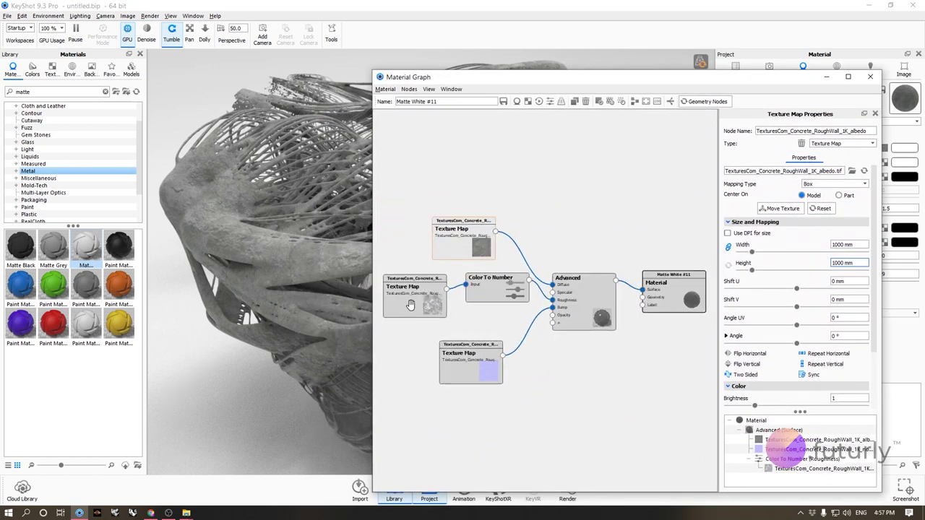
left_click(465, 359)
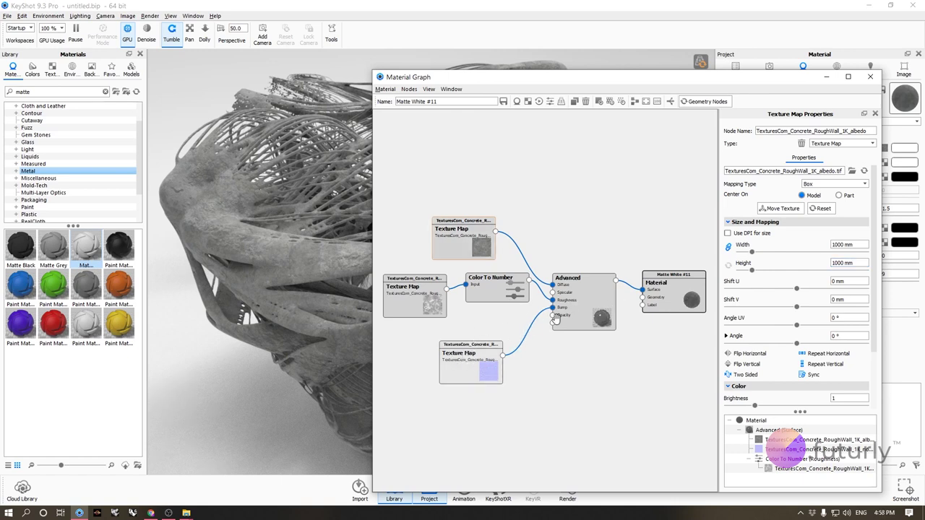
left_click(454, 368)
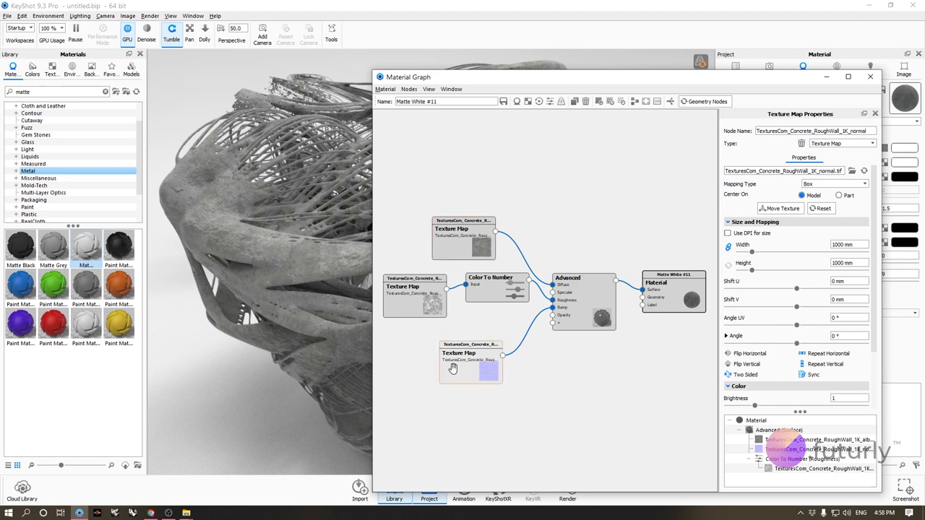
scroll(758, 318, "down", 2)
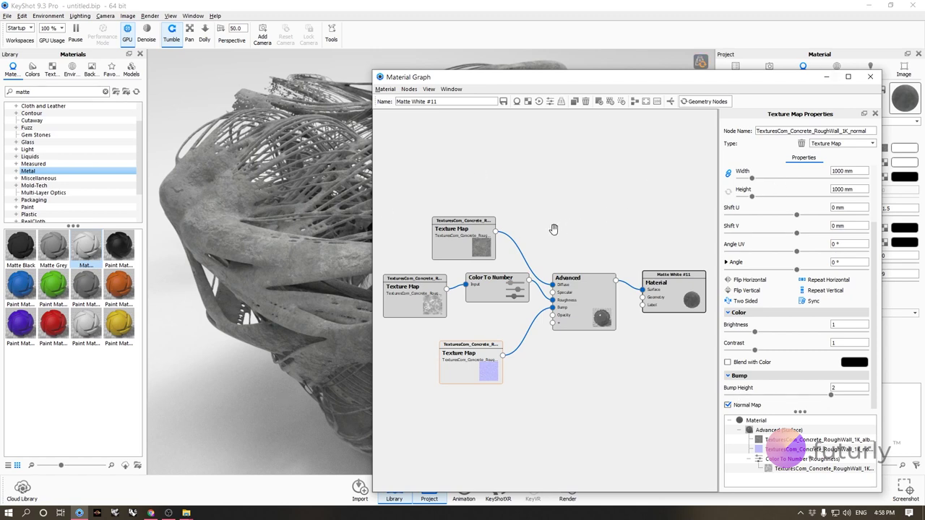
Step: Add an empty Texture Map node below the concrete normal map in the material graph
right_click(471, 397)
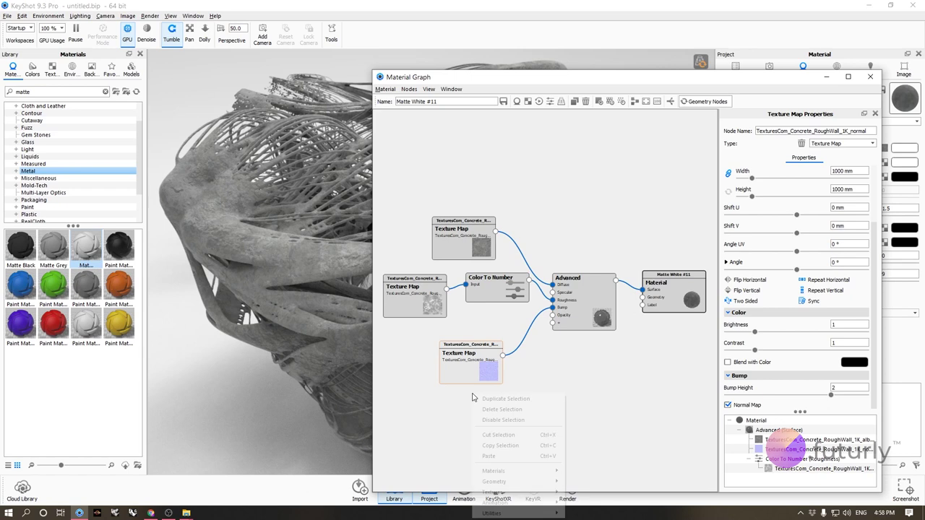
left_click(550, 363)
right_click(474, 402)
left_click(467, 410)
right_click(466, 409)
mouse_move(504, 454)
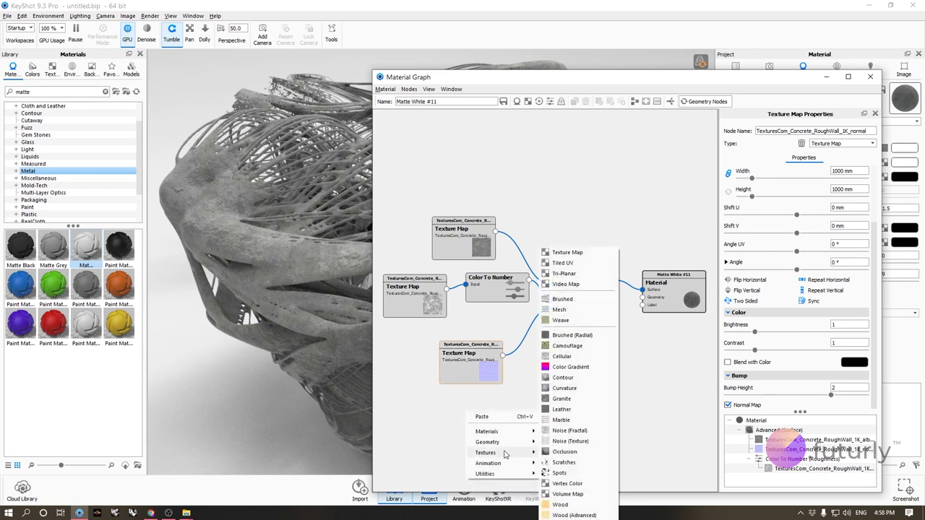
left_click(568, 253)
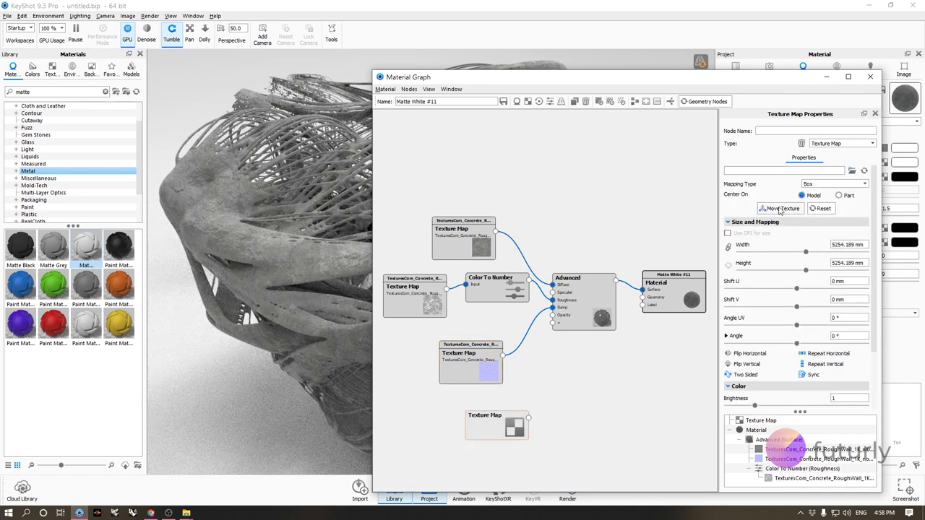
Step: Switch to the browser and open the Sci-fi Complex Panel material from the Textures.com sci fi search results
left_click(150, 512)
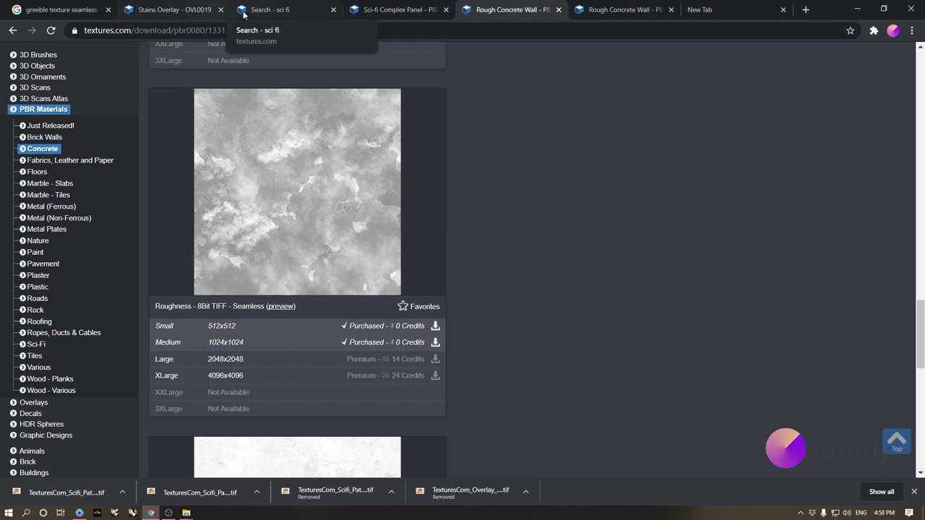
left_click(203, 12)
left_click(299, 9)
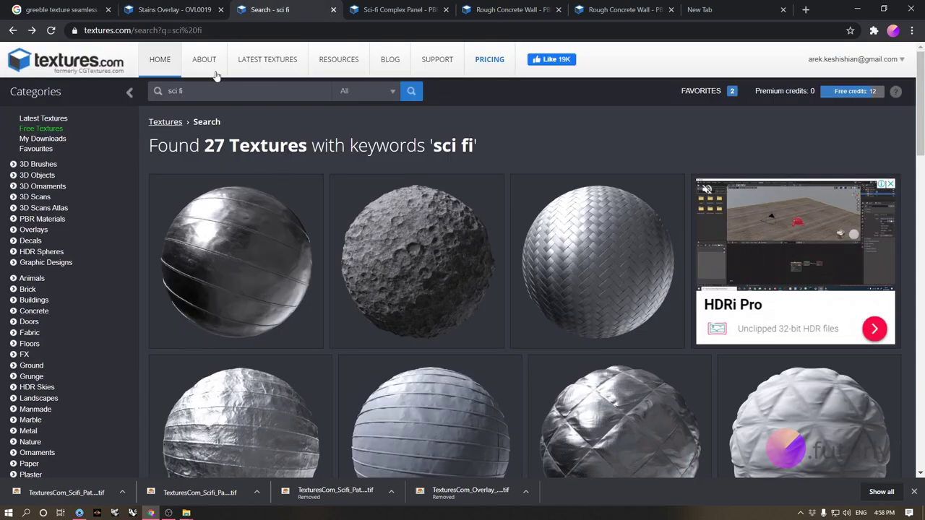
scroll(430, 258, "down", 6)
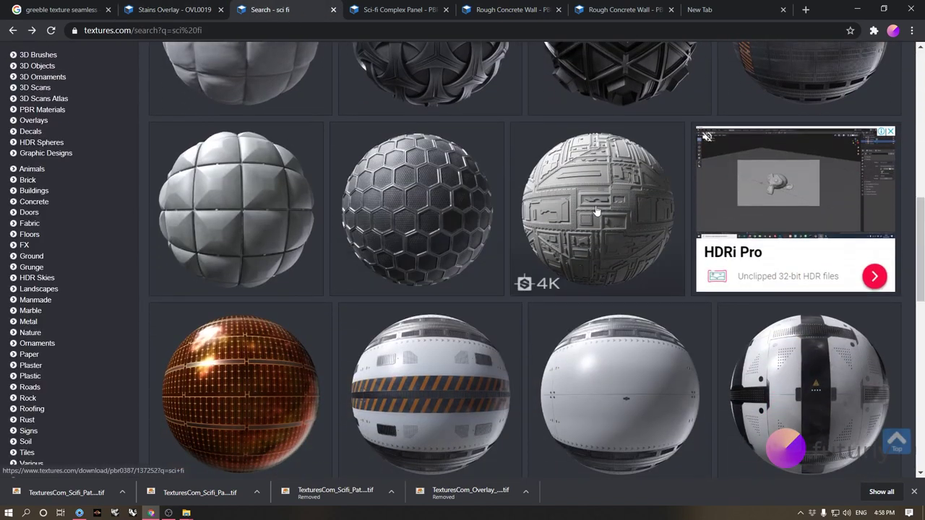
left_click(593, 209)
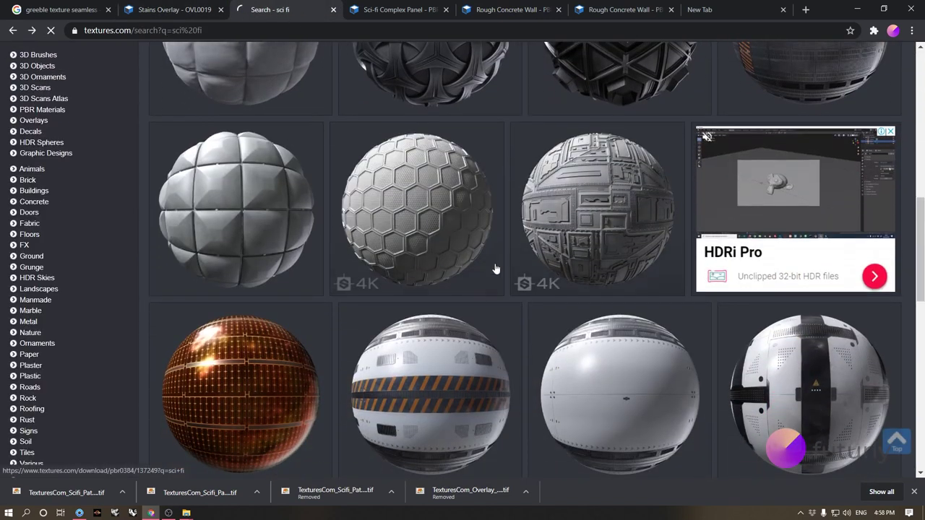
Step: Examine the height and normal maps offered for the Sci-fi Complex Panel material
scroll(448, 210, "down", 9)
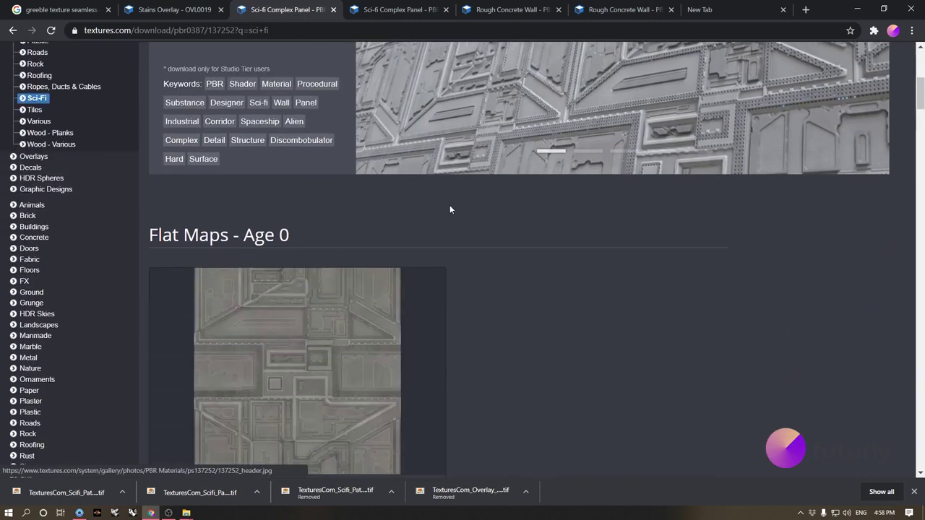
scroll(447, 214, "down", 3)
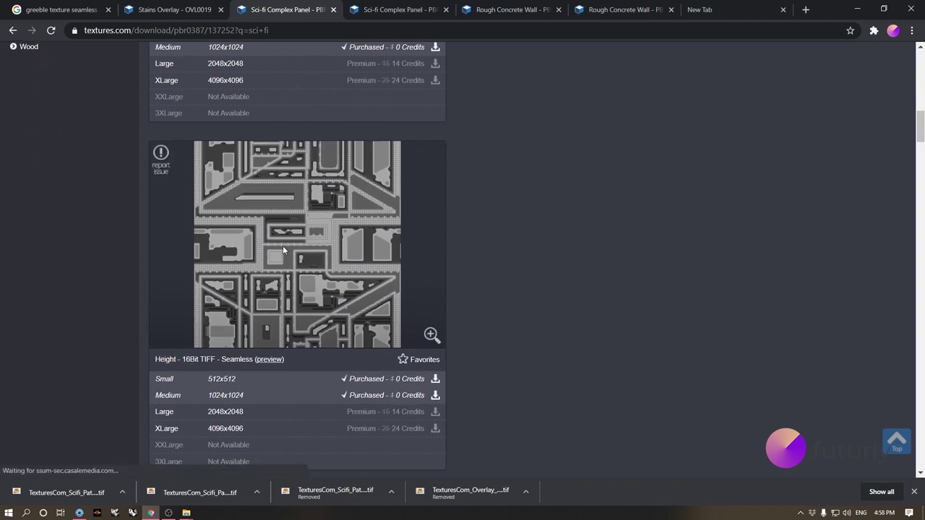
scroll(304, 209, "down", 1)
scroll(303, 217, "down", 3)
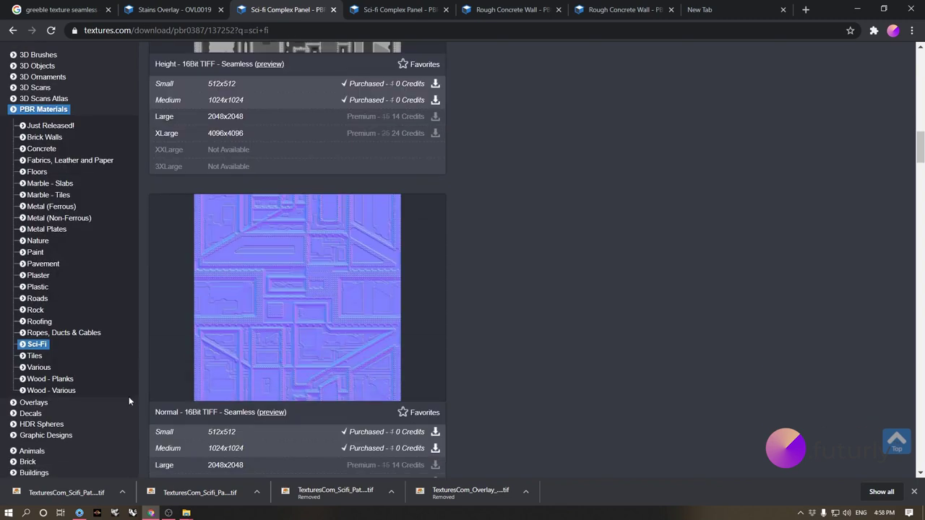
scroll(260, 287, "down", 1)
left_click_drag(164, 333, 204, 333)
left_click(204, 333)
scroll(301, 324, "up", 1)
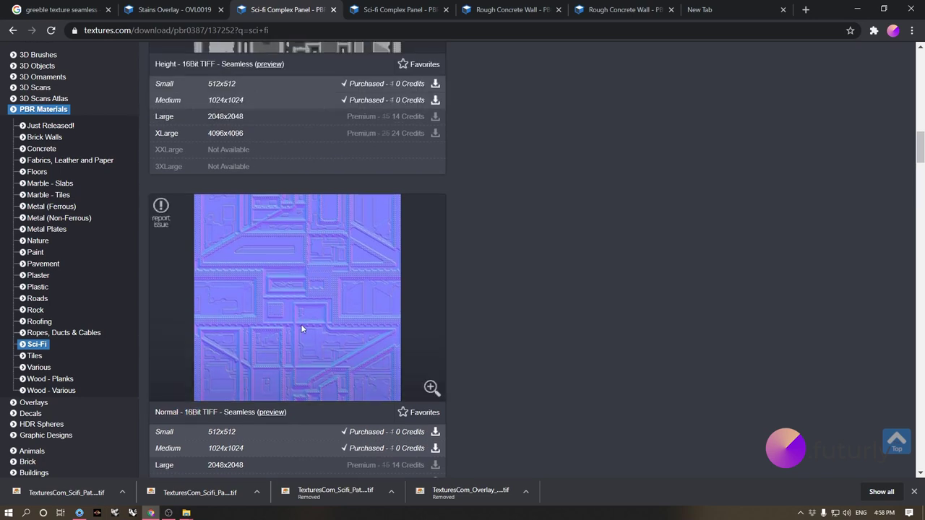
Step: Switch to KeyShot and load TexturesCom_Scifi_Panel8_1K_normal into the empty Texture Map node
scroll(301, 327, "down", 1)
scroll(333, 247, "down", 2)
scroll(365, 330, "up", 2)
scroll(300, 352, "up", 8)
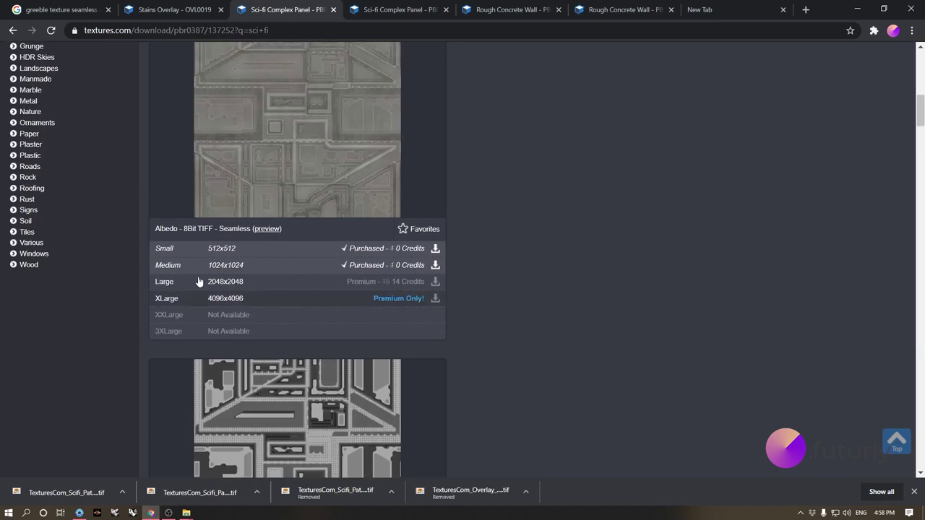
scroll(443, 261, "down", 6)
key("alt+Tab")
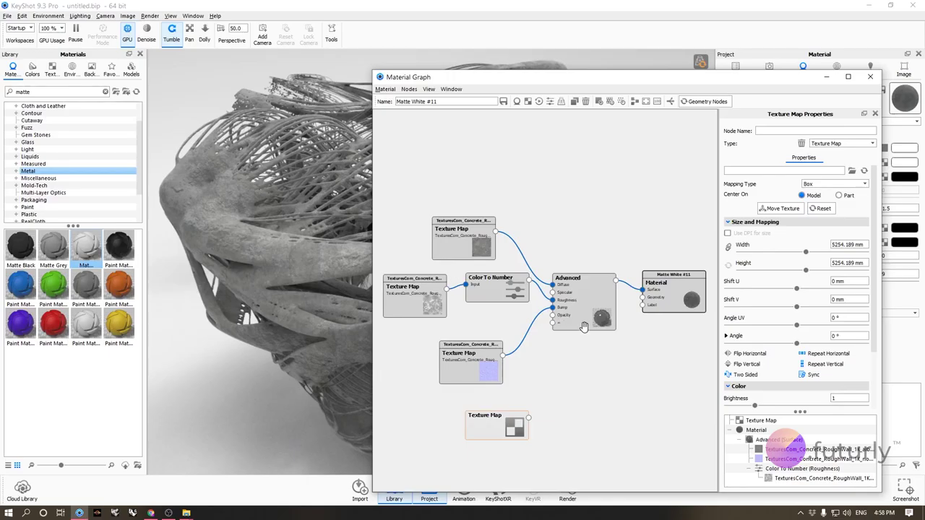
left_click(852, 171)
double_click(544, 285)
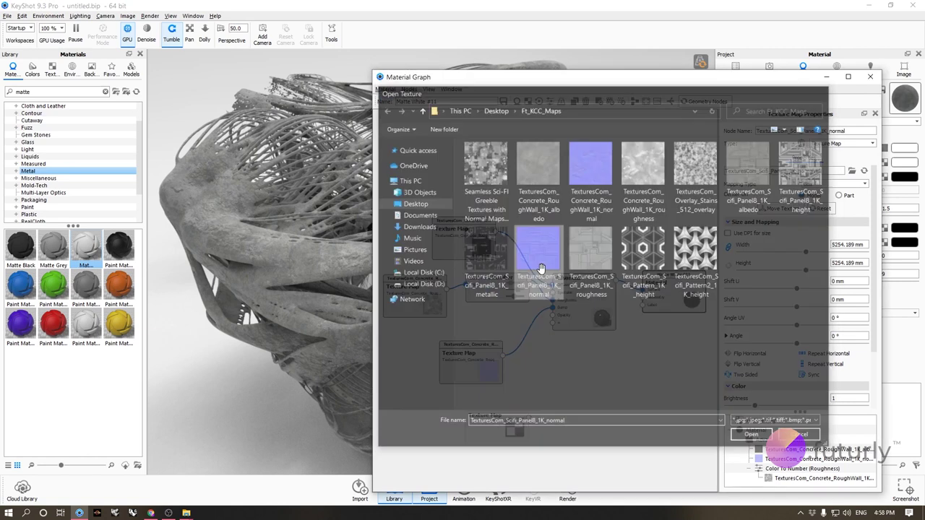
Step: Connect the sci-fi panel normal map to the Advanced node's Bump input and delete the concrete normal map node
left_click_drag(549, 428, 554, 278)
left_click_drag(460, 331, 468, 314)
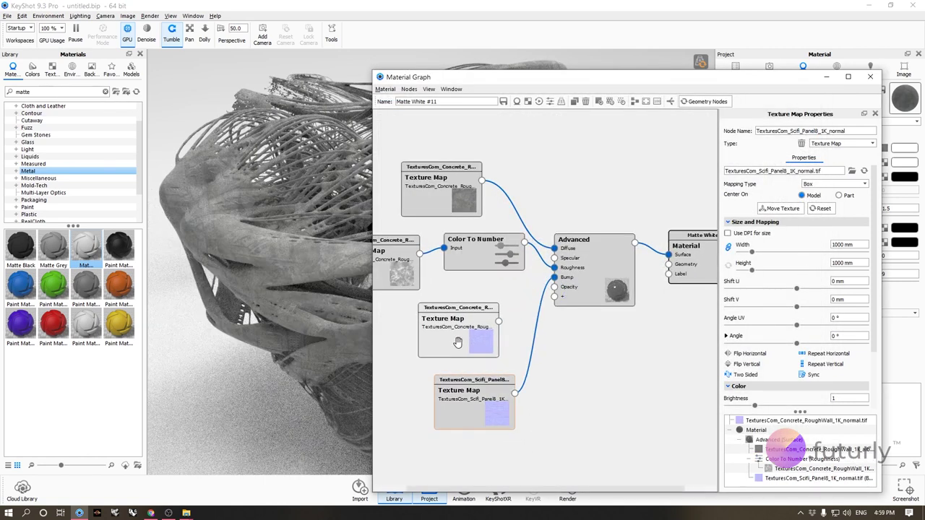
key("Delete")
left_click_drag(441, 78, 584, 66)
left_click(344, 243)
scroll(344, 243, "up", 5)
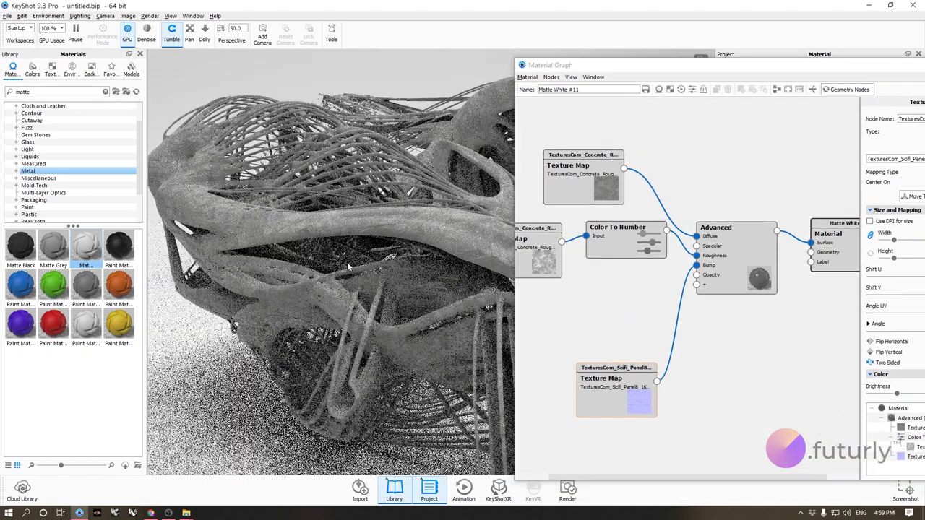
left_click_drag(344, 243, 364, 227)
scroll(363, 226, "down", 2)
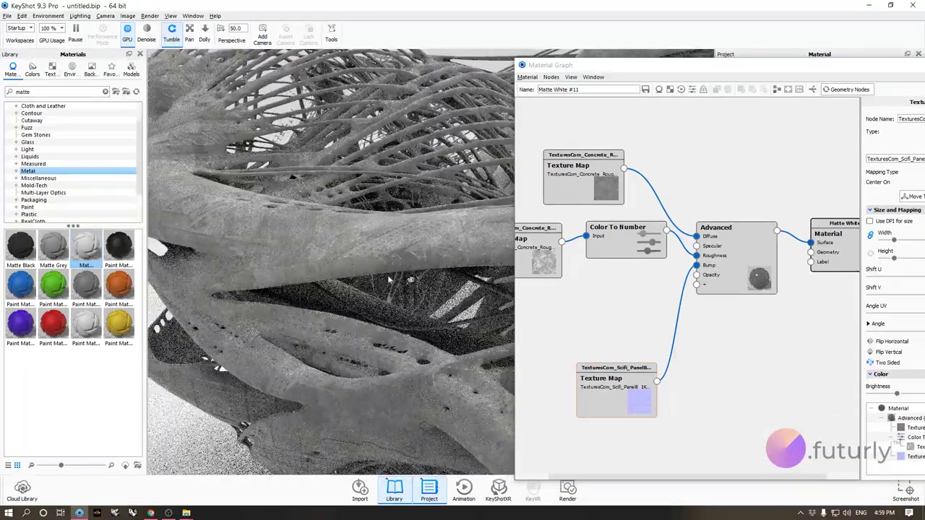
left_click_drag(328, 252, 415, 275)
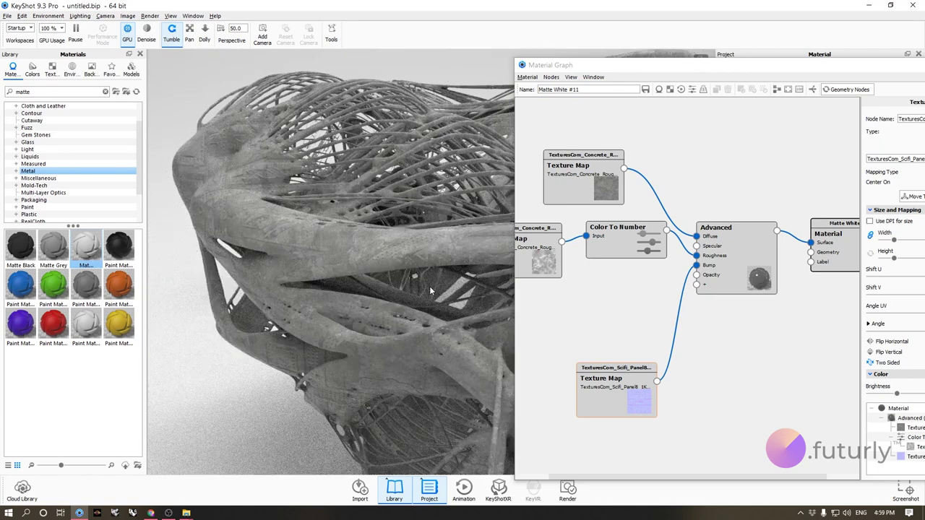
Step: Place the sci-fi panel normal map node closer to the Advanced node and change its bump height
left_click(621, 374)
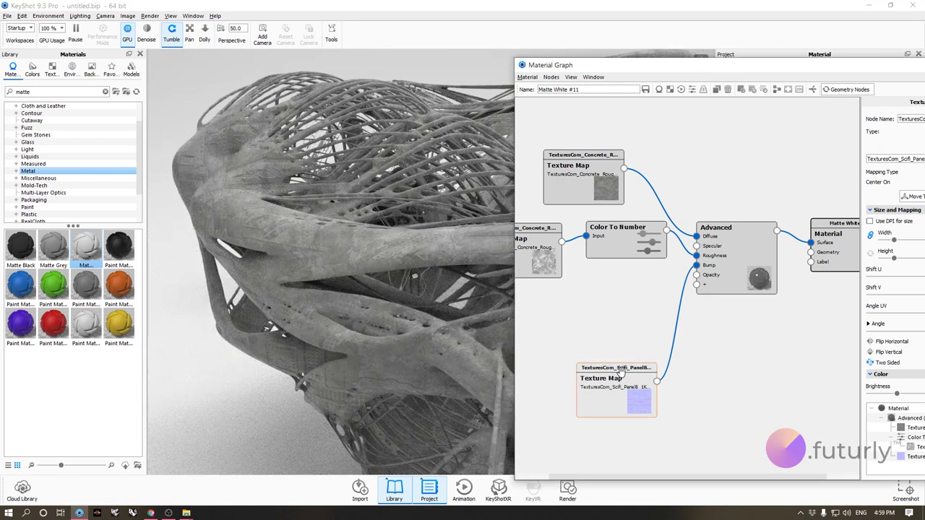
left_click_drag(597, 66, 396, 91)
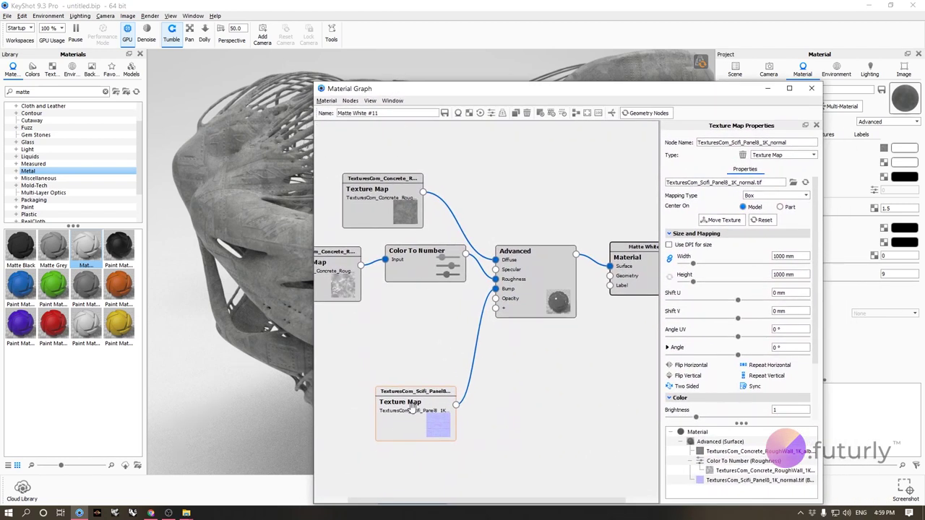
left_click_drag(412, 406, 406, 337)
scroll(718, 349, "down", 4)
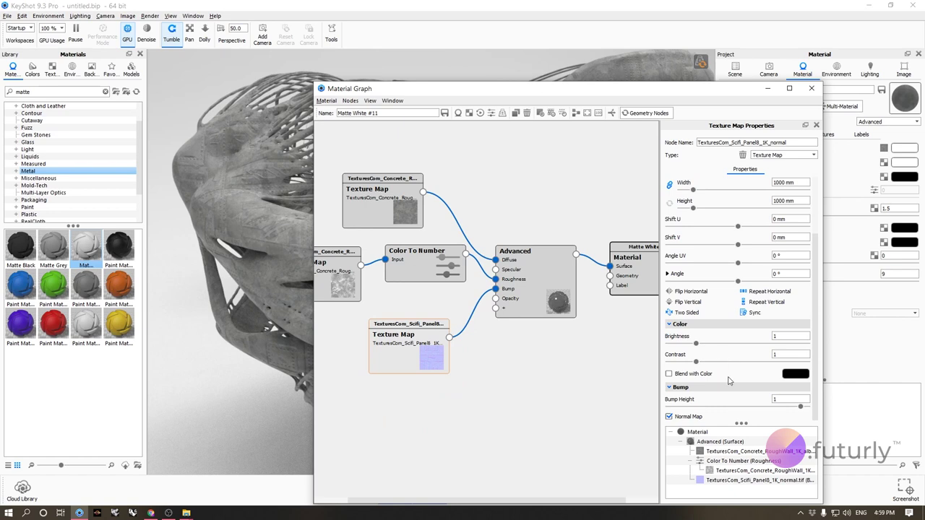
double_click(791, 399)
left_click_drag(447, 91, 478, 425)
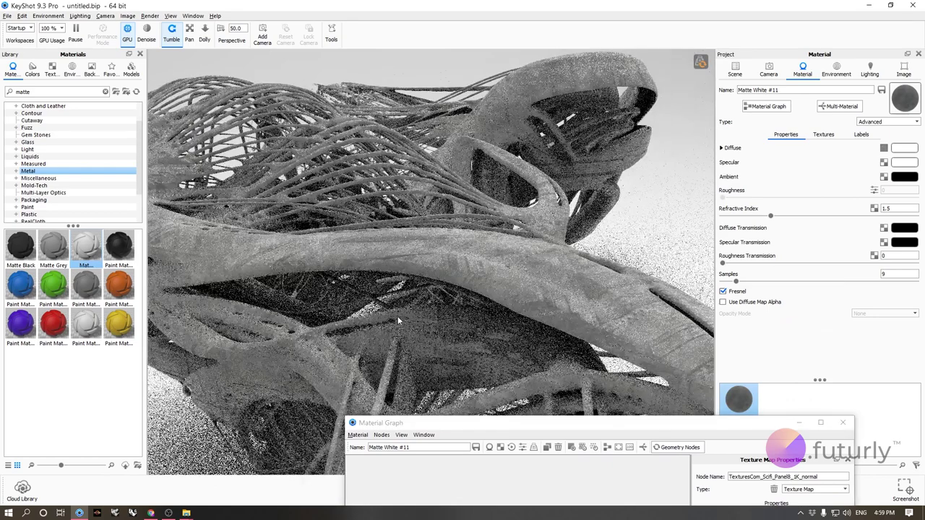
left_click_drag(398, 320, 502, 311)
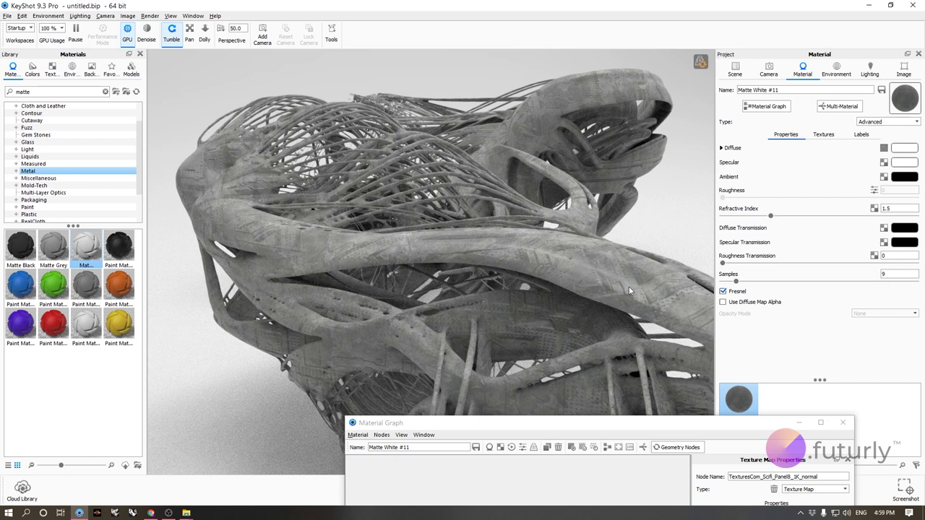
Step: Set the bump height of the sci-fi panel normal map to -2
left_click_drag(536, 424, 471, 204)
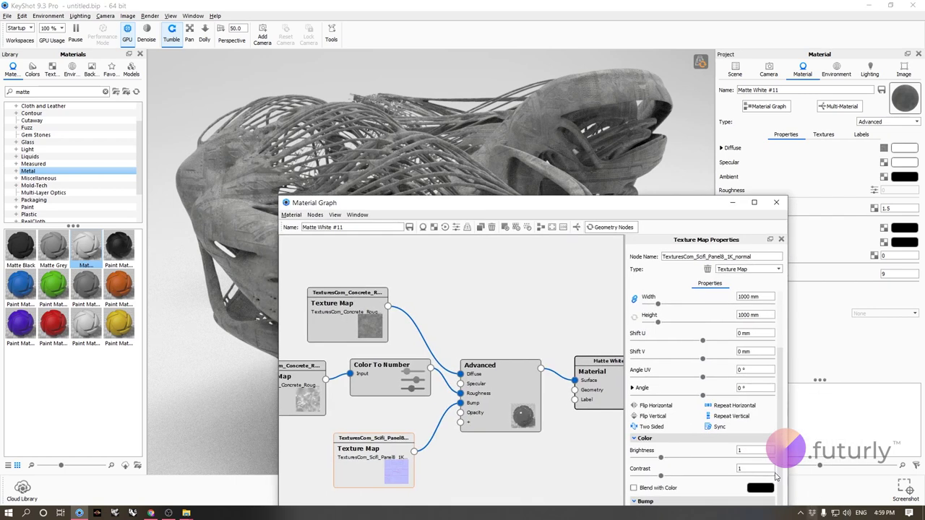
left_click_drag(673, 208, 726, 114)
left_click(790, 420)
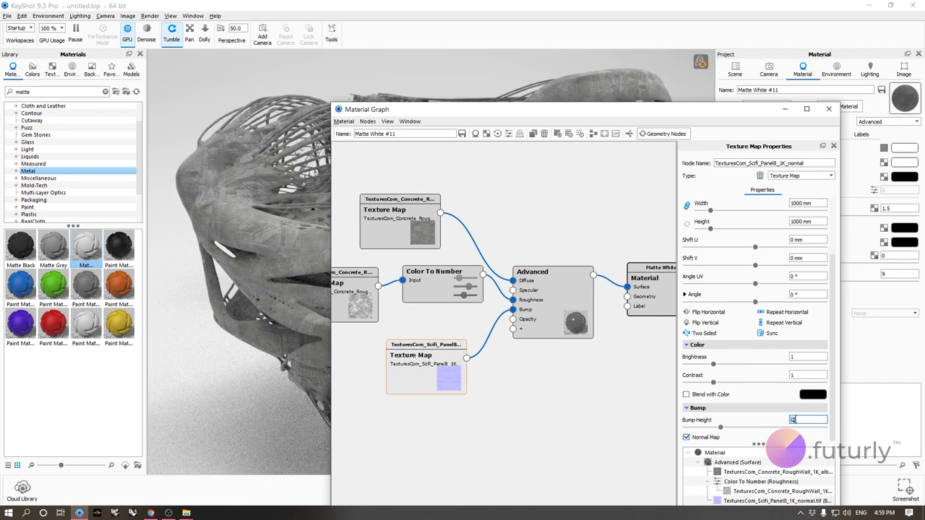
Step: Examine the sci-fi panel relief on the model from several angles and up close, with the material graph closed
left_click_drag(483, 112, 434, 453)
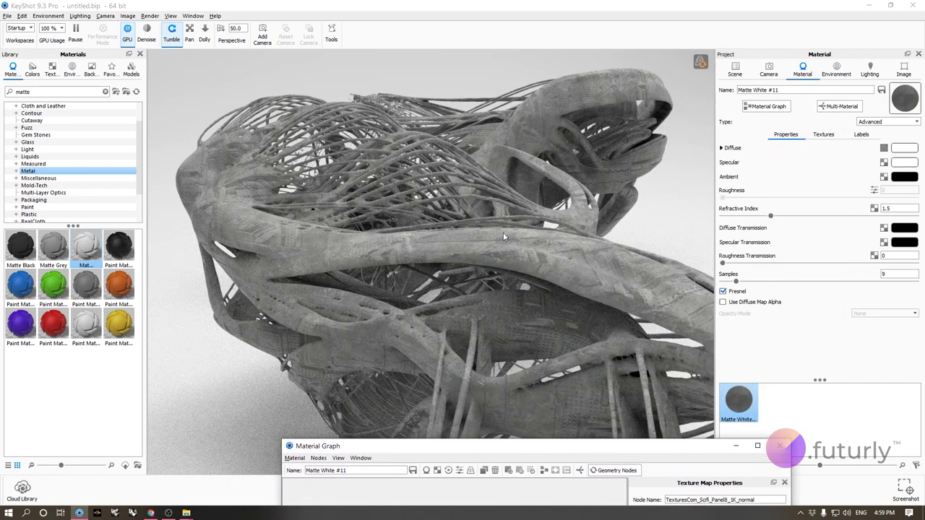
left_click_drag(432, 273, 406, 277)
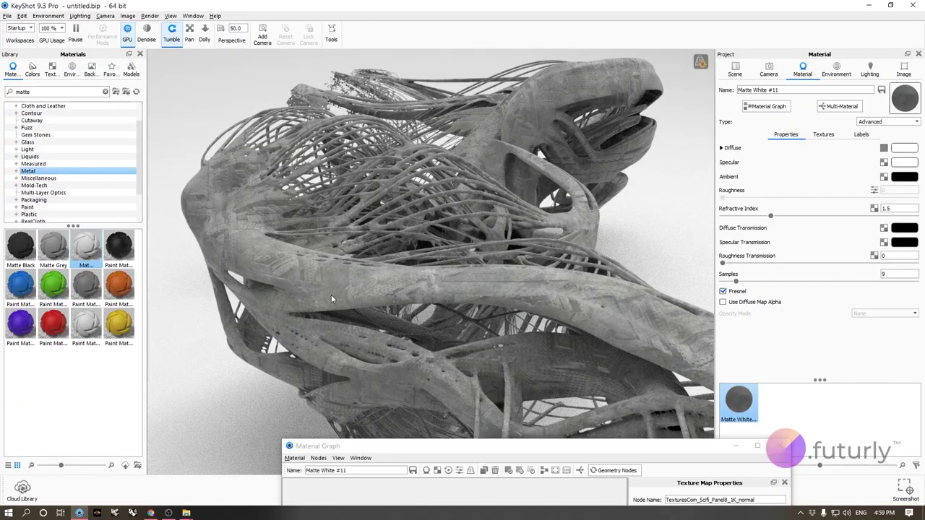
left_click_drag(379, 295, 576, 159)
scroll(514, 118, "up", 6)
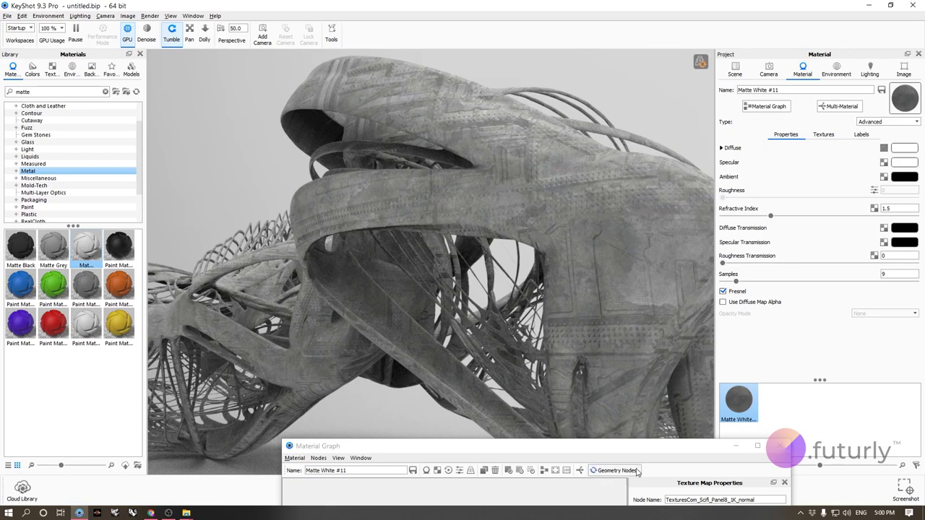
left_click(780, 446)
left_click_drag(615, 319, 551, 339)
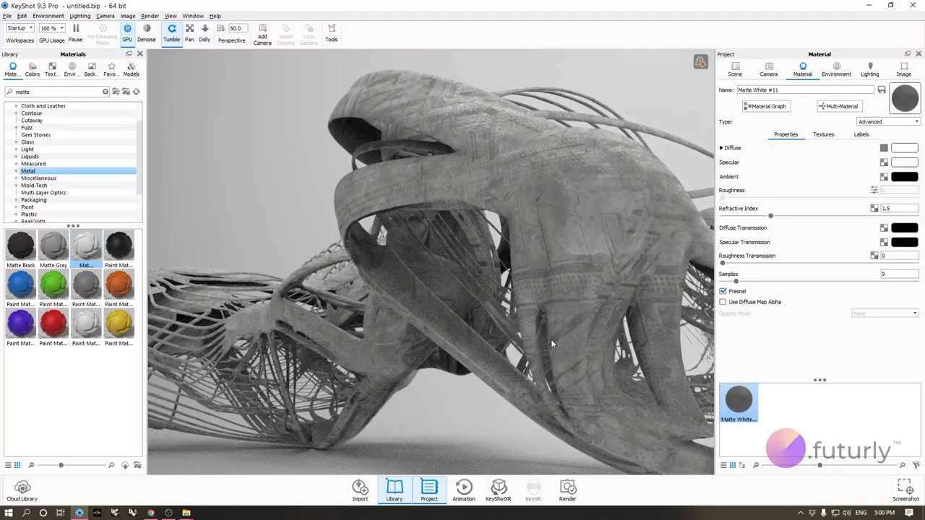
left_click_drag(552, 344, 694, 303)
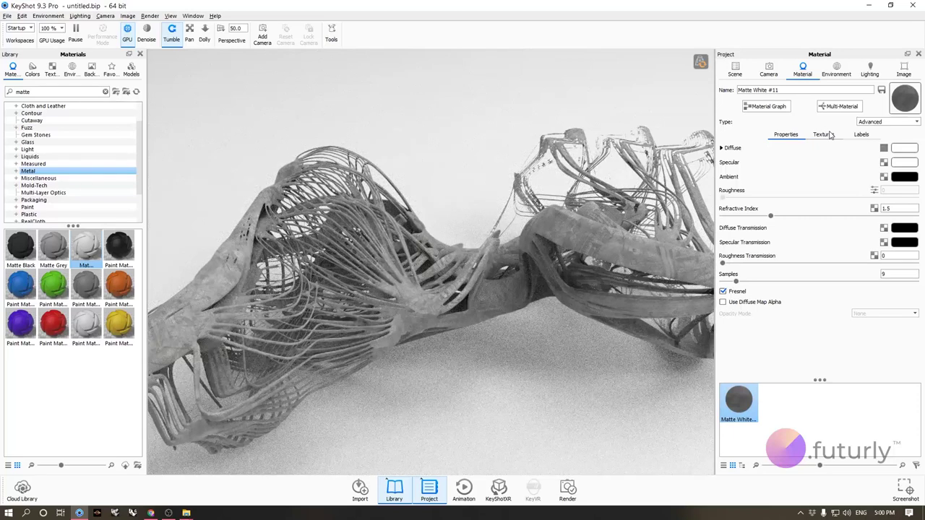
Step: Add a Texture Map node below the sci-fi panel normal map and load the Seamless Sci-FI Greeble Textures image into it
left_click(825, 135)
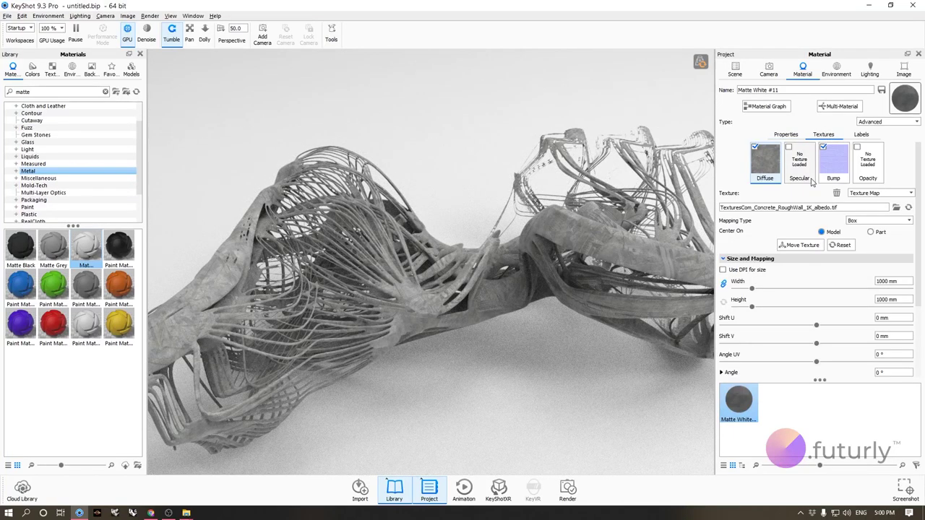
left_click(764, 106)
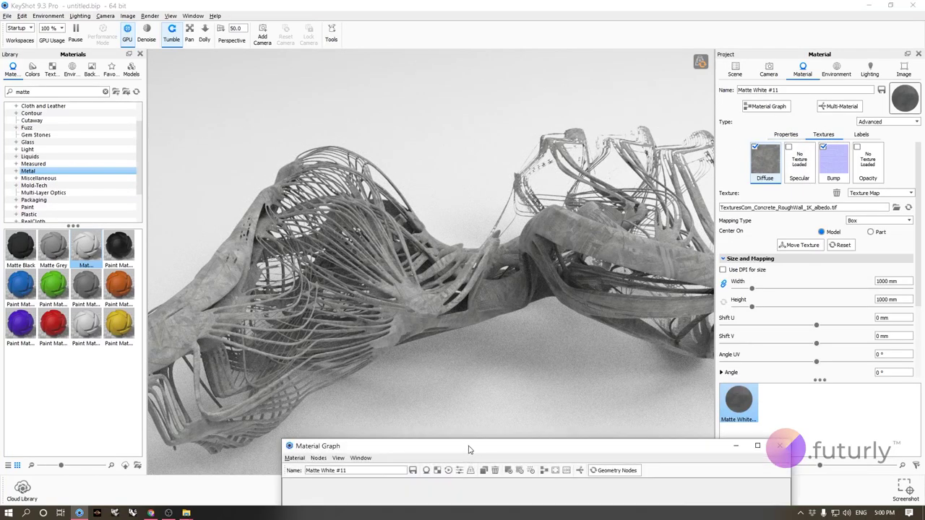
left_click_drag(469, 450, 483, 118)
right_click(471, 425)
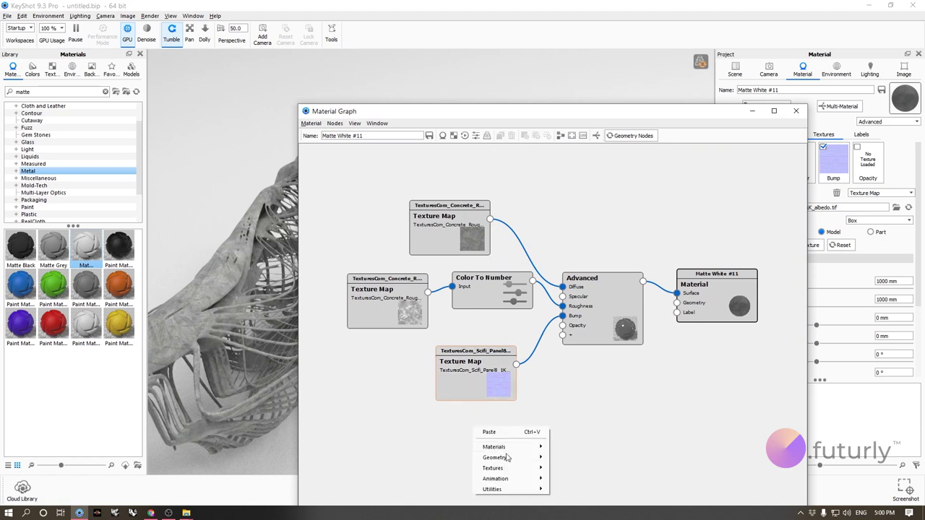
mouse_move(515, 470)
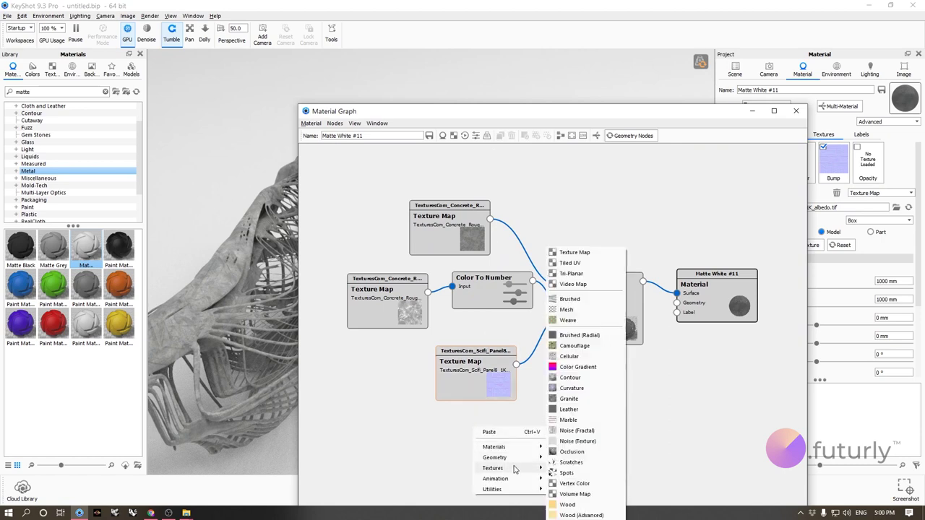
left_click(575, 253)
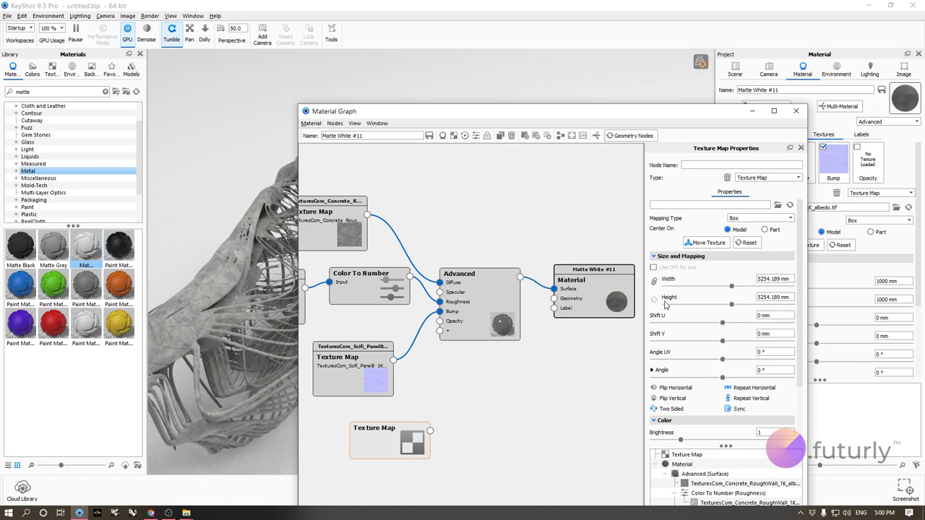
middle_click_drag(427, 334, 521, 371)
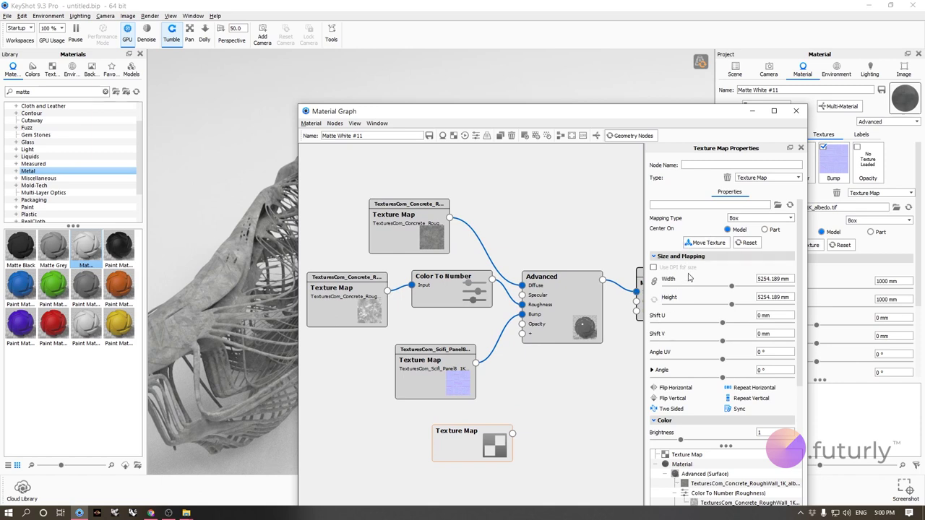
left_click(778, 205)
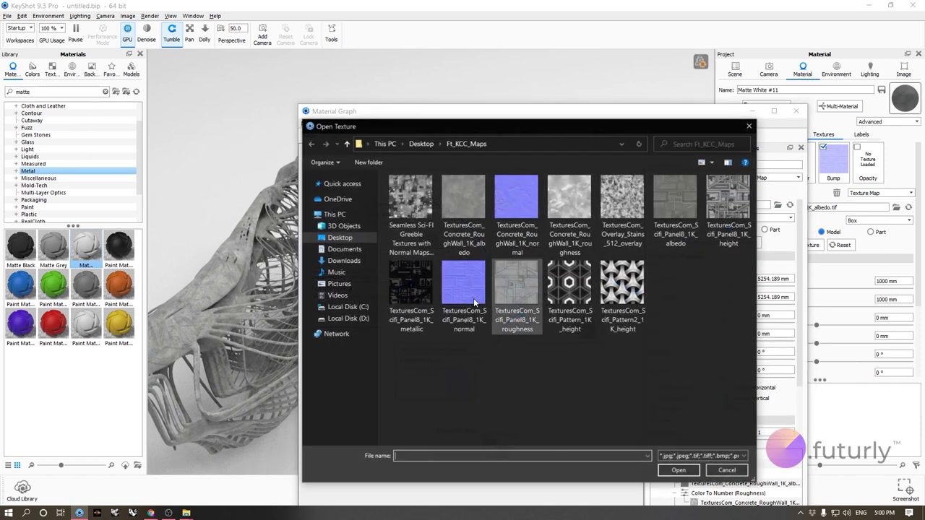
double_click(412, 206)
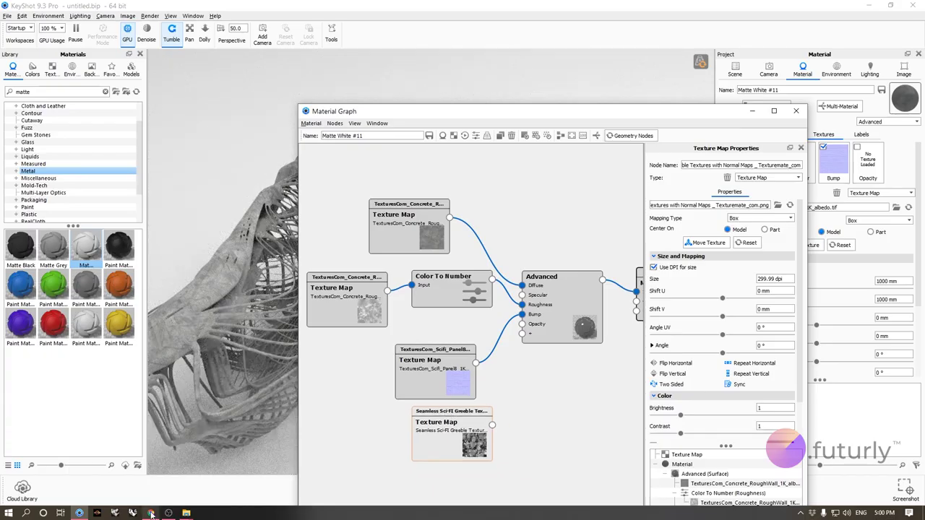
Step: Switch to the browser, view the Seamless Sci-FI Greeble image in the greeble texture seamless results, and return to KeyShot
left_click(151, 513)
left_click(65, 9)
left_click_drag(105, 68, 240, 68)
left_click(240, 68)
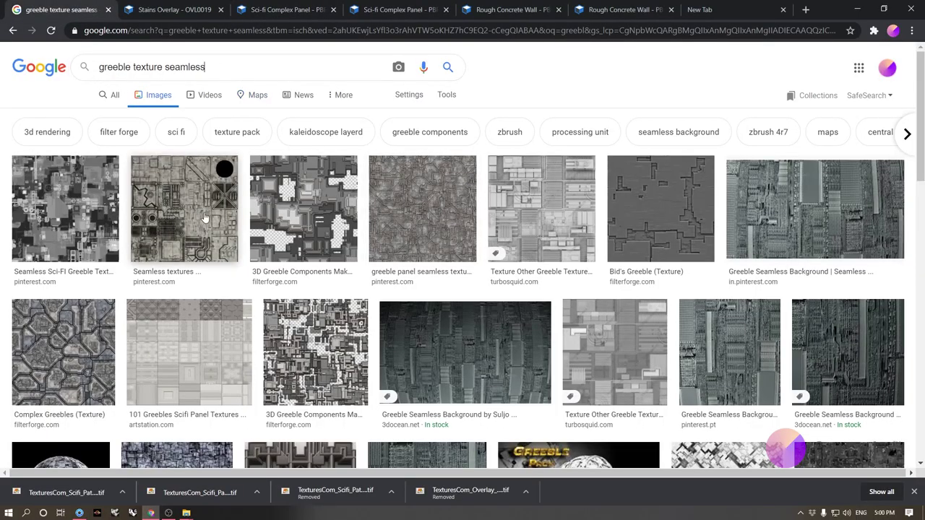
left_click(58, 215)
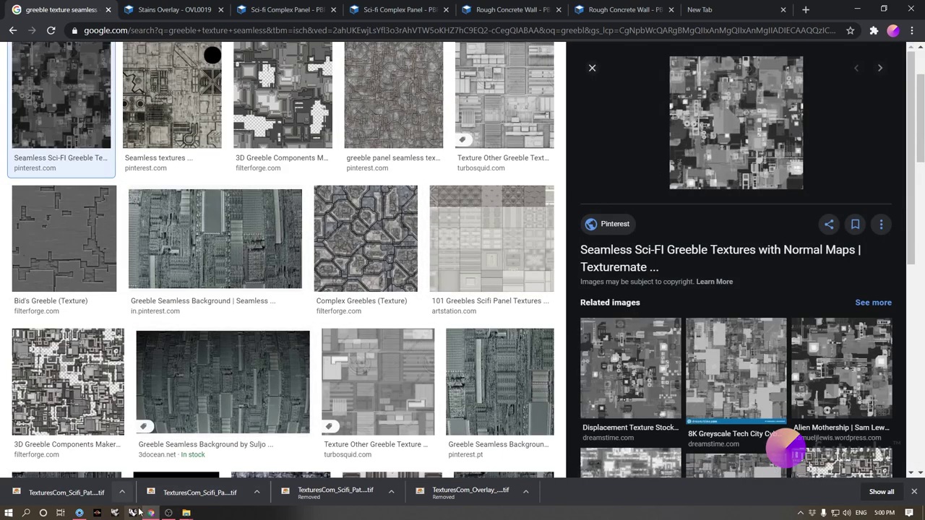
left_click(79, 514)
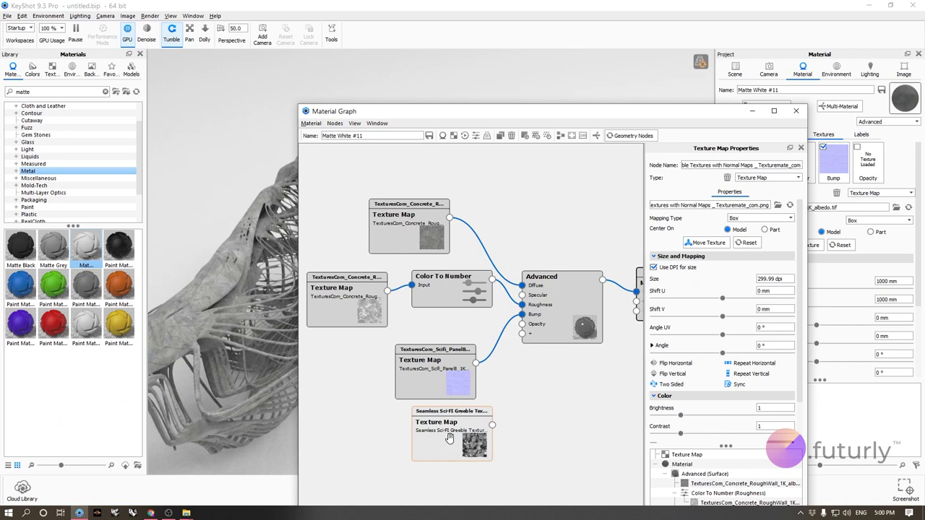
Step: Connect the greeble texture map to the Advanced node's Opacity input
scroll(459, 445, "up", 3)
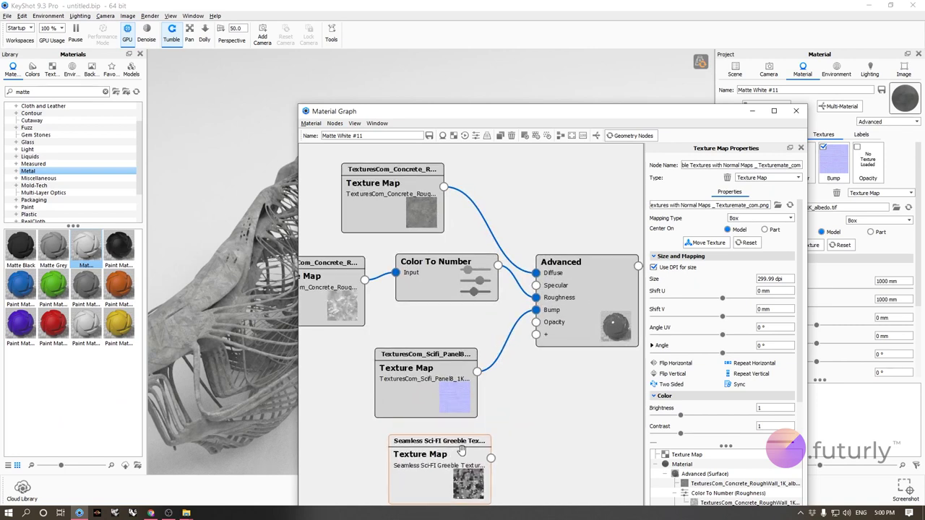
mouse_move(469, 451)
left_mouse_down()
mouse_move(427, 434)
mouse_move(479, 448)
left_mouse_up()
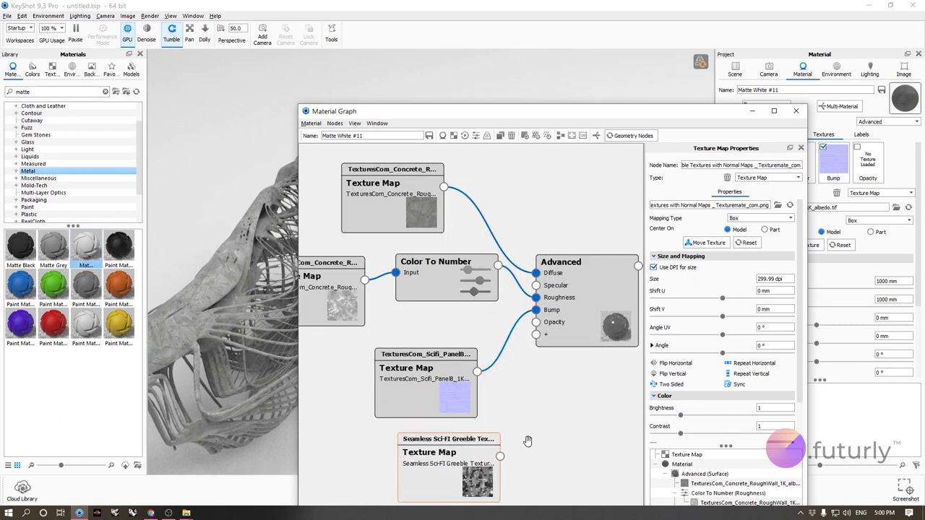
middle_click_drag(527, 441, 512, 442)
left_click_drag(526, 327, 518, 323)
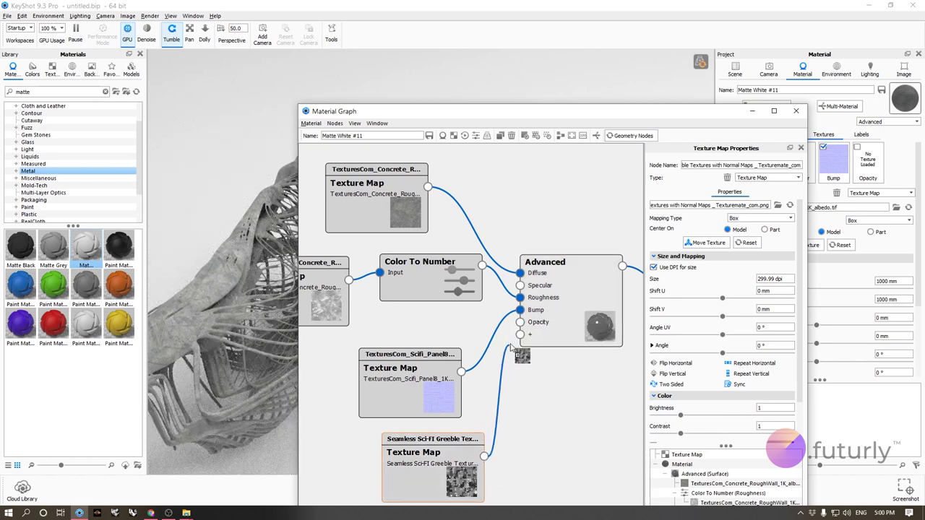
Step: Size the greeble texture map by dimensions instead of DPI at 1000 mm width and height, and accept its box mapping placement
left_click_drag(399, 123, 439, 75)
left_click_drag(494, 401, 477, 401)
left_click(429, 339)
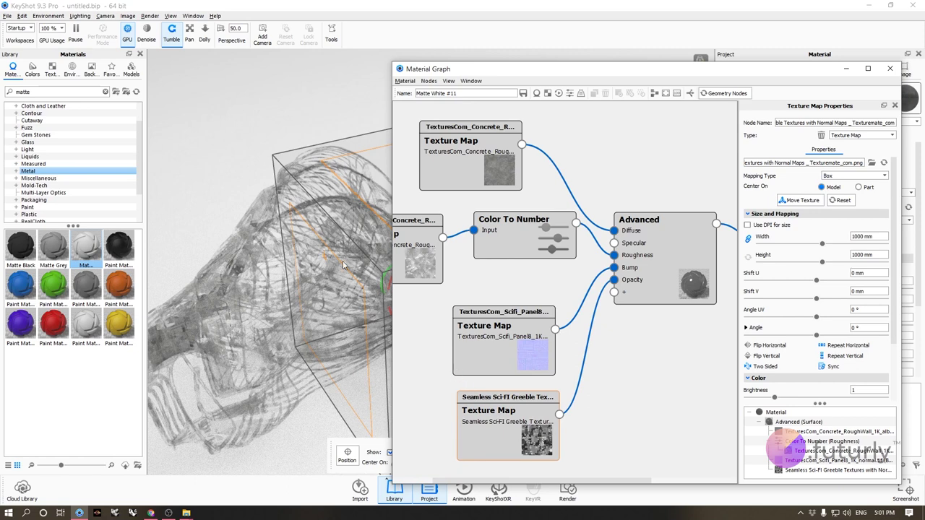
left_click_drag(434, 69, 648, 388)
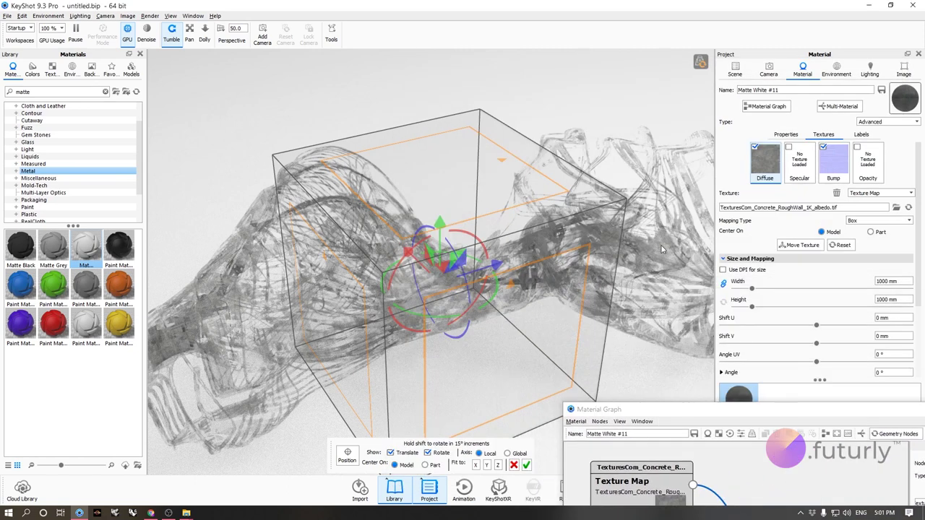
left_click(526, 465)
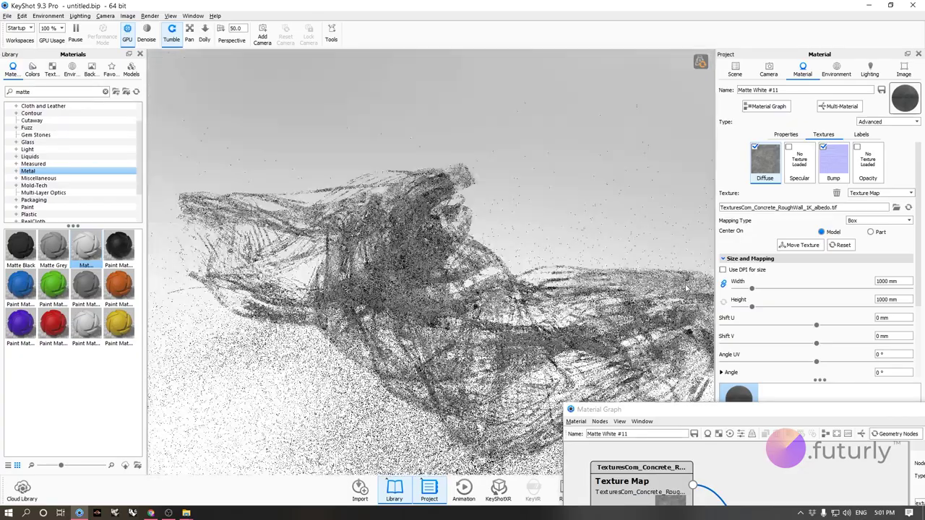
left_click_drag(519, 272, 318, 282)
left_click_drag(618, 409, 477, 428)
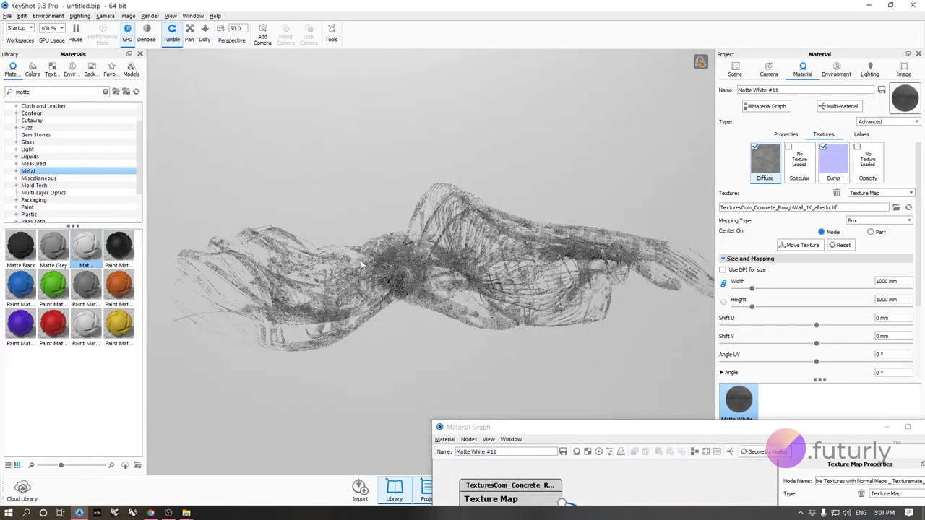
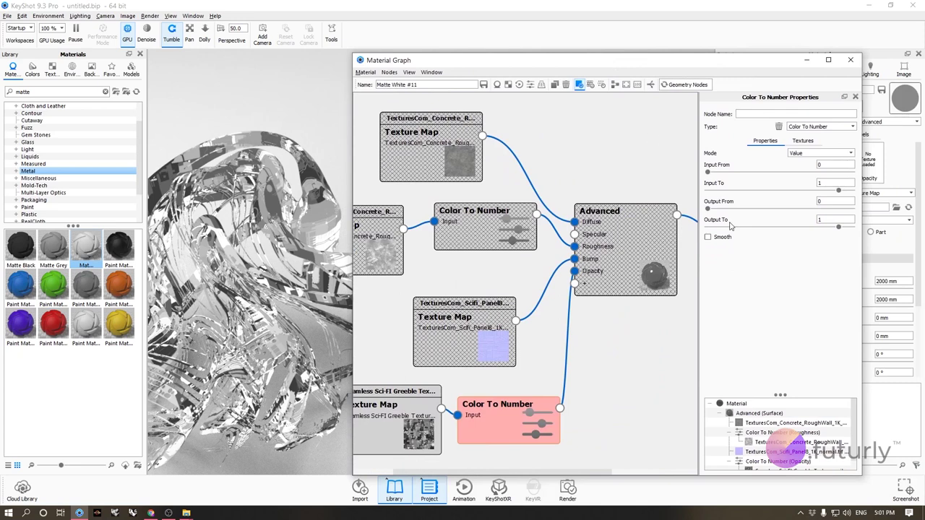
Step: Try other output range values on the opacity Color To Number node, and reset Output To to 1
left_click_drag(708, 209, 756, 211)
left_click_drag(841, 229, 692, 211)
left_click_drag(845, 221, 742, 213)
type("1")
key("Return")
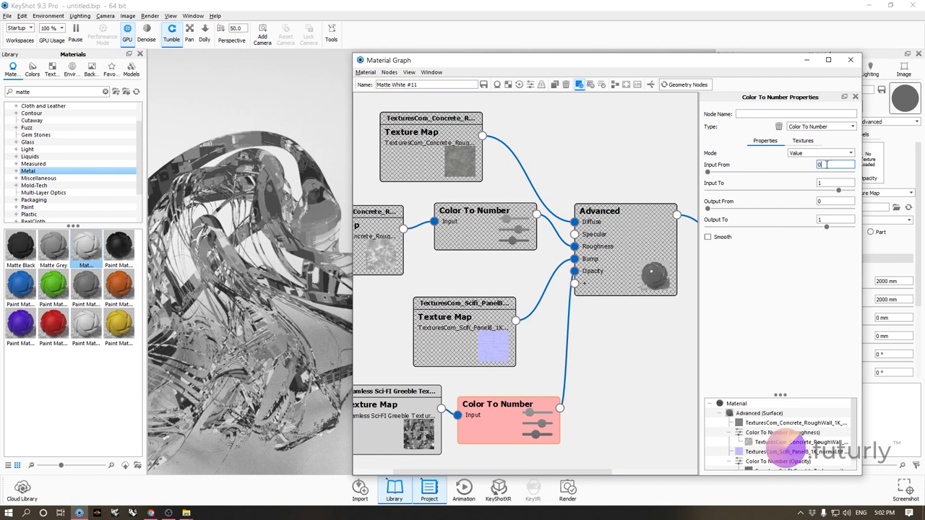
Step: Narrow the opacity Color To Number node's input range to Input From 0.244 and Input To 0.35
left_click_drag(709, 175, 746, 172)
left_click_drag(665, 68, 68, 62)
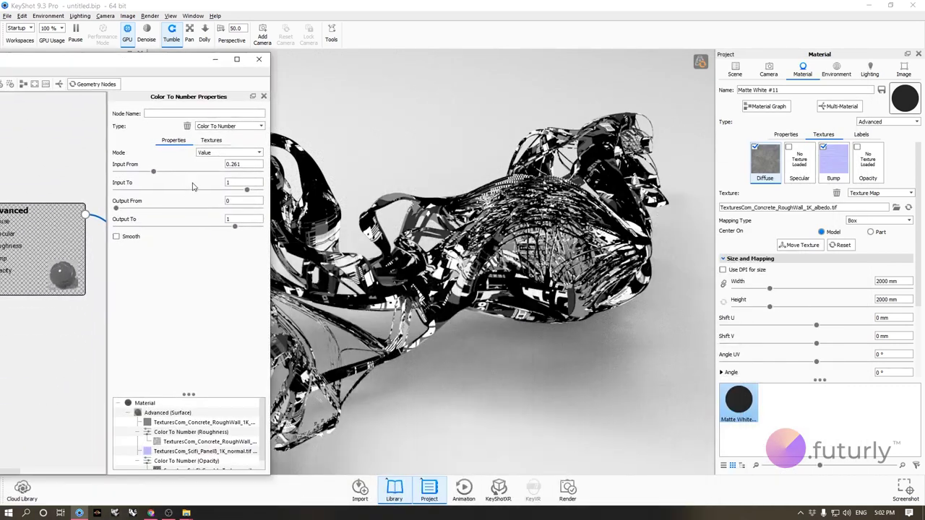
left_click_drag(247, 191, 181, 193)
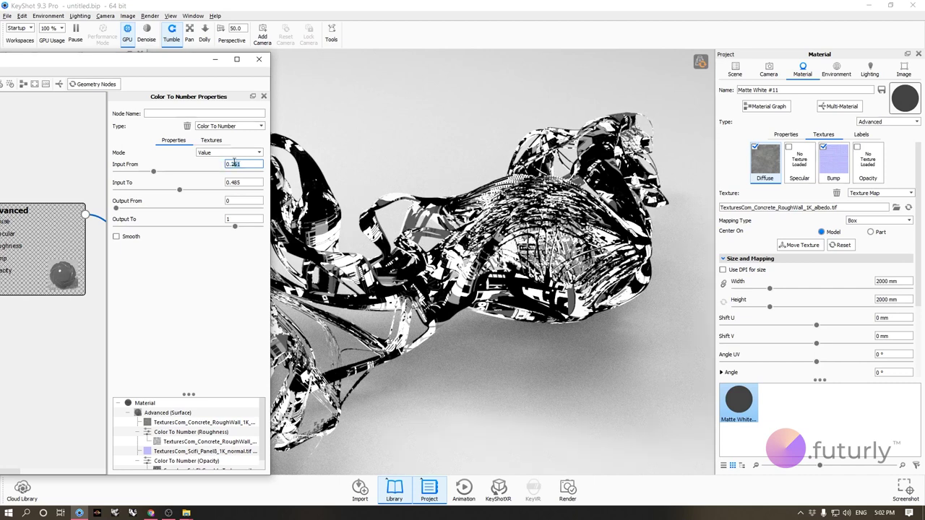
left_click(154, 172)
mouse_move(165, 180)
left_mouse_down()
mouse_move(142, 178)
mouse_move(162, 191)
left_mouse_up()
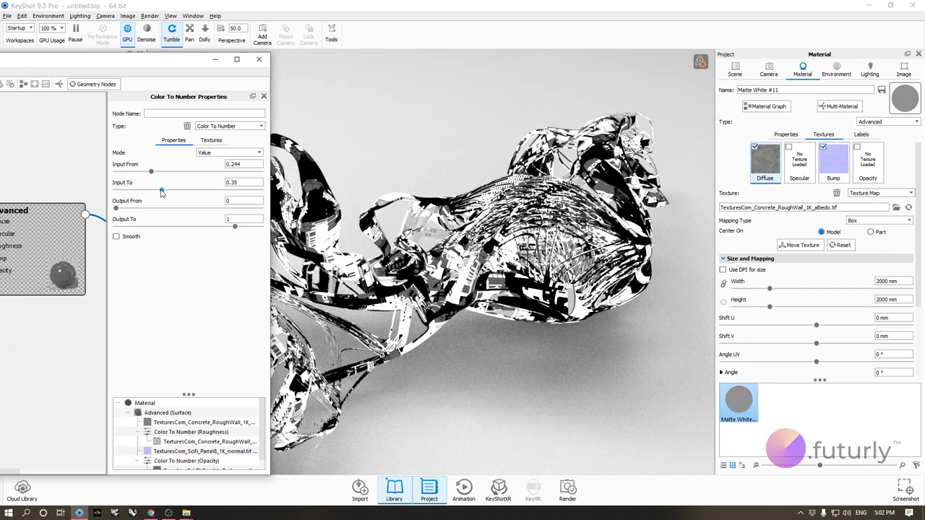
Step: Set the opacity Color To Number node's Input From to 0.25 and Input To to 0.255
left_click(225, 165)
type("0.25")
key("Return")
left_click(250, 184)
type("0.")
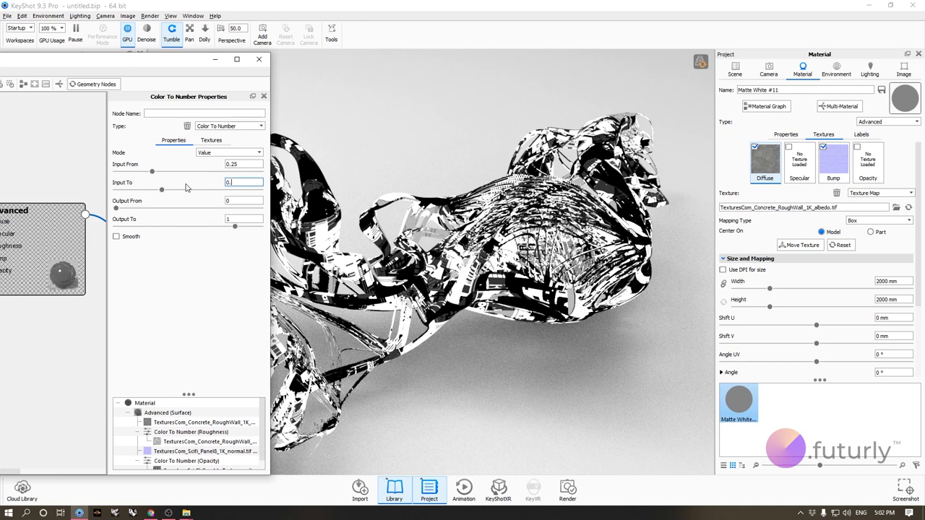
type("255")
key("Return")
Step: Set the width of the Seamless Sci-FI Greeble texture map to 4000 mm
left_click_drag(173, 61, 354, 118)
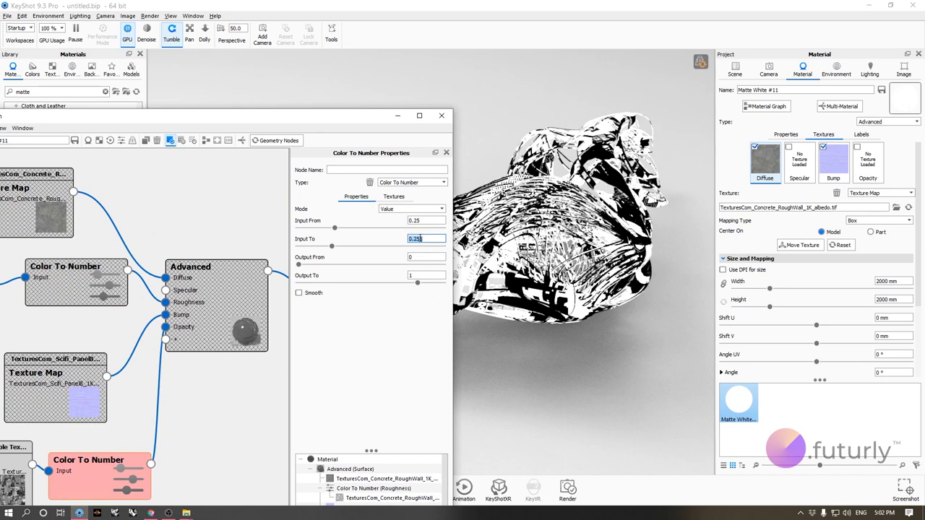
left_click_drag(416, 122, 455, 127)
scroll(181, 304, "down", 1)
left_click(92, 462)
left_click(492, 290)
left_click_drag(491, 290, 421, 289)
type("4000")
key("Return")
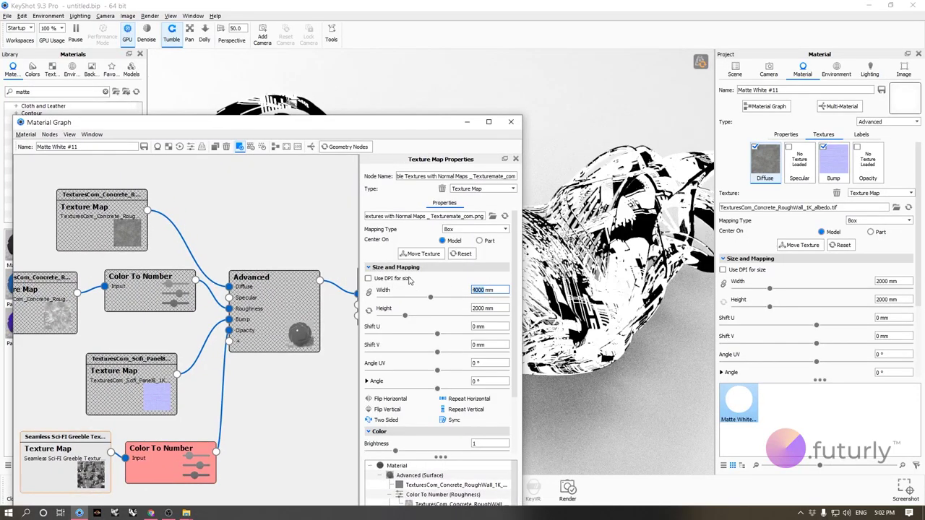
Step: Turn off the opacity Color To Number node's preview and inspect the cut-out pattern on the shaded model
left_click_drag(304, 136, 54, 410)
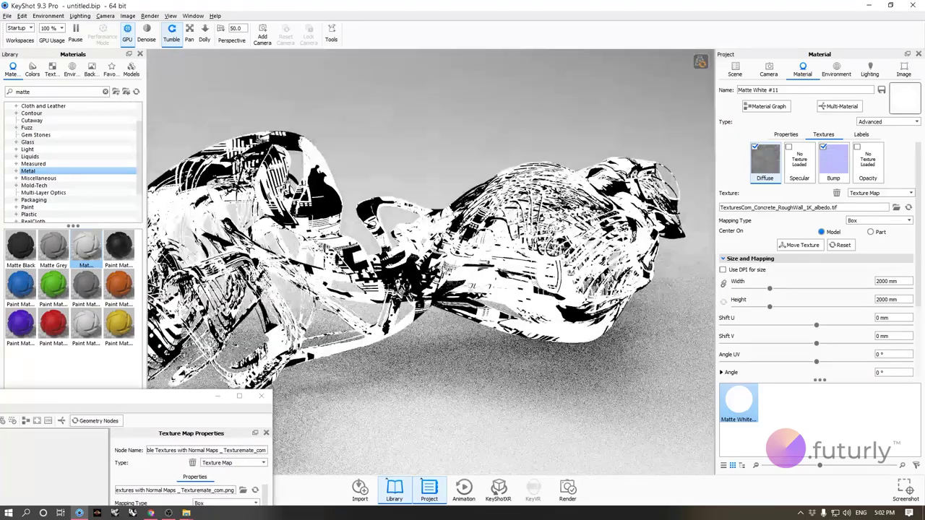
left_click_drag(108, 397, 450, 147)
left_click_drag(376, 146, 289, 443)
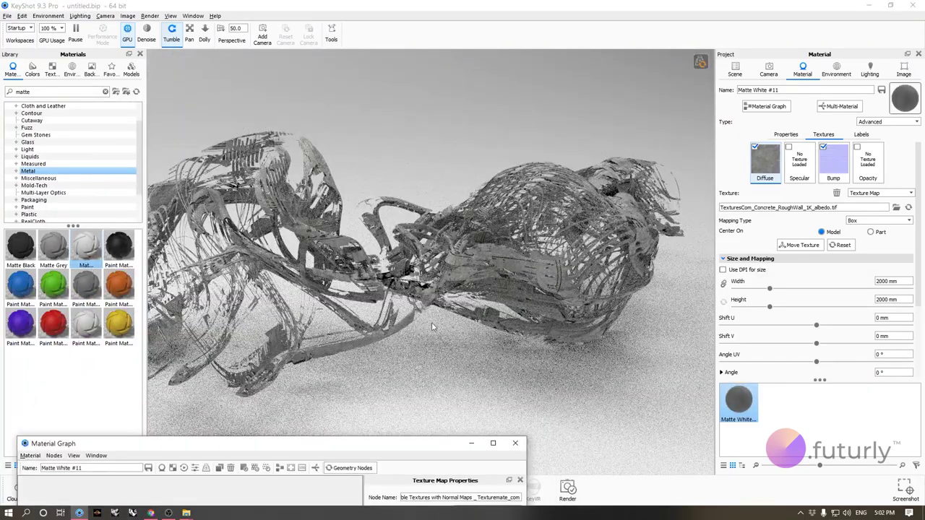
left_click_drag(647, 355, 414, 360)
left_click_drag(499, 352, 403, 411)
Step: Change the opacity Color To Number node's input range to Input From 0.4 and Input To 0.41
left_click_drag(389, 445, 339, 148)
left_click_drag(235, 151, 196, 31)
left_click(95, 364)
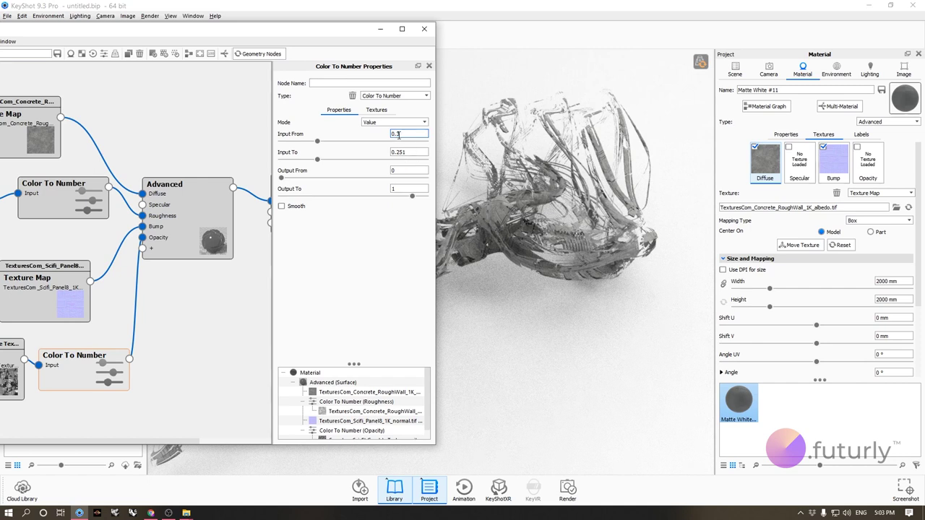
type("4")
left_click_drag(414, 152, 400, 152)
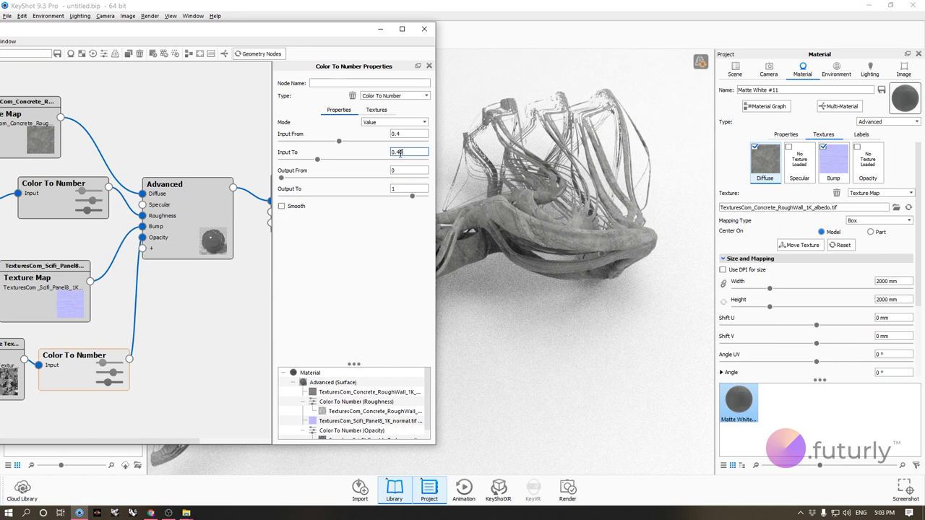
key("Return")
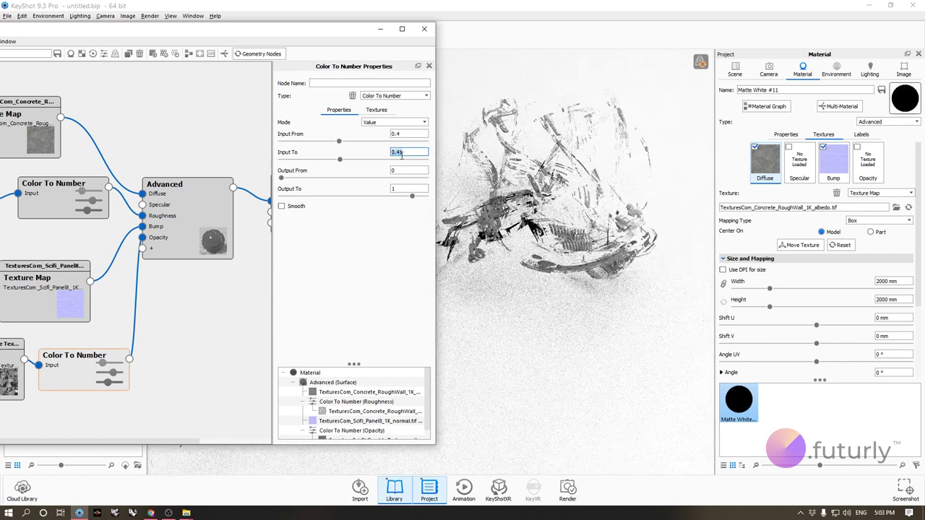
Step: Set the opacity Color To Number node's input range from 0.1 to 0.11
left_click_drag(347, 34, 362, 85)
left_click(409, 187)
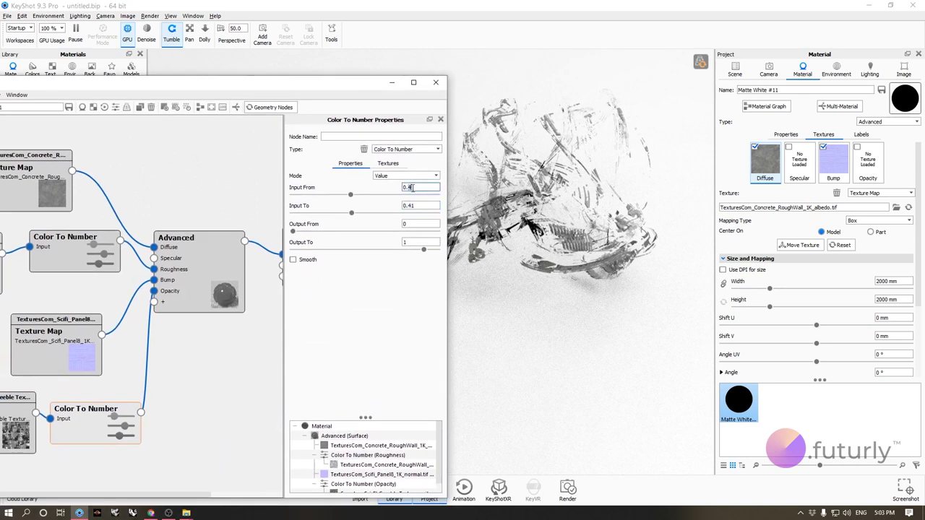
left_click_drag(418, 205, 408, 206)
type("11")
key("Return")
Step: Set the width of the sci-fi greeble texture map feeding the opacity to 1000 mm
left_click_drag(326, 80, 199, 448)
left_click_drag(417, 316, 493, 293)
scroll(433, 291, "up", 3)
left_click_drag(433, 291, 454, 290)
scroll(454, 291, "up", 6)
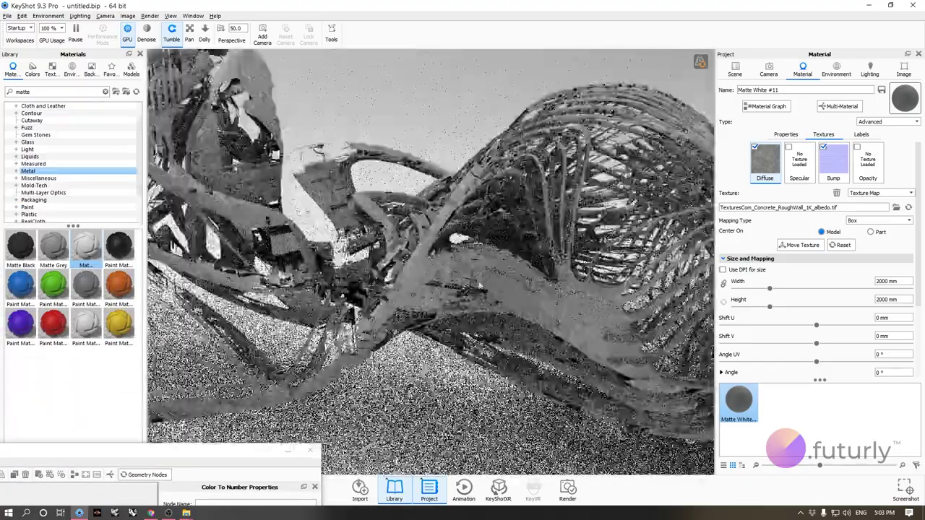
scroll(429, 294, "down", 5)
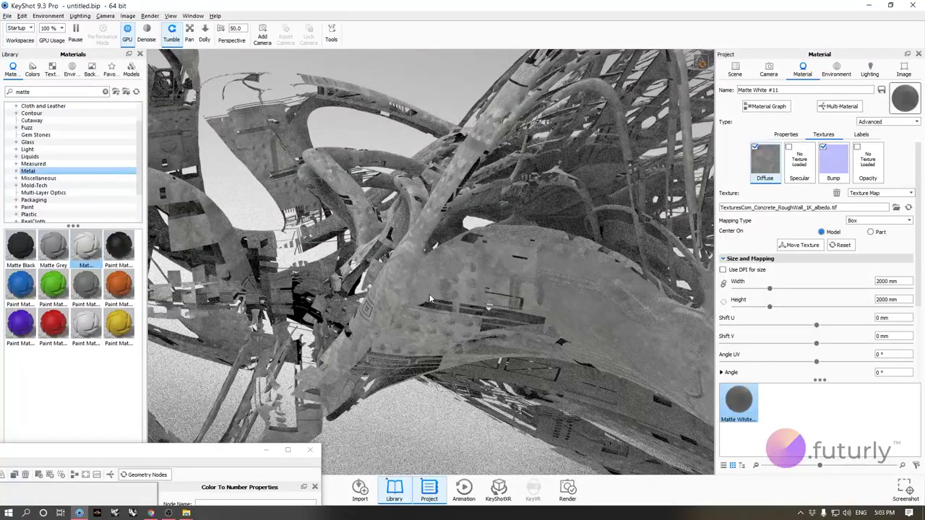
left_click_drag(190, 451, 188, 298)
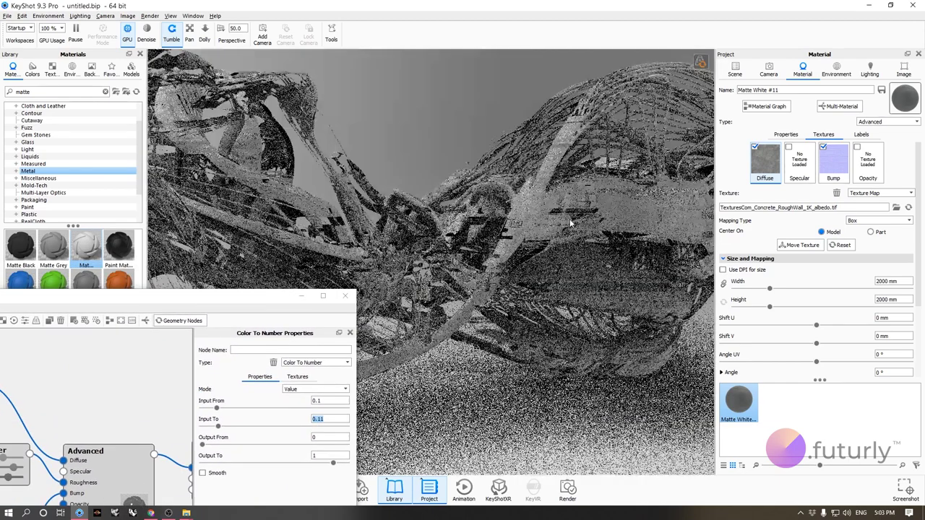
left_click_drag(267, 297, 446, 132)
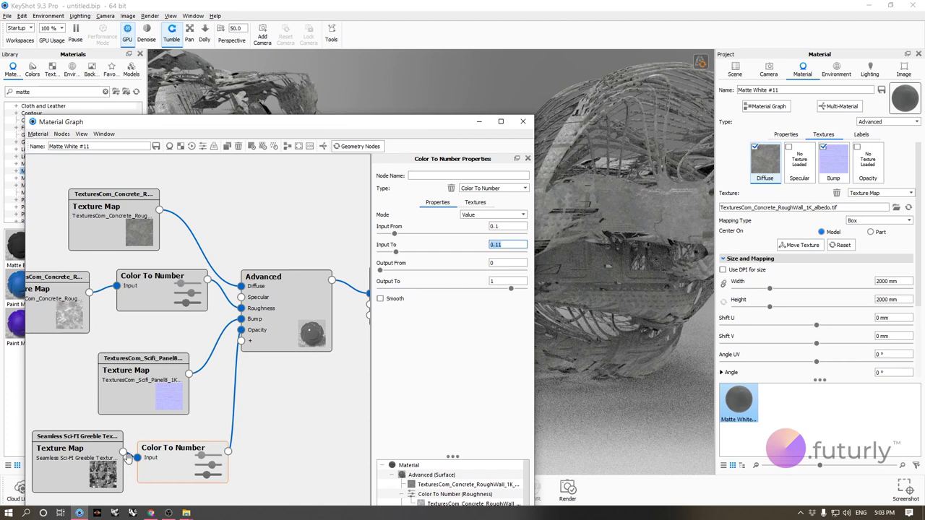
left_click(86, 470)
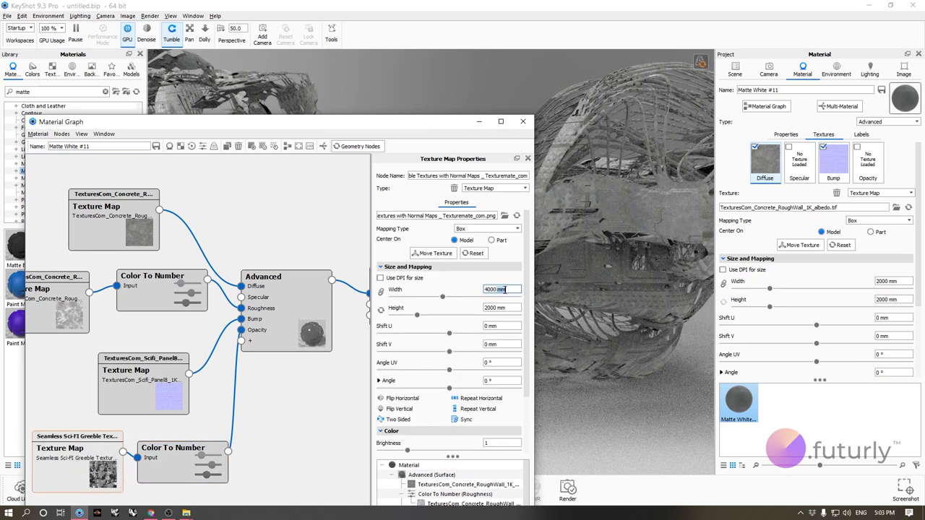
key("Return")
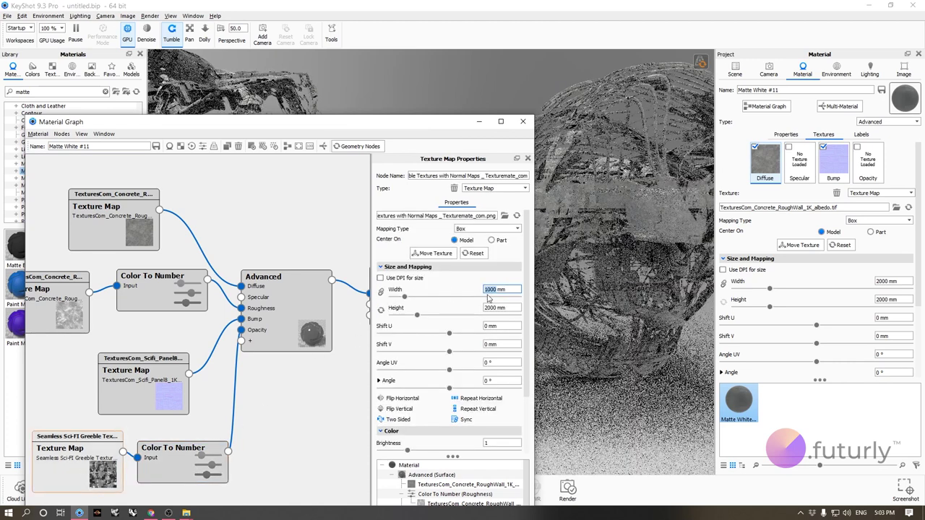
Step: Disconnect the greeble texture's Color To Number node from the Advanced material's Opacity input
left_click_drag(396, 124, 232, 361)
left_click_drag(457, 246, 515, 138)
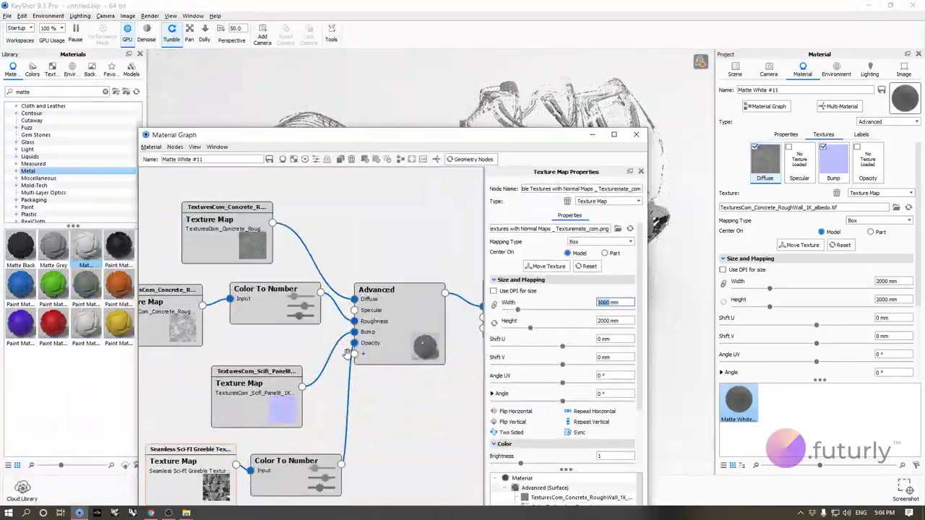
left_click_drag(353, 344, 351, 394)
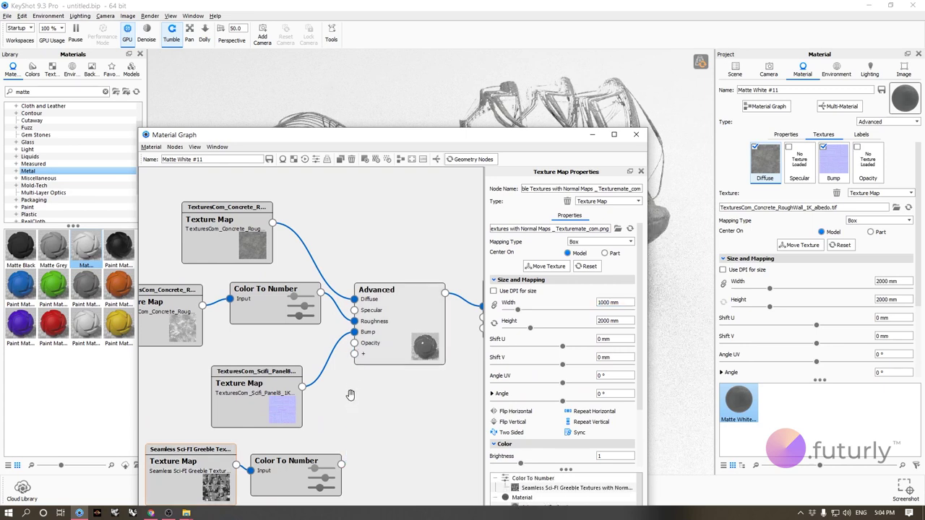
left_click_drag(537, 141, 392, 163)
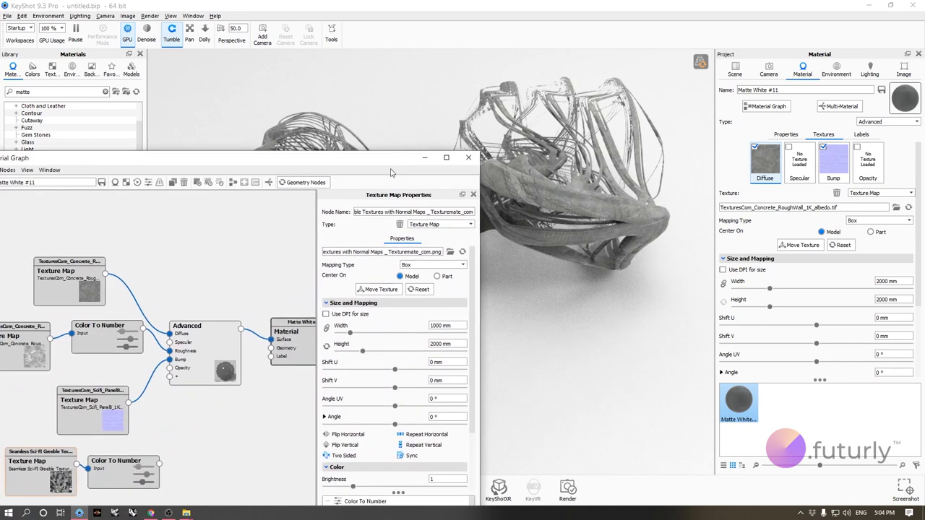
Step: Set the concrete roughness texture map's size to 500 mm, with width and height linked
left_click(460, 326)
left_click(205, 340)
left_click(21, 355)
left_click(455, 326)
key("Return")
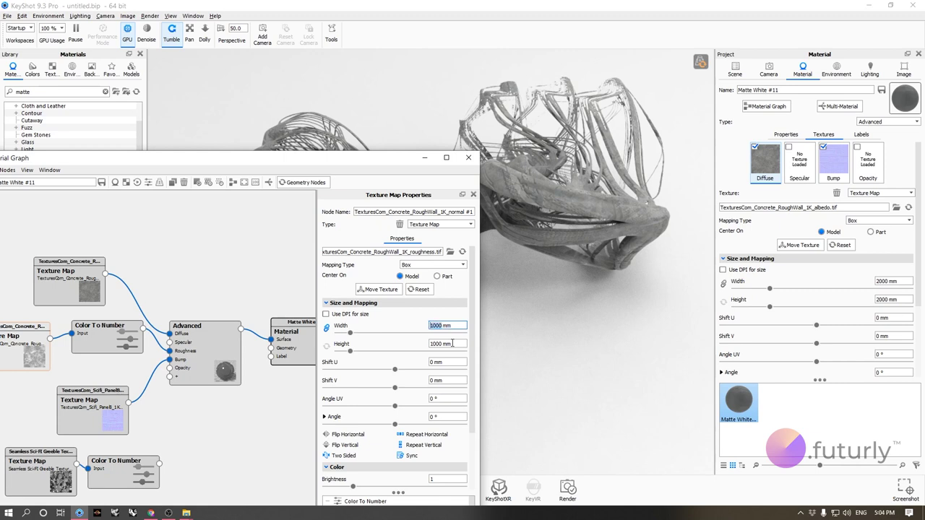
left_click(453, 345)
type("500")
key("Return")
Step: Set the concrete albedo texture map's width and height to 500 mm and link the two dimensions
double_click(76, 293)
left_click_drag(458, 328, 334, 318)
type("500")
left_click(450, 343)
left_click_drag(450, 343, 400, 345)
type("500")
key("Return")
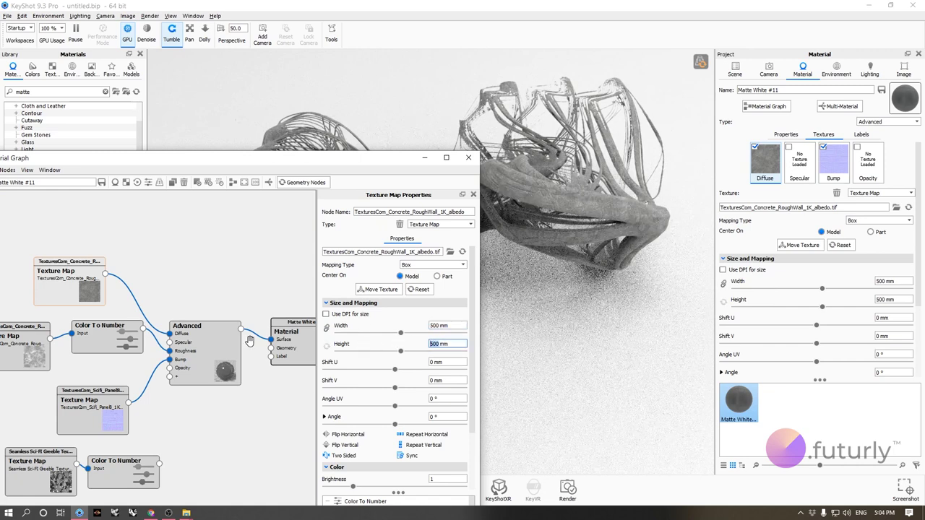
left_click(326, 329)
Step: Set the sci-fi panel normal map's width and height to 200 mm, and close the material graph
left_click(101, 403)
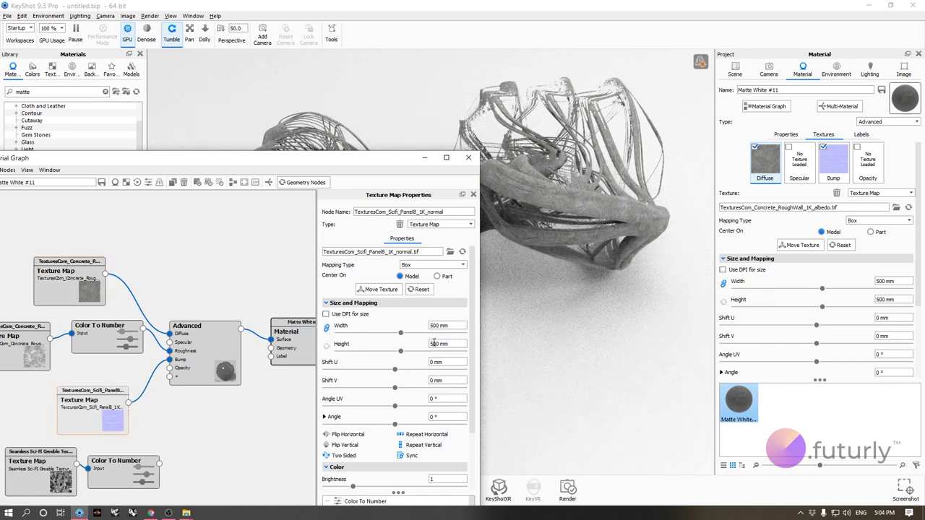
left_click(451, 326)
type("100")
key("Return")
type("200")
left_click(433, 341)
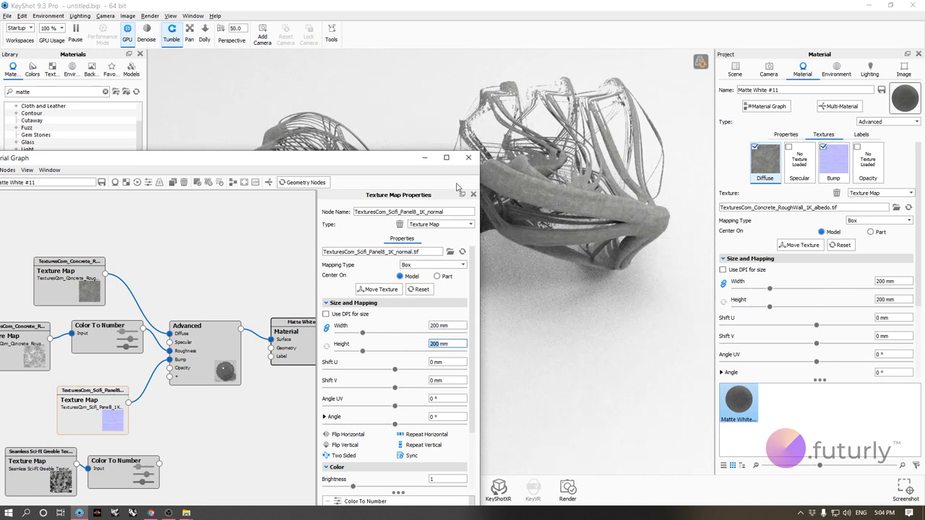
left_click(469, 157)
Step: Rename the material "Concrete Sci Fi" and save it to the library's Architectural > Concrete folder
left_click_drag(434, 290, 366, 300)
scroll(366, 300, "up", 3)
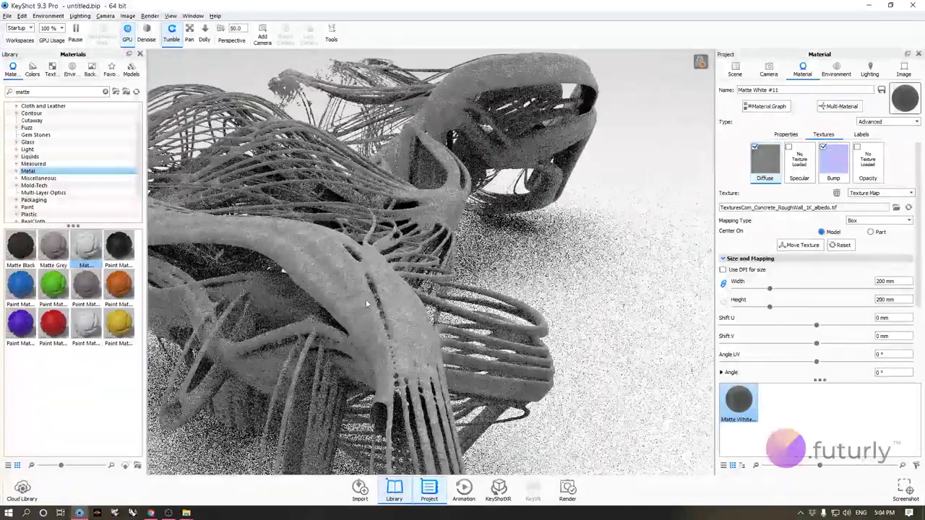
left_click_drag(431, 303, 672, 303)
triple_click(792, 88)
type("Concrete Sci Fi")
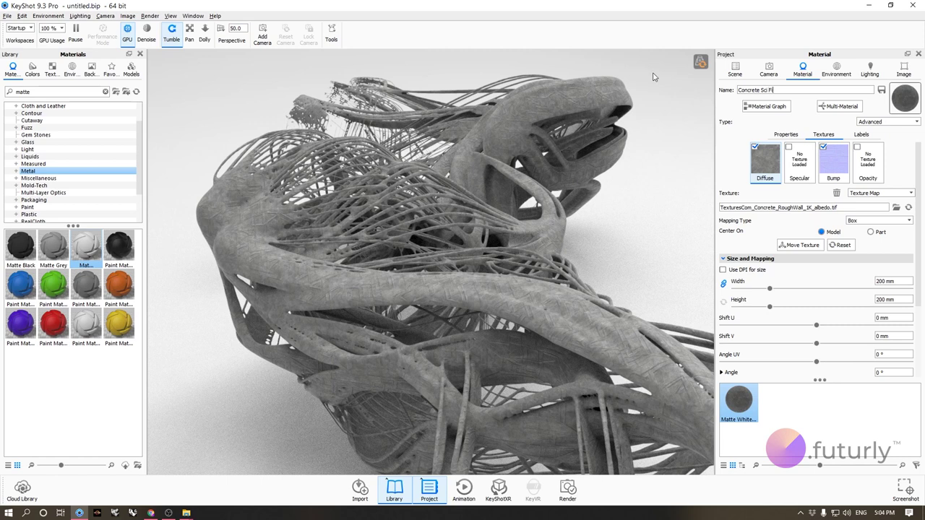
left_click(881, 90)
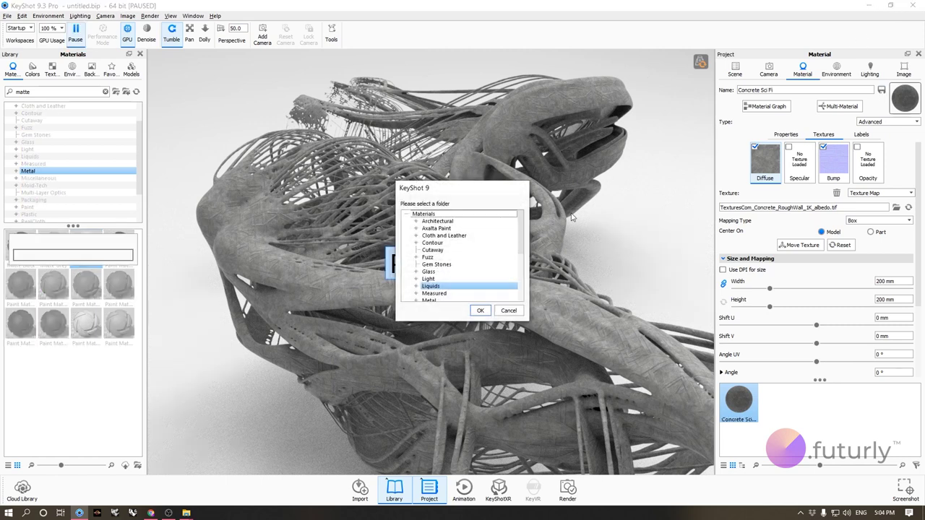
left_click(417, 221)
left_click(443, 228)
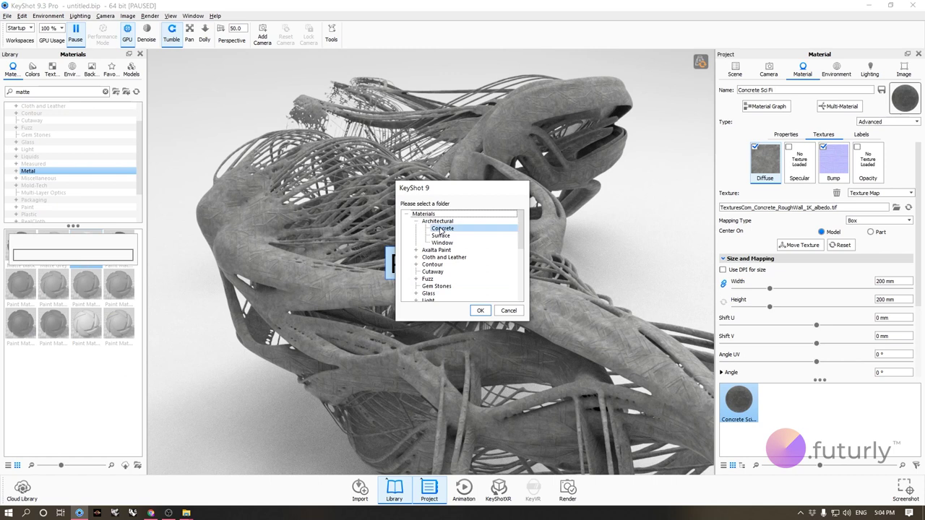
left_click(480, 311)
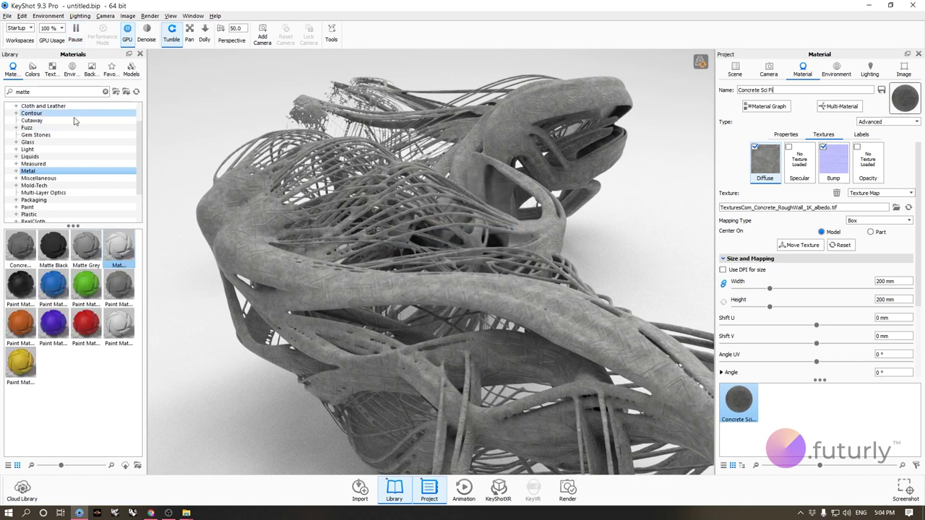
Step: Apply the first concrete material from the library's Architectural > Concrete folder to the model
left_click(36, 121)
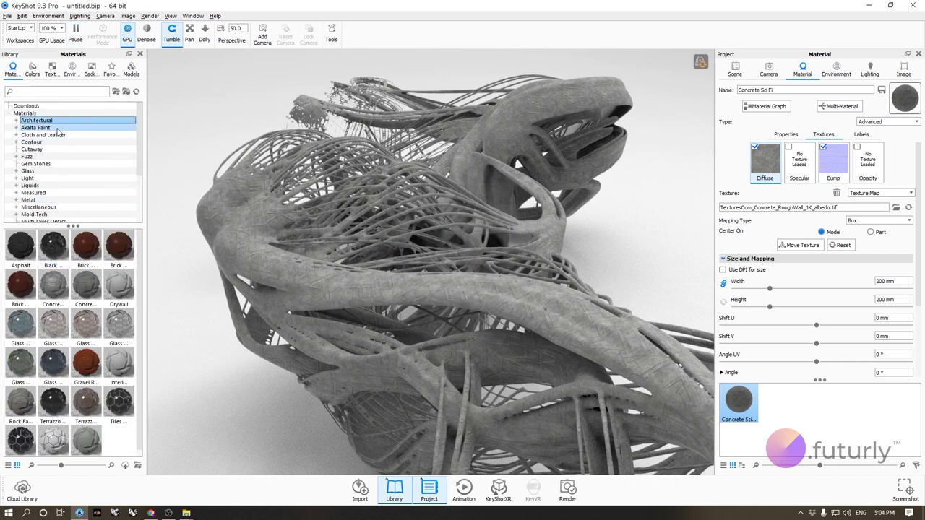
left_click(15, 122)
left_click(40, 128)
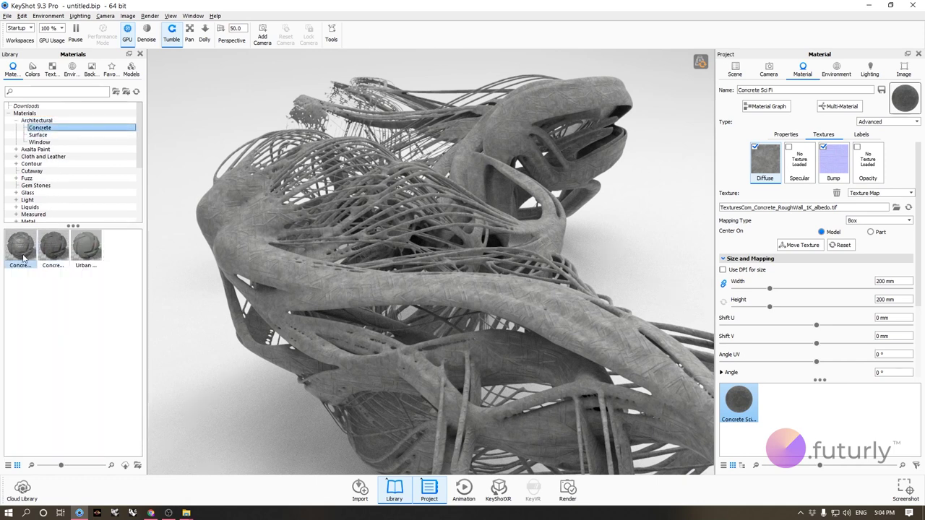
left_click_drag(24, 257, 234, 274)
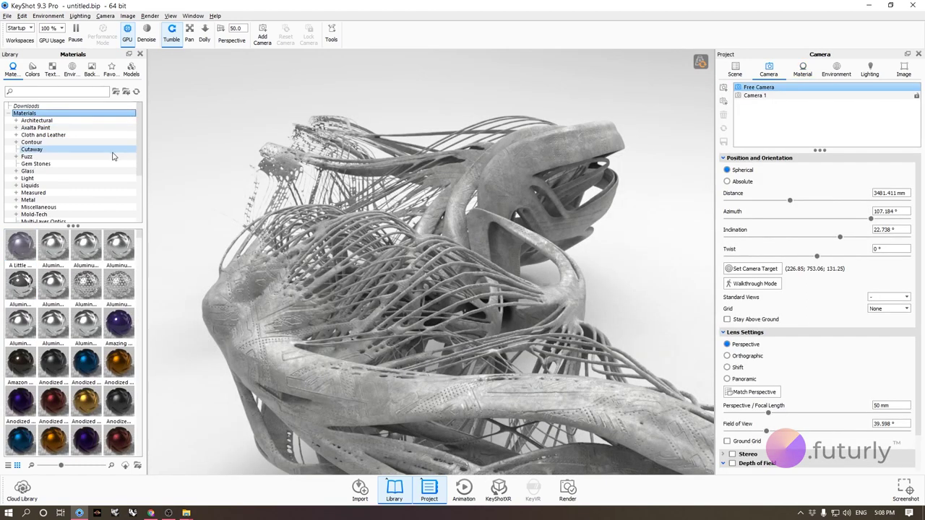
Step: Apply the Translucent Orange material from the Translucent library folder to the model and open its properties
scroll(109, 166, "down", 3)
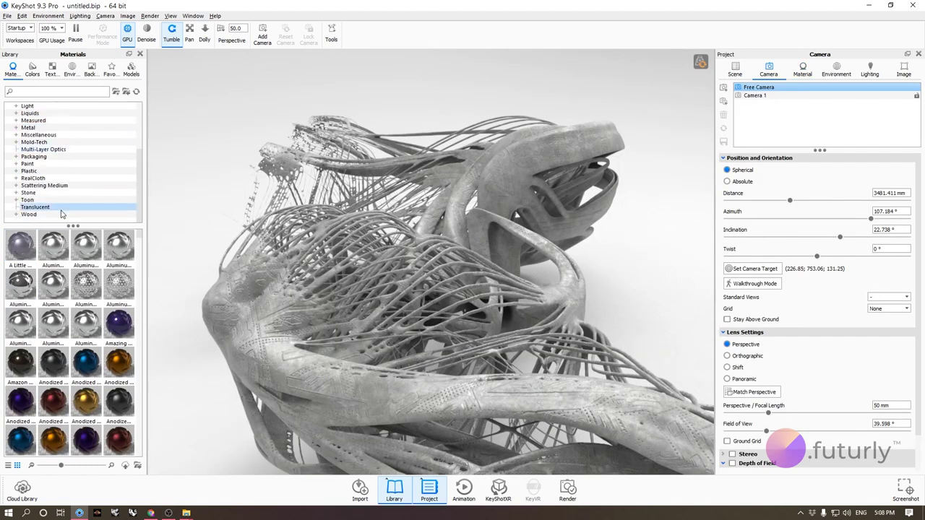
left_click(79, 207)
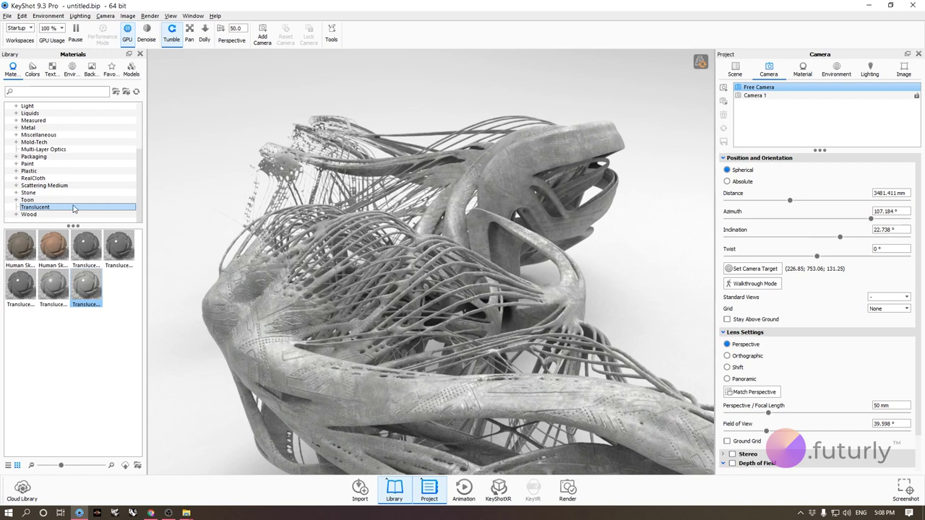
left_click_drag(80, 295, 248, 301)
scroll(435, 320, "down", 4)
left_click_drag(435, 321, 522, 287)
double_click(489, 258)
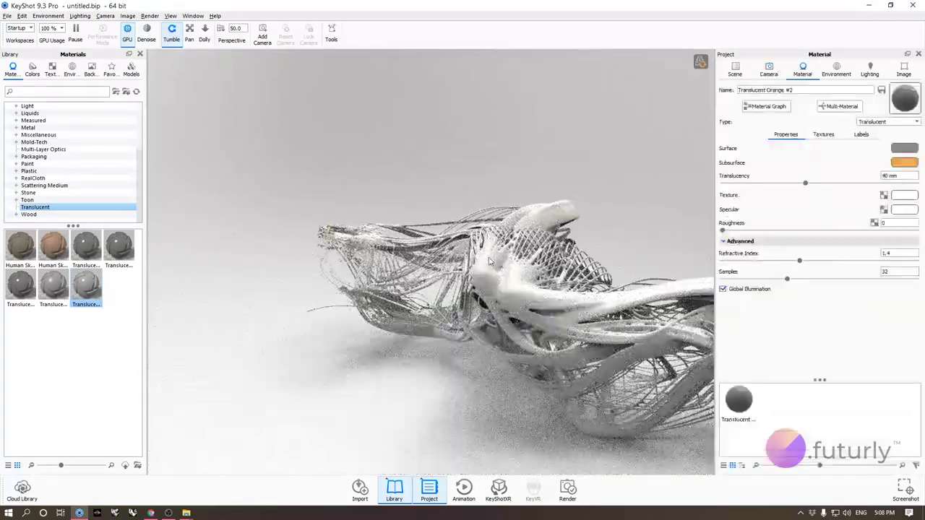
Step: Examine how the translucent material renders on the model's thin strands and perforated tips from several angles
scroll(374, 335, "up", 10)
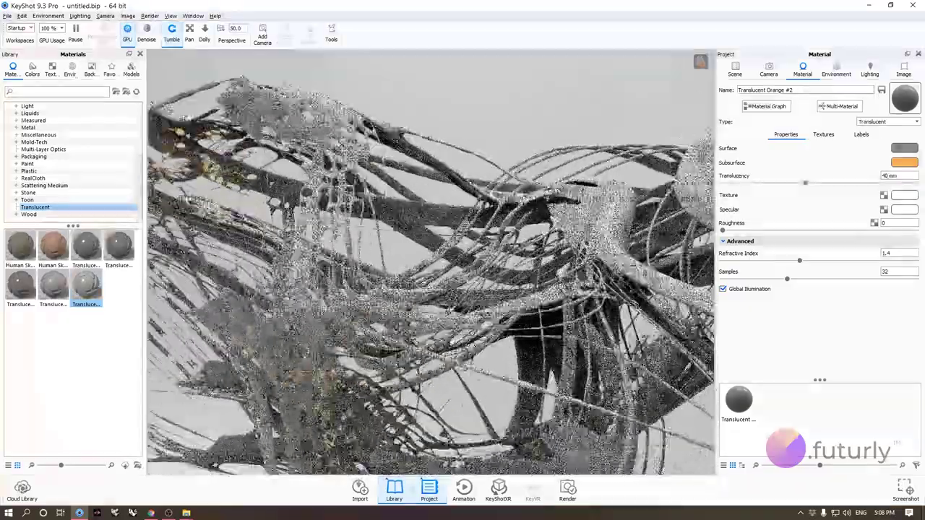
middle_click_drag(188, 124, 353, 135)
left_click_drag(354, 133, 435, 174)
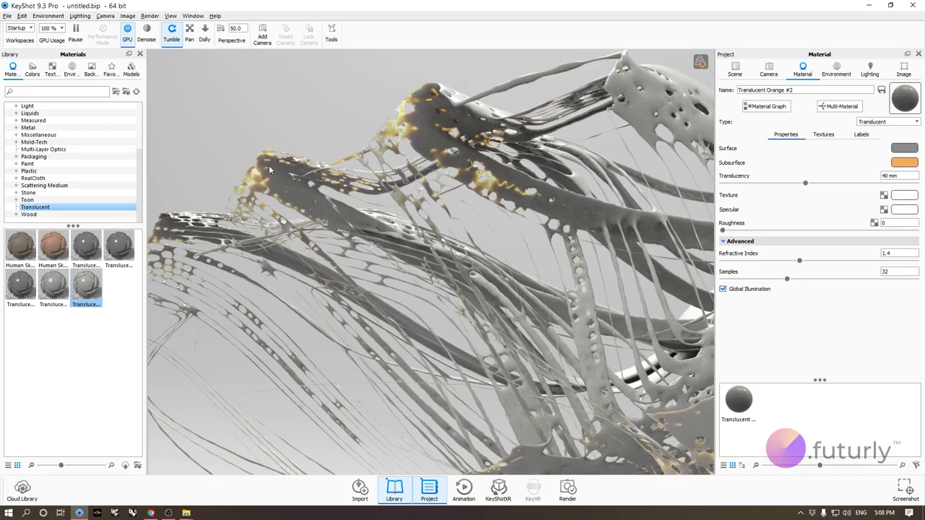
scroll(277, 173, "down", 5)
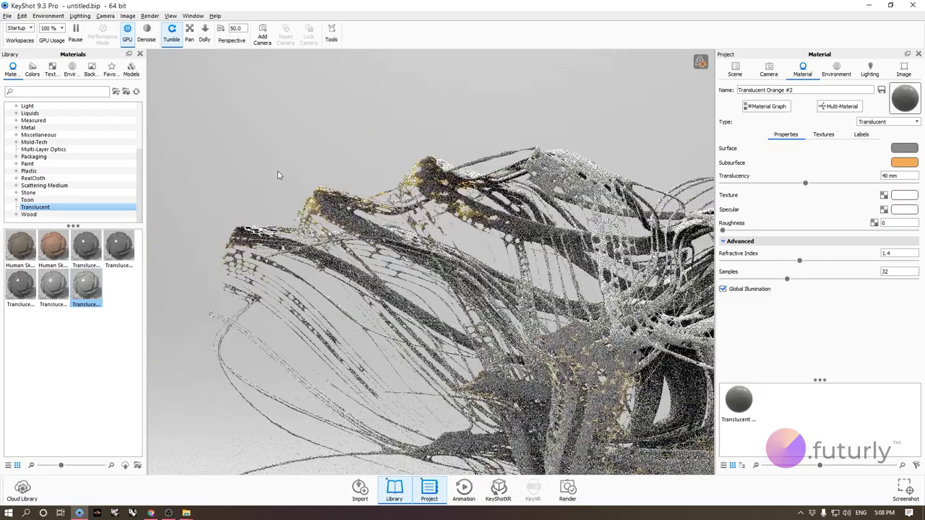
left_click(738, 406)
left_click_drag(446, 184, 347, 241)
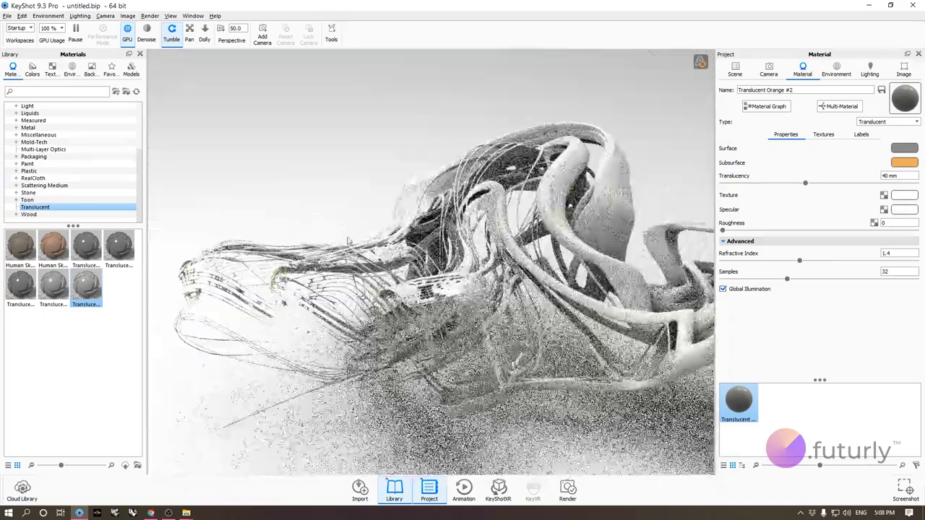
middle_click_drag(348, 241, 221, 230)
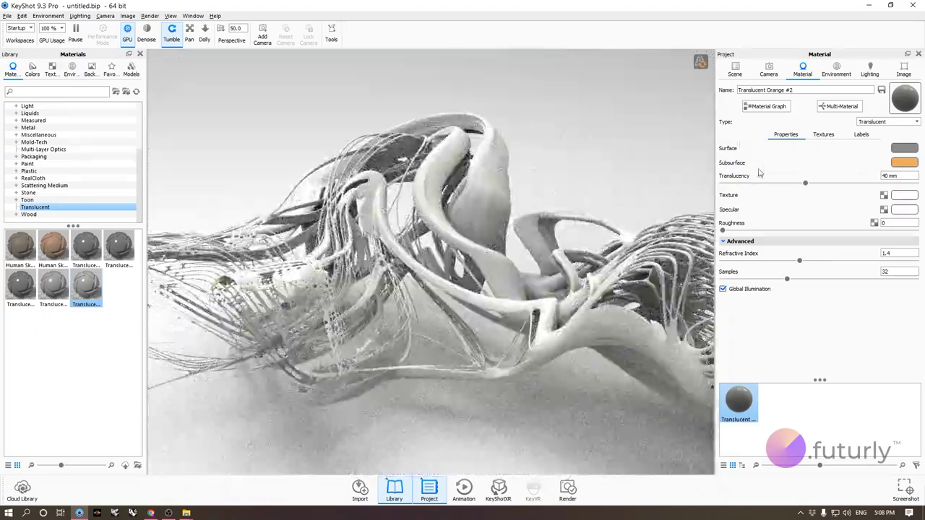
left_click_drag(636, 177, 628, 211)
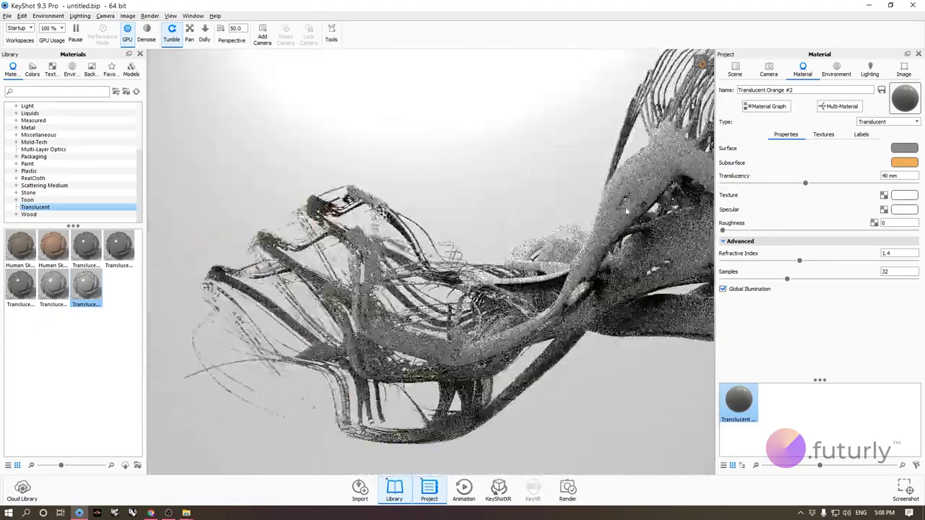
scroll(626, 211, "up", 5)
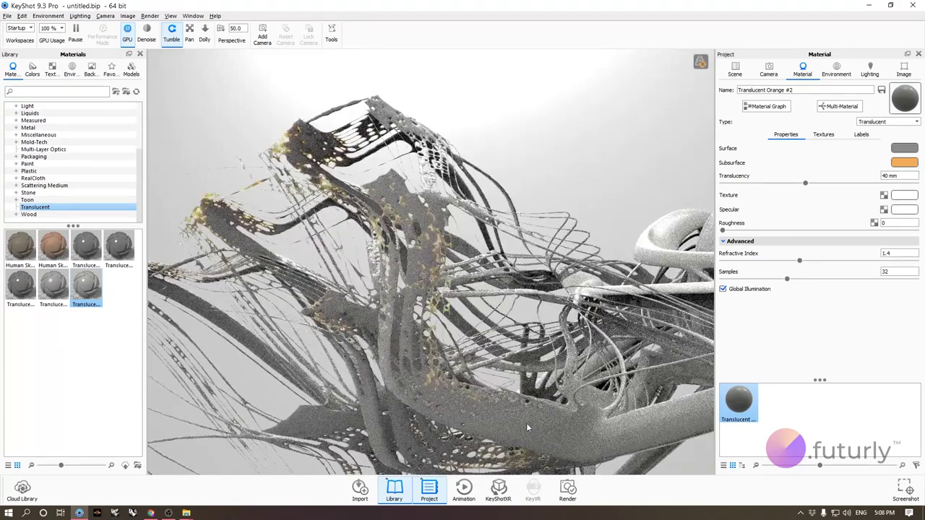
left_click_drag(528, 388, 517, 307)
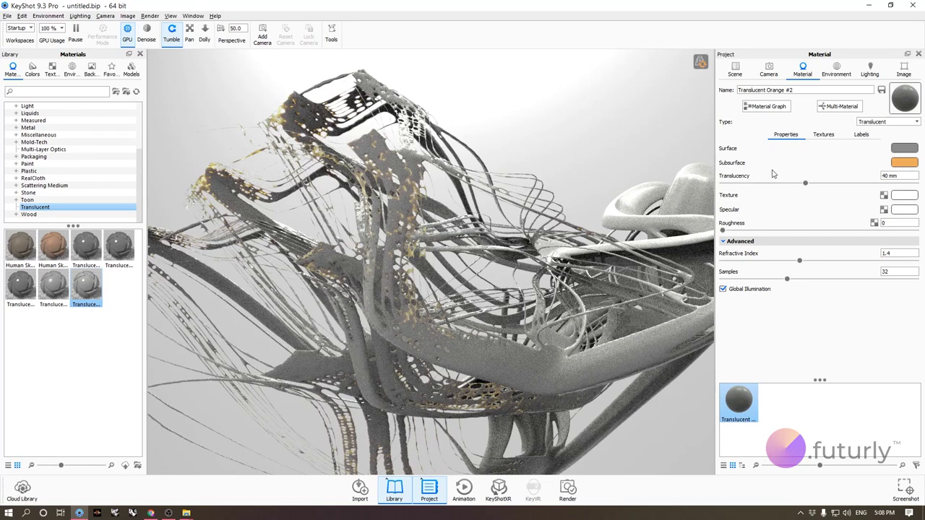
mouse_move(455, 191)
left_mouse_down()
mouse_move(437, 184)
mouse_move(469, 181)
left_mouse_up()
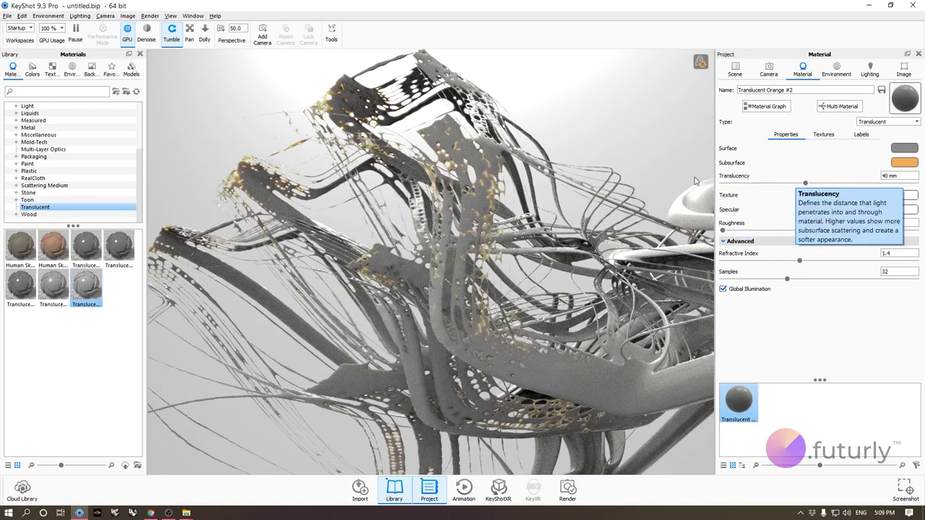
Step: Try a translucency of 200 mm on the translucent material, and settle on 500 mm
left_click(913, 176)
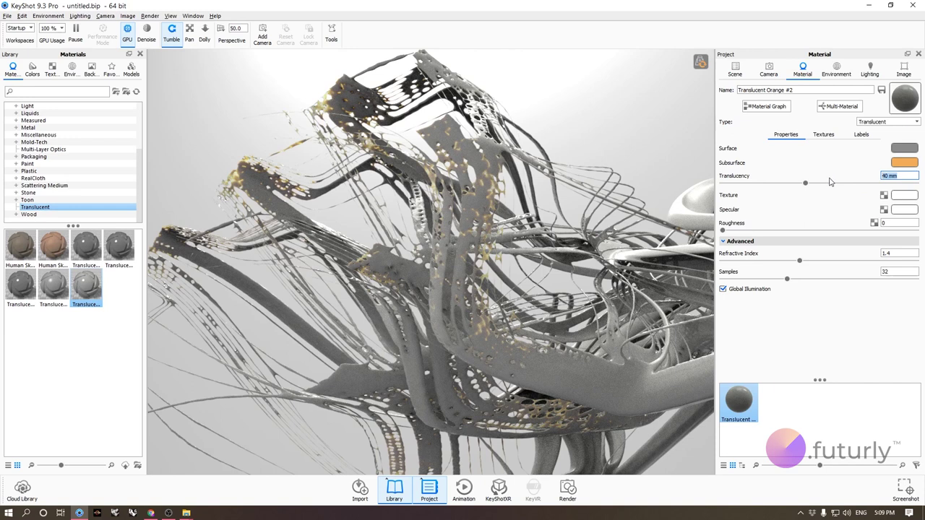
type("20")
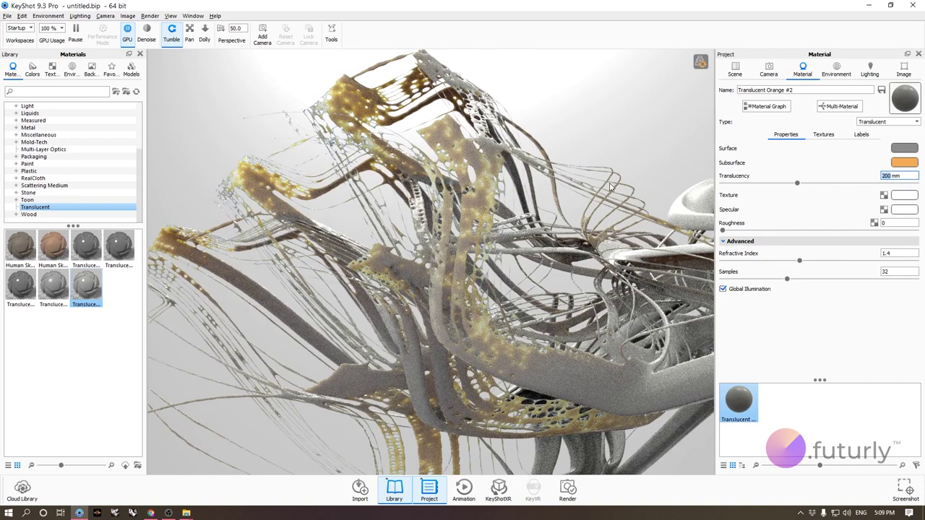
left_click_drag(414, 148, 538, 184)
type("00")
key("Return")
type("500")
key("Return")
Step: Change the material's subsurface colour to lime green (#B7F359)
left_click_drag(653, 181, 509, 322)
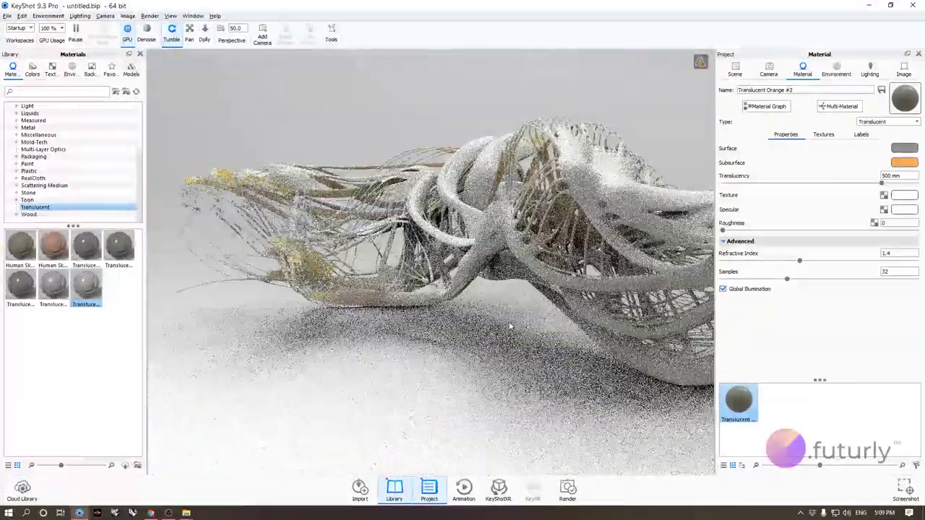
scroll(399, 350, "down", 2)
left_click_drag(400, 351, 577, 195)
scroll(577, 195, "up", 2)
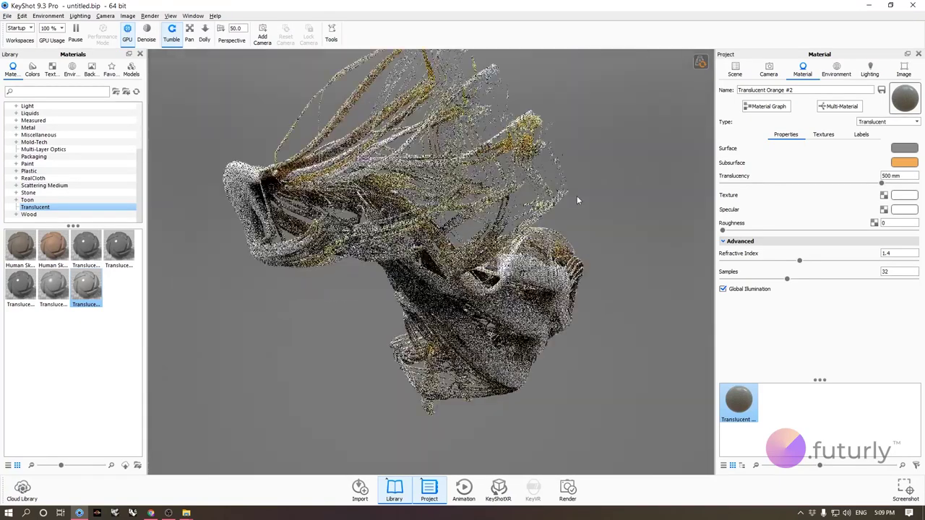
middle_click_drag(581, 237, 600, 245)
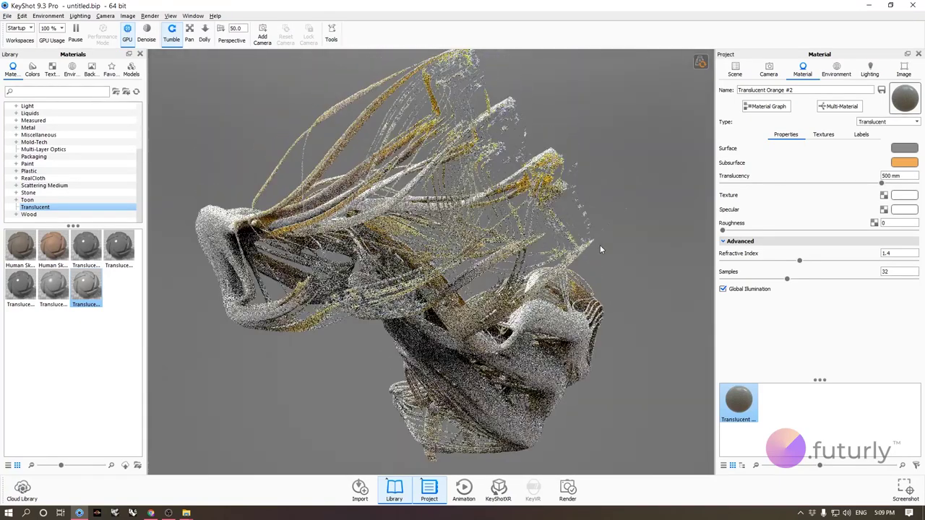
scroll(600, 245, "down", 2)
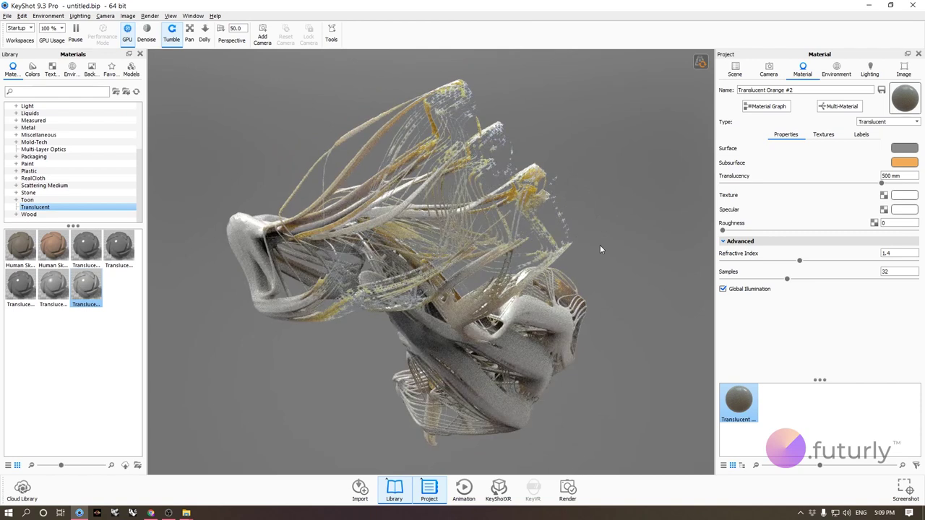
left_click(905, 163)
left_click(485, 111)
left_click_drag(438, 83, 194, 74)
left_click_drag(242, 142, 245, 177)
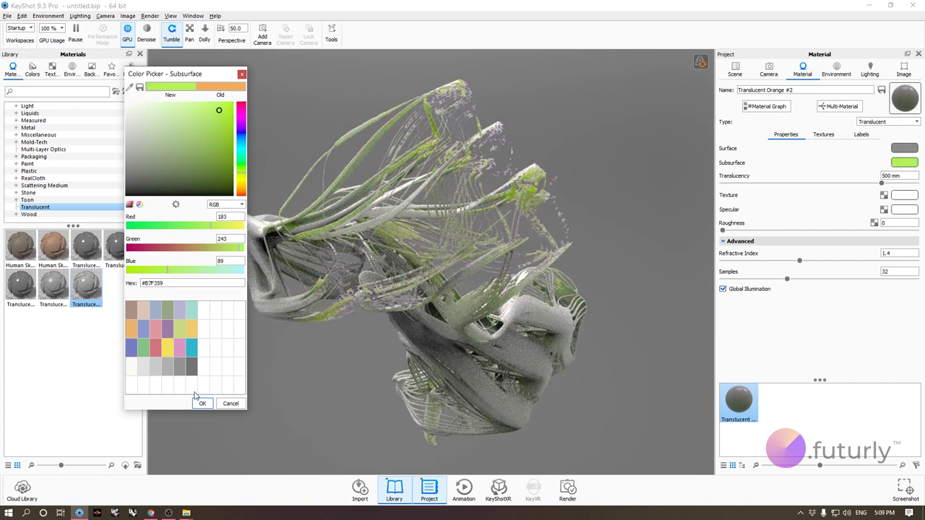
left_click(201, 403)
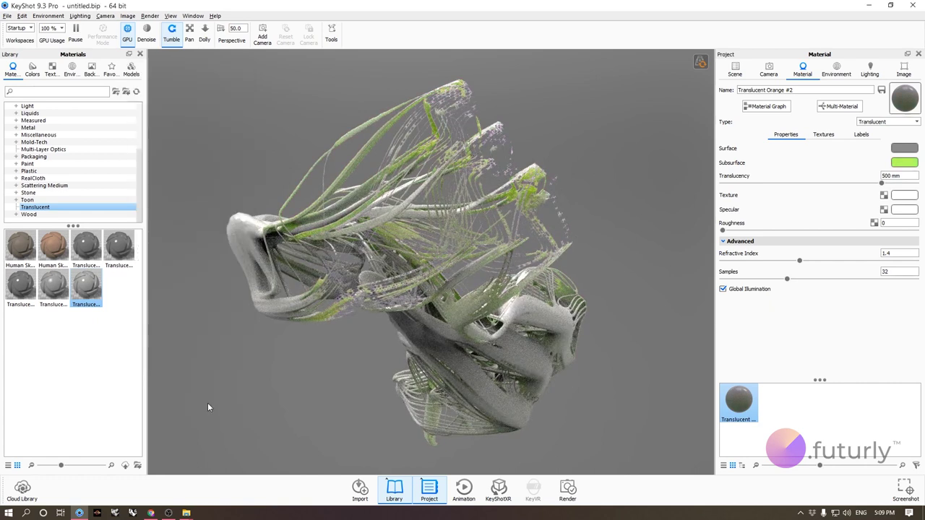
Step: Try dark green (#3F4D3F) as the material's surface colour, and settle on near-white (#FAFAFA)
left_click(904, 149)
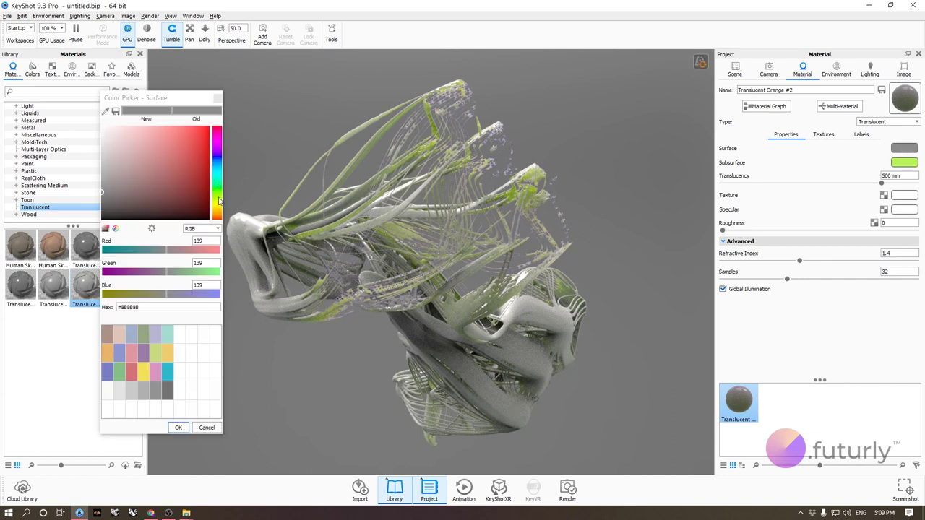
left_click(219, 194)
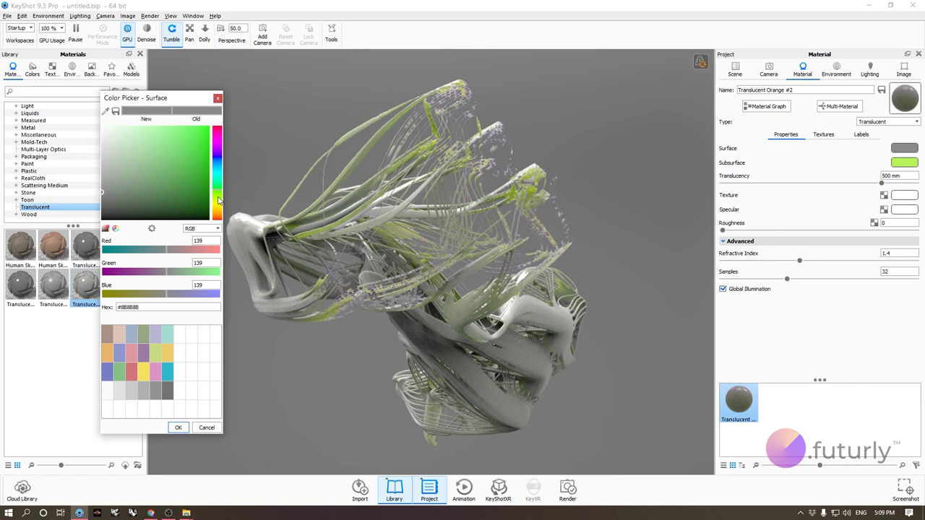
left_click(198, 155)
left_click(135, 129)
mouse_move(134, 129)
left_mouse_down()
mouse_move(157, 206)
mouse_move(138, 211)
left_mouse_up()
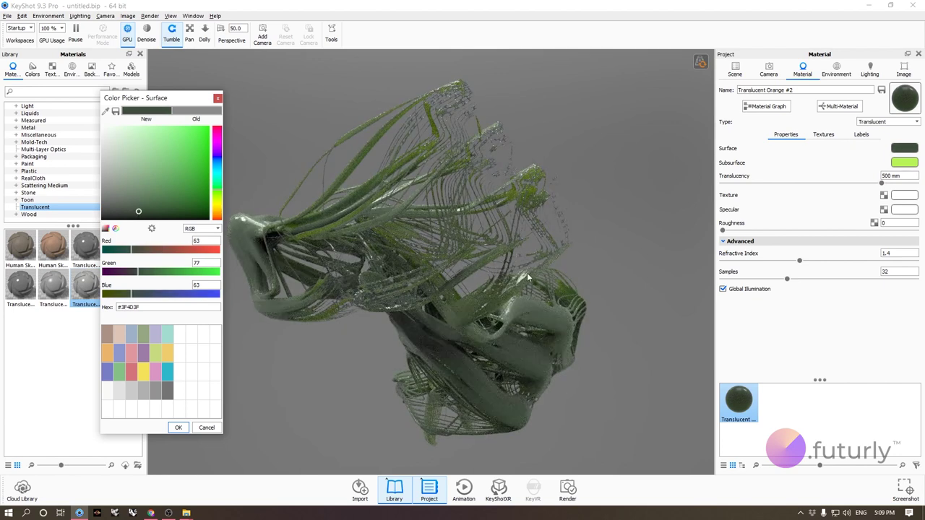
left_click_drag(293, 198, 441, 206)
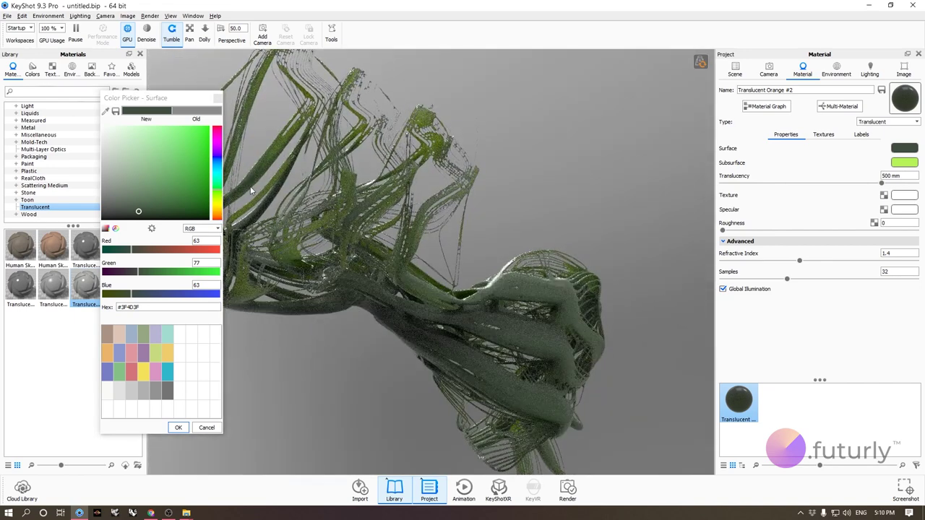
left_click_drag(495, 217, 564, 251)
left_click_drag(120, 149, 102, 128)
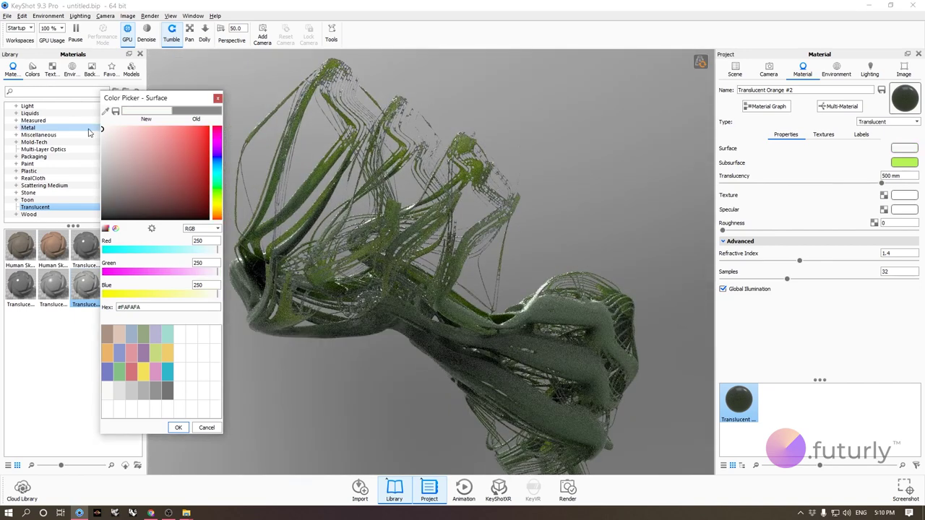
left_click(177, 427)
Step: Add a Texture Map node with the Seamless Sci-Fi Greeble image to the material graph and connect it to the Translucent node's Bump input
left_click_drag(598, 291, 556, 221)
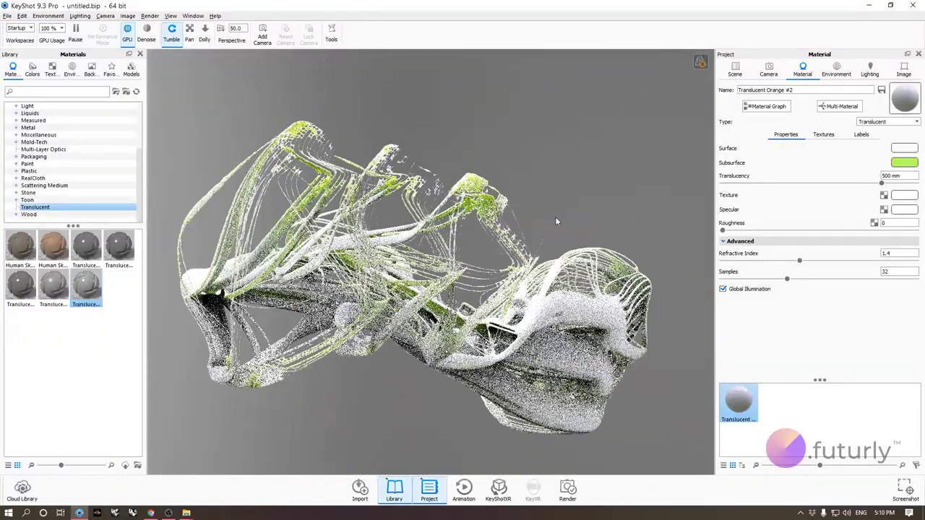
left_click(769, 106)
left_click_drag(335, 170, 850, 128)
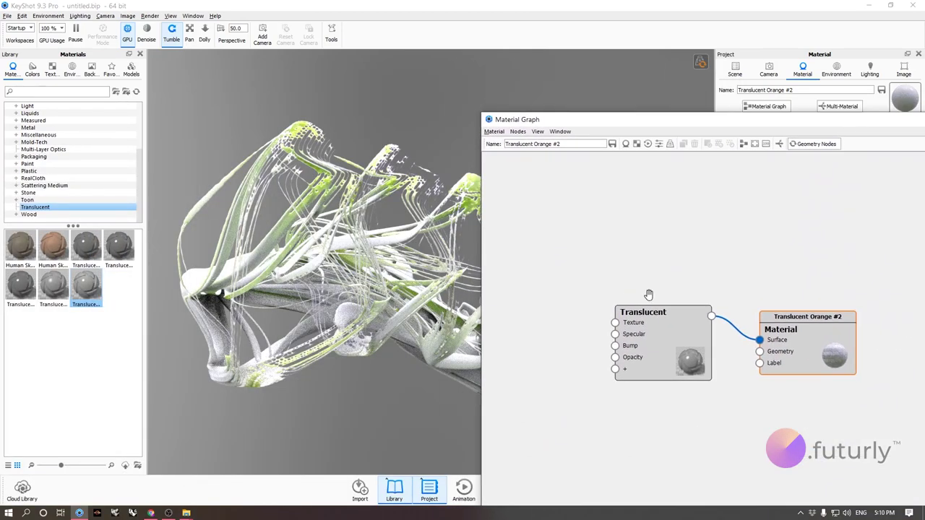
right_click(506, 309)
mouse_move(533, 355)
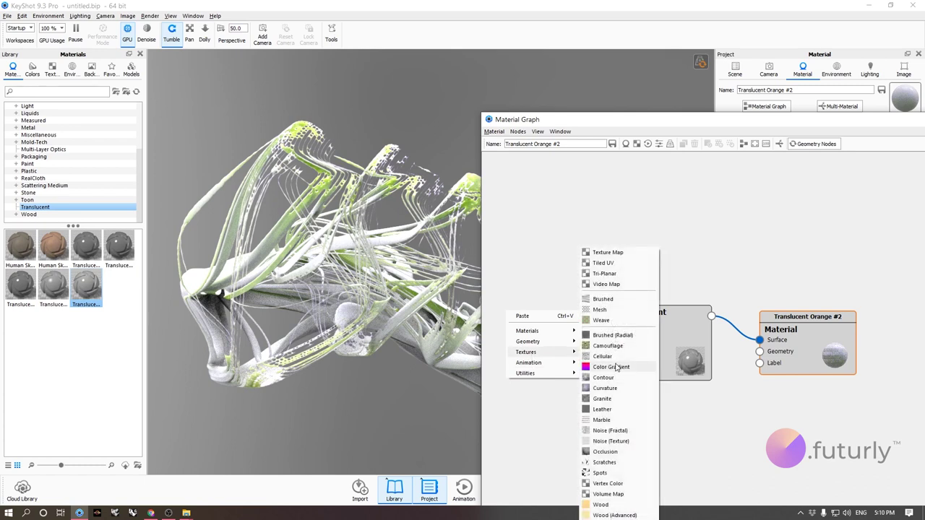
left_click(607, 253)
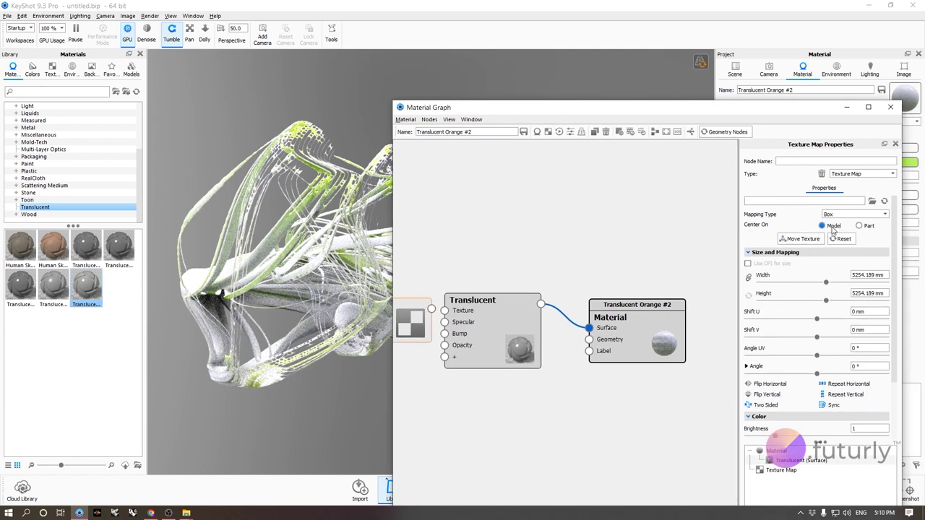
left_click(872, 203)
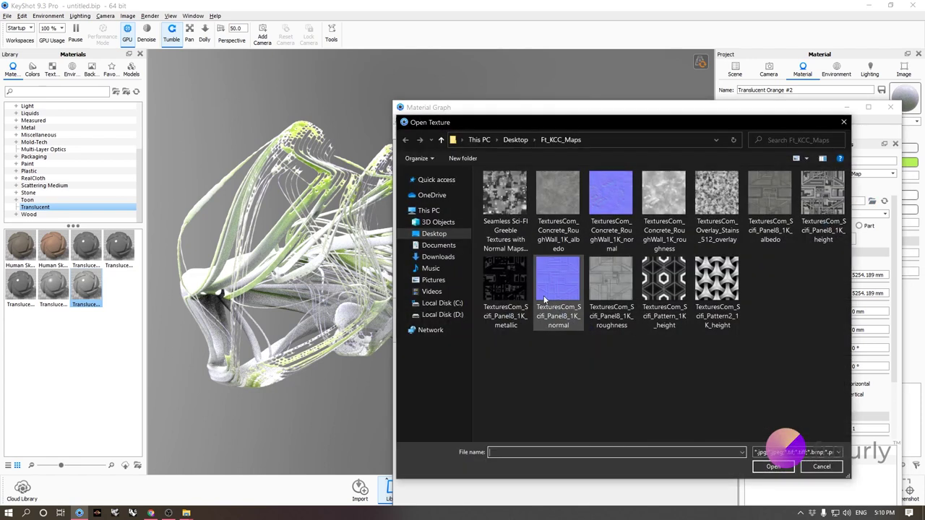
double_click(511, 230)
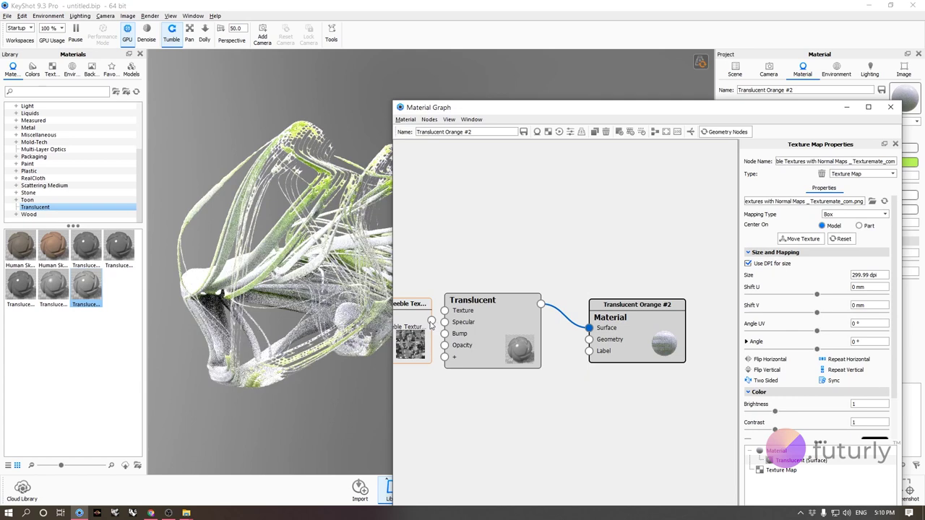
mouse_move(446, 336)
left_mouse_down()
mouse_move(446, 346)
mouse_move(444, 333)
left_mouse_up()
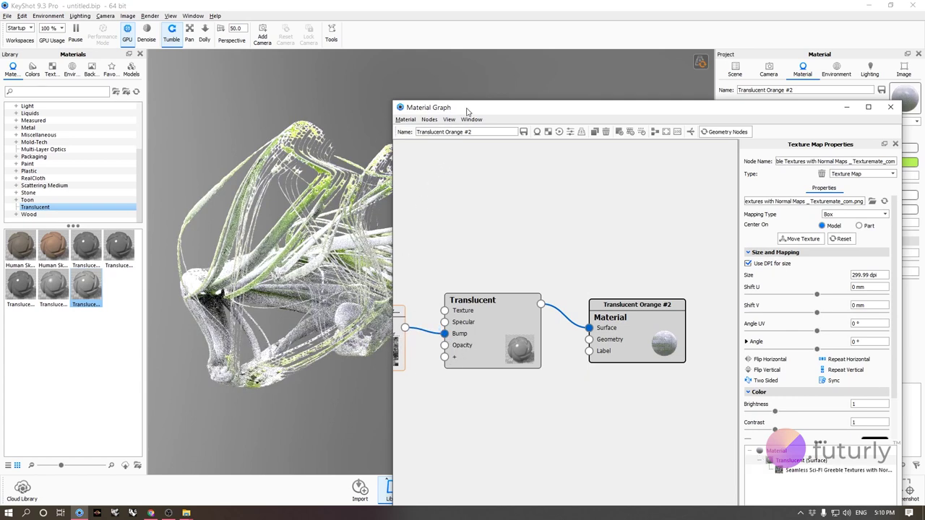
Step: Turn off the Normal Map option for the greeble bump texture
left_click_drag(467, 112, 524, 322)
left_click_drag(506, 261, 430, 222)
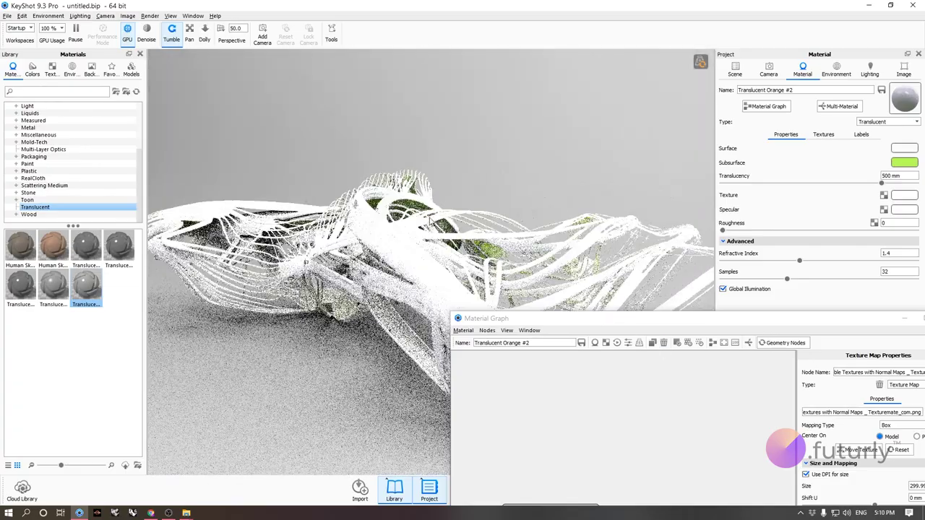
scroll(430, 221, "up", 5)
middle_click_drag(411, 197, 420, 283)
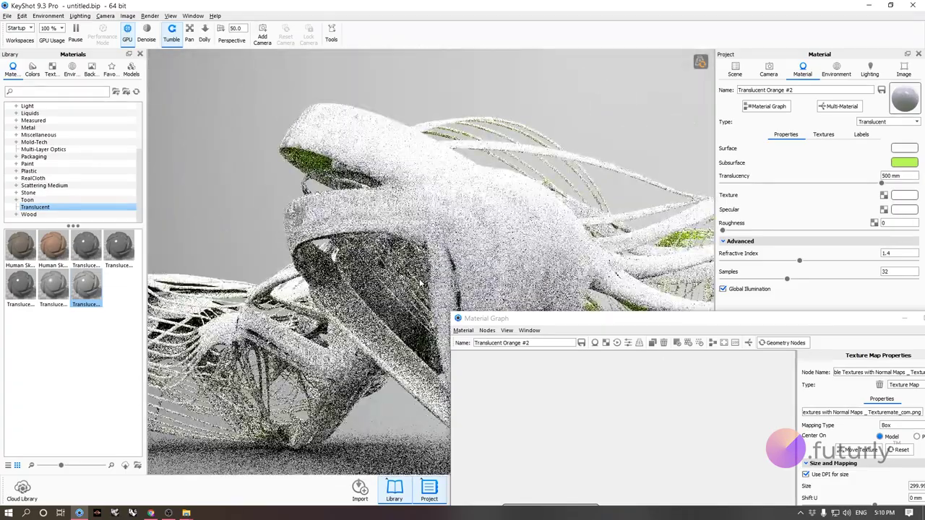
left_click_drag(542, 323, 586, 88)
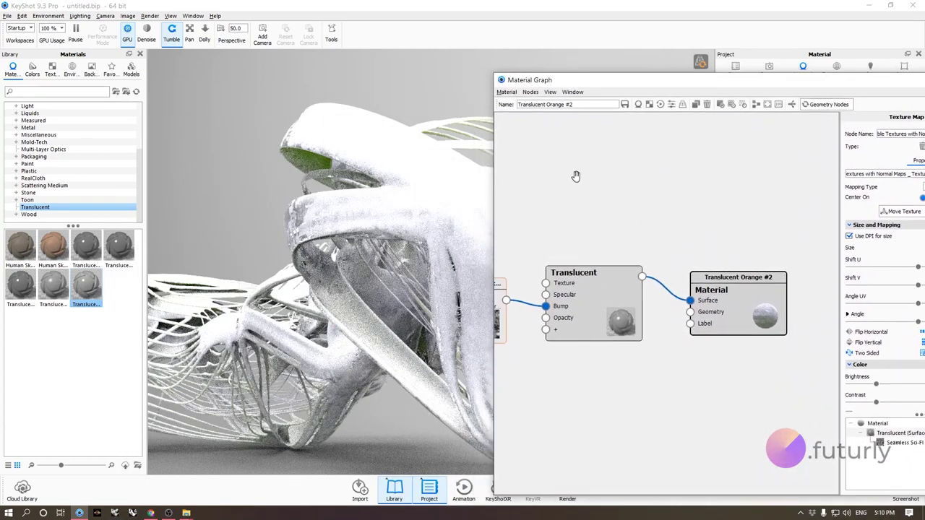
scroll(579, 196, "down", 2)
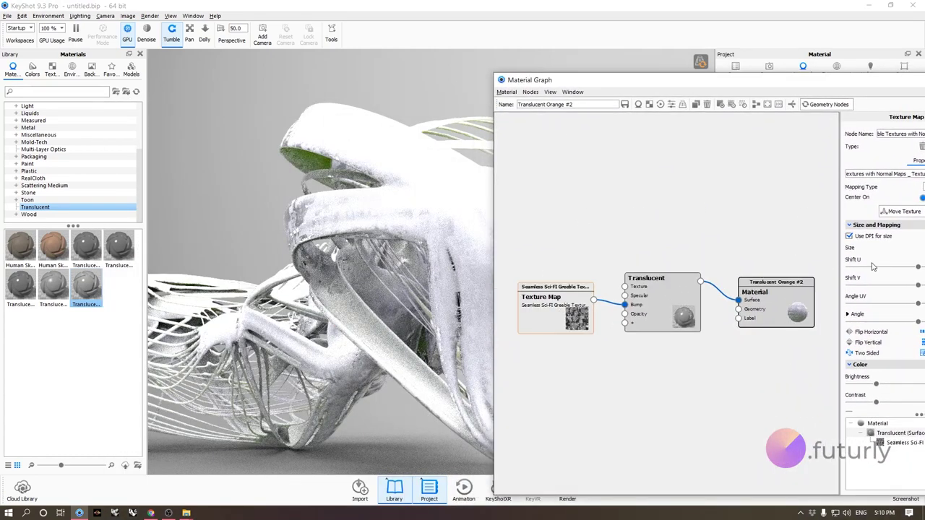
scroll(876, 269, "down", 1)
left_click_drag(699, 74, 512, 39)
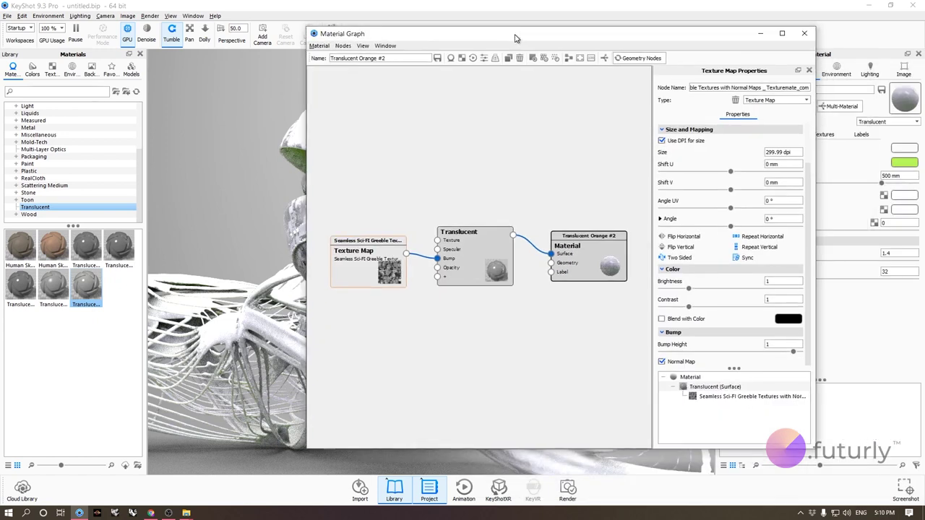
left_click(671, 373)
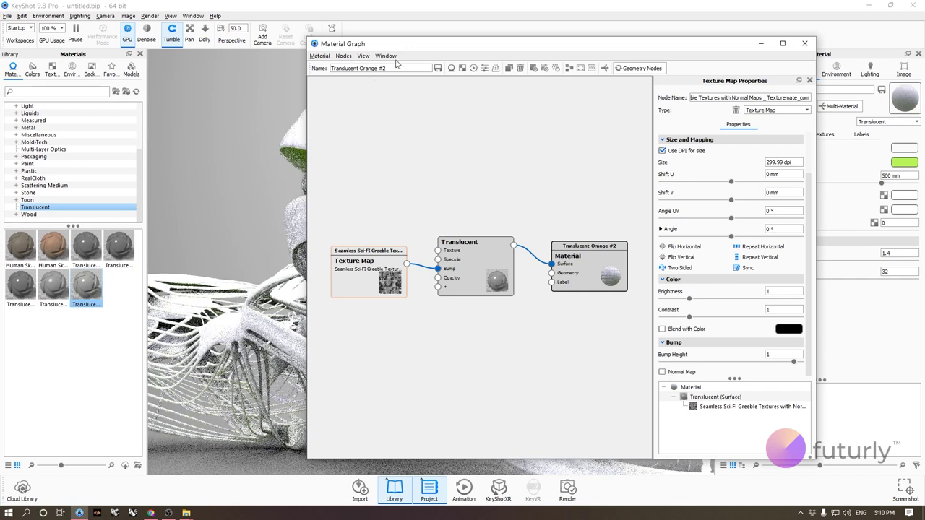
Step: Disable DPI-based sizing for the greeble texture, set its width and height to 1000 mm, and set the bump height to 2
left_click_drag(445, 51, 4, 63)
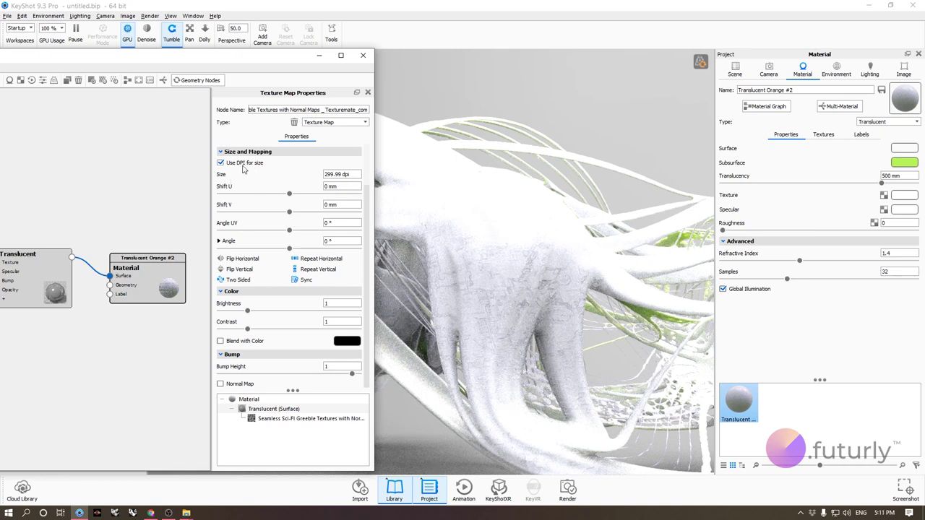
left_click(220, 163)
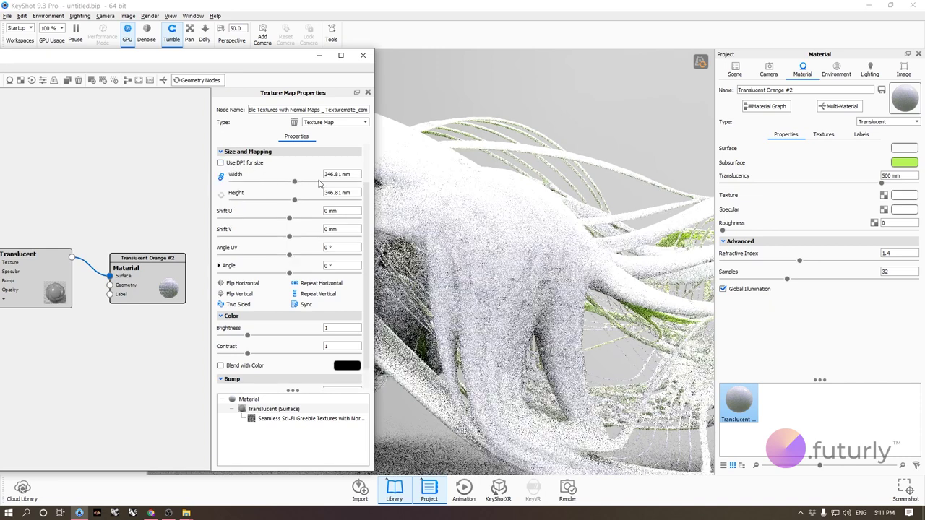
left_click(340, 174)
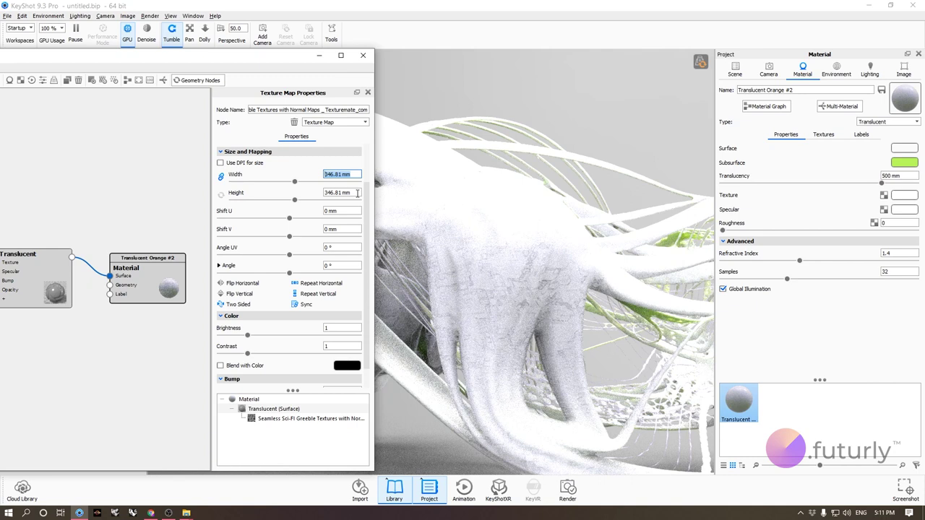
type("1000")
left_click(357, 193)
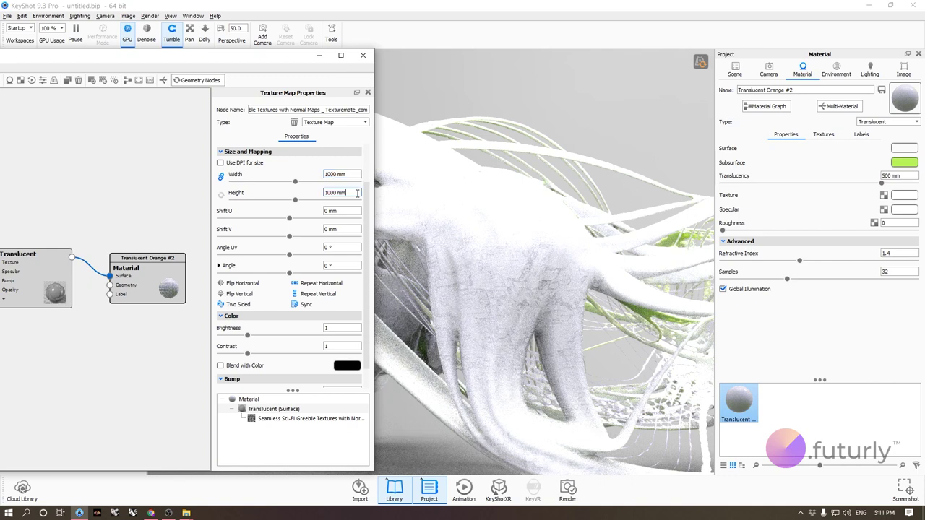
scroll(320, 267, "down", 2)
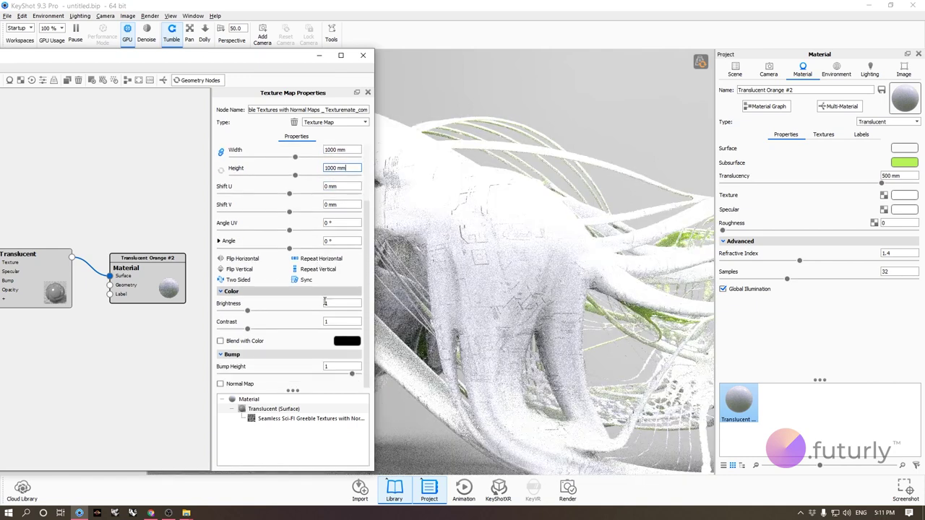
type("2")
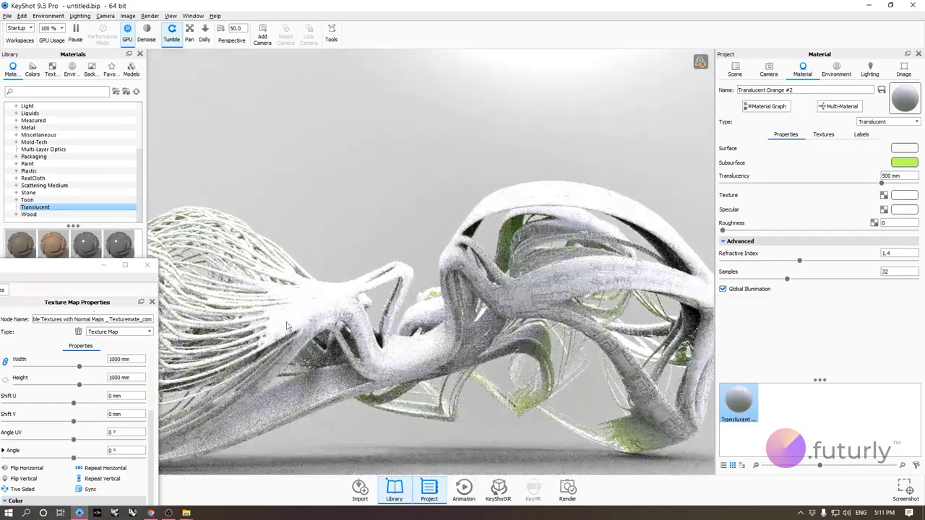
Step: Lower the lighting environment's brightness to 0.28
left_click_drag(413, 303, 433, 354)
left_click_drag(466, 218, 436, 285)
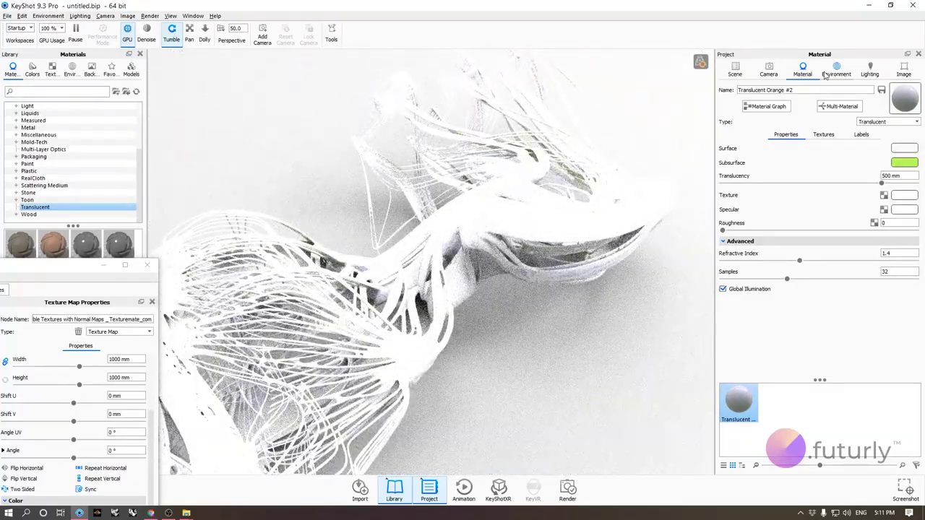
left_click(837, 70)
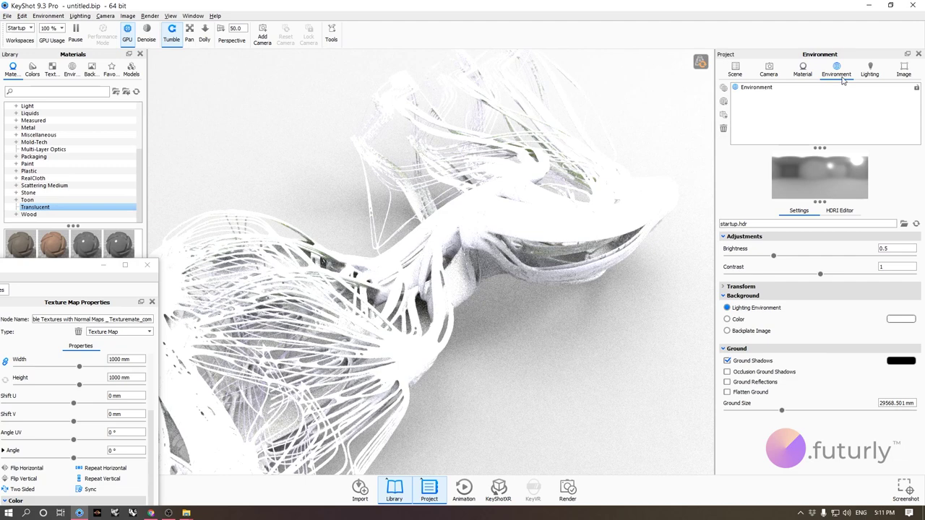
left_click_drag(778, 260, 755, 260)
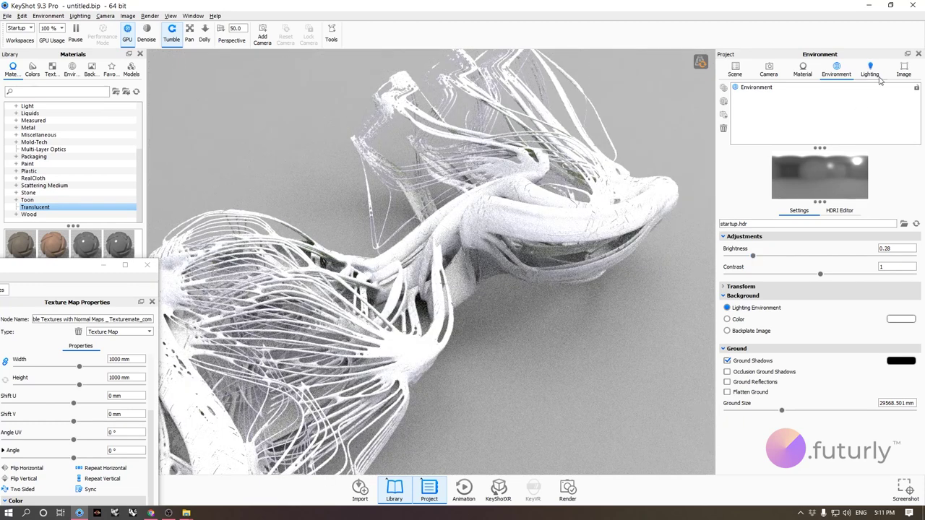
Step: Lower the image exposure and open the organic model's translucent material for editing
left_click(903, 71)
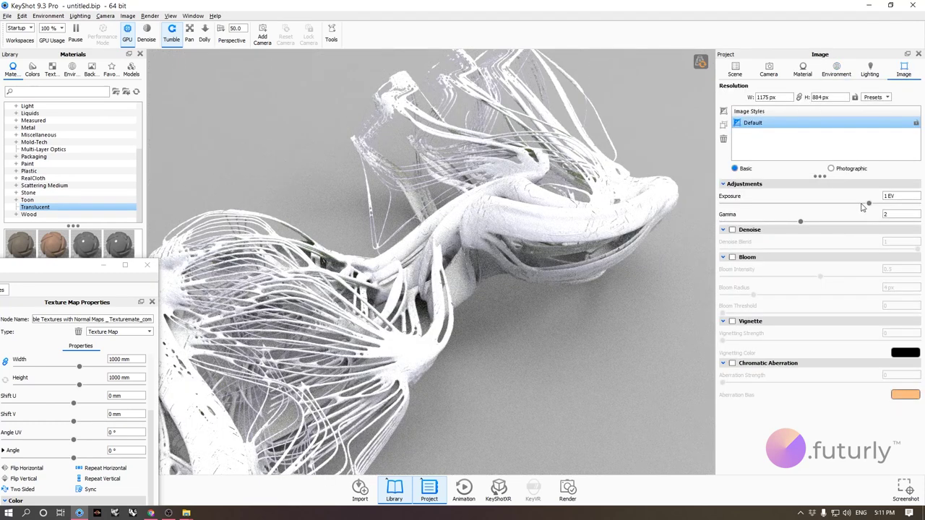
left_click_drag(870, 205, 840, 206)
left_click_drag(568, 260, 626, 296)
double_click(551, 260)
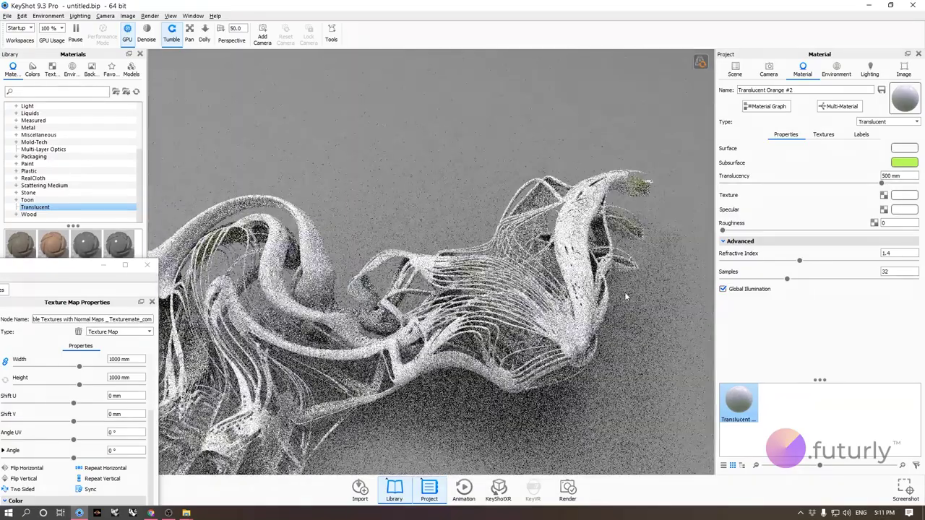
Step: Set the greeble texture's width and height to 2000 mm in the material graph
scroll(615, 262, "up", 5)
left_click_drag(499, 201, 395, 210)
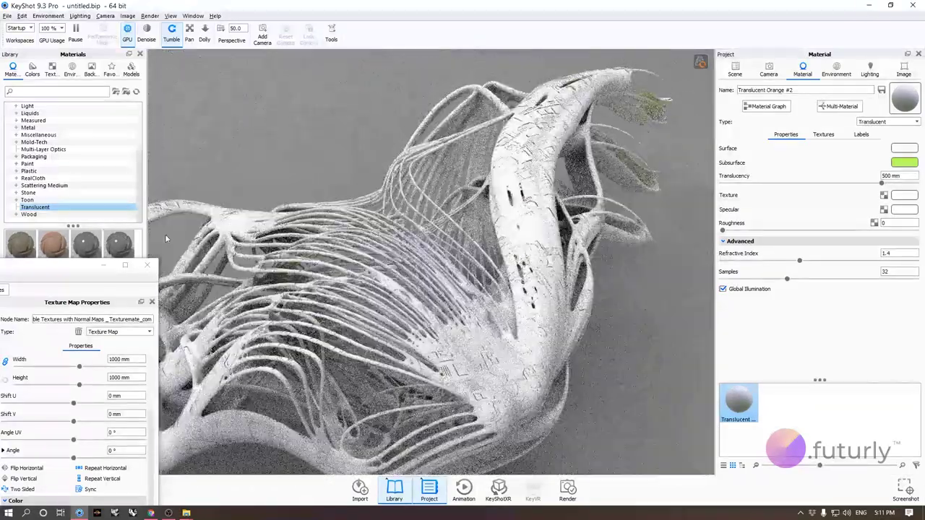
left_click_drag(62, 266, 440, 115)
left_click(514, 208)
left_click(513, 208)
left_click_drag(514, 207, 484, 220)
type("2000")
left_click(512, 226)
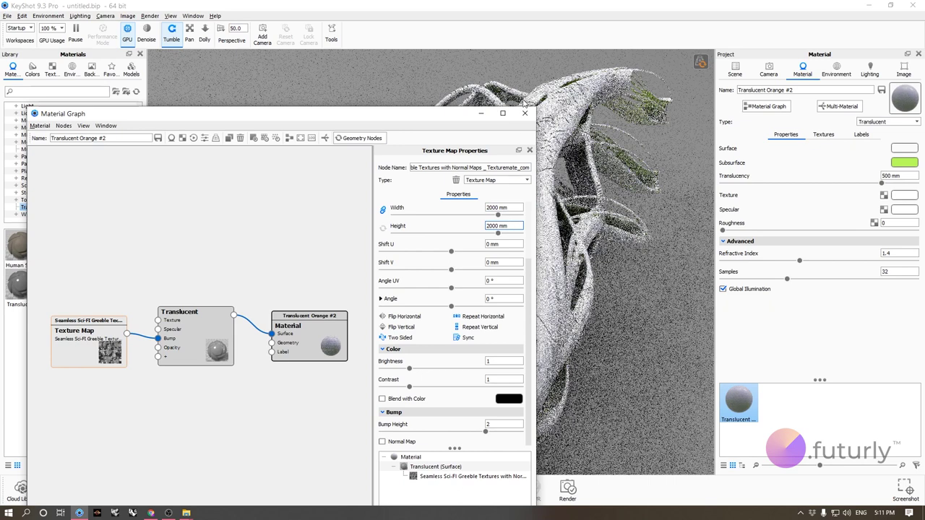
Step: Reduce the greeble texture's bump height to 1 and minimize the material graph
left_click(486, 363)
left_click_drag(496, 424, 452, 420)
type("1")
key("Return")
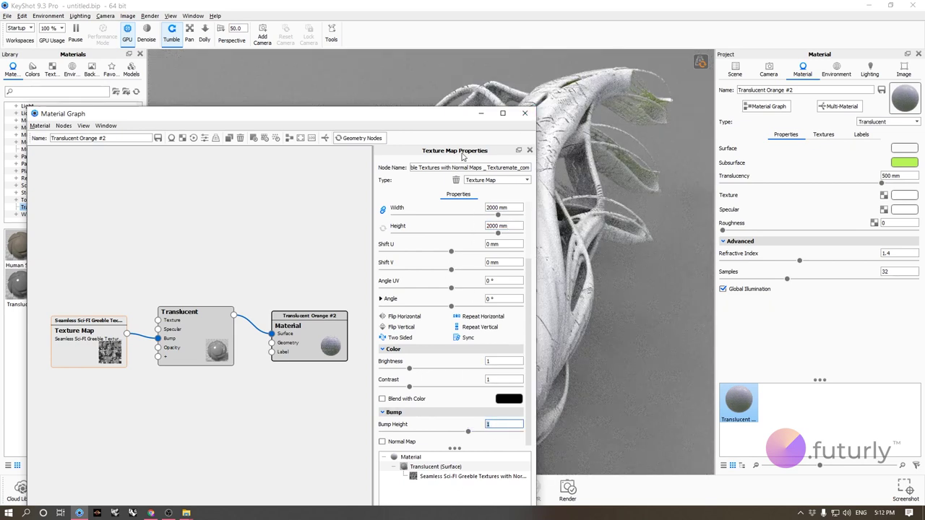
left_click(504, 360)
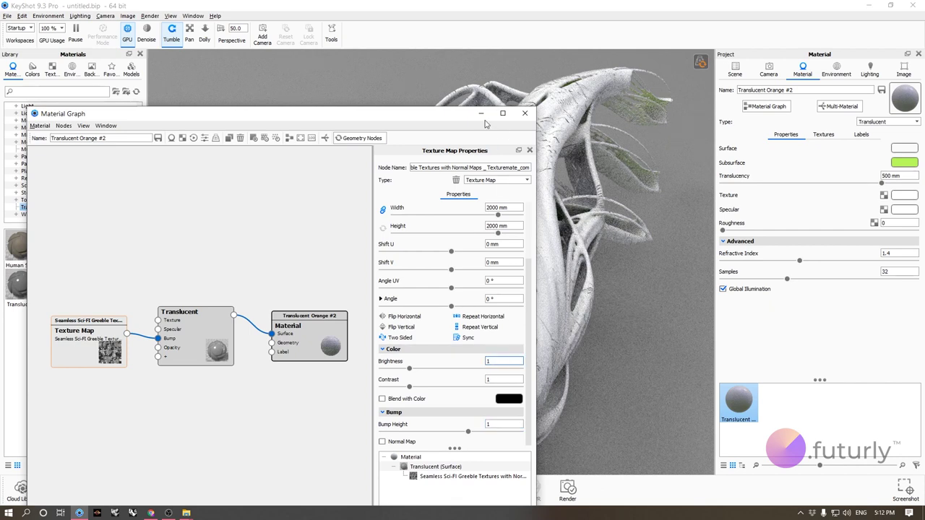
left_click(481, 114)
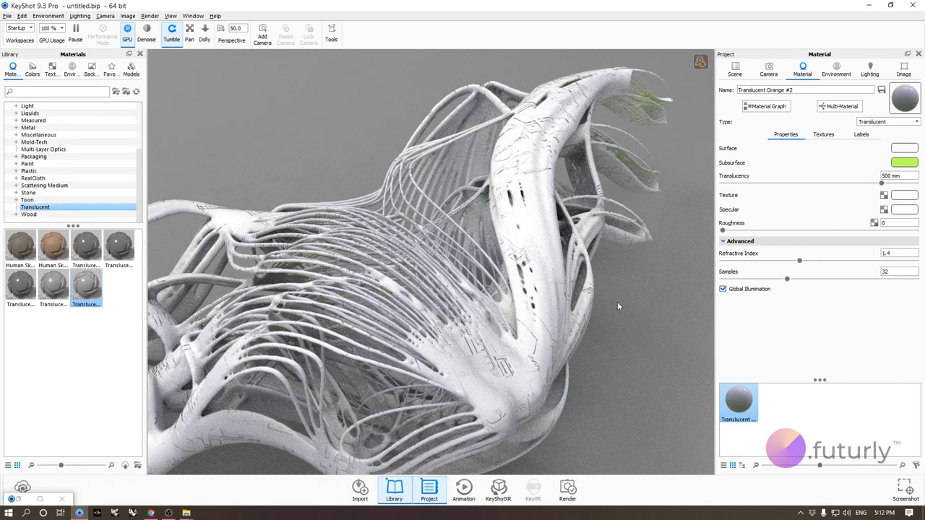
Step: Rename the material Translucent Sci Fi Green and save it to the library's Translucent folder
left_click_drag(652, 293, 648, 375)
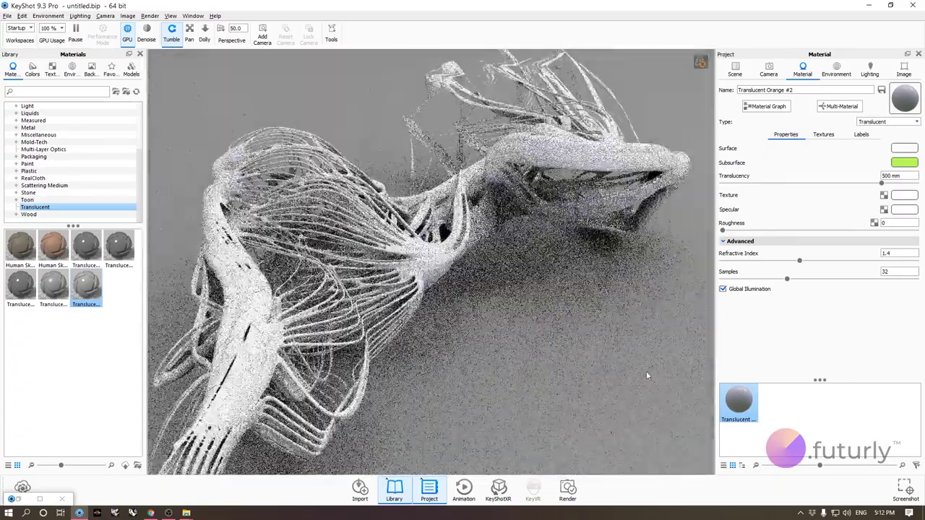
left_click_drag(520, 297, 525, 327)
left_click_drag(798, 90, 663, 63)
type("t")
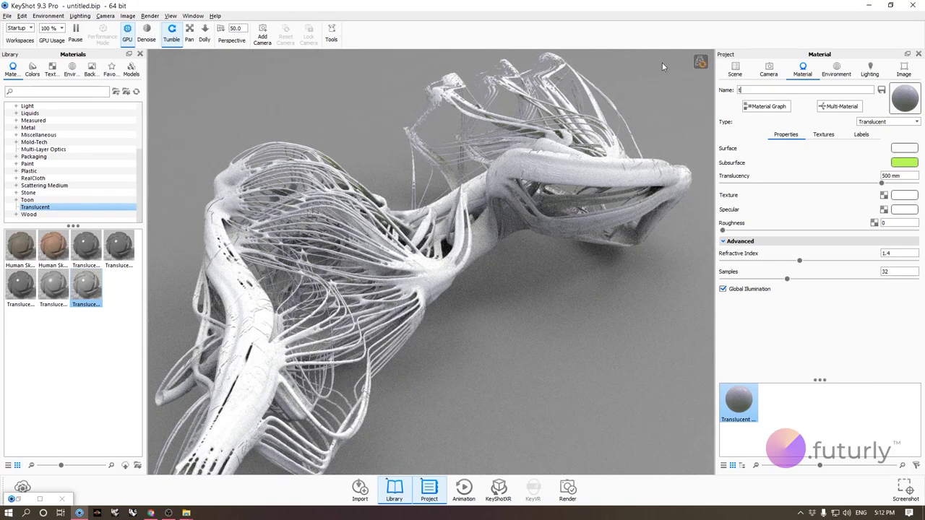
type("ranslucent So")
type("i Fi Green")
left_click(882, 90)
scroll(445, 270, "down", 5)
left_click(440, 283)
left_click(480, 310)
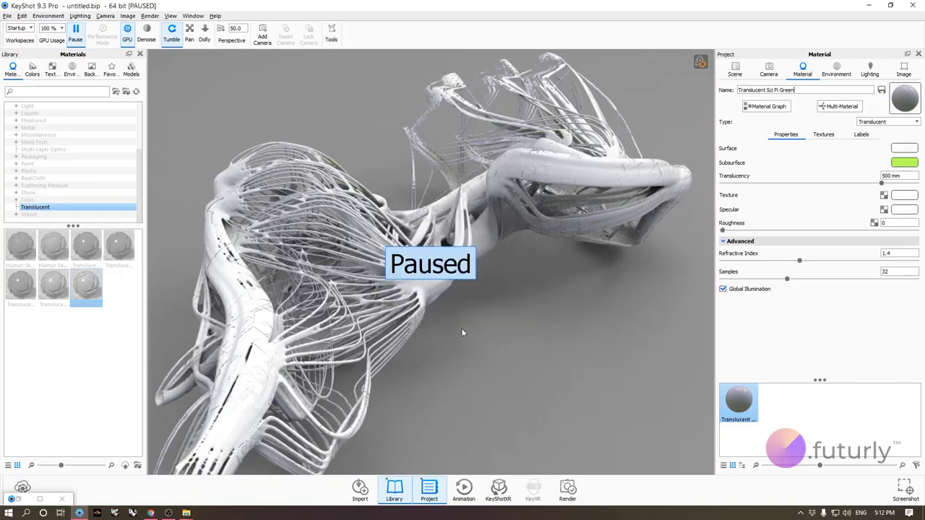
Step: Open the Light category in the material library and browse to the emissive materials
left_click_drag(389, 331, 512, 380)
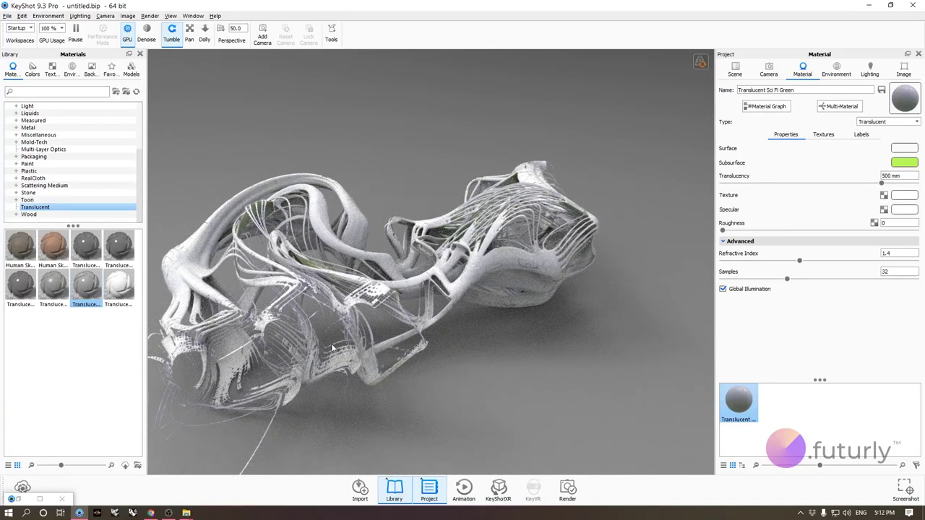
scroll(87, 182, "up", 2)
scroll(86, 182, "up", 2)
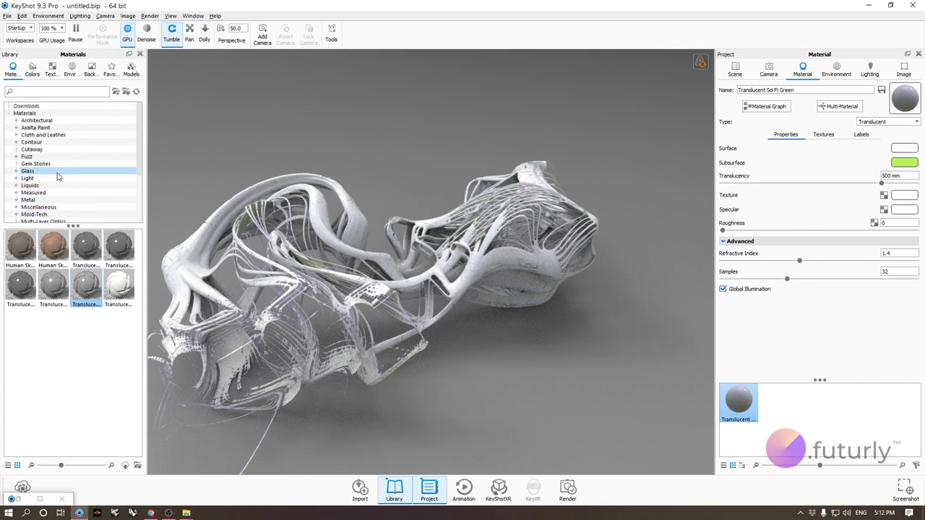
left_click(57, 178)
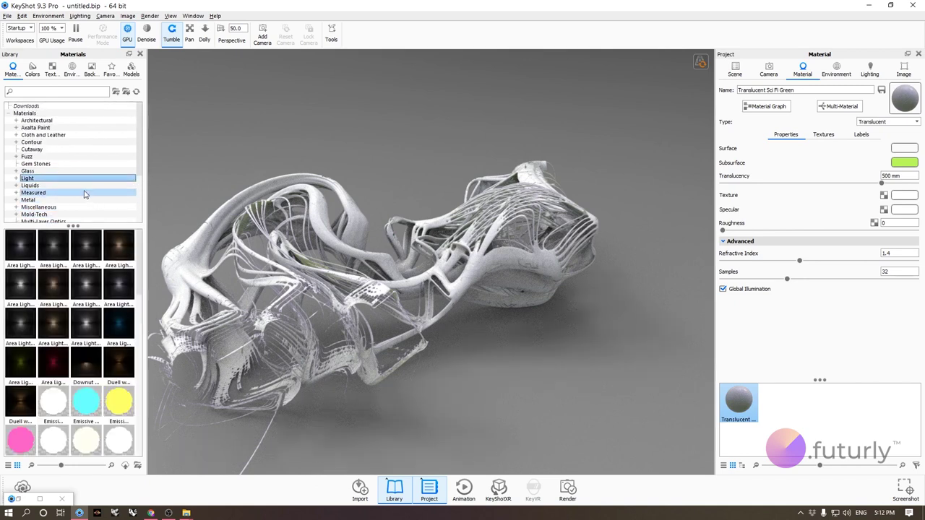
scroll(65, 318, "down", 2)
Step: Try the Emissive Cool material on the whole organic model and undo it
left_click_drag(61, 331, 405, 362)
left_click_drag(429, 390, 504, 354)
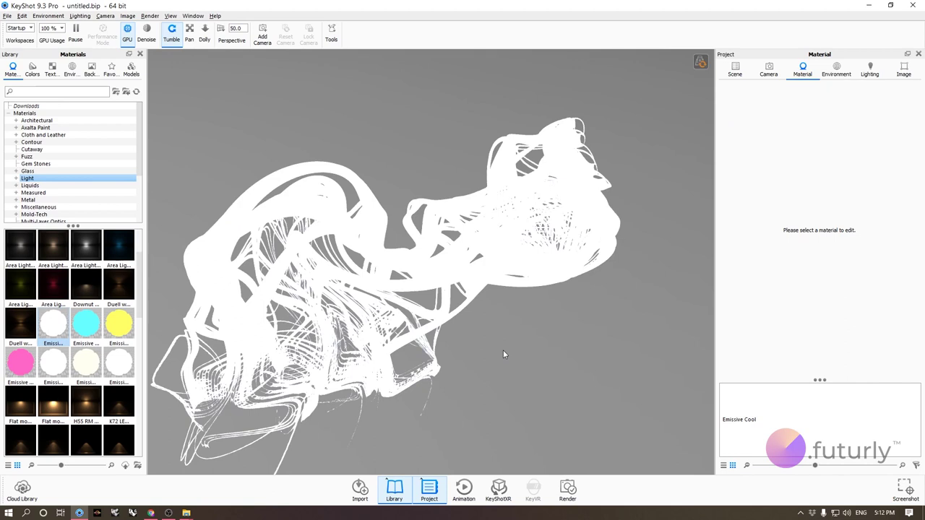
key("ctrl+z")
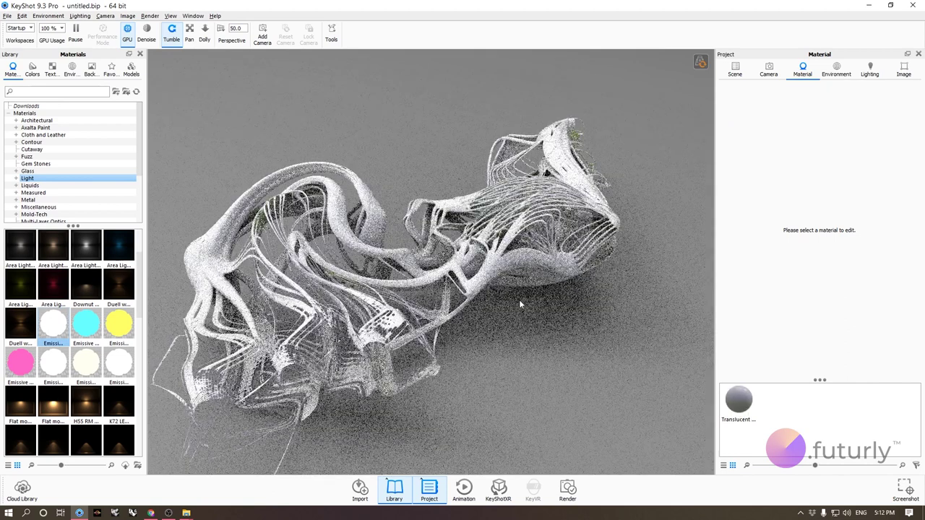
Step: Add a sphere to the scene and move it inside the large curved loop of the organic model
left_click(22, 16)
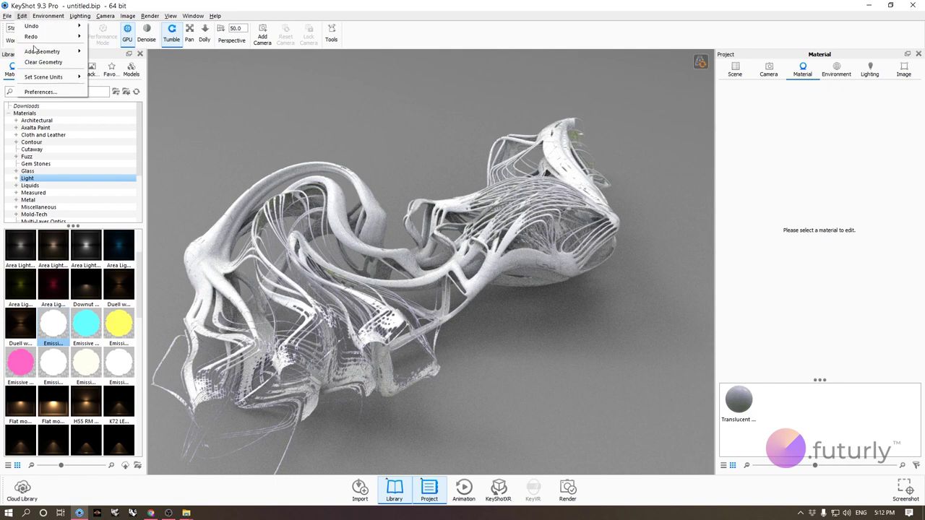
mouse_move(40, 52)
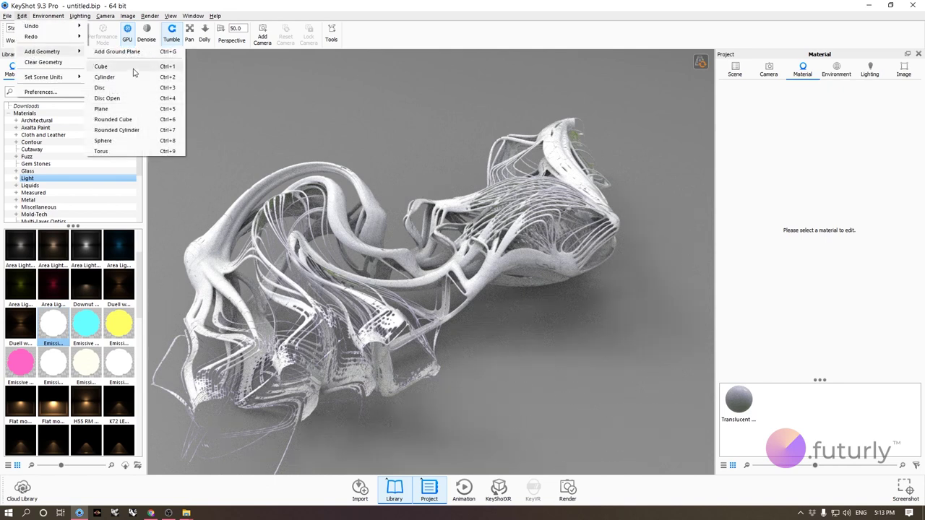
left_click(133, 140)
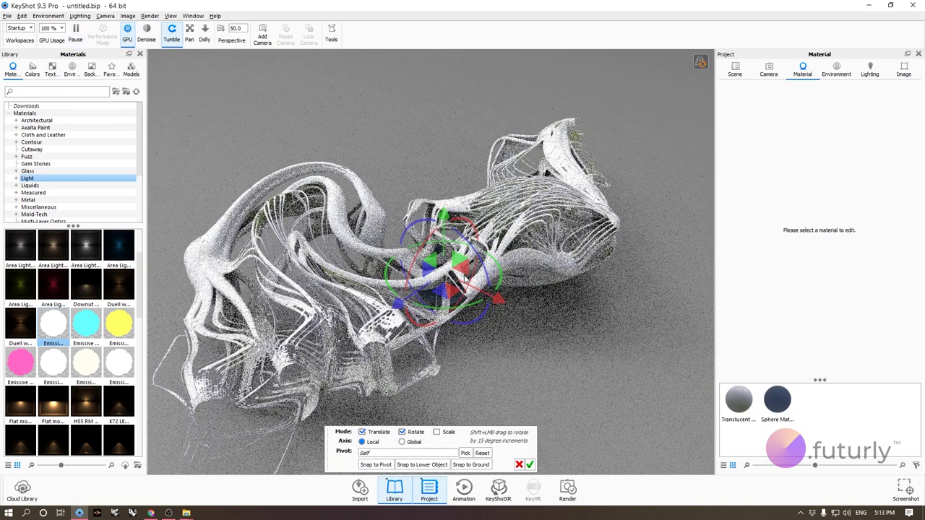
left_click_drag(356, 329, 283, 377)
left_click_drag(389, 378, 257, 171)
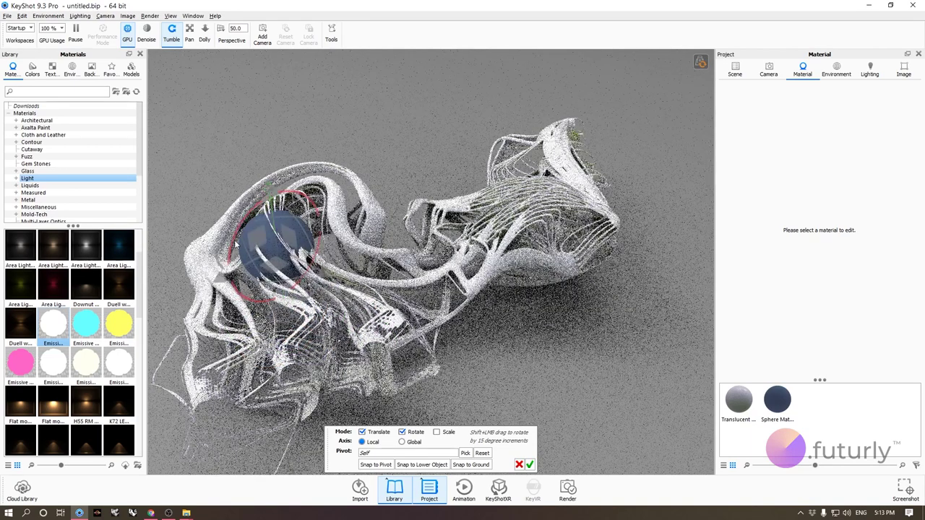
left_click_drag(223, 278, 258, 257)
left_click_drag(303, 171, 304, 189)
scroll(386, 245, "up", 3)
middle_click_drag(386, 244, 522, 258)
Step: Enable scaling for the sphere, shrink it to about 163 mm and accept the transform
left_click(445, 433)
left_click_drag(376, 245, 377, 246)
left_click(529, 465)
left_click_drag(439, 233, 491, 231)
Step: Raise the sphere to about 776 on the Y axis and set its overall scale to 300
left_click(736, 69)
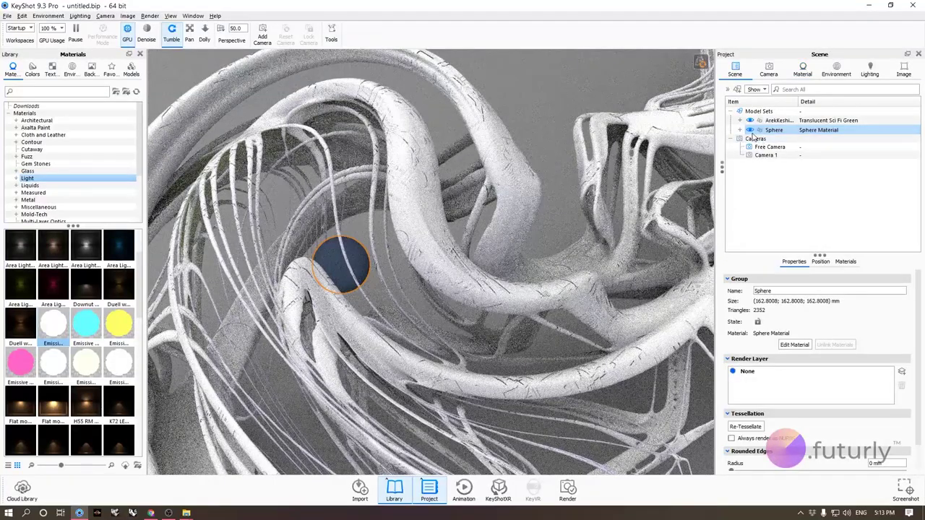
left_click(821, 262)
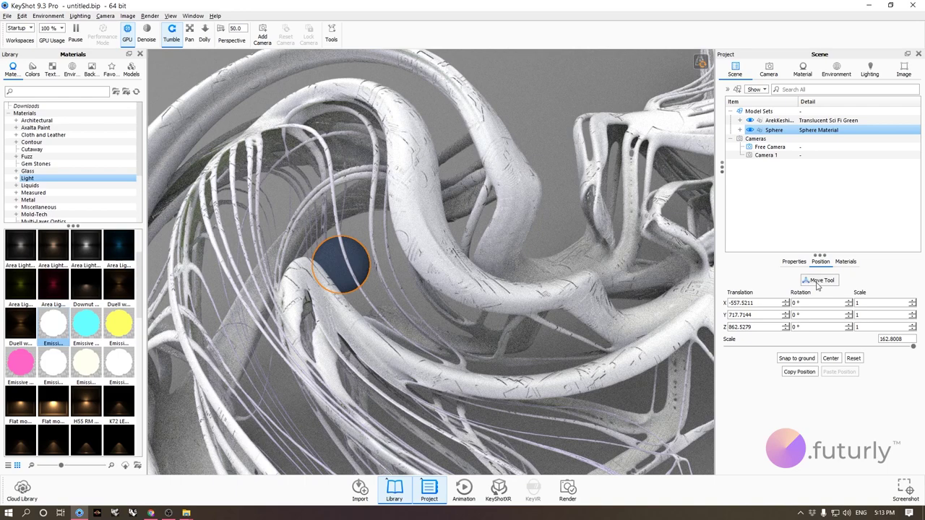
left_click(819, 281)
left_click_drag(337, 230, 335, 190)
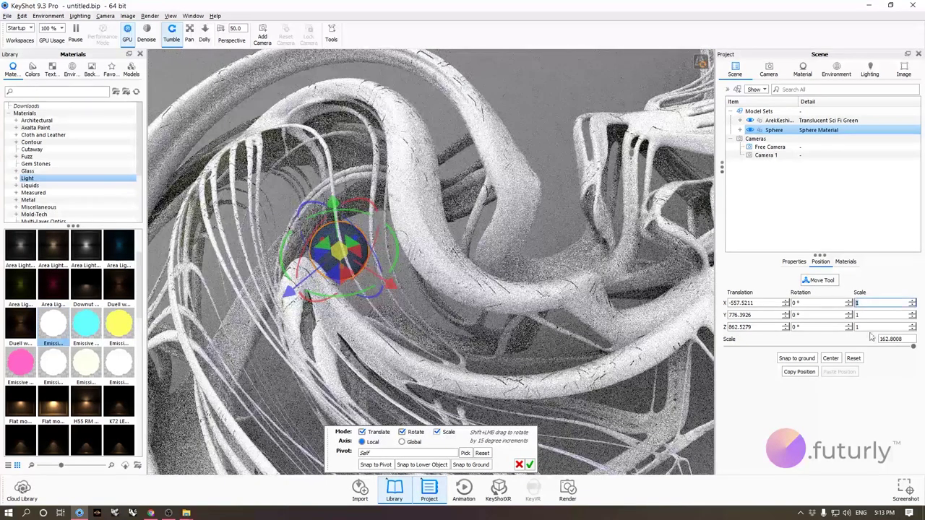
left_click(904, 339)
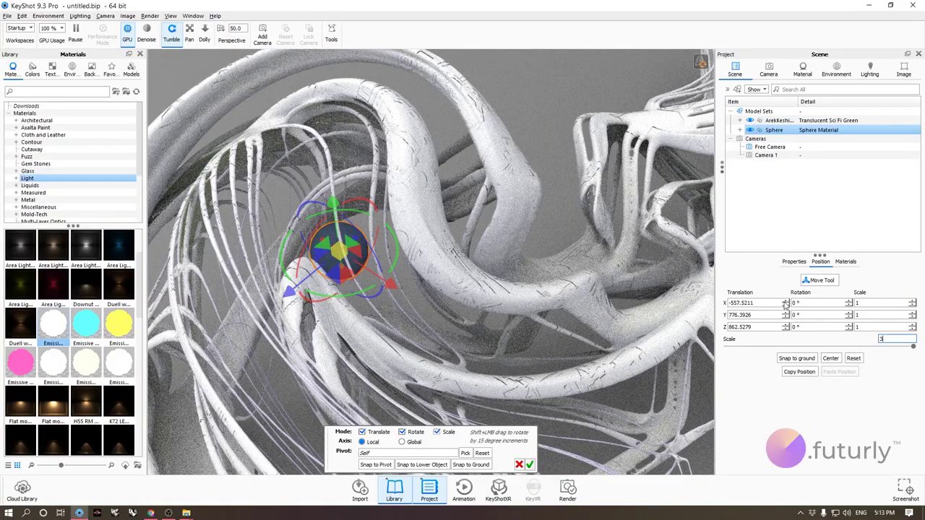
scroll(438, 249, "down", 3)
left_click_drag(439, 249, 508, 231)
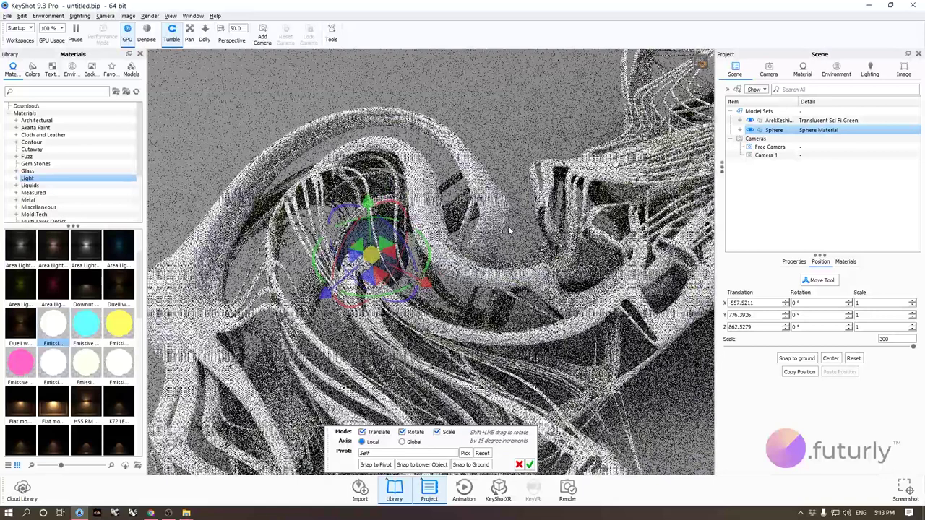
left_click(529, 465)
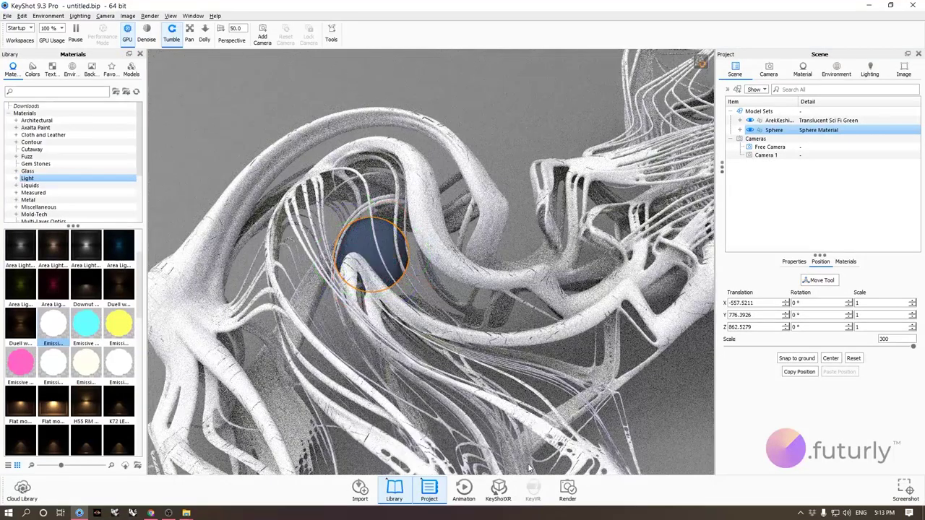
Step: Duplicate the sphere part and move the copy inside the ribbed bulb at the model's other end
right_click(772, 131)
left_click(742, 131)
right_click(777, 139)
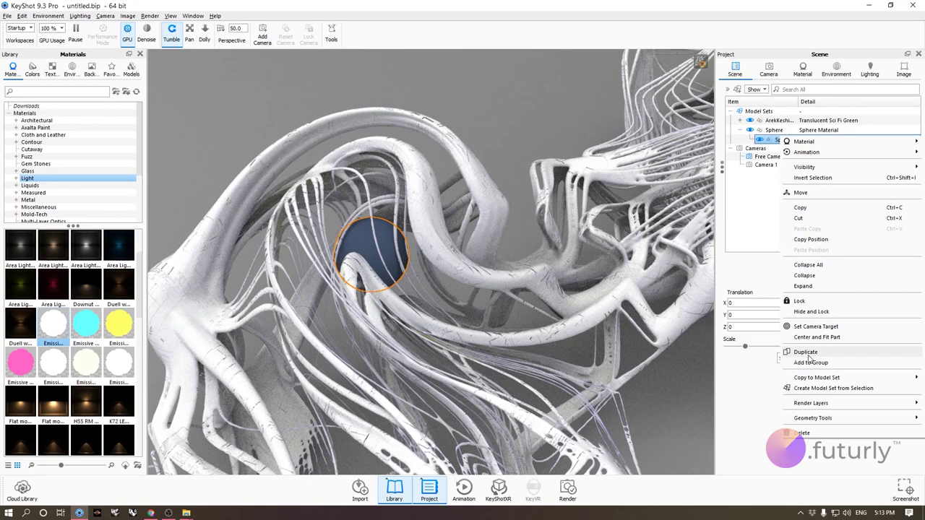
left_click(819, 352)
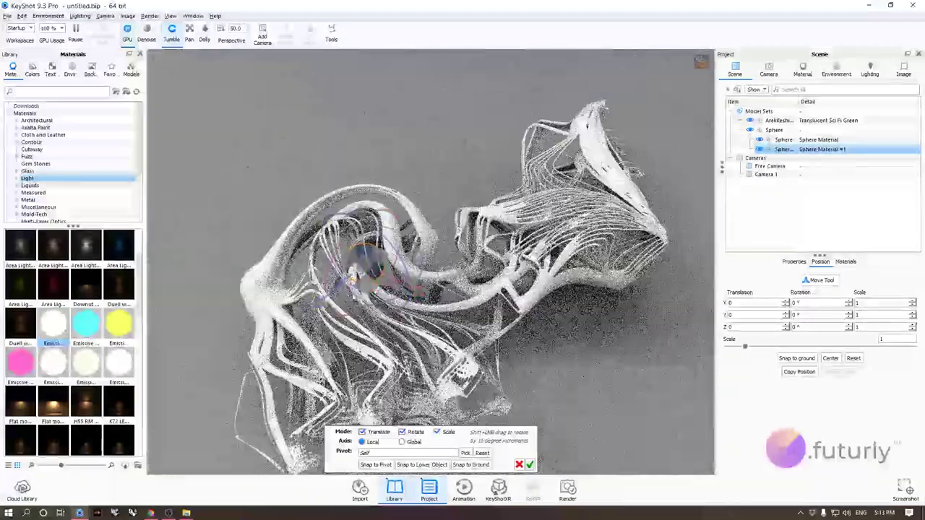
left_click_drag(320, 303, 427, 209)
left_click_drag(525, 200, 669, 261)
left_click_drag(655, 304, 592, 167)
left_click_drag(490, 134, 447, 474)
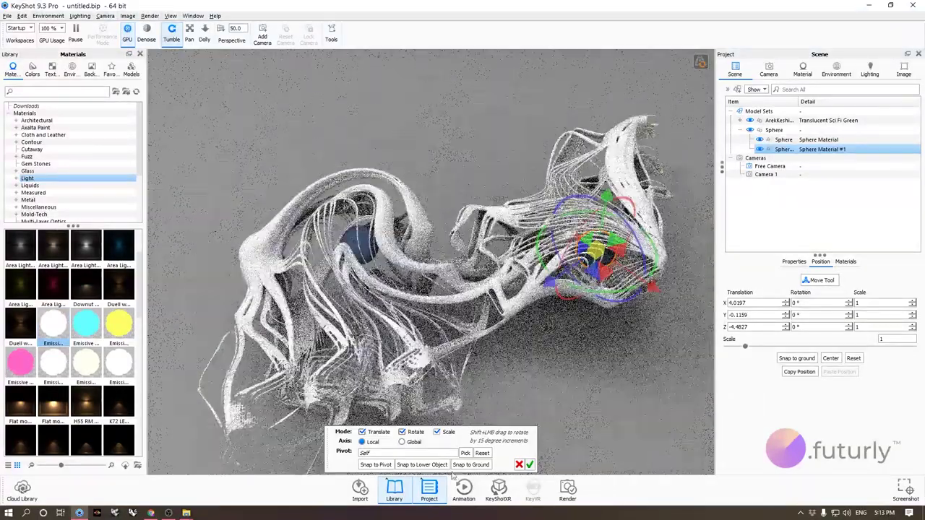
left_click(530, 465)
Step: Apply the Emissive Cool material to both spheres and link the duplicate materials
left_click_drag(582, 410, 586, 389)
middle_click_drag(585, 389, 546, 390)
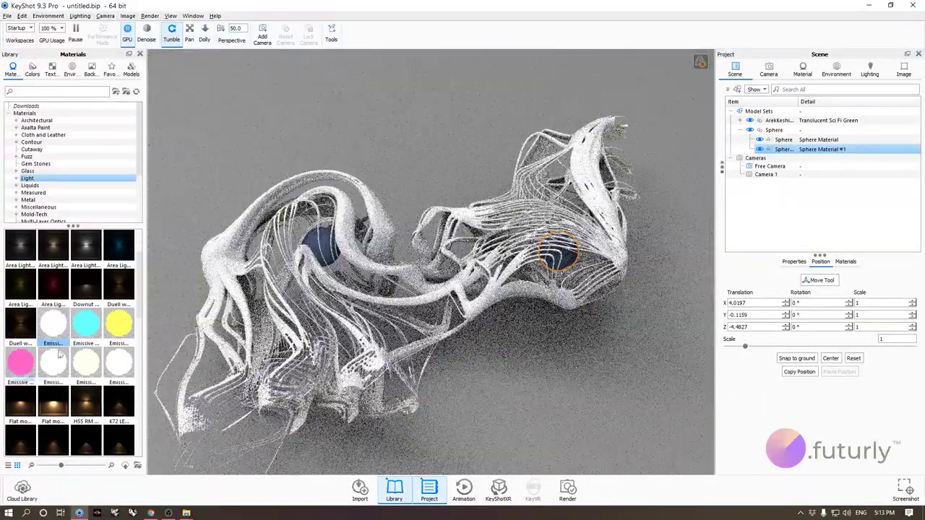
scroll(302, 267, "up", 3)
left_click_drag(53, 325, 277, 230)
left_click_drag(51, 327, 620, 254)
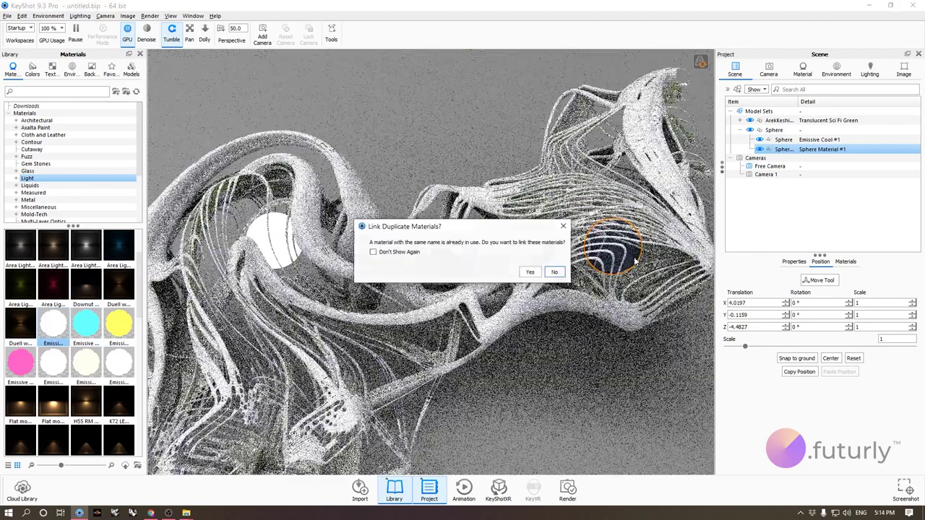
left_click(531, 272)
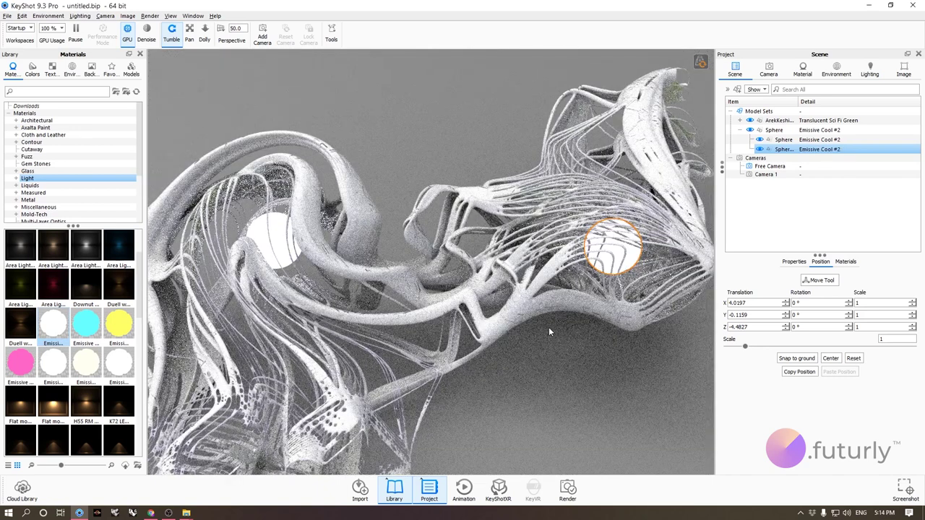
left_click(549, 406)
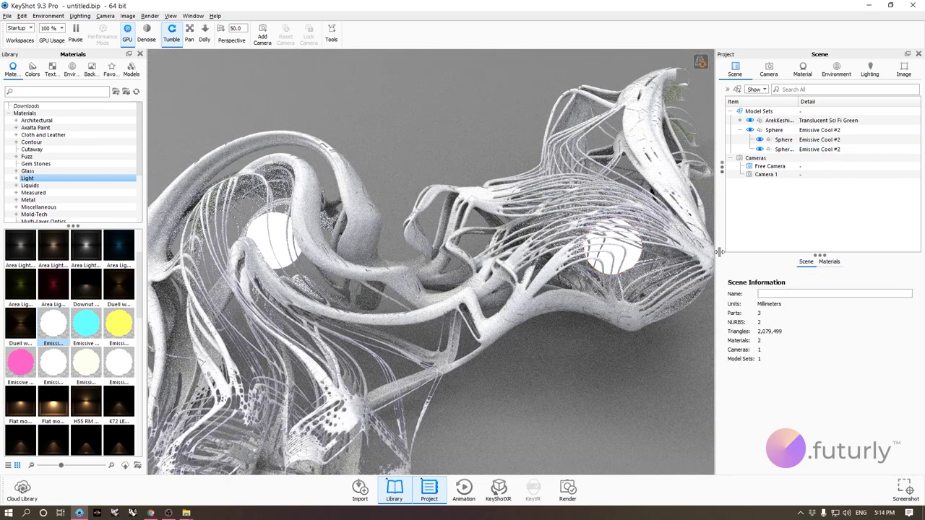
Step: Set the spheres' Emissive Cool material color to bright green, #72FF00
left_click(769, 73)
left_click(798, 72)
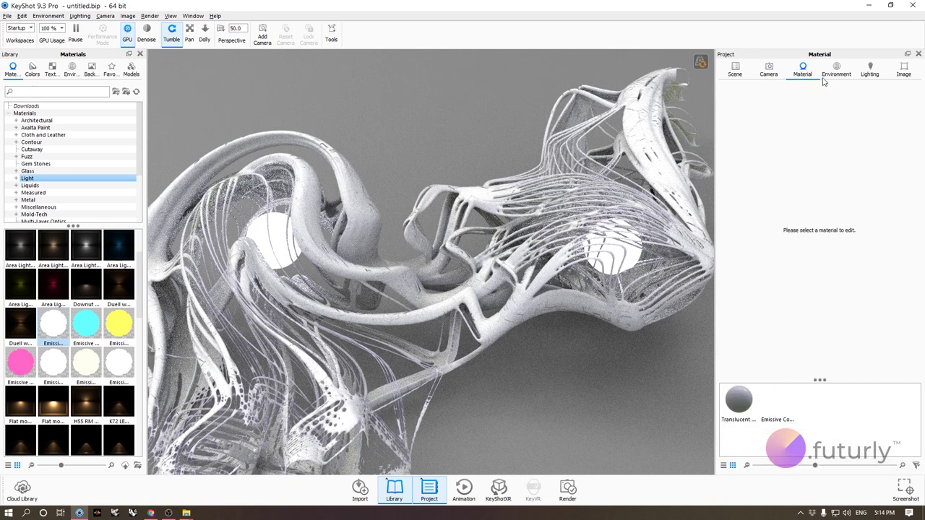
left_click(779, 400)
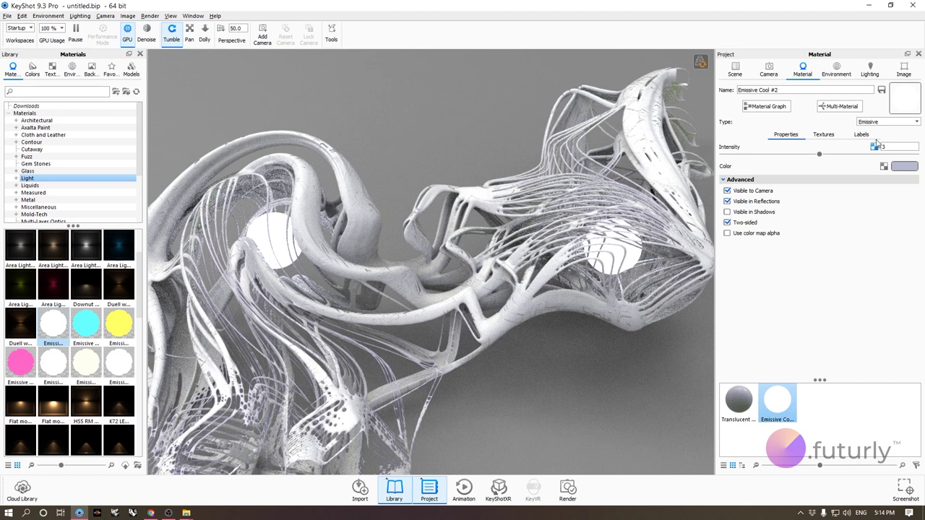
left_click(899, 168)
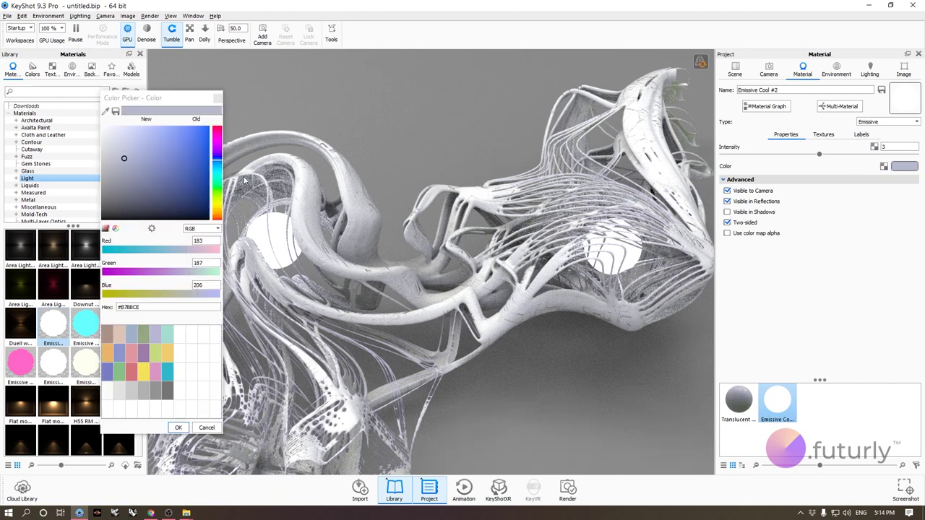
left_click_drag(218, 201, 217, 195)
left_click_drag(164, 154, 219, 122)
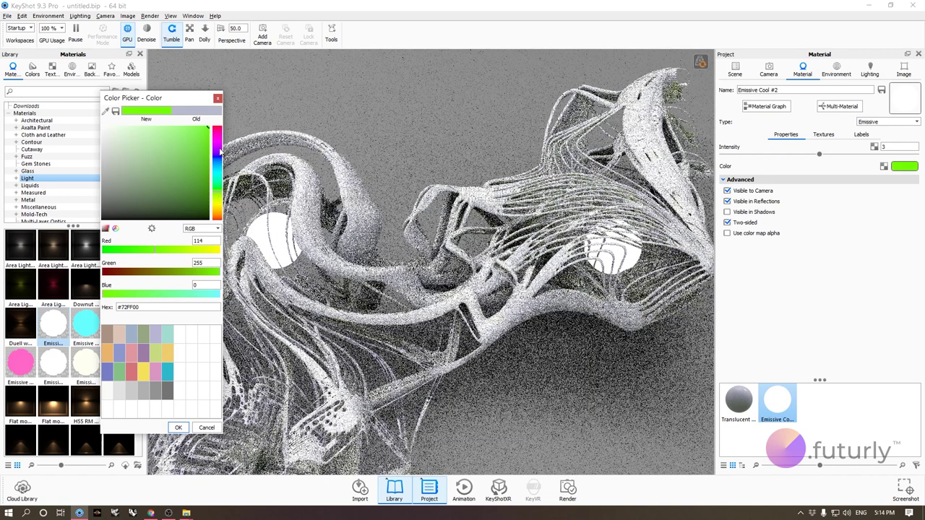
left_click(178, 428)
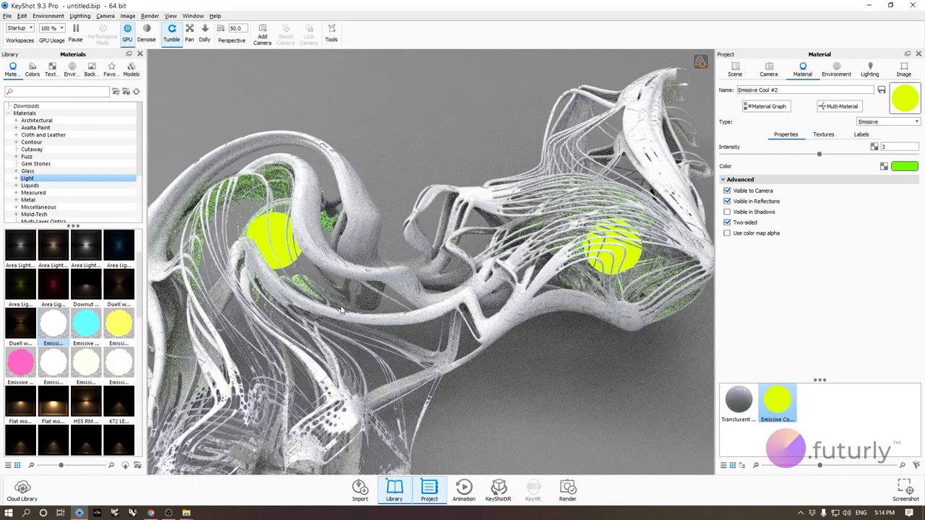
Step: Make the emissive spheres invisible to the camera and set their material intensity to 20
left_click_drag(343, 311, 483, 272)
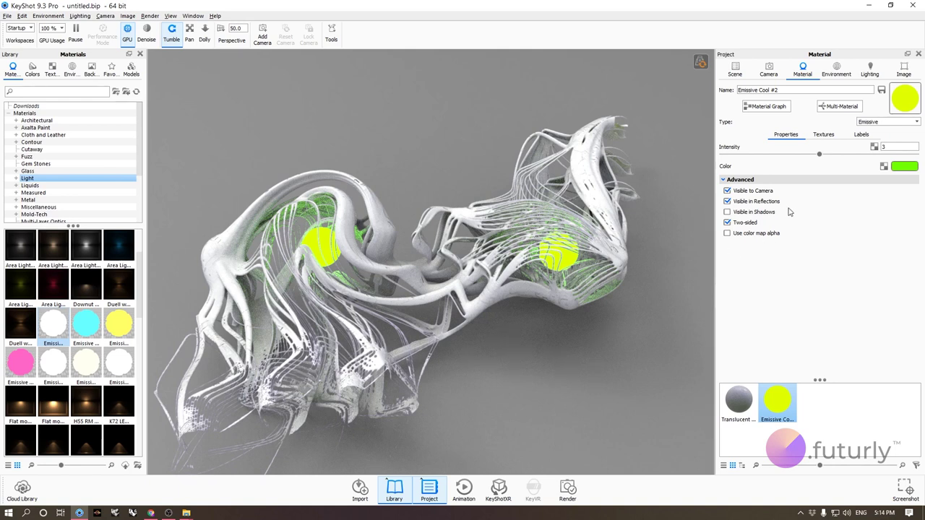
left_click(728, 191)
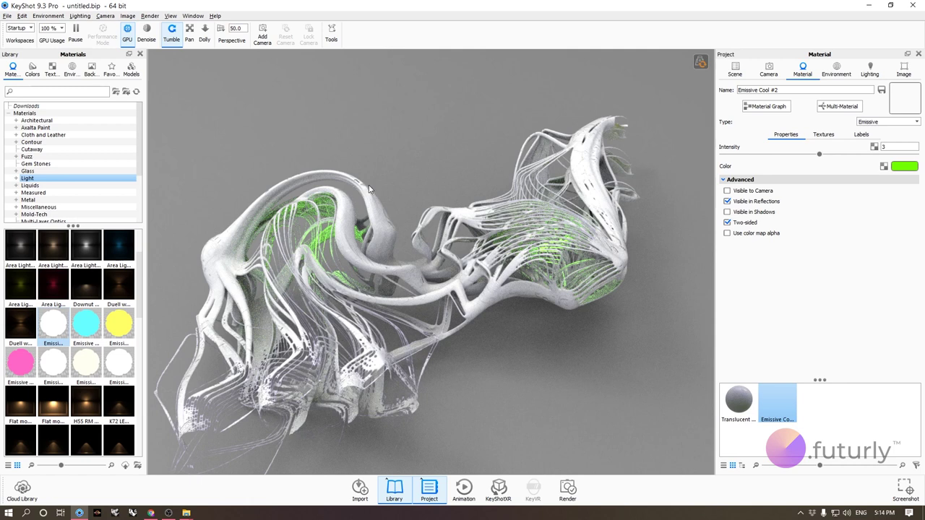
left_click(884, 146)
type("20")
key("Return")
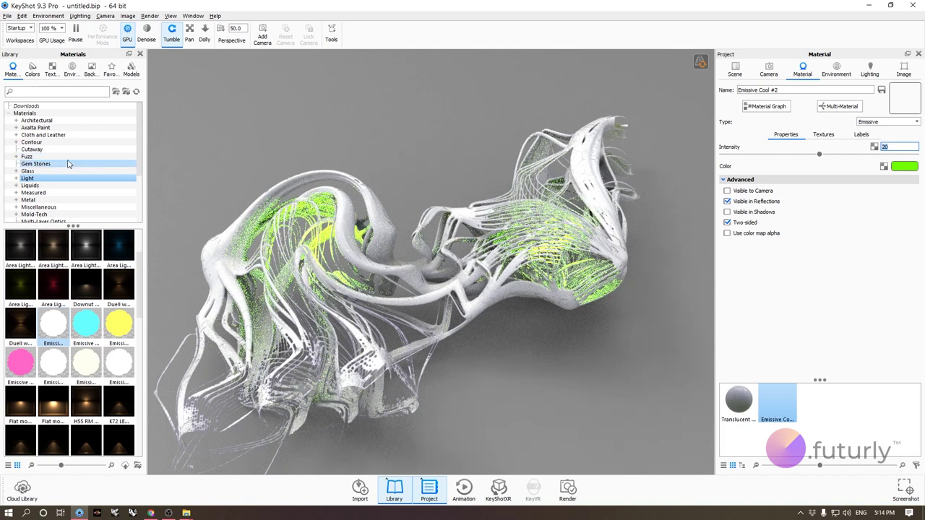
Step: Open the Toon materials in the library and hide the sphere group in the scene
scroll(78, 161, "down", 3)
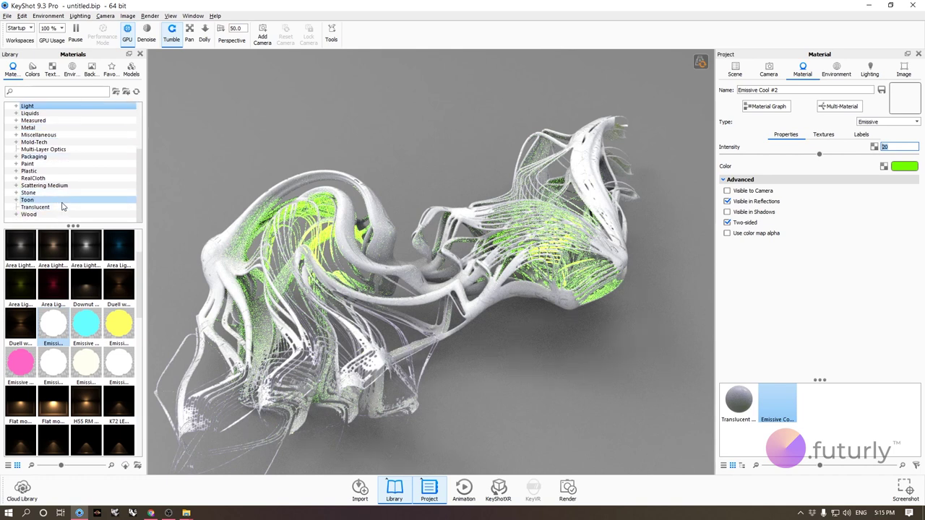
left_click(29, 200)
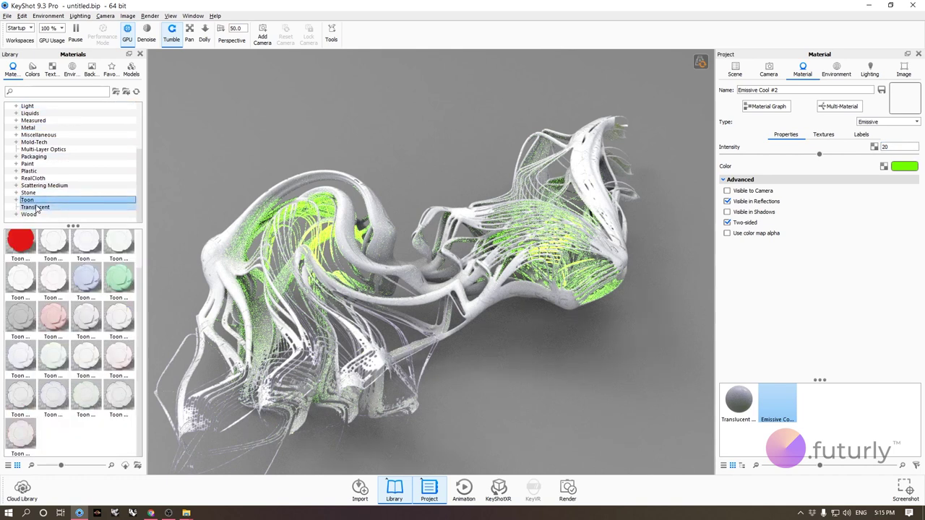
left_click(735, 69)
left_click(751, 130)
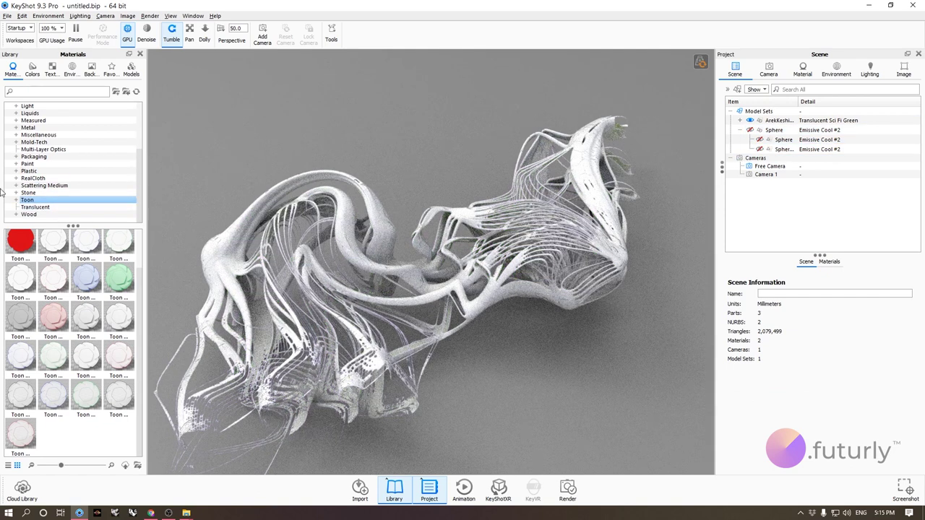
Step: Apply the Toon Outline Grey material to the organic model
mouse_move(87, 251)
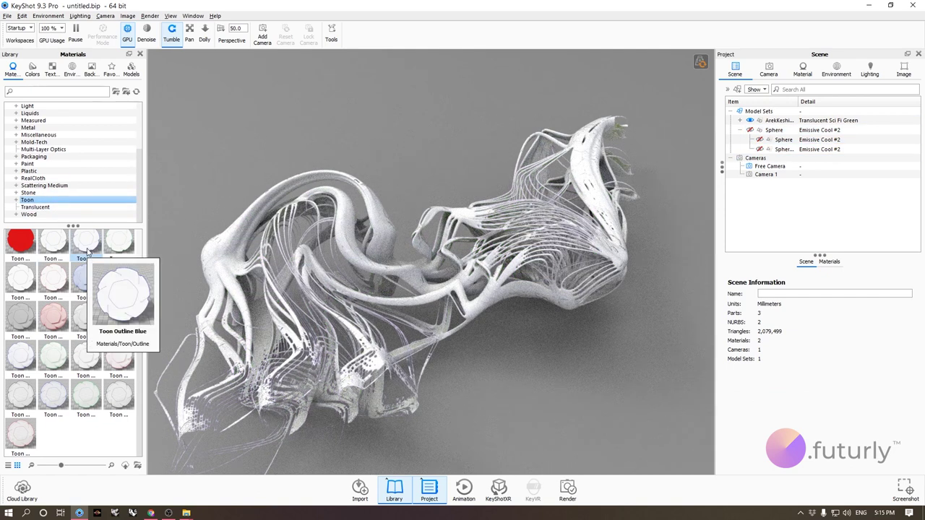
scroll(108, 289, "up", 1)
mouse_move(108, 289)
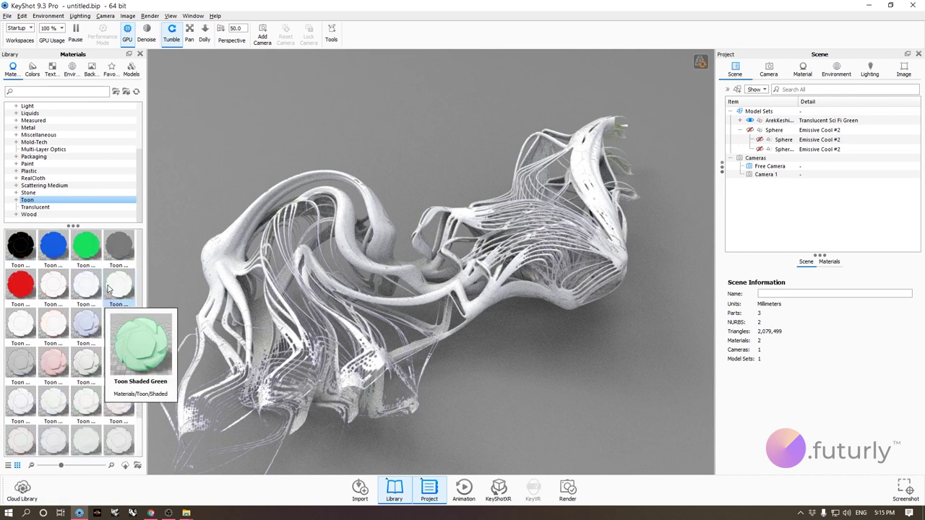
scroll(108, 289, "down", 1)
scroll(108, 289, "up", 1)
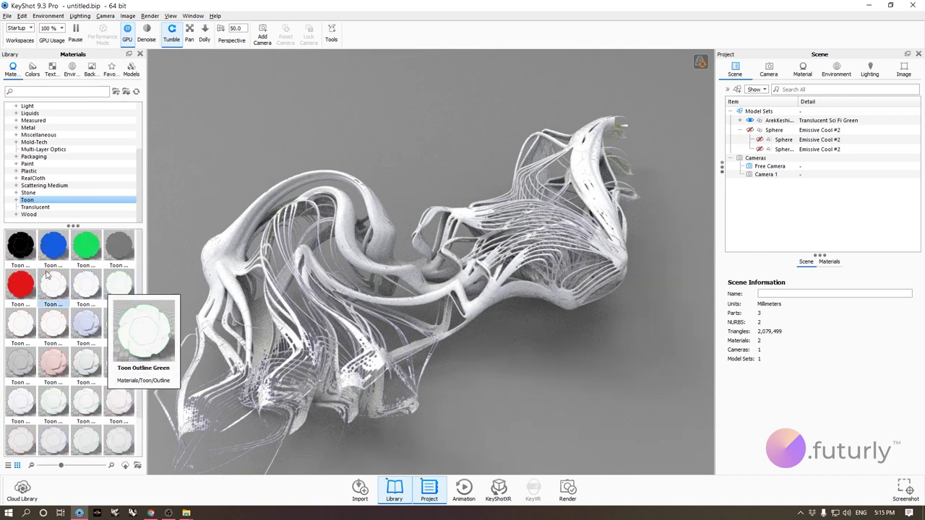
left_click_drag(577, 354, 686, 289)
left_click_drag(433, 333, 655, 207)
left_click_drag(369, 224, 414, 270)
left_click_drag(528, 318, 535, 283)
scroll(548, 307, "up", 4)
scroll(449, 298, "down", 3)
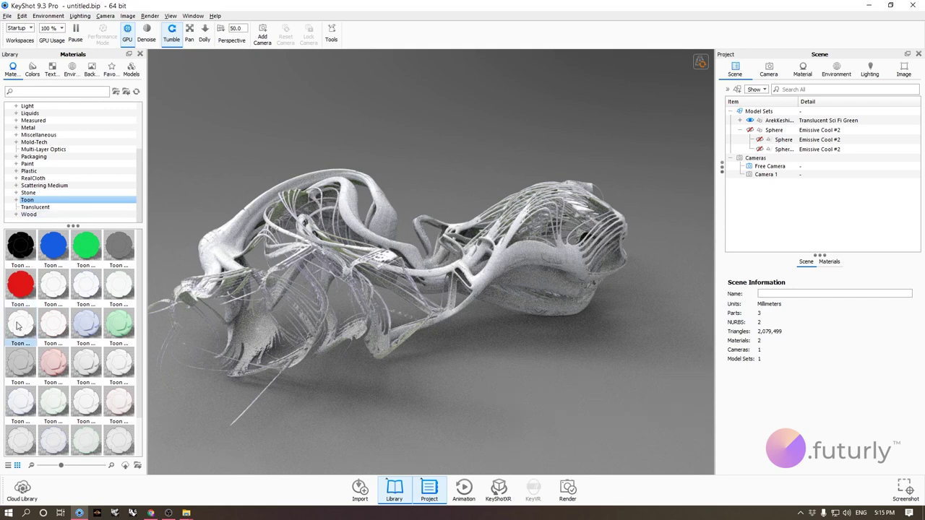
mouse_move(18, 326)
left_click_drag(17, 326, 391, 209)
left_click_drag(605, 379, 562, 343)
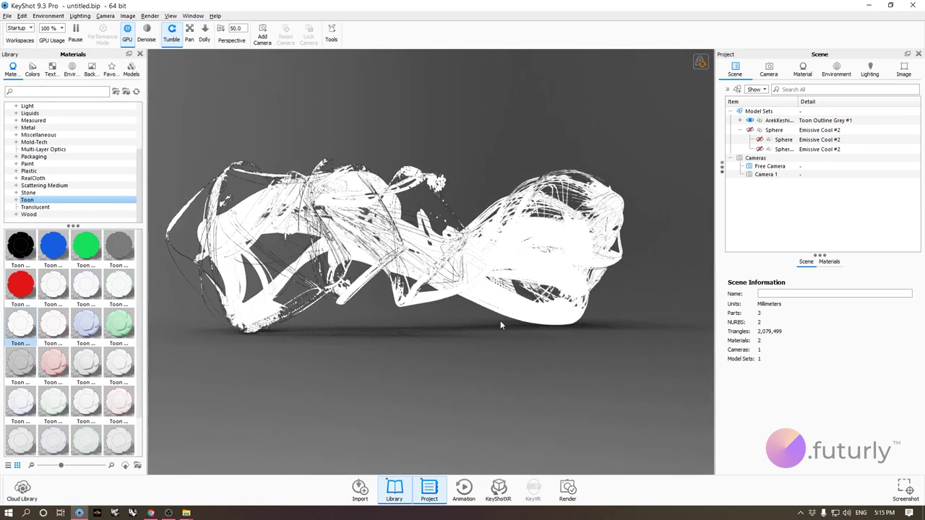
Step: Set the environment brightness to 1
left_click(835, 72)
double_click(891, 248)
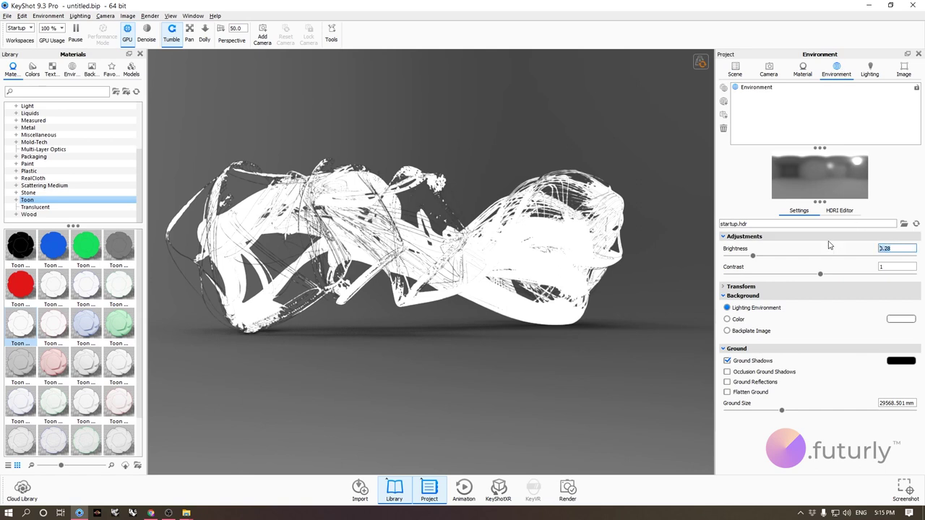
type("1")
key("Return")
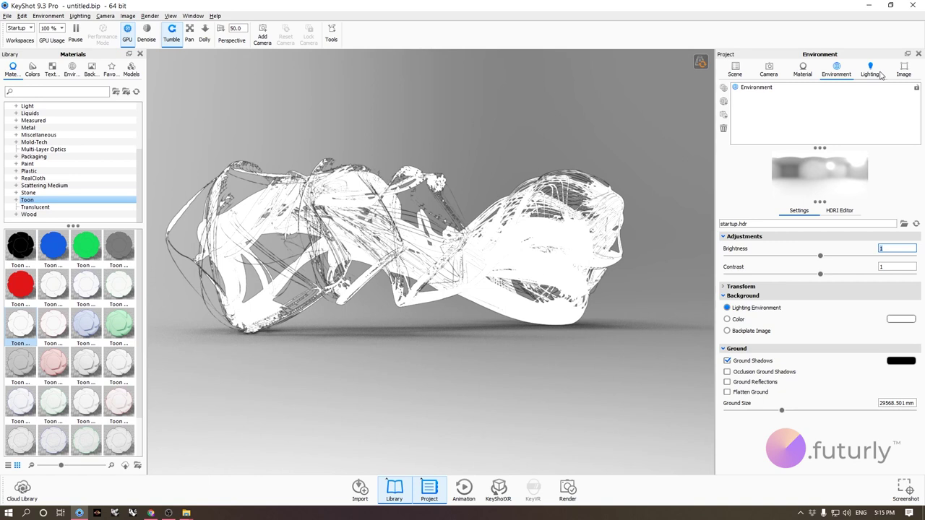
Step: Change the contour color of the Toon Outline Grey material to black, #000000
left_click(803, 68)
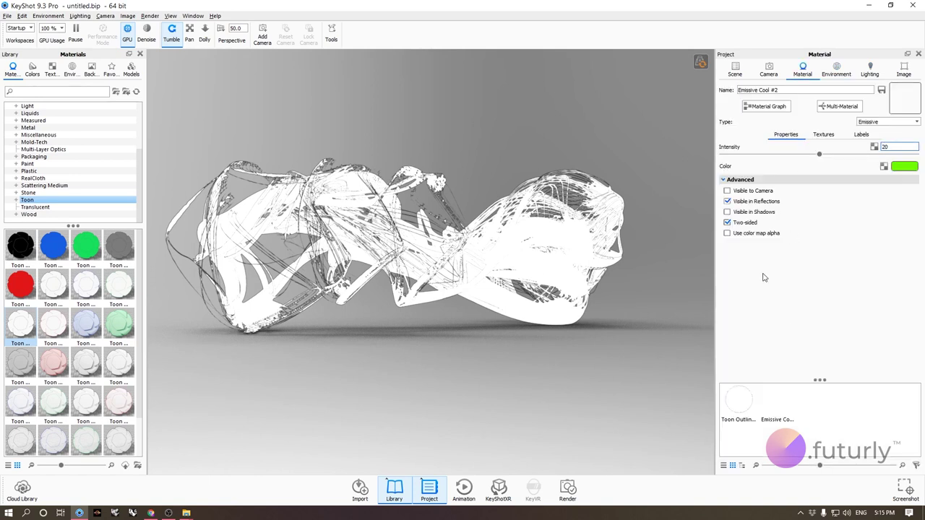
left_click(738, 403)
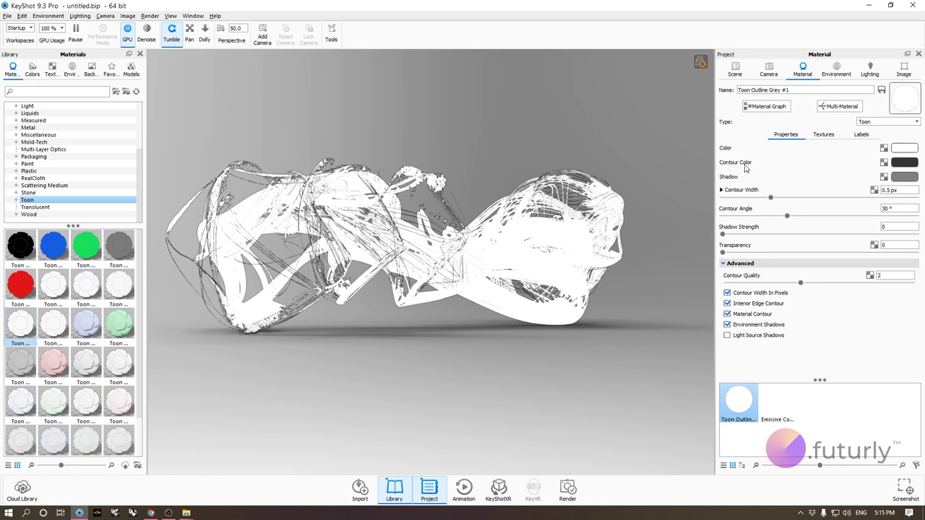
left_click(902, 165)
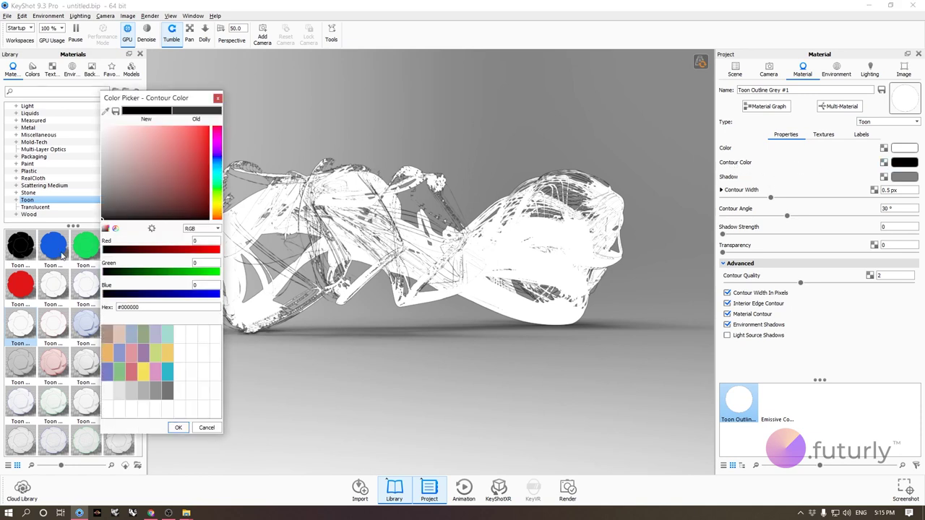
left_click(178, 428)
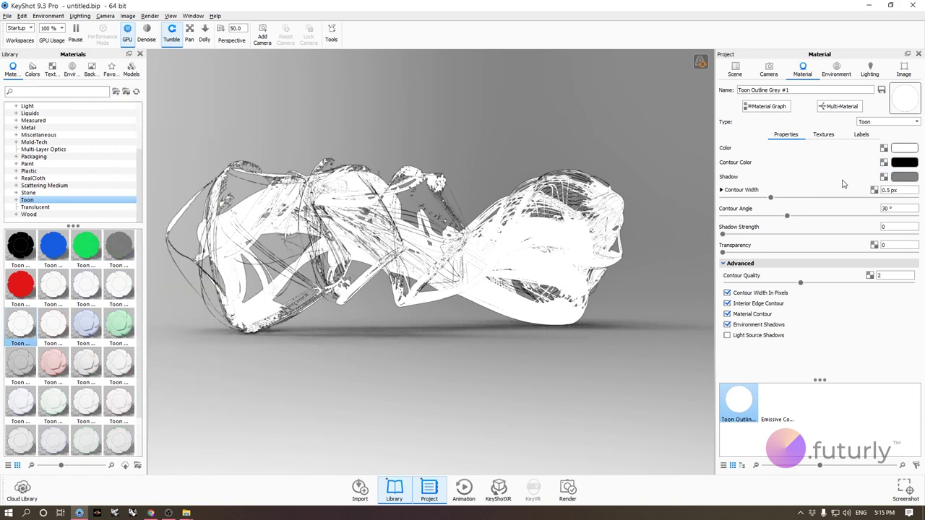
left_click(904, 149)
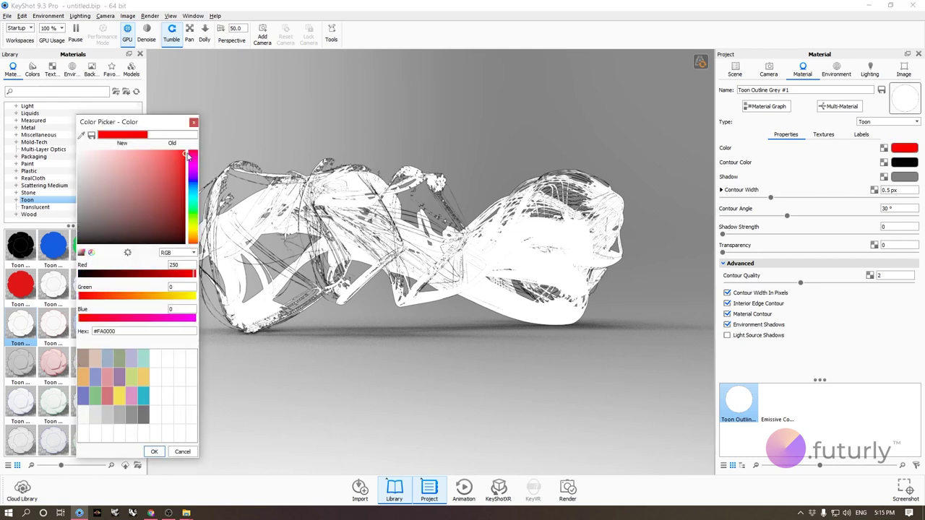
left_click(184, 153)
left_click(174, 452)
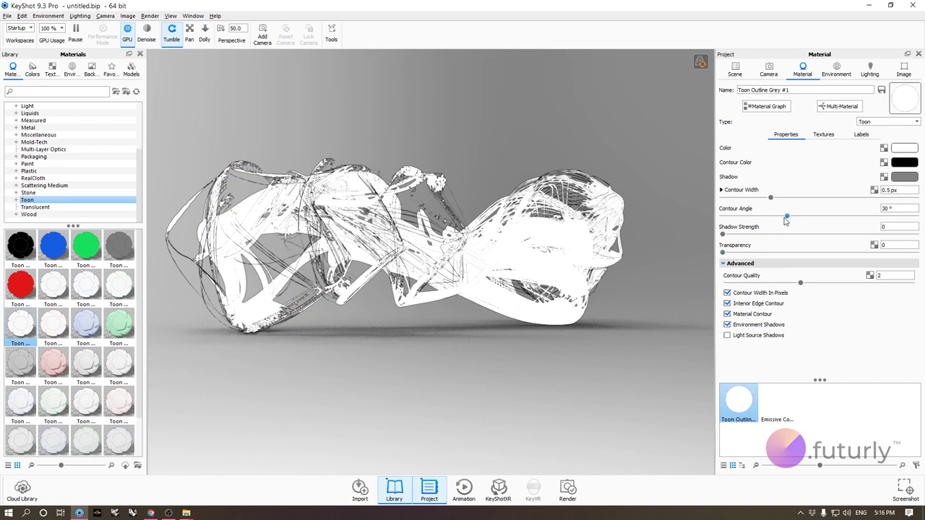
Step: Try a contour angle of 10° on the toon material and inspect the model from other sides
left_click_drag(897, 209, 817, 211)
type("10")
key("Return")
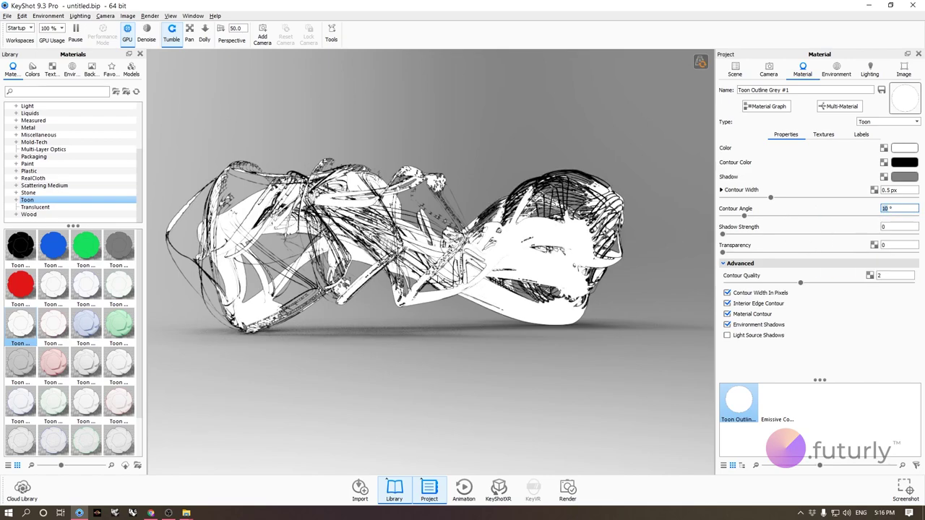
left_click_drag(397, 371, 509, 262)
left_click_drag(443, 332, 480, 214)
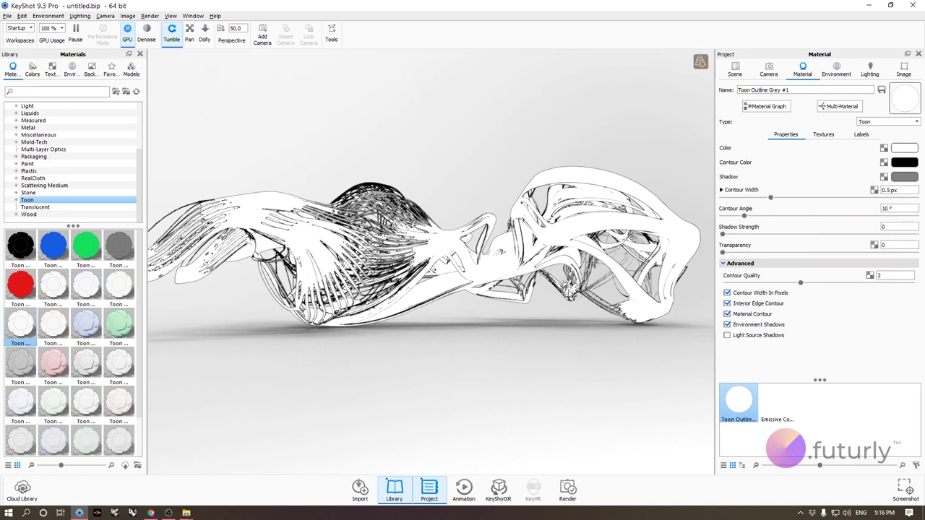
left_click_drag(484, 357, 554, 355)
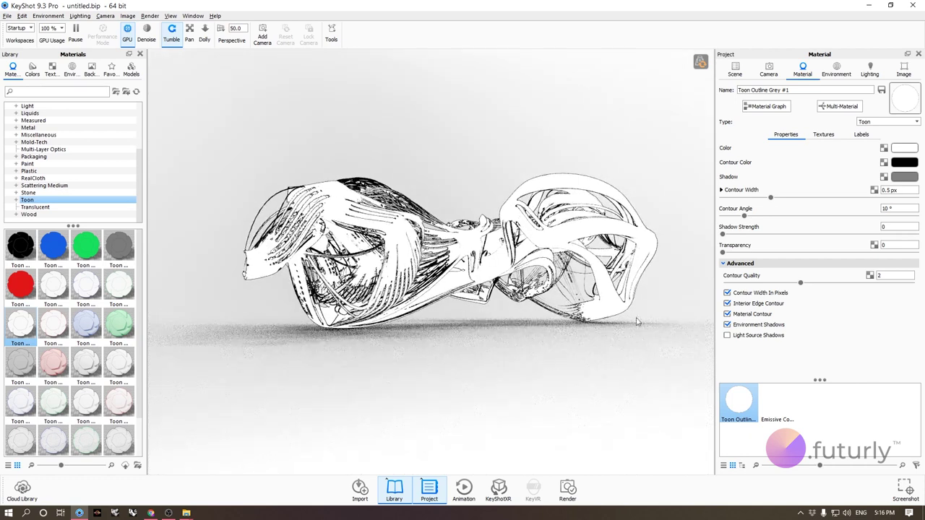
Step: Restore the toon material's contour angle to 30°
left_click(898, 208)
double_click(883, 207)
type("30")
key("Return")
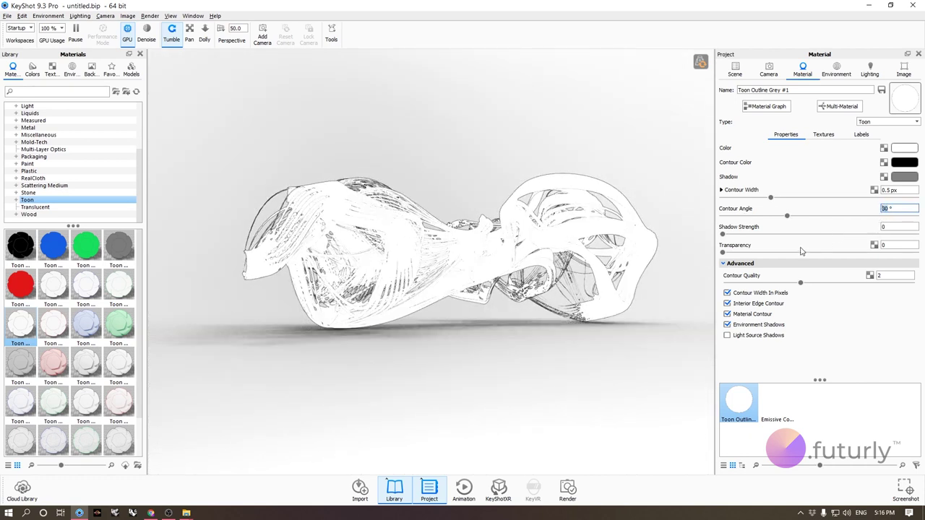
double_click(884, 208)
Step: Set the toon material's contour width to 1 px
left_click_drag(559, 342, 676, 265)
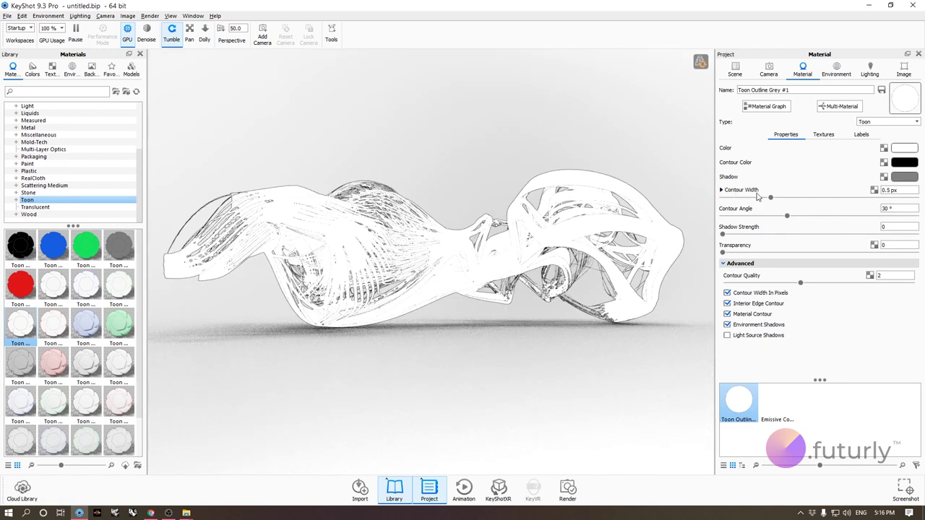
left_click_drag(900, 190, 839, 193)
type("3")
key("Return")
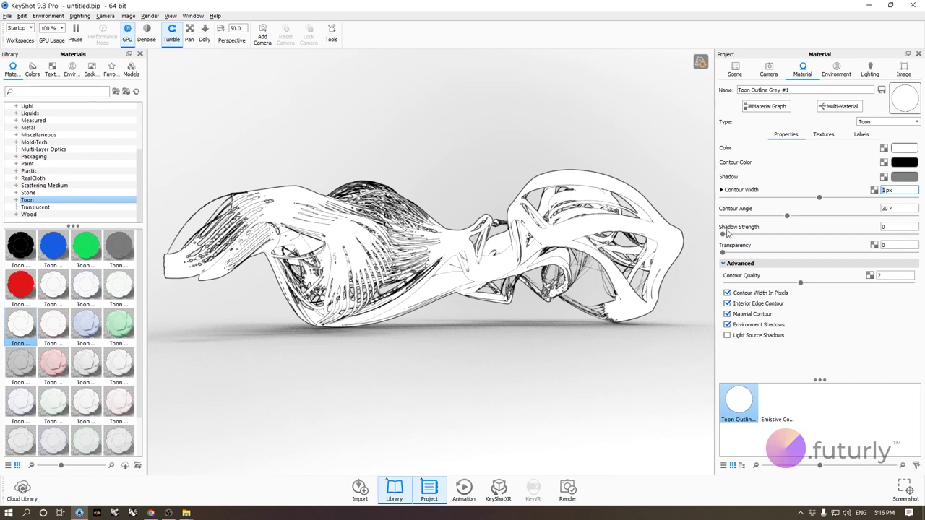
Step: Set the toon material's shadow strength to 1 and its transparency to about 0.509
left_click_drag(723, 235, 776, 234)
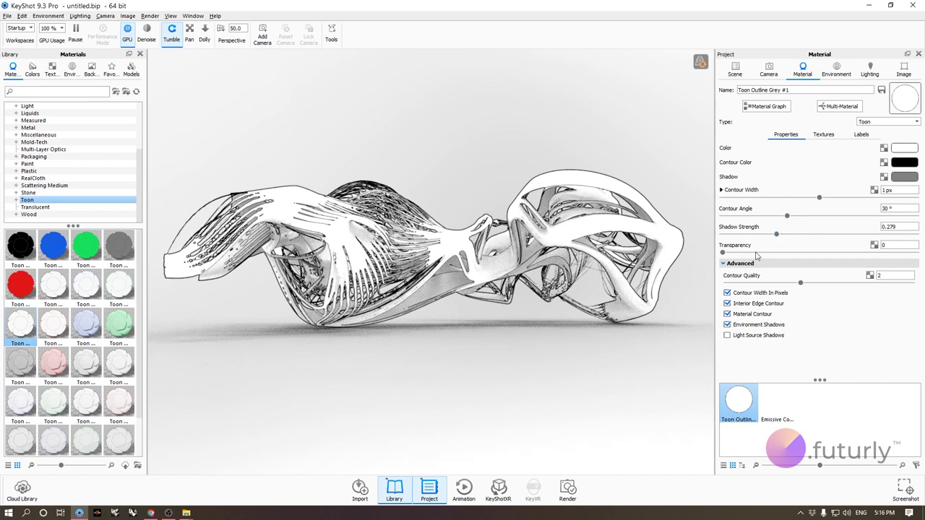
left_click_drag(776, 235, 723, 235)
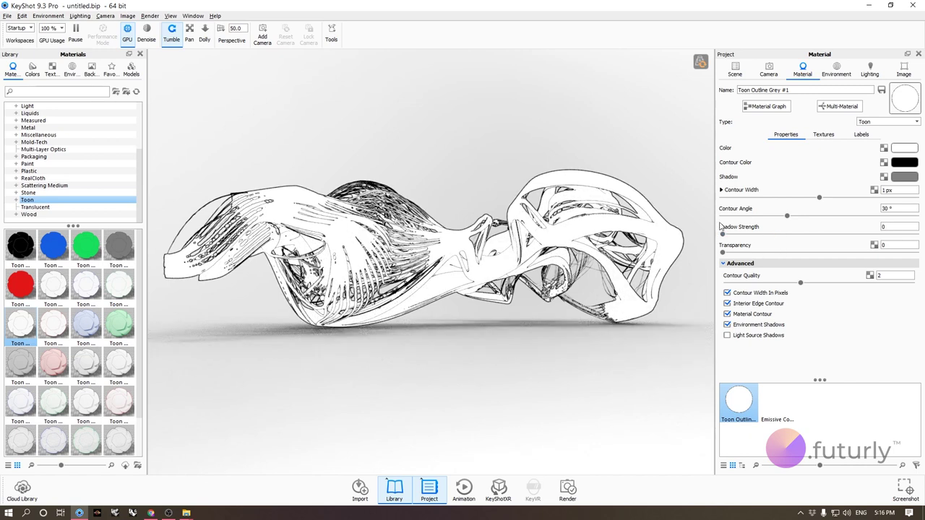
left_click_drag(722, 235, 798, 236)
left_click(914, 227)
type("1")
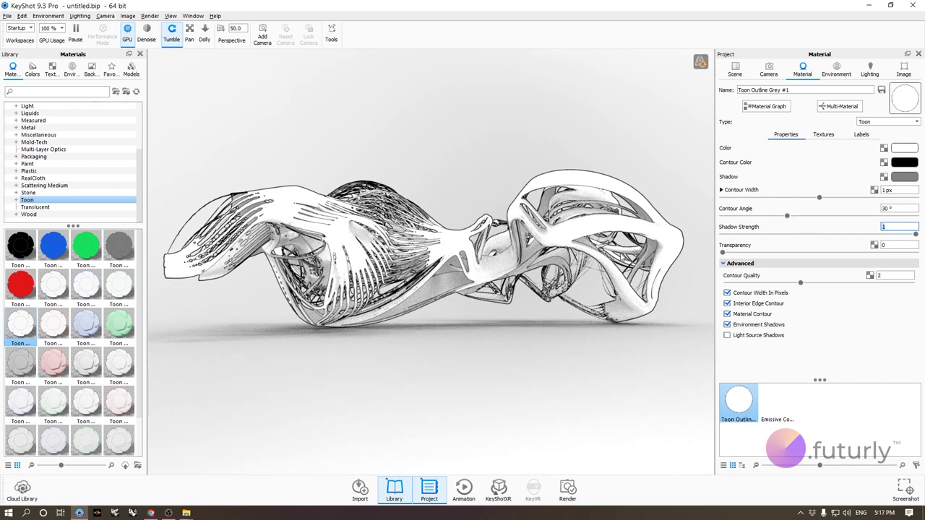
left_click_drag(723, 252, 821, 253)
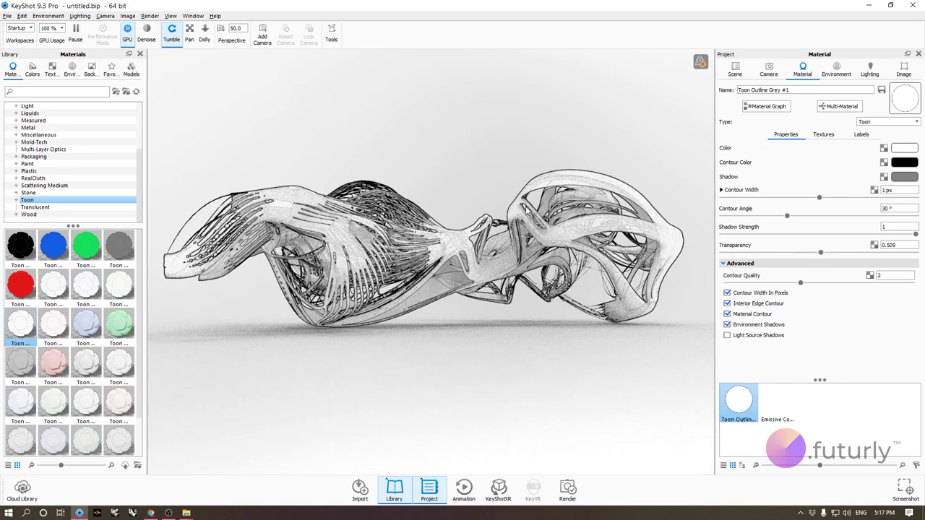
left_click_drag(417, 305, 506, 362)
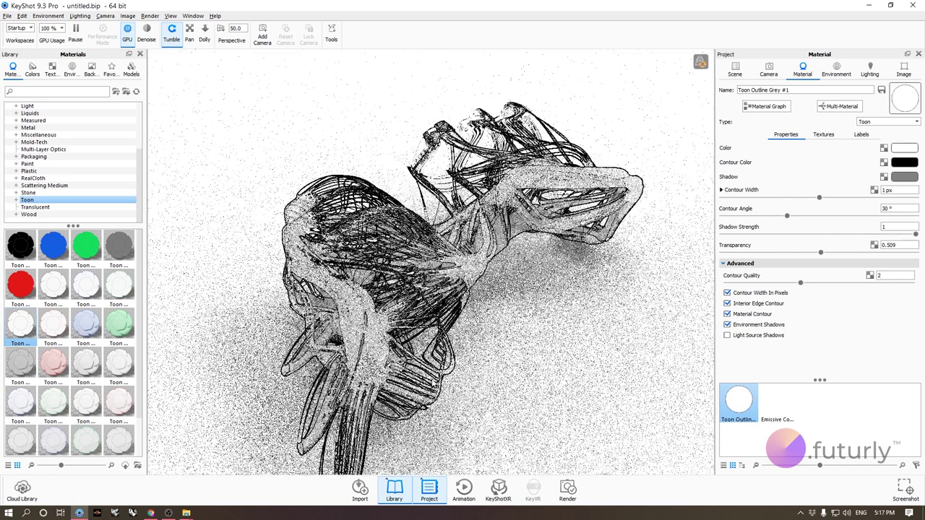
Step: Try a shaded toon material from the Toon library on the organic model and view it from another side
left_click_drag(900, 189, 848, 190)
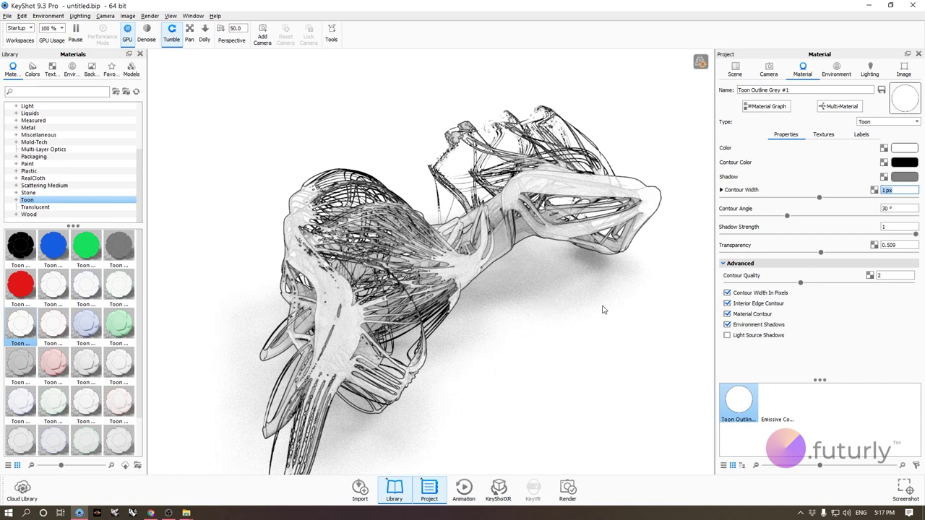
scroll(85, 355, "down", 1)
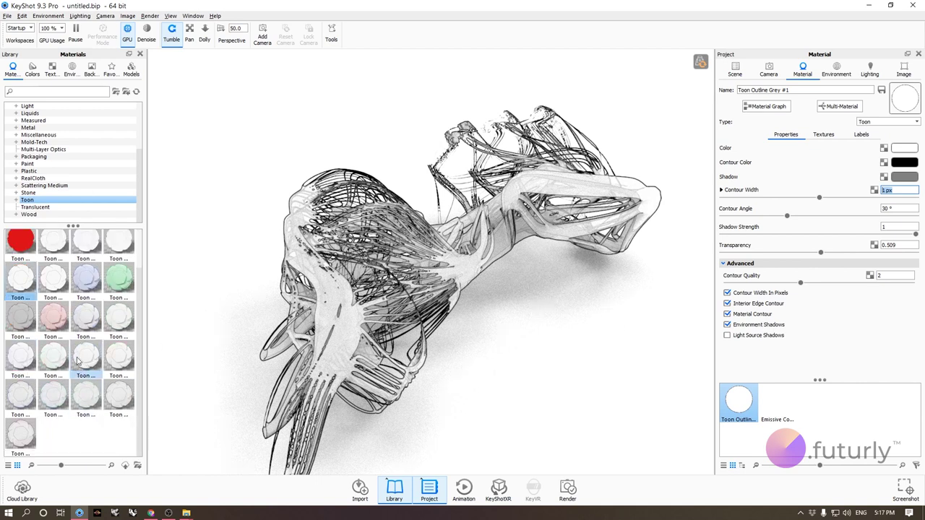
left_click_drag(88, 323, 315, 281)
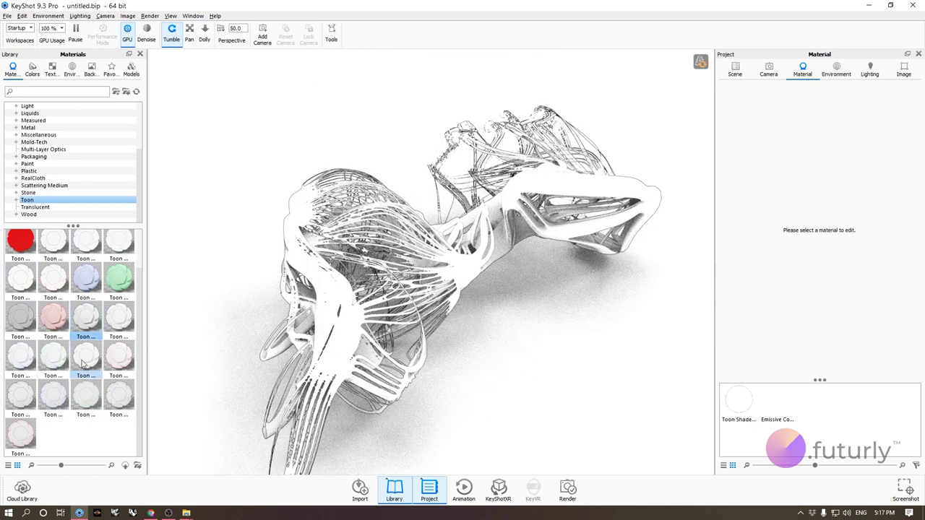
mouse_move(82, 362)
left_click_drag(564, 365, 431, 298)
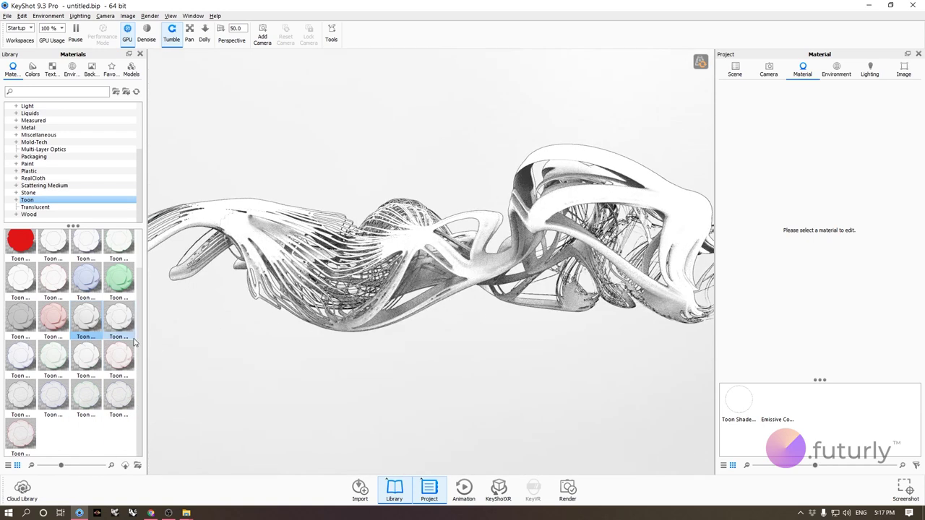
Step: Try the Toon Sketched Black material on the model, open its properties and inspect the sketch effect from other sides
mouse_move(128, 322)
left_mouse_down()
mouse_move(343, 261)
mouse_move(413, 317)
left_mouse_up()
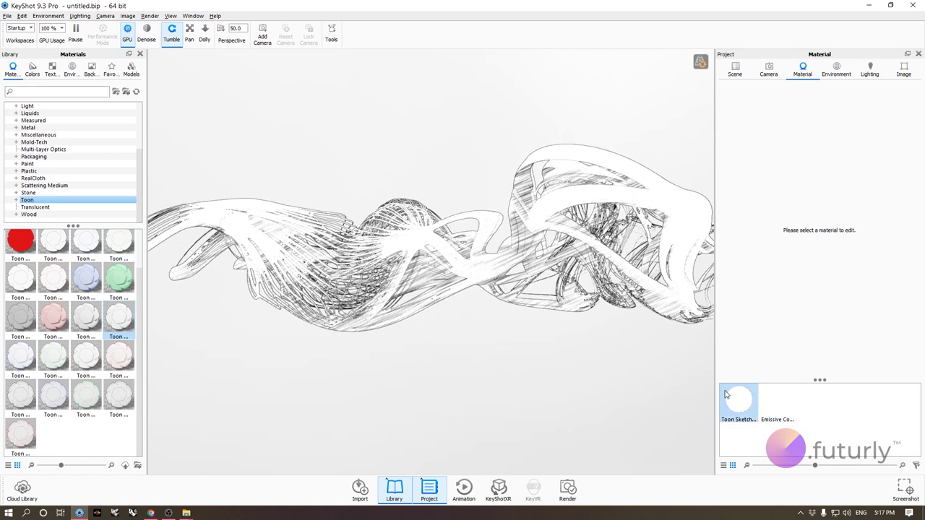
left_click(740, 406)
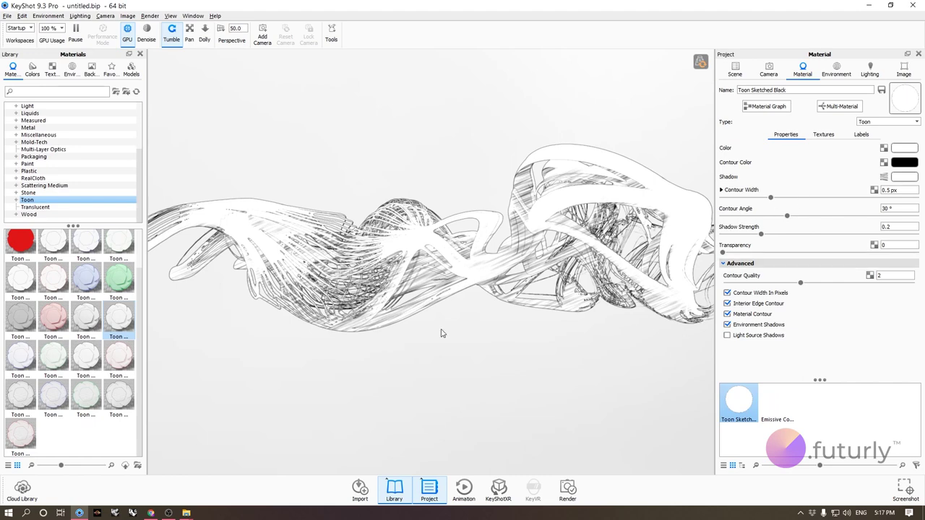
scroll(508, 417, "down", 3)
left_click_drag(509, 418, 512, 379)
scroll(496, 318, "up", 3)
mouse_move(496, 318)
left_mouse_down()
mouse_move(625, 344)
mouse_move(381, 373)
mouse_move(352, 404)
mouse_move(233, 379)
left_mouse_up()
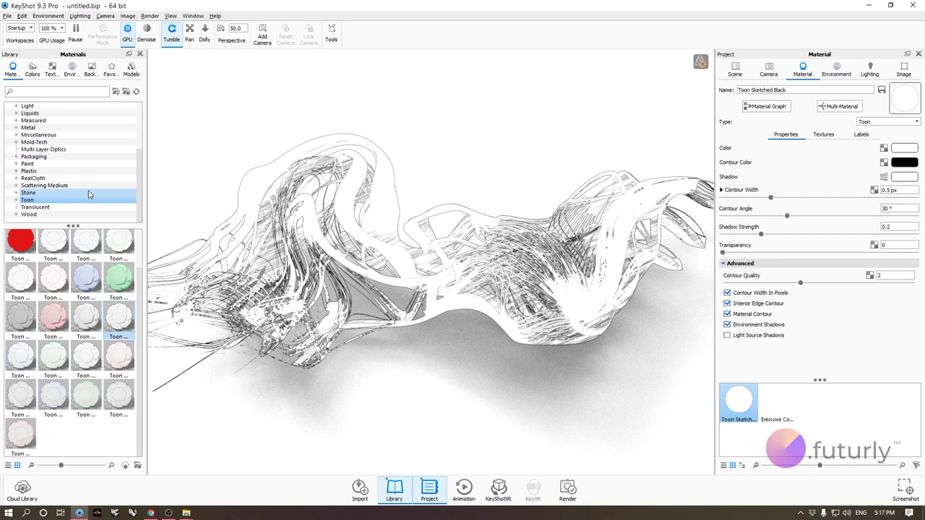
Step: Search the material library for "occ", try the Occlusion material on the model and inspect it from several angles
scroll(79, 192, "up", 1)
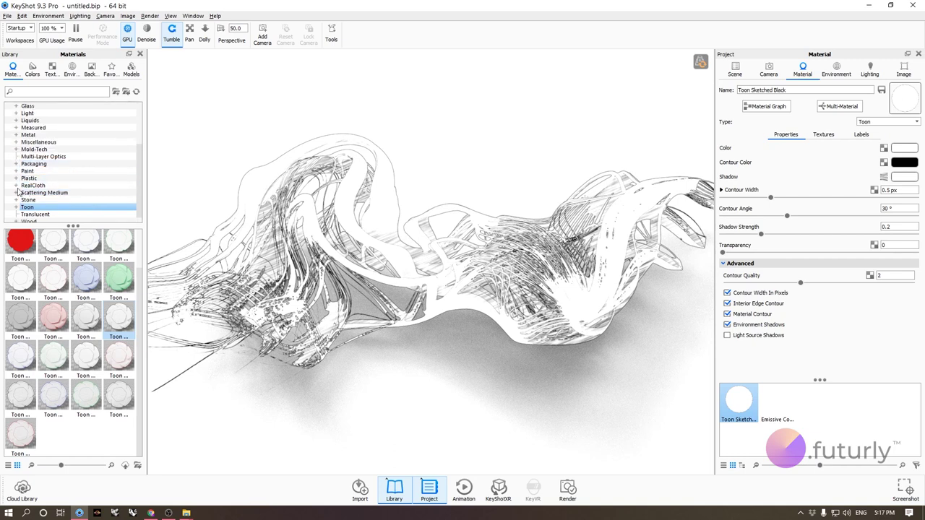
left_click(42, 93)
type("occ")
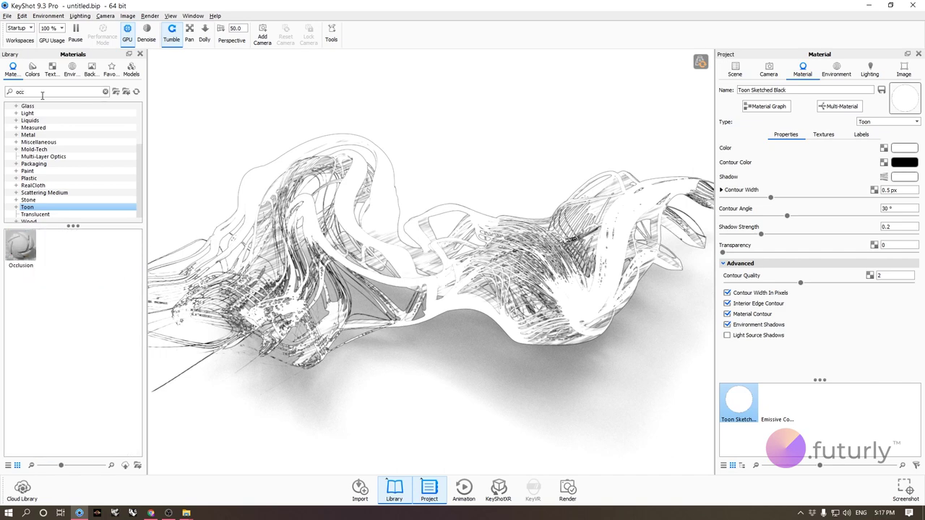
mouse_move(20, 247)
left_mouse_down()
mouse_move(217, 282)
mouse_move(408, 278)
mouse_move(391, 267)
left_mouse_up()
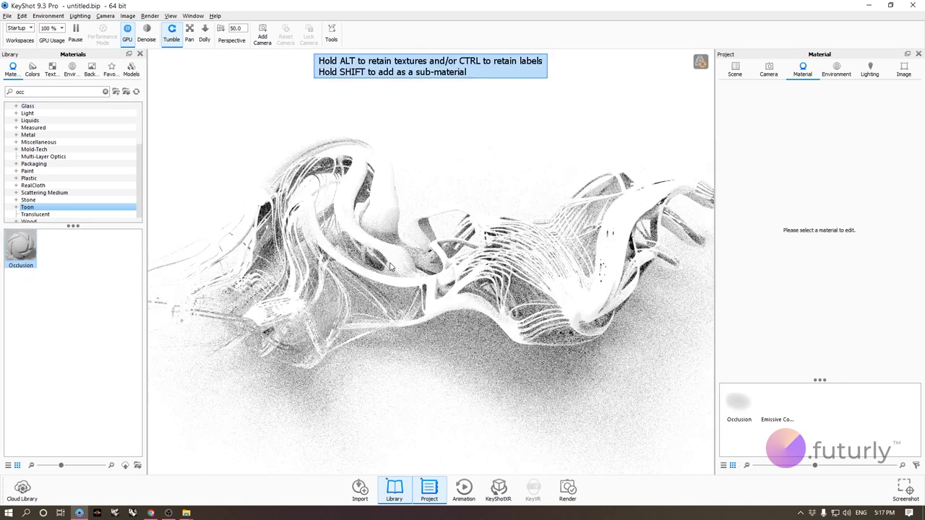
left_click_drag(501, 387, 545, 432)
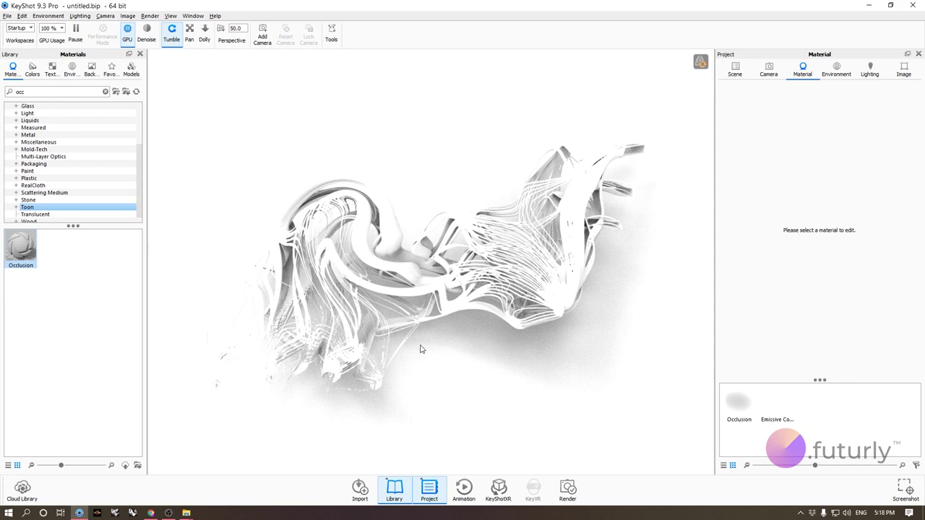
left_click_drag(425, 373, 448, 334)
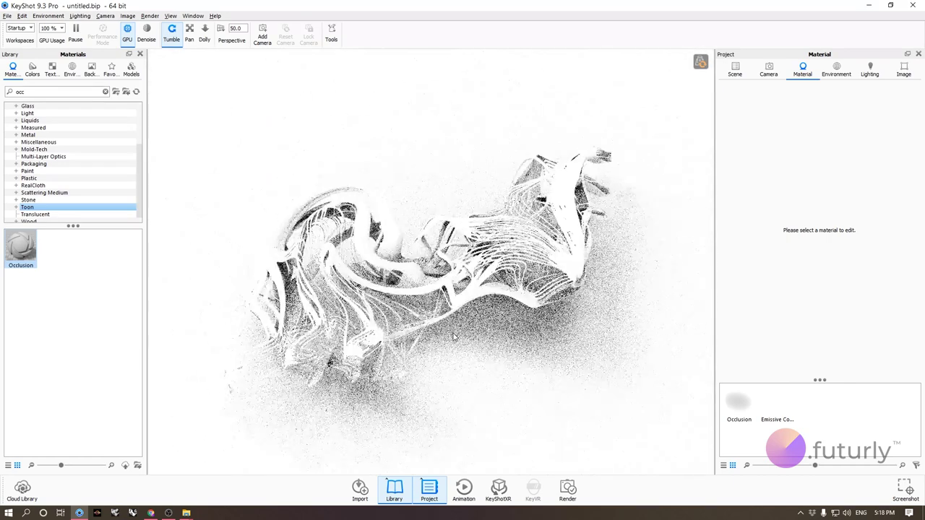
scroll(448, 334, "up", 2)
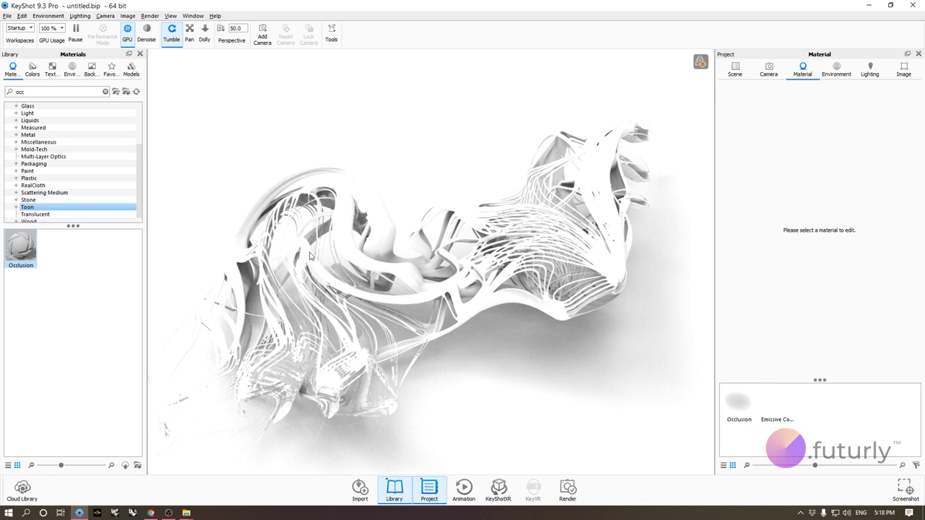
left_click_drag(456, 172, 479, 122)
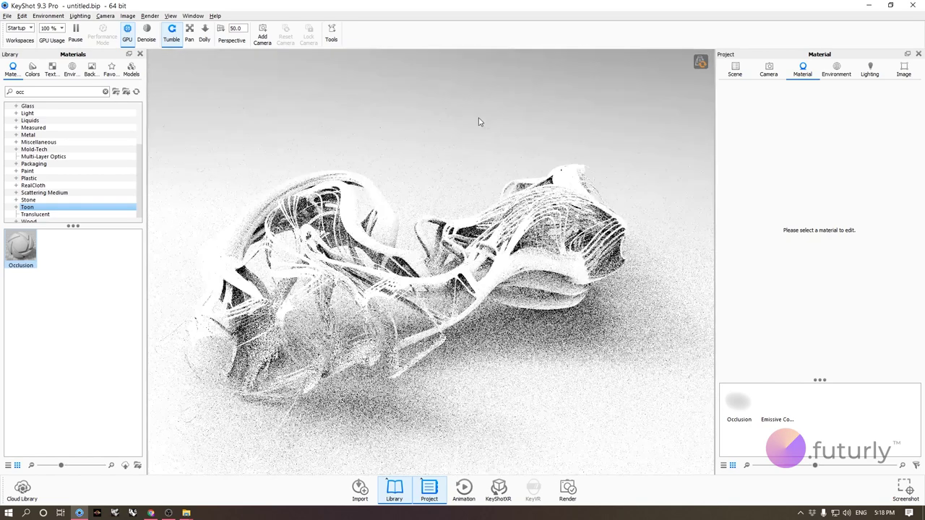
Step: Try the Lens Coated and rainbow gradient materials from the Miscellaneous category on the model
scroll(91, 180, "down", 1)
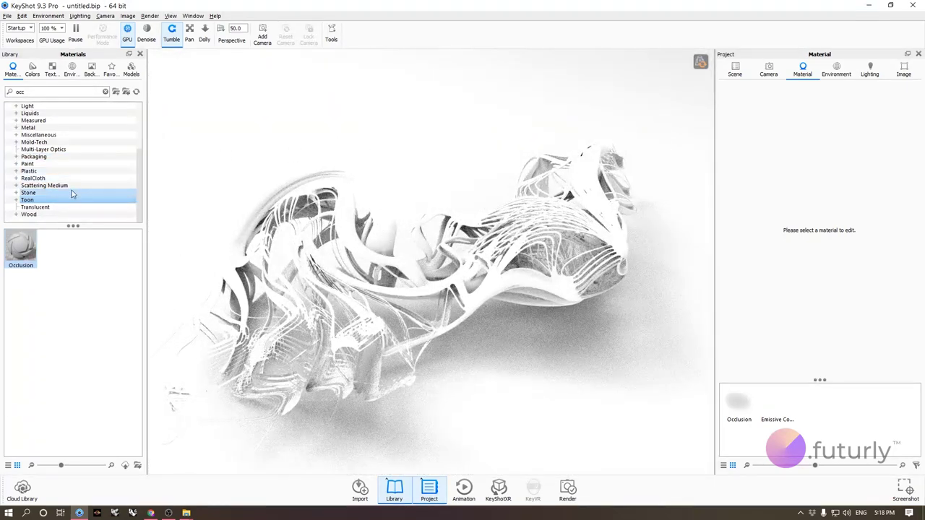
left_click(51, 136)
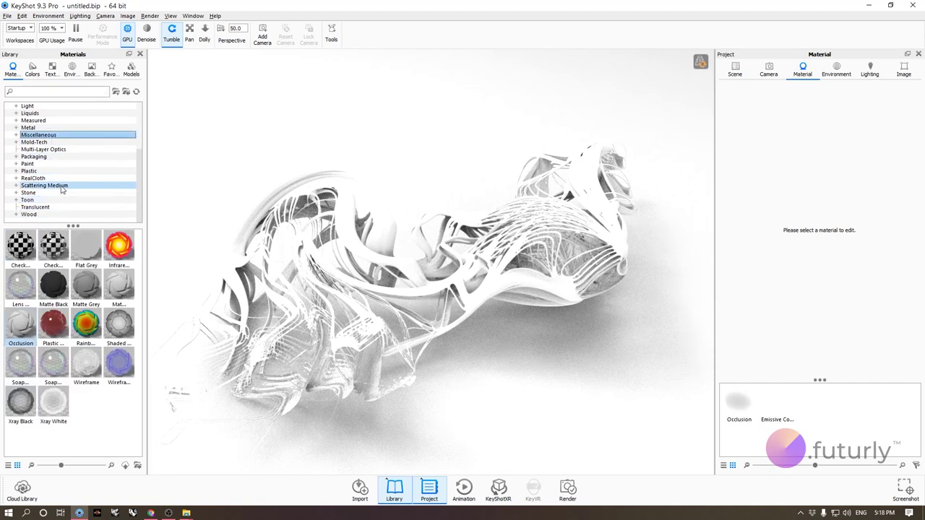
left_click_drag(22, 286, 390, 279)
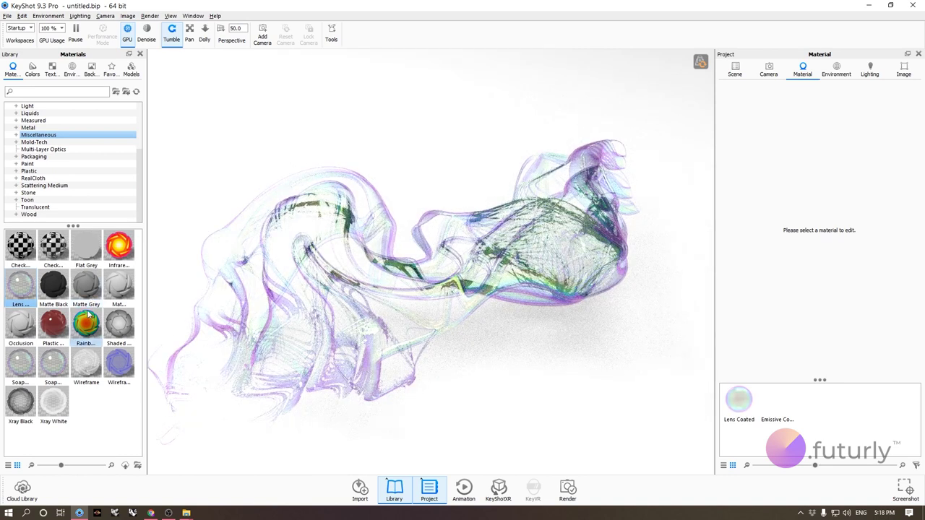
left_click_drag(86, 331, 362, 248)
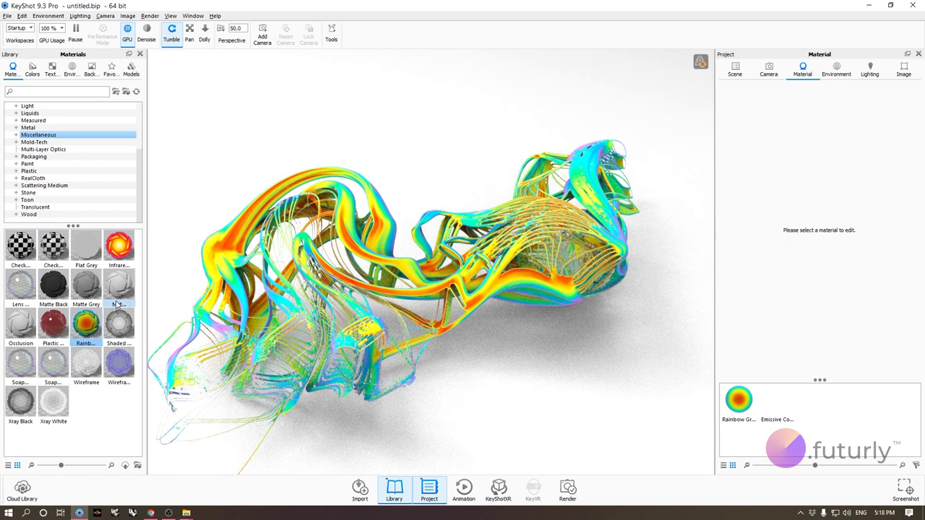
Step: Try four coloured materials from the Multi-Layer Optics category on the model, one after another
scroll(78, 172, "up", 1)
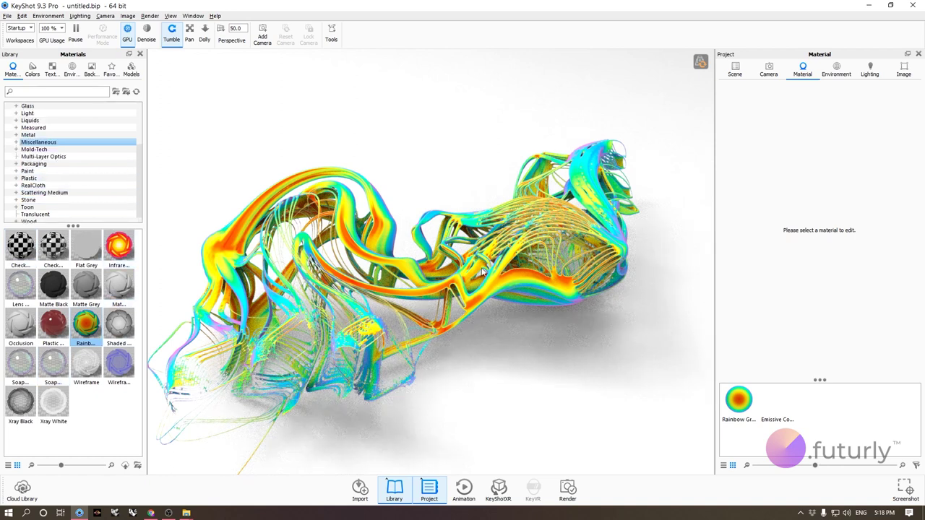
scroll(62, 173, "up", 4)
scroll(66, 162, "down", 4)
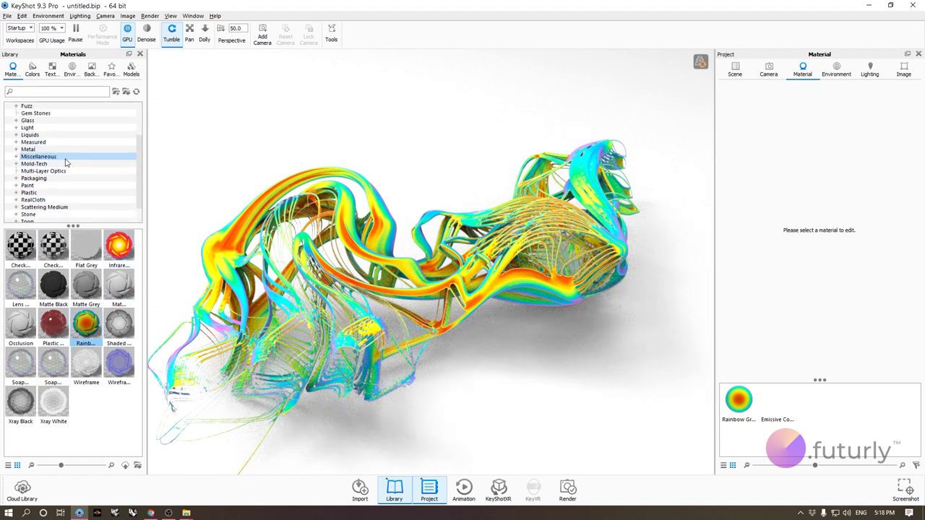
left_click(61, 157)
left_click_drag(114, 308, 226, 230)
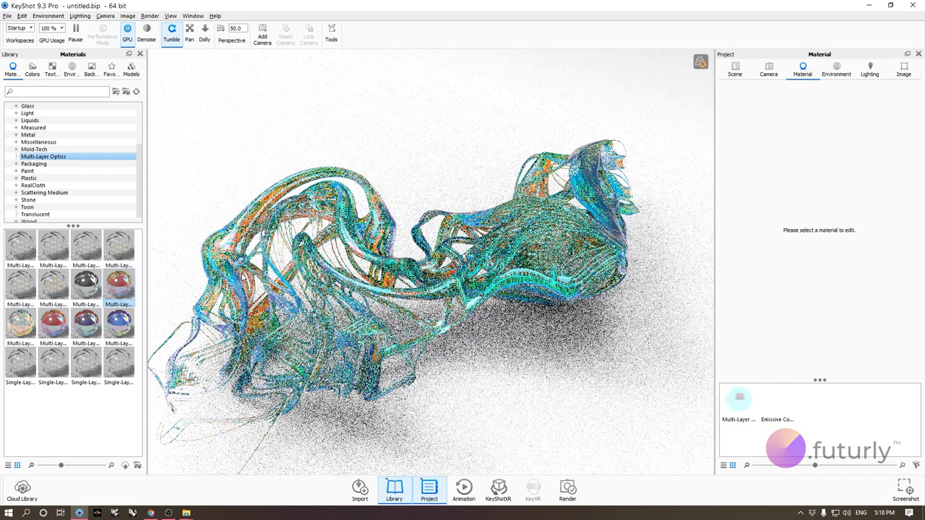
left_click_drag(54, 323, 246, 279)
left_click_drag(21, 323, 262, 225)
left_click_drag(119, 323, 318, 194)
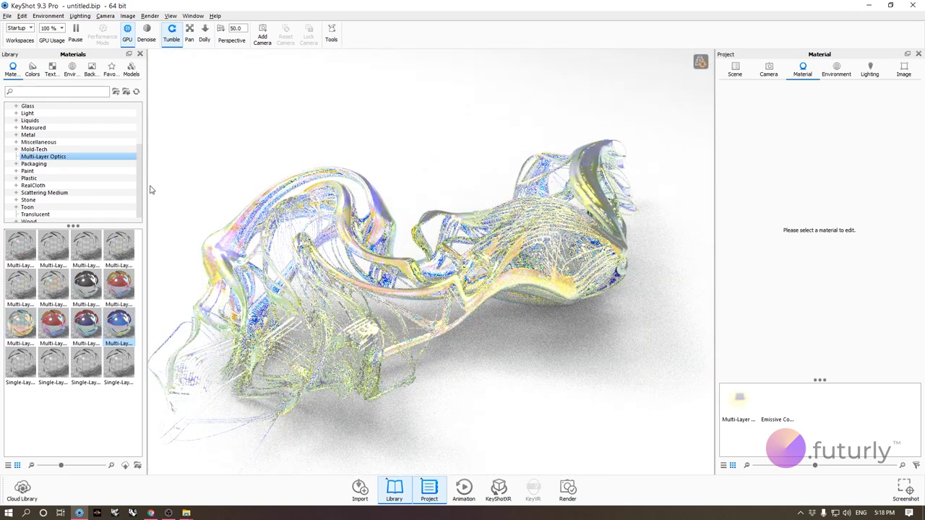
Step: Search the material library for "matte" and apply the Matte White material to the model
scroll(91, 178, "down", 1)
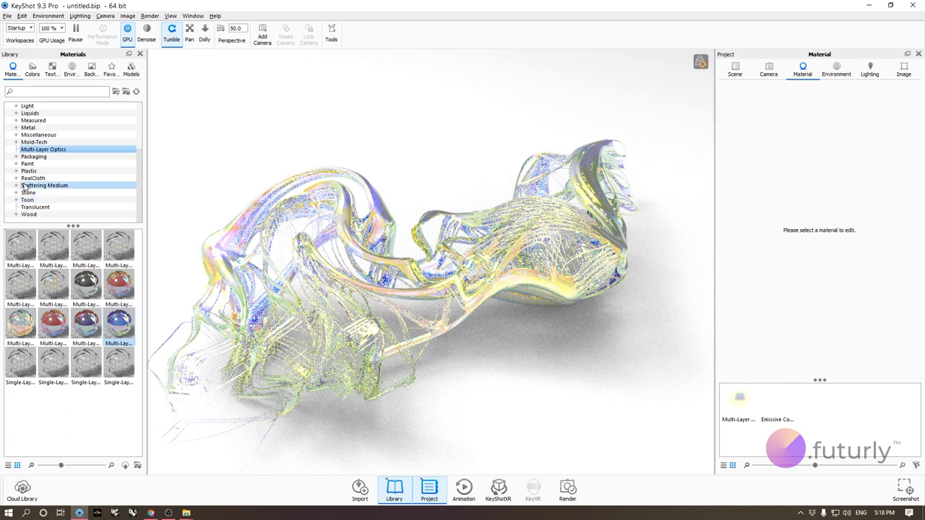
scroll(68, 175, "up", 3)
type("matte")
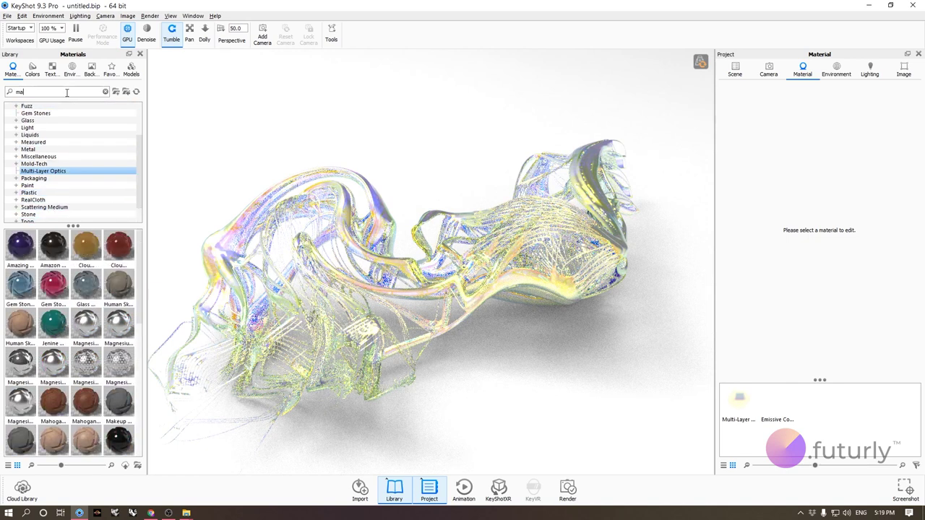
left_click_drag(86, 245, 258, 224)
Step: Switch rendering from GPU to CPU and show the Cutaway materials in the library
scroll(82, 181, "up", 7)
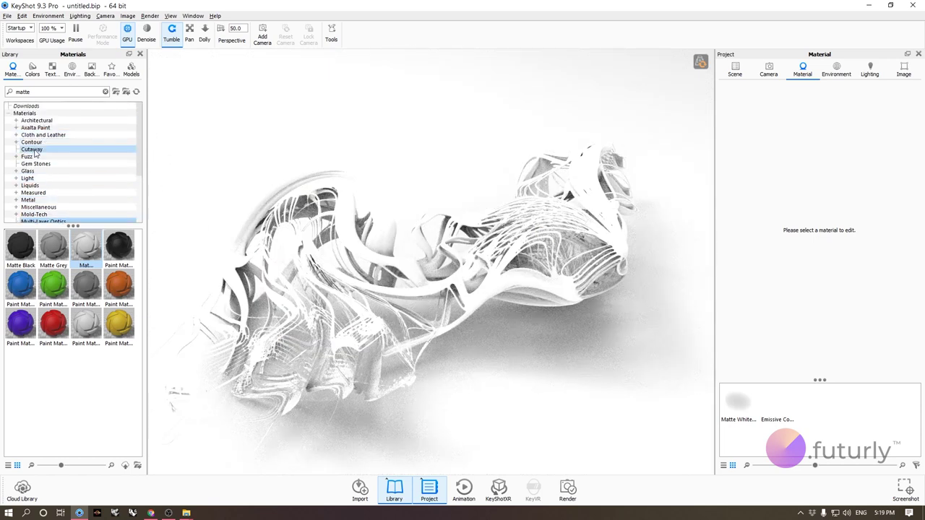
left_click(126, 37)
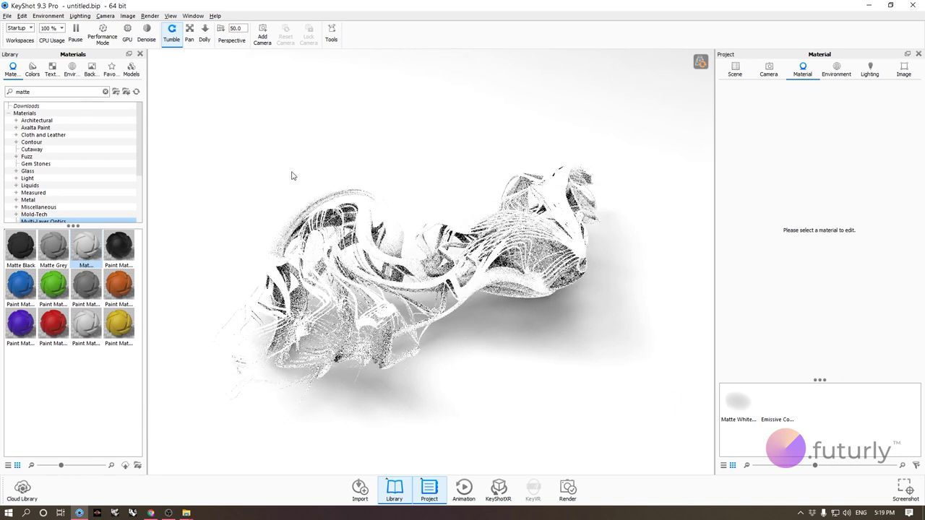
left_click(43, 149)
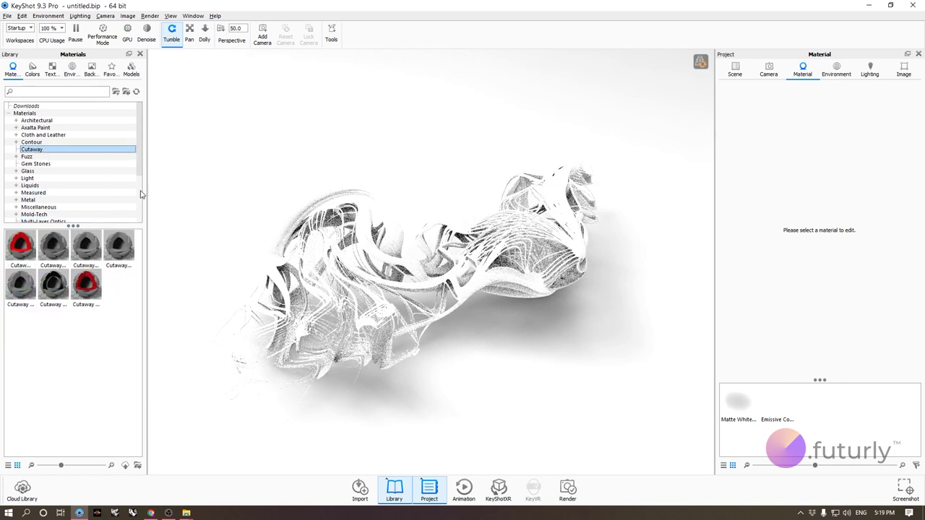
scroll(499, 278, "down", 2)
scroll(498, 278, "up", 4)
Step: Add a cube to the scene with the model
left_click_drag(442, 179, 253, 242)
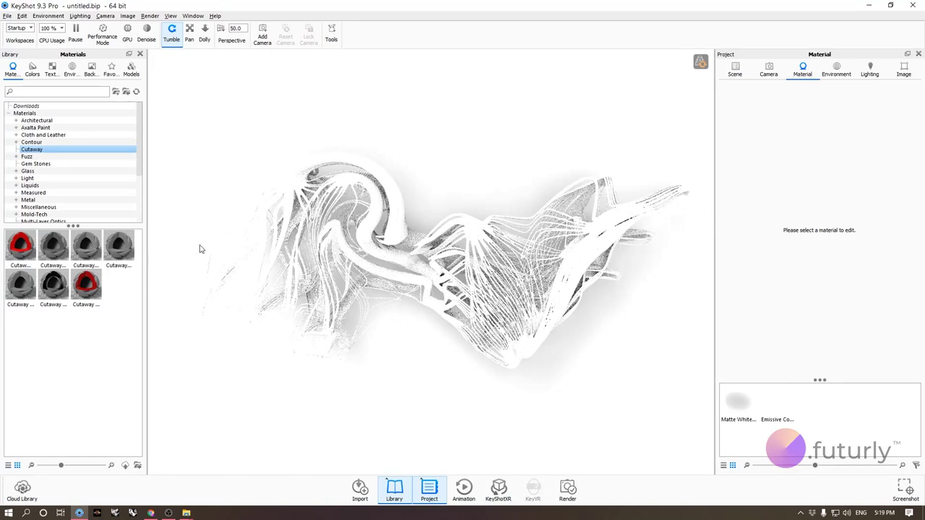
left_click_drag(369, 393, 188, 282)
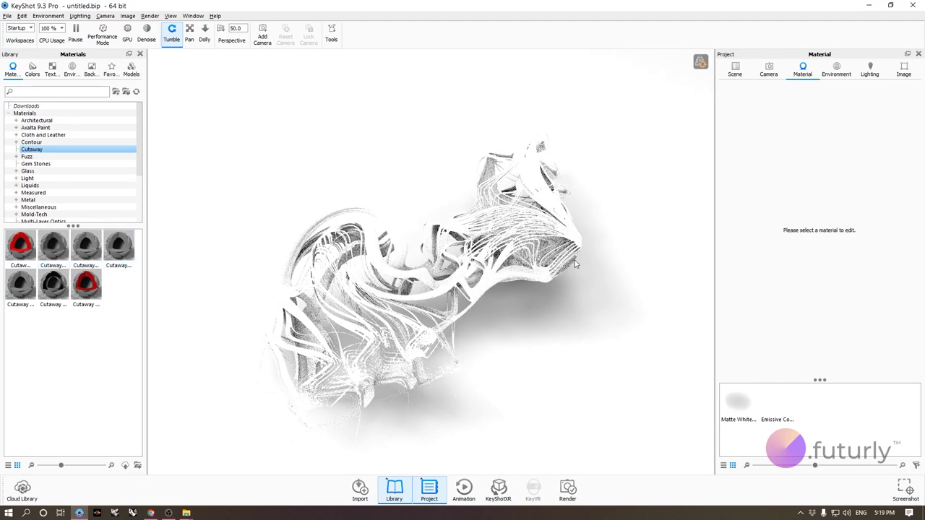
left_click_drag(638, 309, 640, 275)
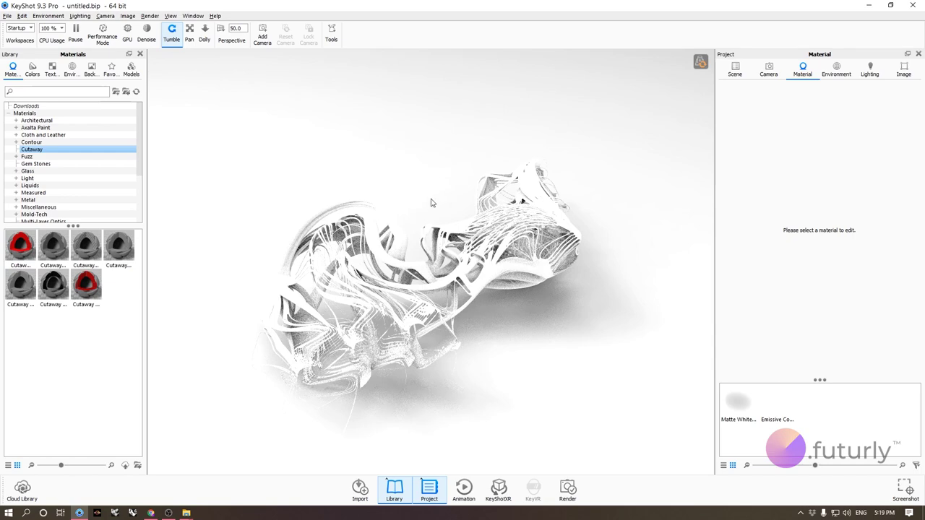
left_click_drag(430, 203, 305, 297)
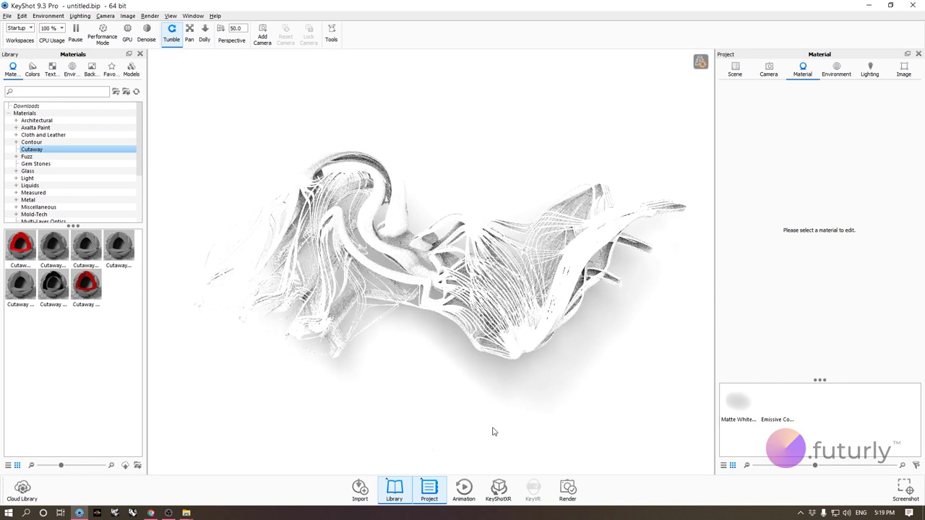
left_click_drag(354, 399, 434, 357)
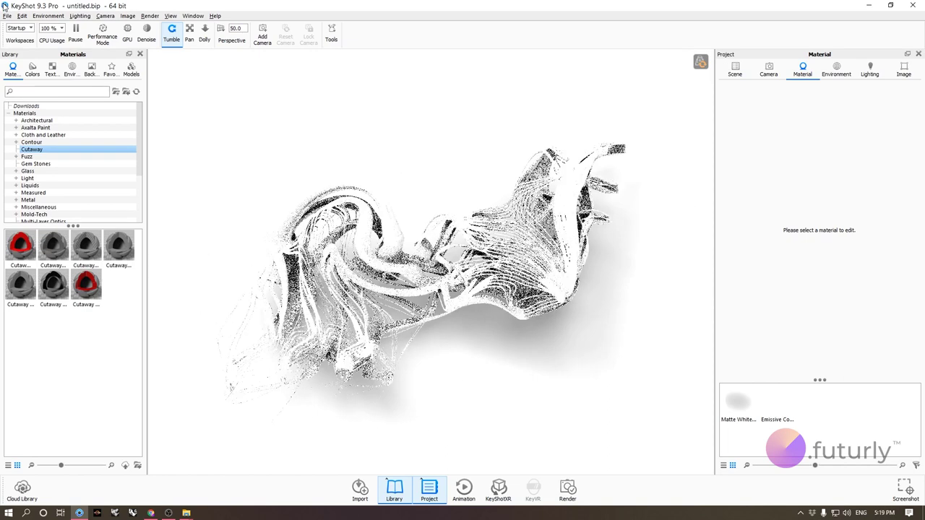
left_click(23, 16)
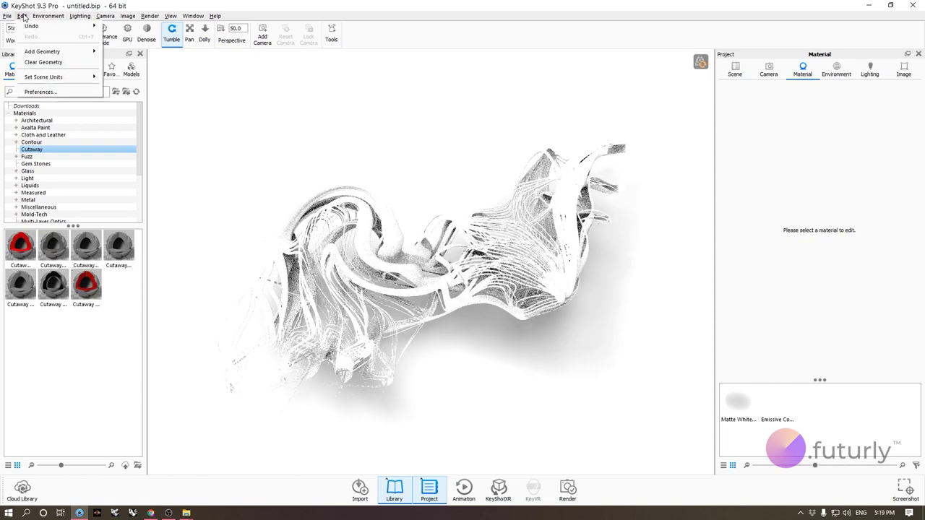
mouse_move(39, 55)
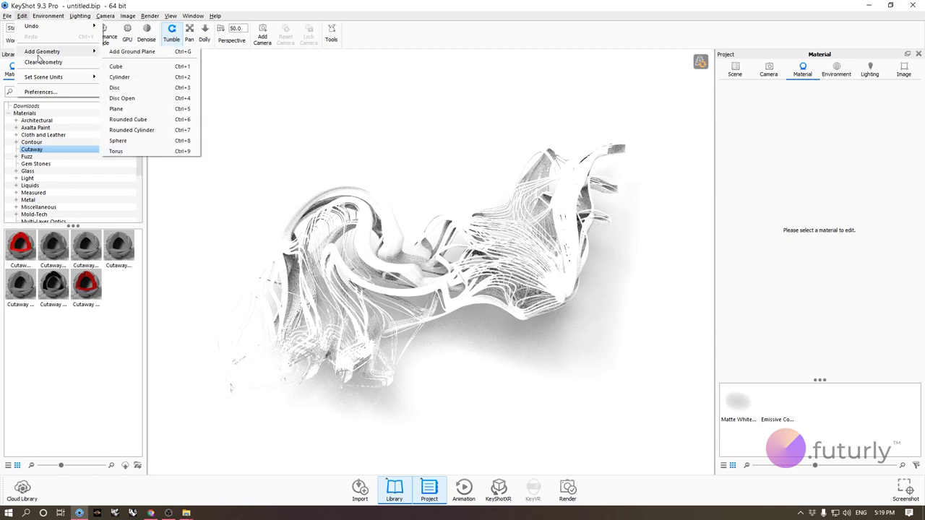
left_click(145, 67)
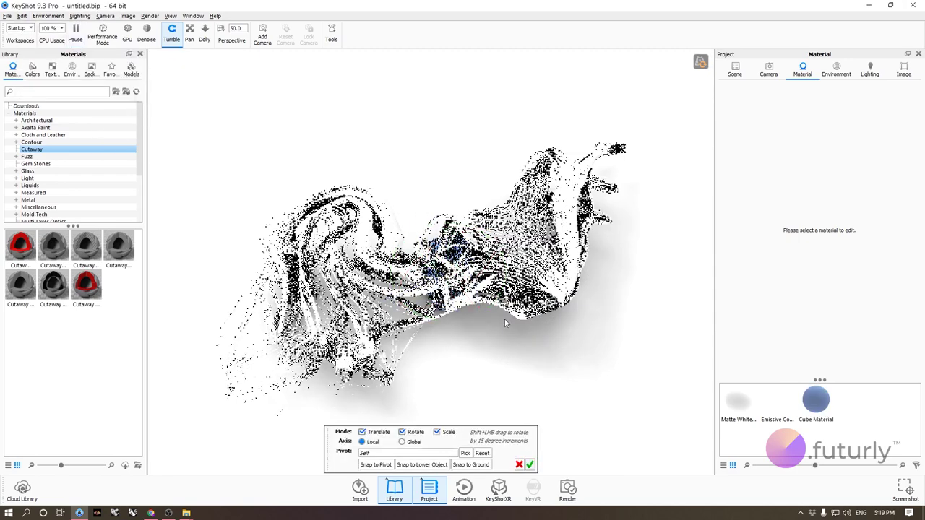
Step: Move the cube to the model's front side, raise it about 601 mm, and scale it to 10 in X, Y and Z
left_click_drag(488, 328, 525, 384)
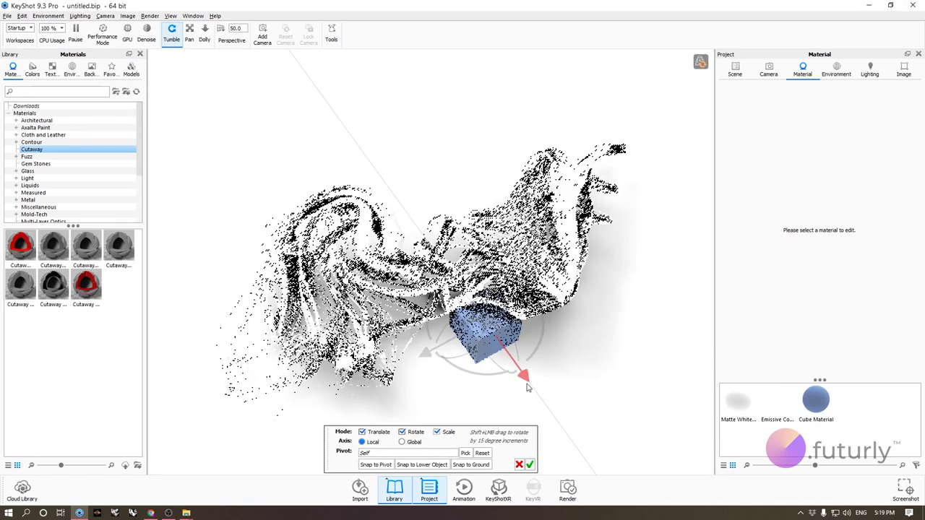
left_click_drag(488, 288, 492, 260)
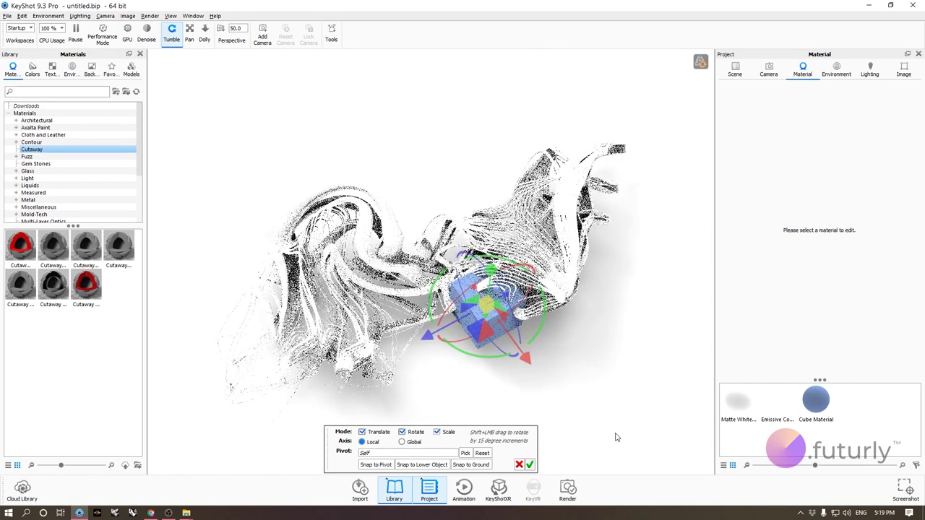
left_click(735, 69)
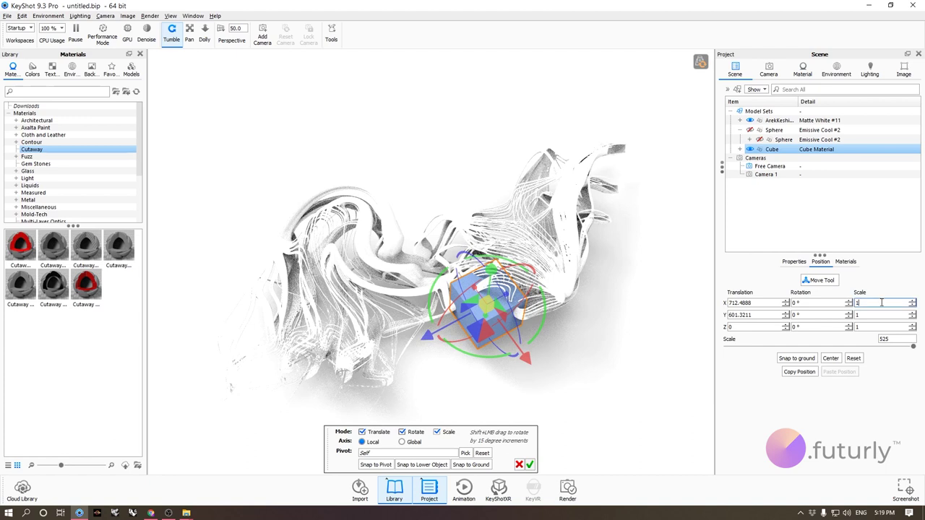
left_click(872, 327)
type("0")
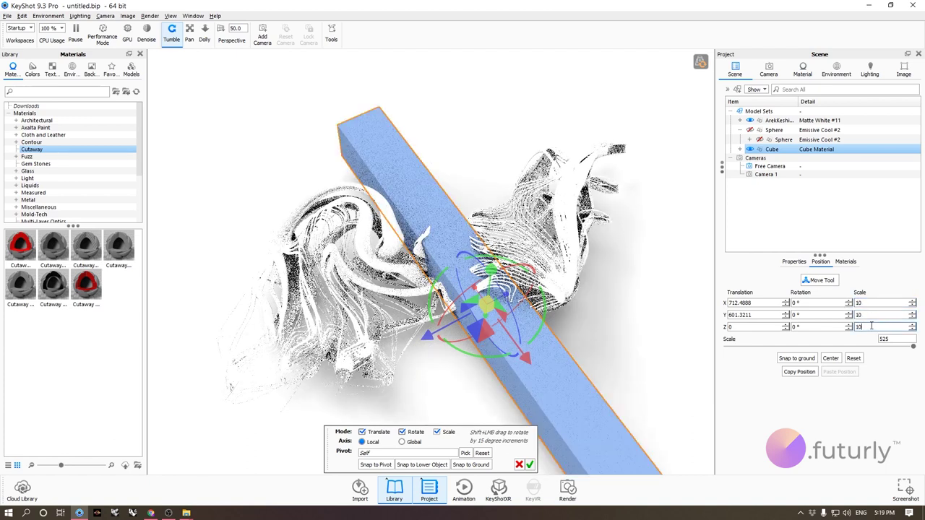
left_click(871, 315)
scroll(532, 282, "down", 5)
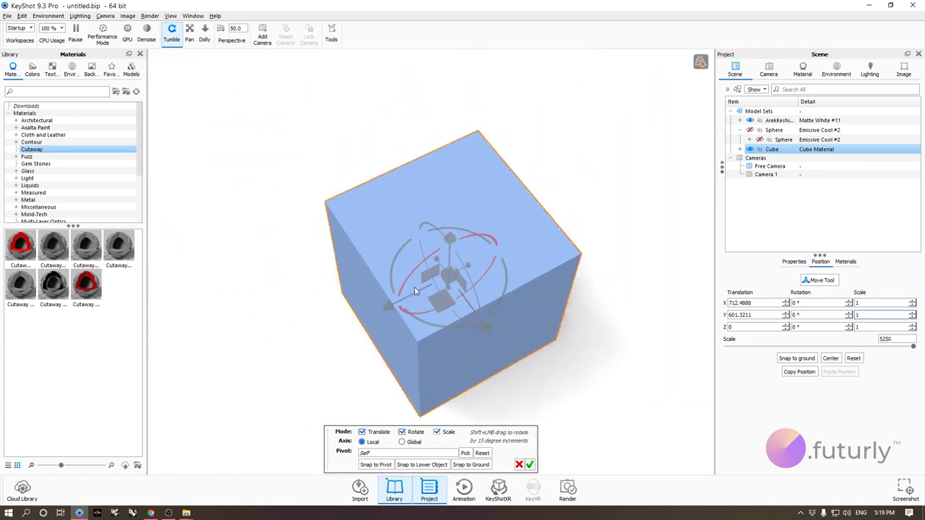
Step: Reshape the cube into a slab scaled about 1 by 2.3 by 2.3 and move it to about X 1688, overlapping the model's side
left_click_drag(438, 260, 436, 262)
scroll(620, 292, "up", 5)
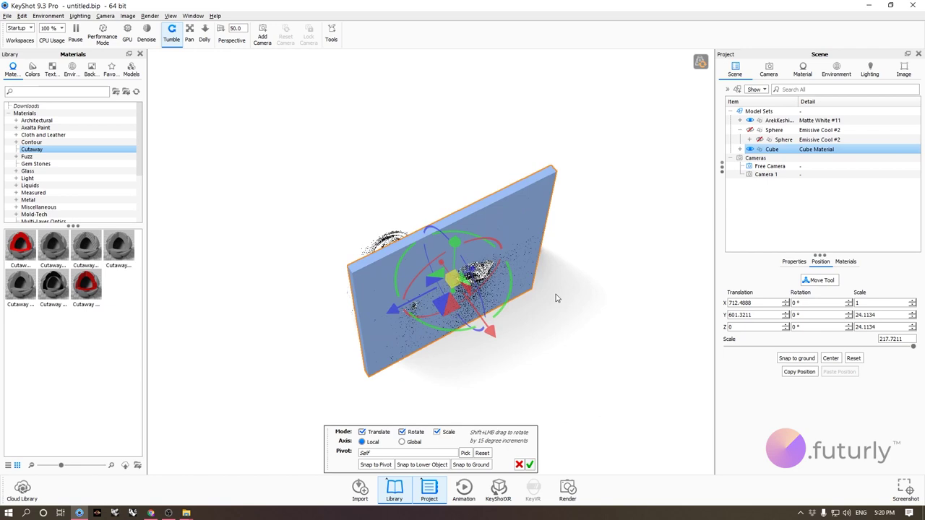
left_click_drag(458, 262, 452, 270)
left_click_drag(340, 257, 622, 231)
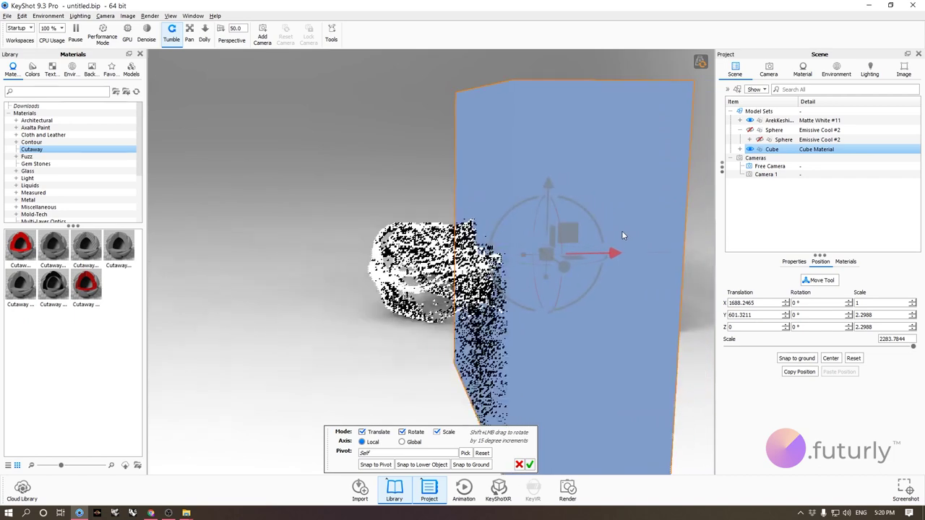
left_click(530, 465)
Step: Apply the Cutaway Basic Red Caps material to the cube and view the cut through the model
left_click_drag(544, 327, 294, 361)
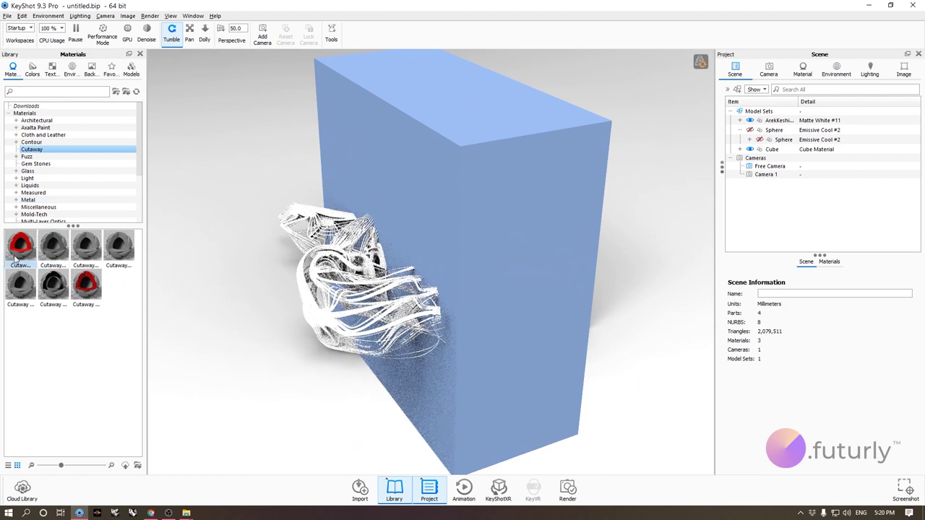
left_click_drag(20, 252, 446, 131)
left_click_drag(613, 314, 231, 219)
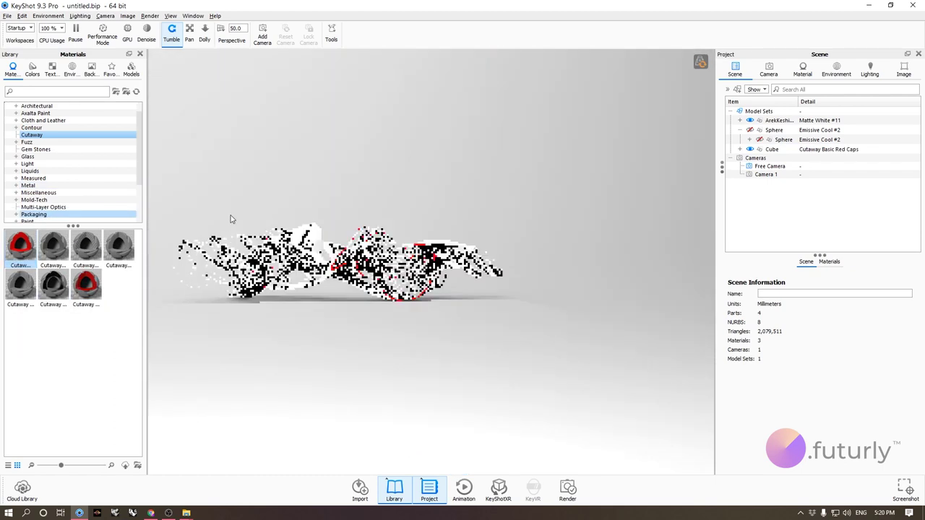
scroll(304, 253, "up", 5)
left_click_drag(429, 162, 579, 177)
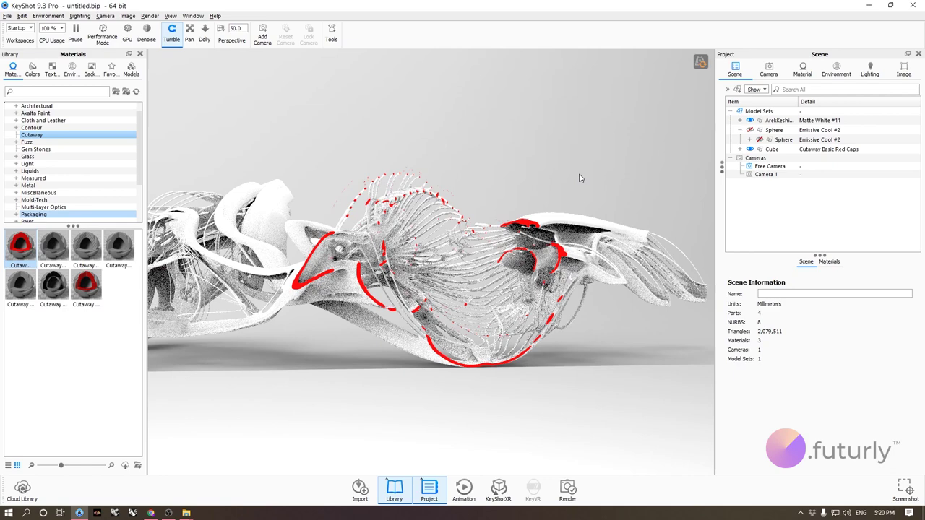
left_click_drag(579, 178, 506, 299)
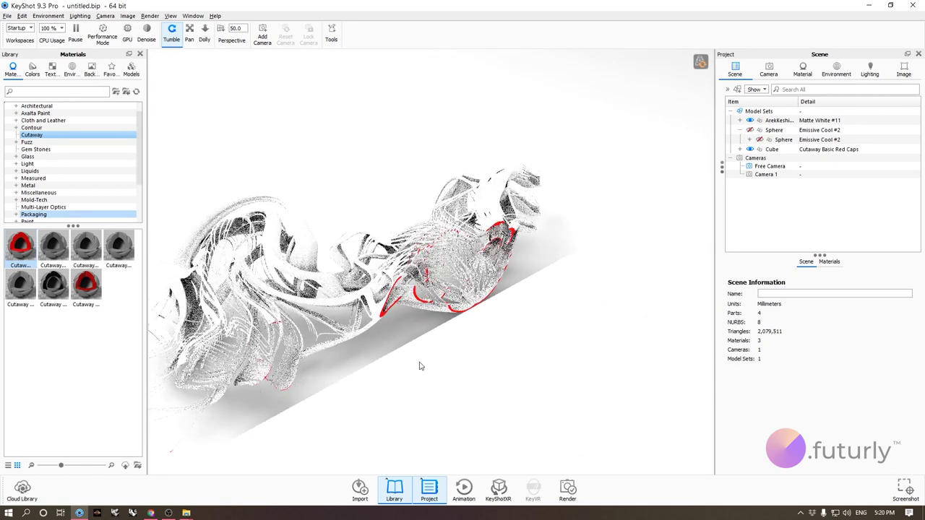
Step: Raise the cutaway cube vertically to about Y 2646 with the Move Tool
left_click(771, 71)
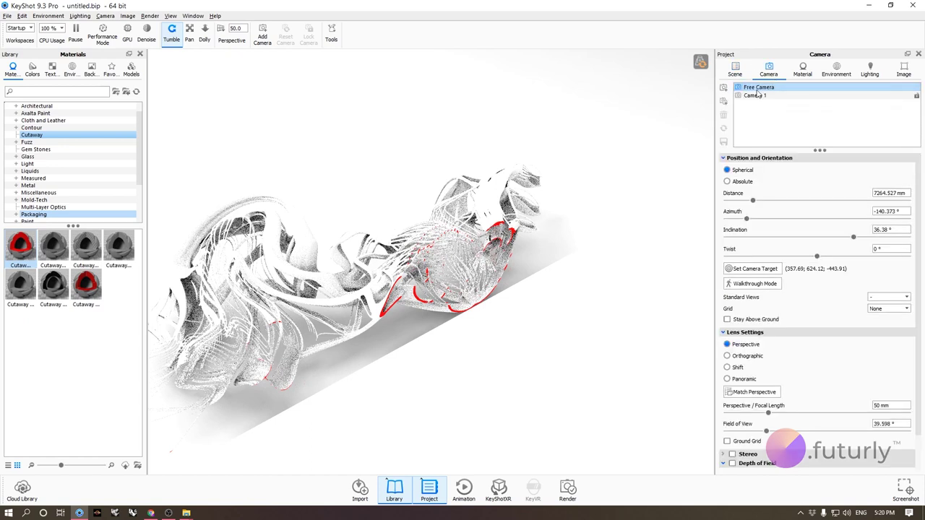
left_click(737, 70)
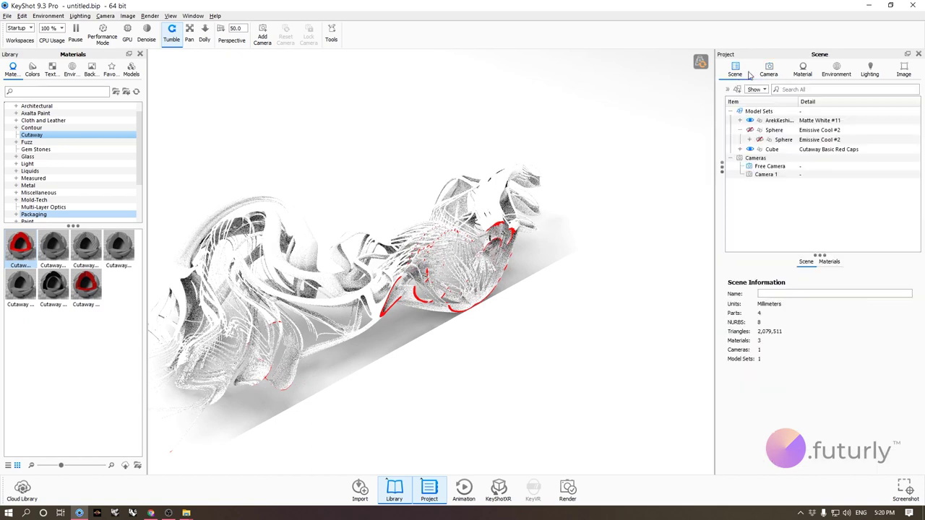
left_click(788, 150)
scroll(507, 294, "down", 3)
left_click(818, 279)
left_click_drag(479, 276, 490, 58)
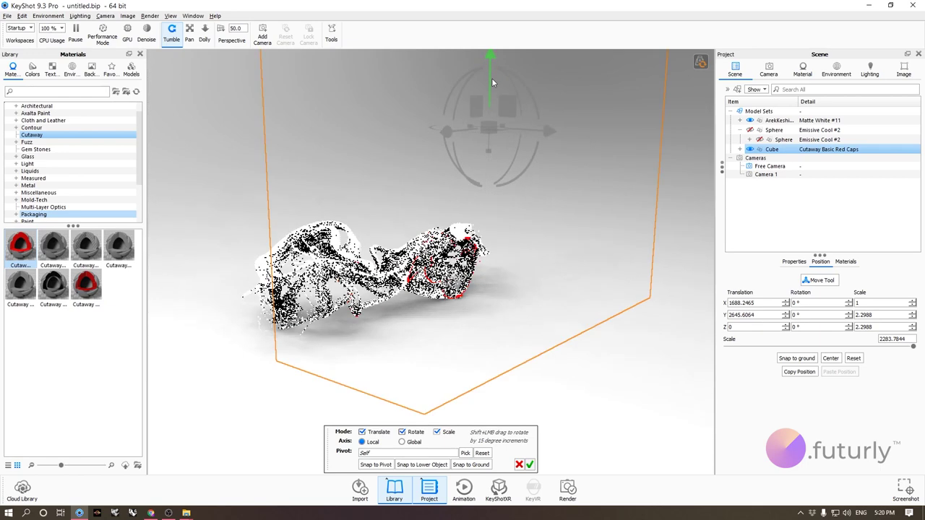
left_click(530, 465)
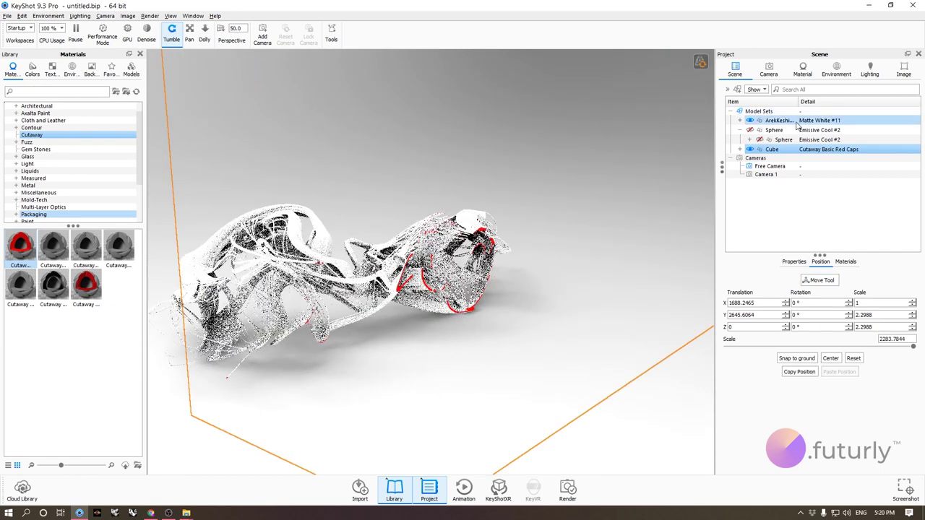
Step: Raise the organic model slightly above the ground with the Move Tool
left_click(780, 120)
left_click(820, 281)
left_click_drag(372, 204, 376, 171)
left_click(475, 134)
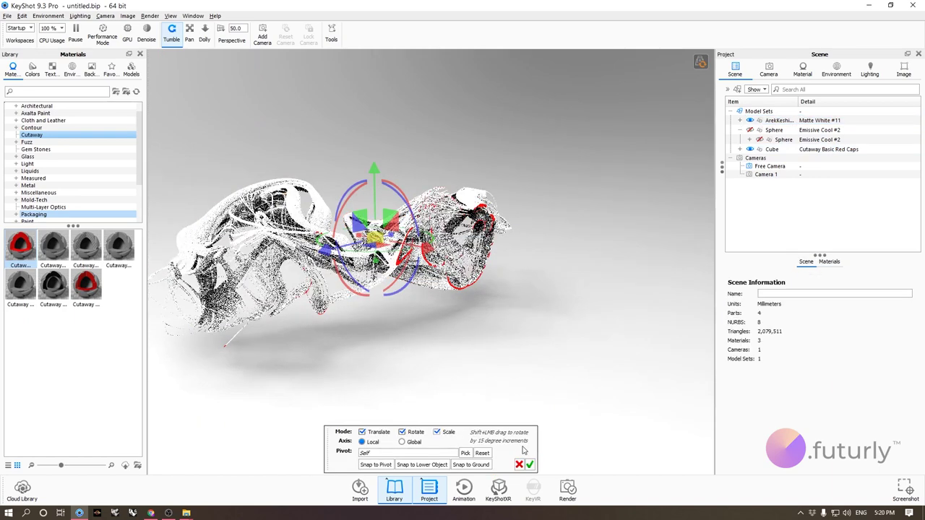
left_click(530, 464)
Step: Examine the red-capped cut sections of the model up close and from several sides
left_click_drag(545, 376, 365, 340)
scroll(366, 340, "up", 4)
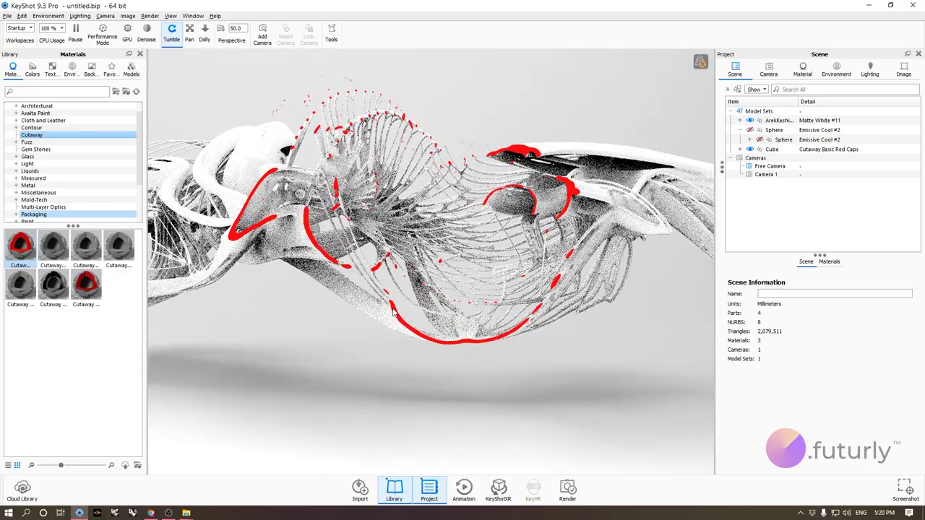
left_click_drag(335, 357, 516, 279)
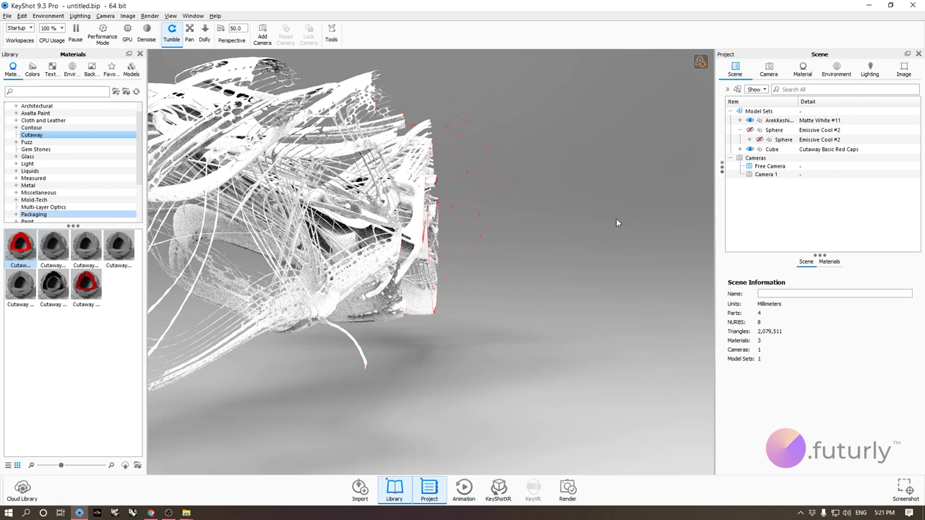
left_click_drag(588, 231, 506, 231)
scroll(579, 186, "down", 3)
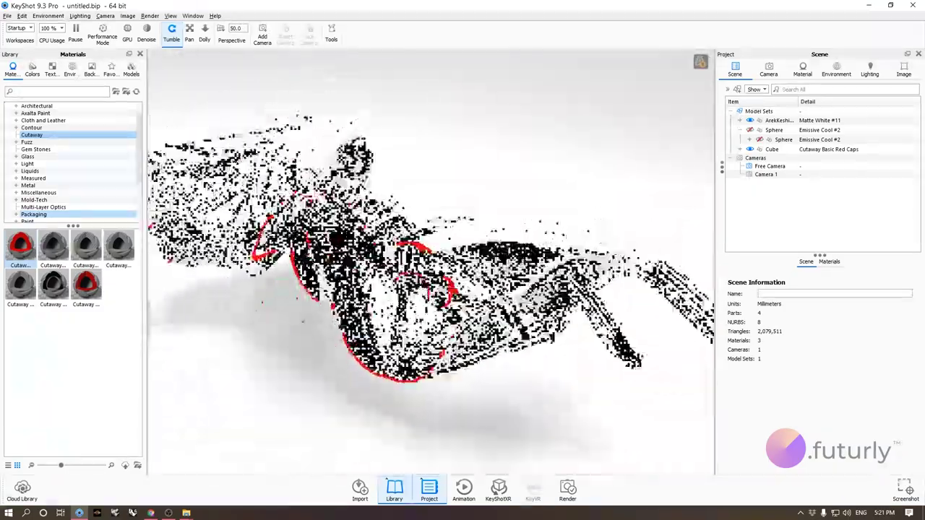
left_click_drag(579, 183, 637, 186)
scroll(636, 185, "up", 3)
Step: Open the Cutaway Basic Red Caps material for editing and set its caps style to No Caps
left_click(767, 72)
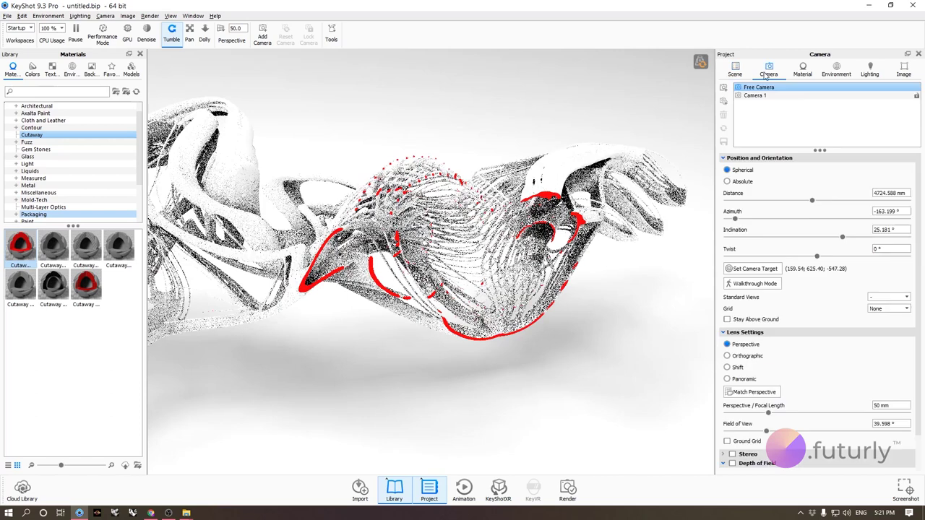
left_click(802, 68)
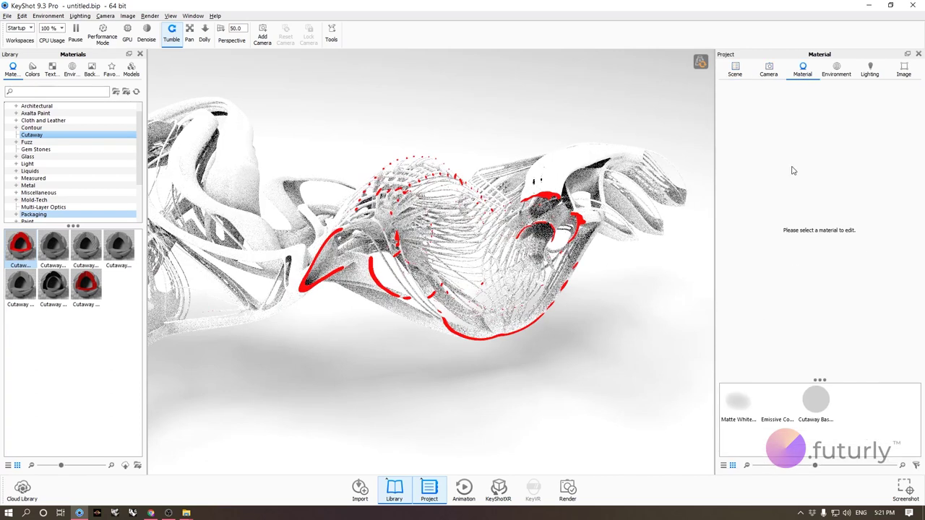
left_click(814, 403)
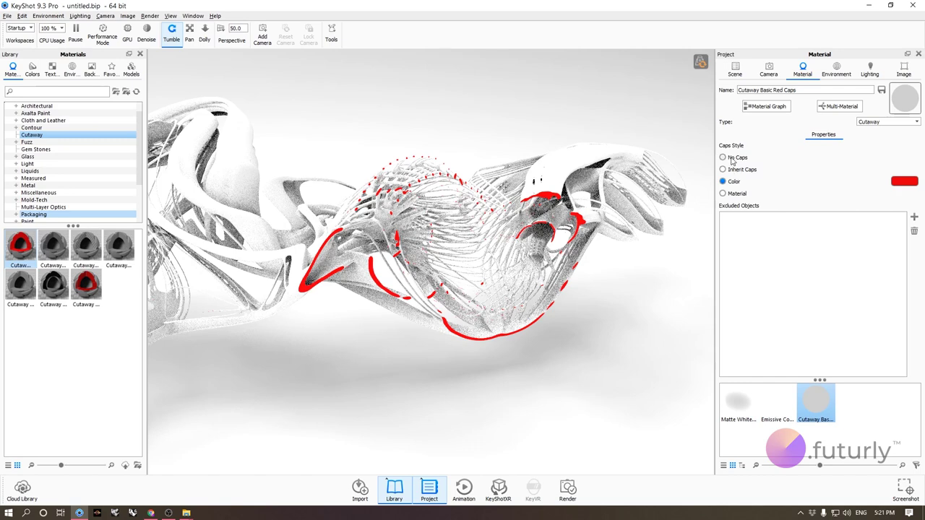
left_click_drag(576, 352, 606, 187)
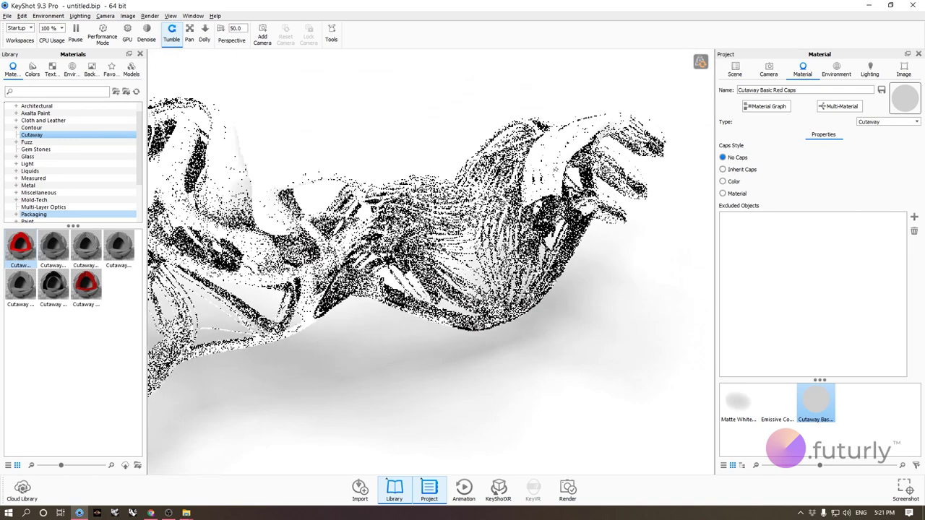
left_click_drag(385, 364, 470, 304)
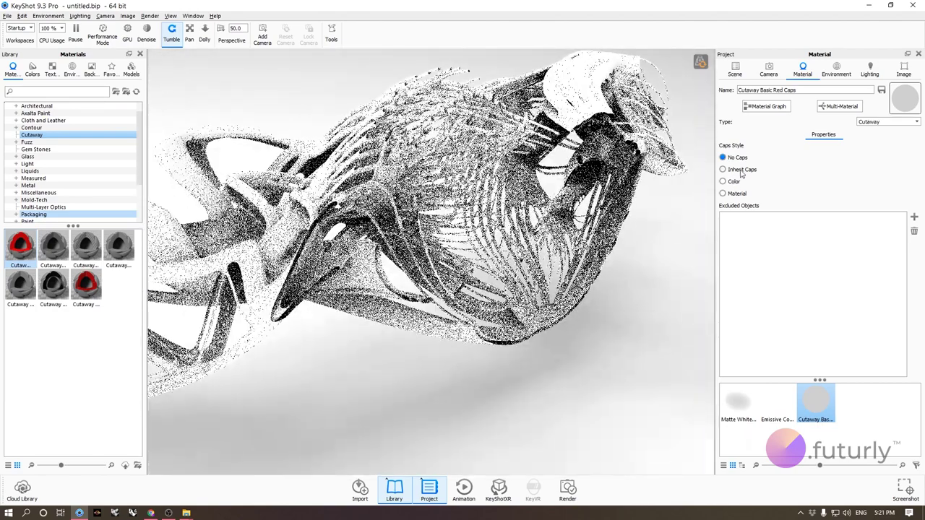
Step: Set the cutaway material's caps style to Inherit Caps and view the cut surfaces
left_click(738, 169)
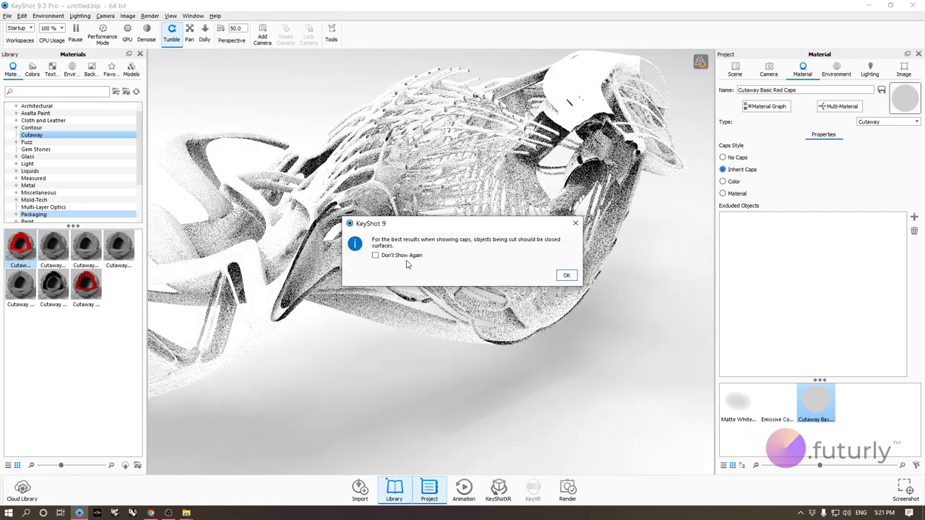
left_click(567, 275)
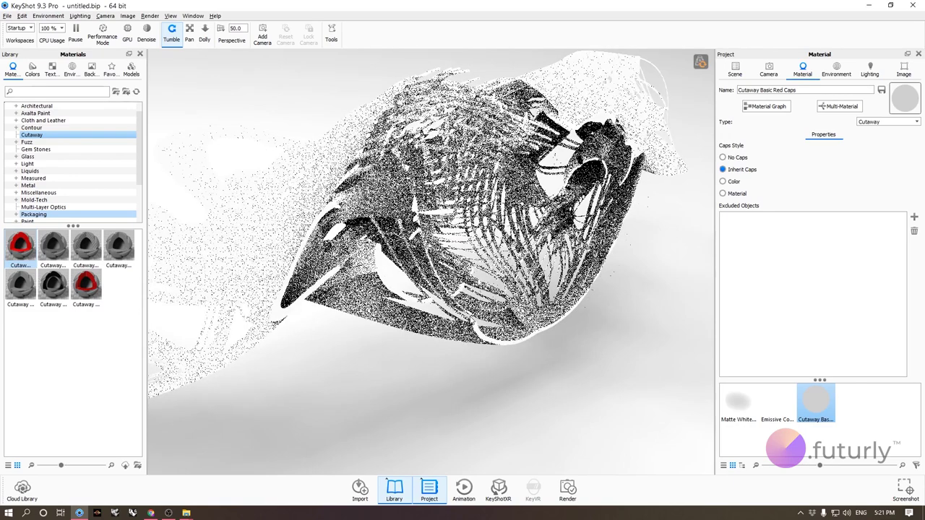
left_click_drag(480, 347, 563, 318)
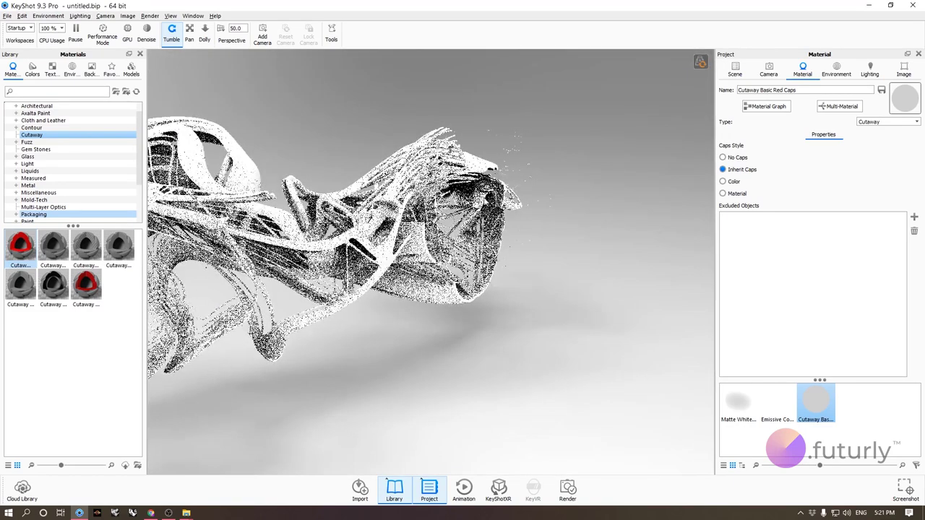
scroll(347, 209, "up", 3)
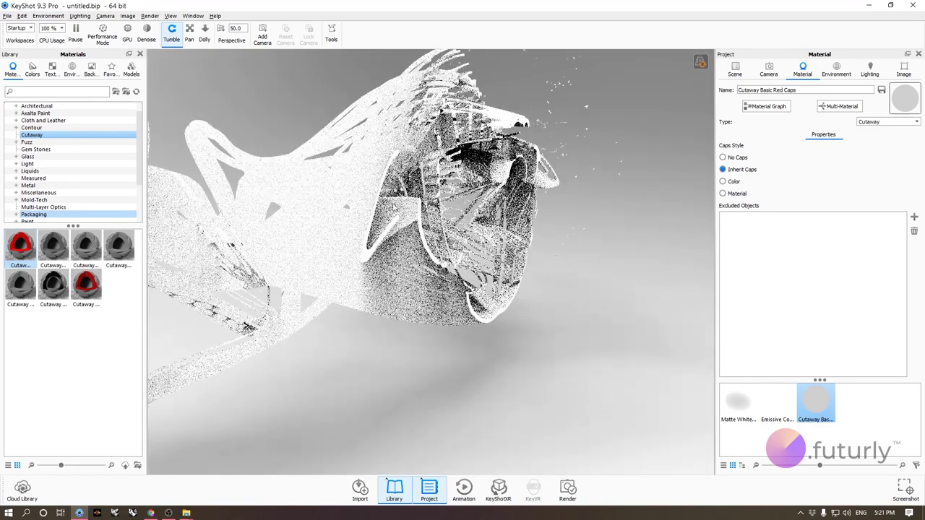
Step: Set the cutaway material's caps style to Color with red and inspect the cut surfaces from several angles
left_click(735, 187)
left_click_drag(599, 246, 616, 292)
scroll(615, 291, "down", 3)
scroll(615, 291, "up", 7)
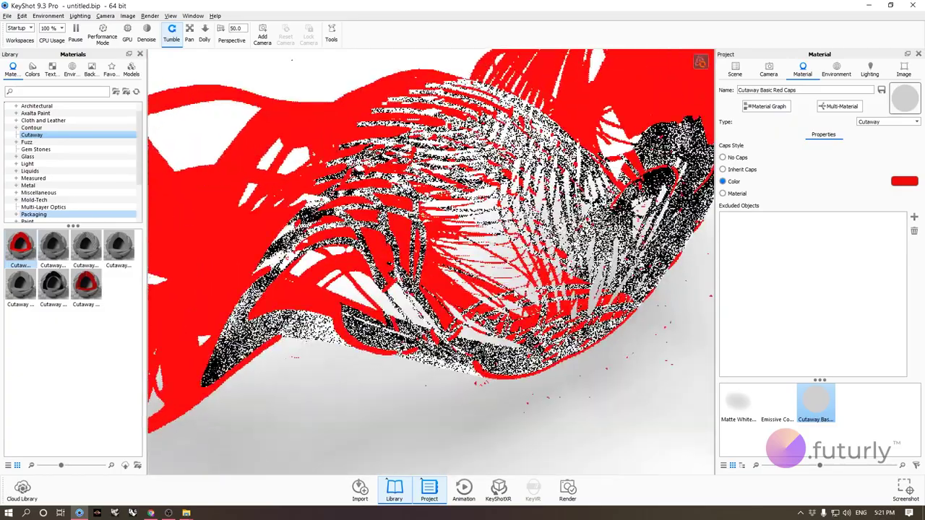
scroll(615, 291, "down", 4)
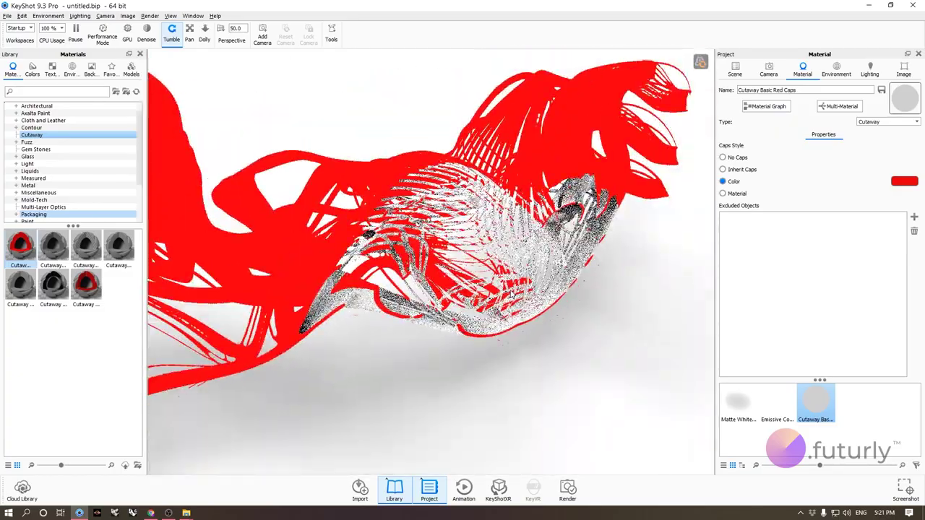
scroll(431, 262, "up", 2)
left_click_drag(649, 269, 567, 268)
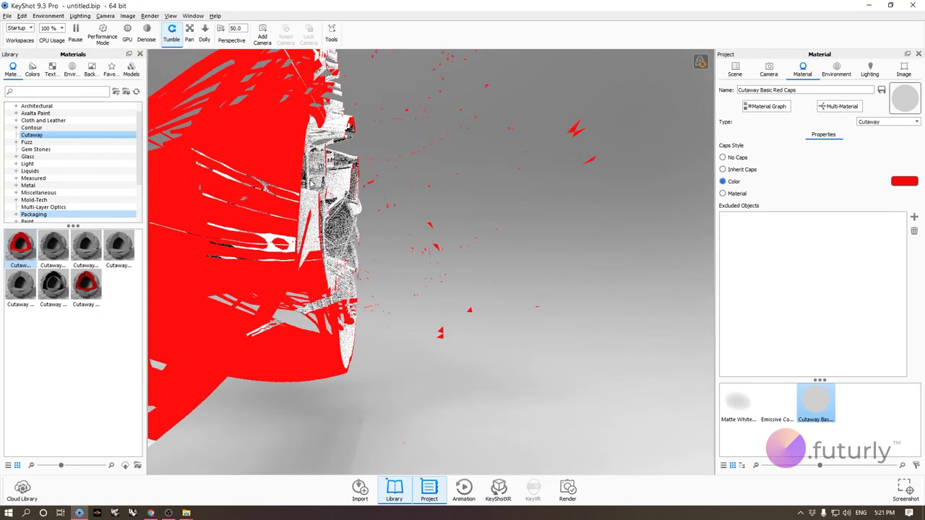
left_click_drag(618, 115, 489, 211)
left_click_drag(539, 182, 504, 120)
scroll(504, 120, "down", 2)
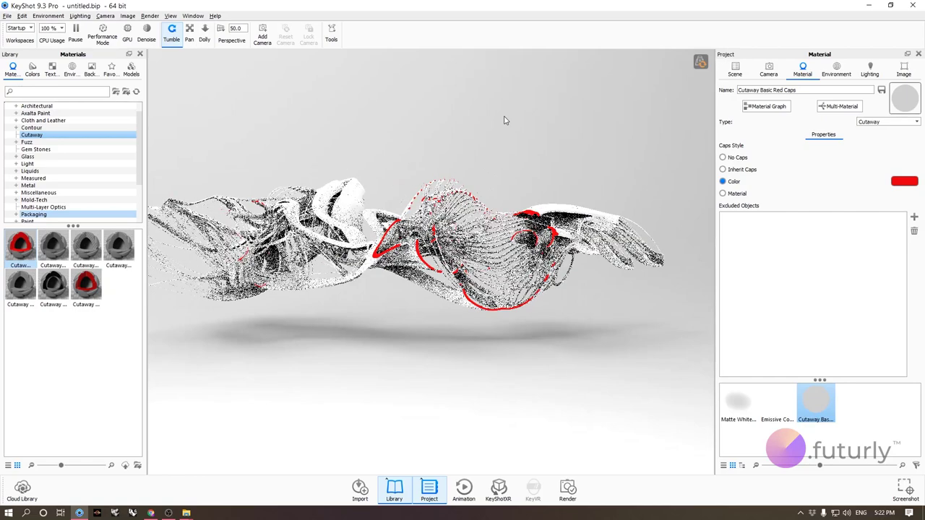
Step: Set the cutaway material's caps style to Material and change the cap material type to Metal
left_click(737, 195)
scroll(561, 176, "up", 5)
scroll(460, 165, "down", 3)
left_click(874, 194)
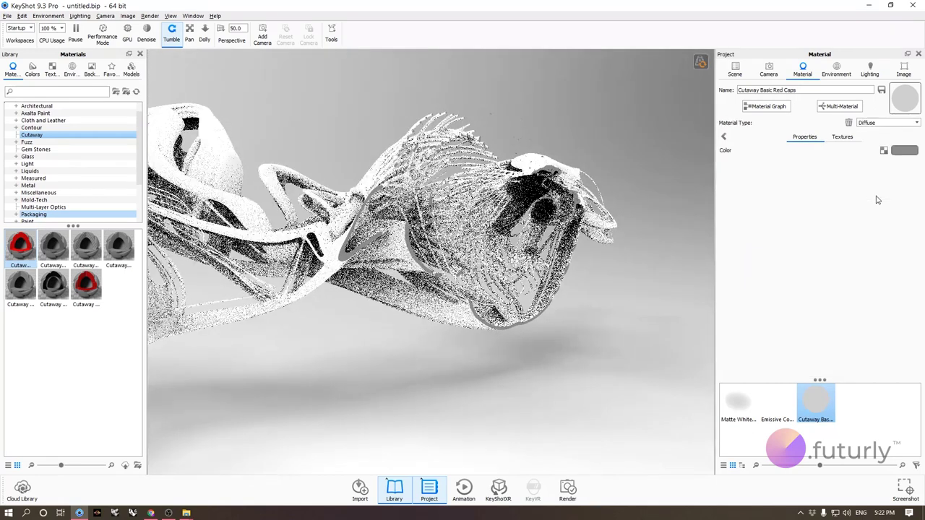
left_click(888, 122)
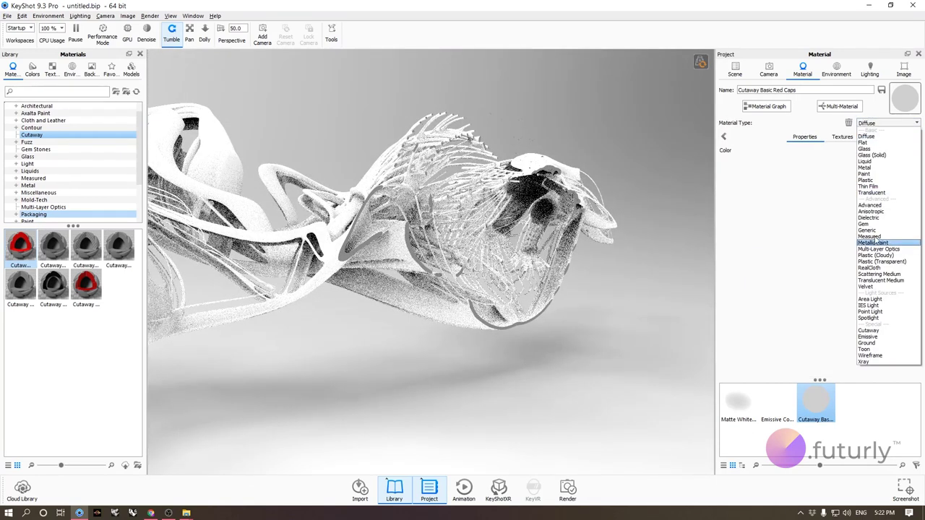
left_click(865, 168)
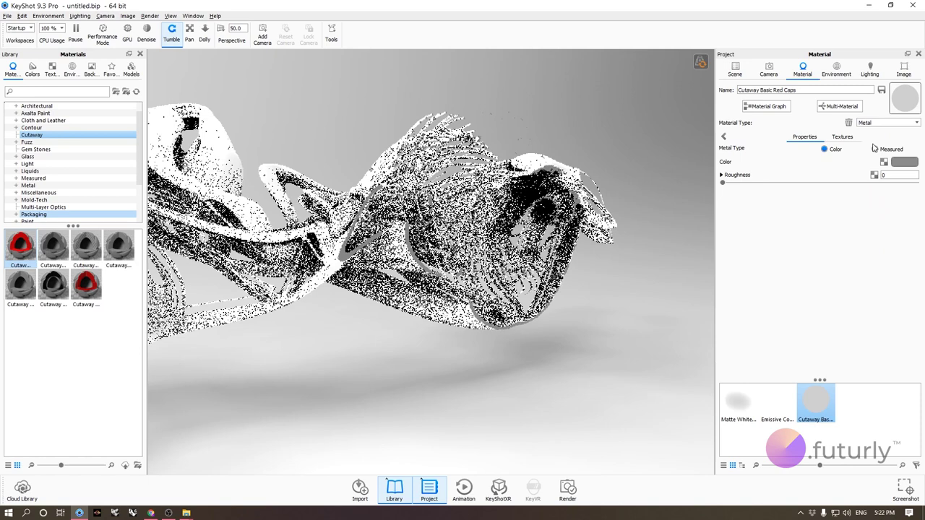
Step: Switch the cutaway cap material's metal type to Measured and view the capped model
left_click(876, 149)
left_click_drag(632, 221, 509, 232)
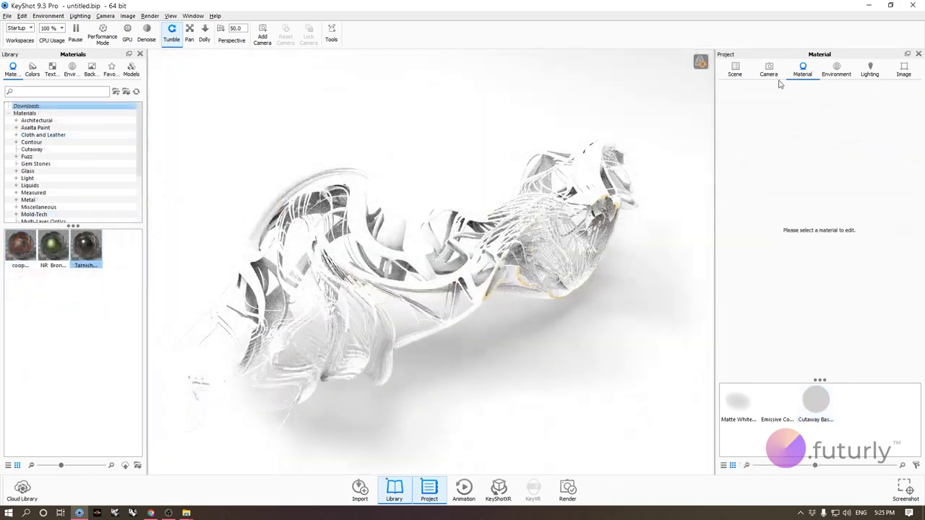
Step: Delete the sphere and the cube from the scene, keeping only the organic model
left_click(735, 69)
right_click(774, 131)
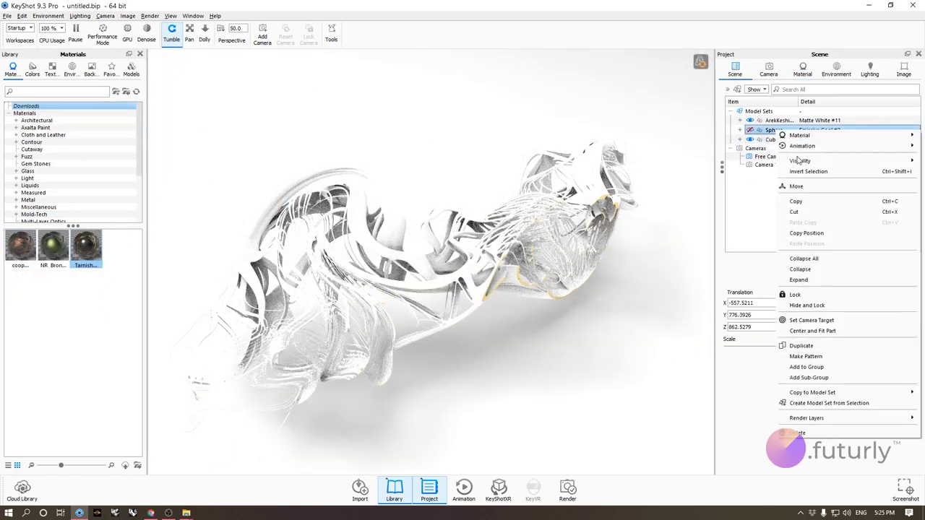
left_click(798, 433)
left_click(486, 266)
left_click(772, 130)
right_click(771, 131)
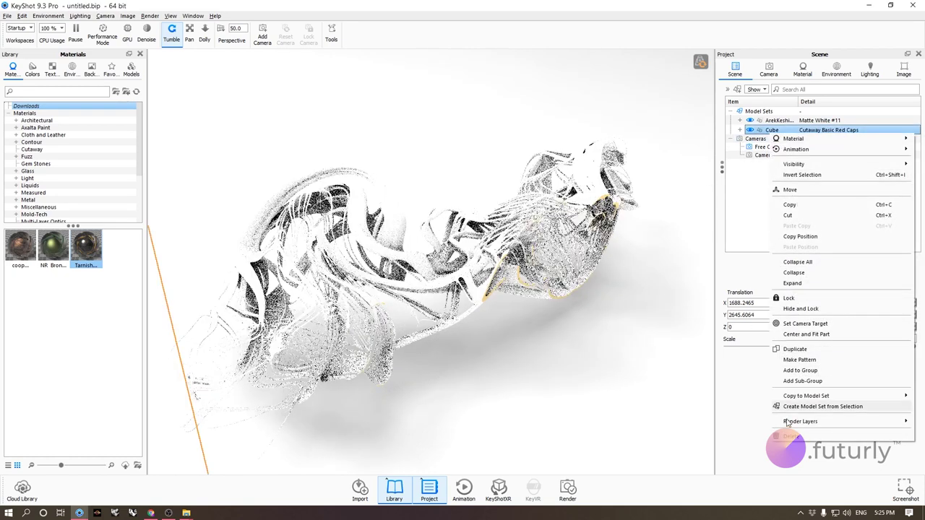
left_click(798, 433)
left_click(490, 266)
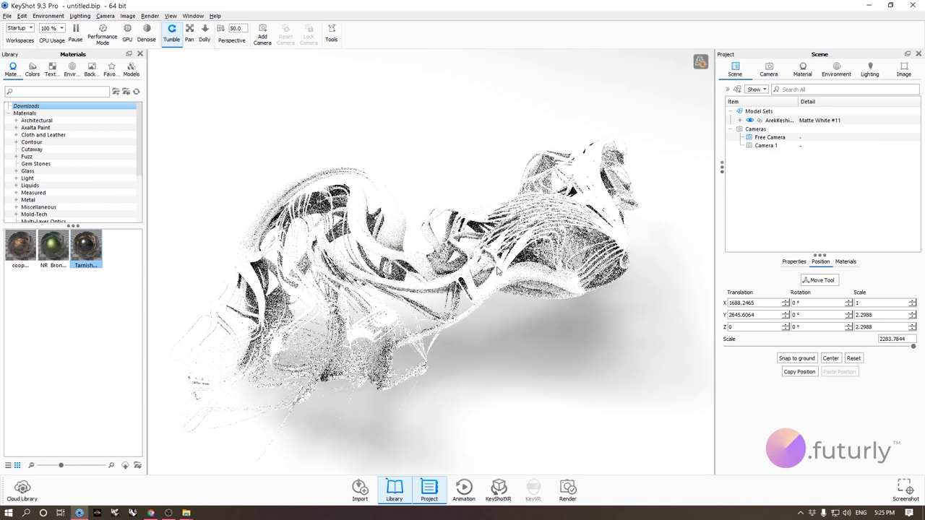
Step: Open the Matte White #11 material in the Material Graph
left_click(769, 70)
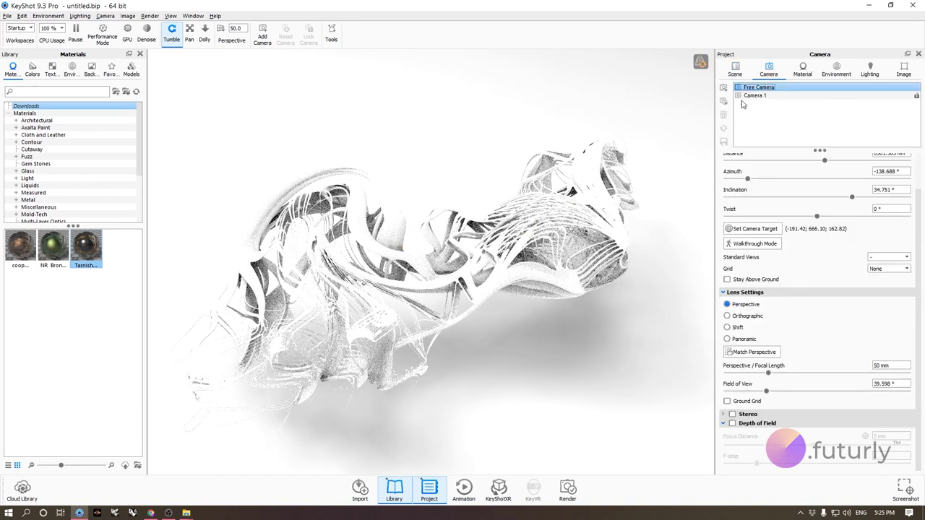
left_click(803, 67)
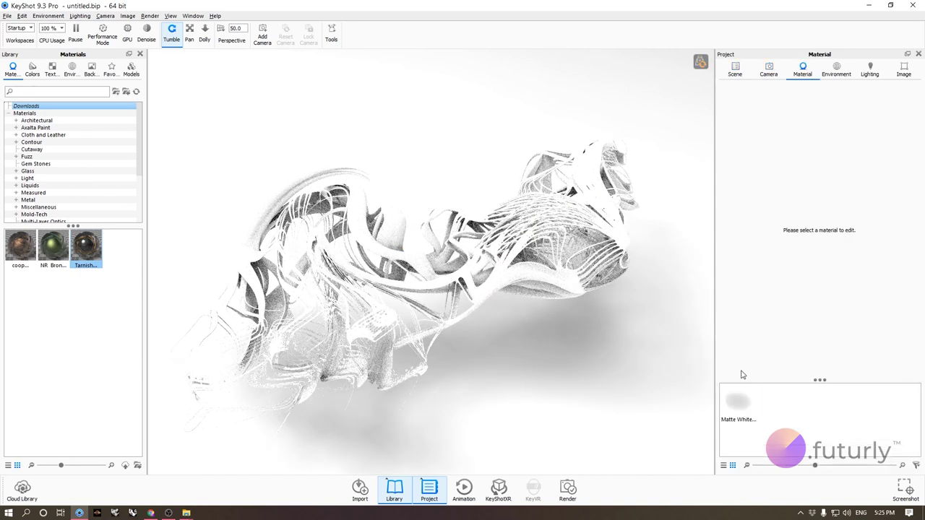
left_click(736, 405)
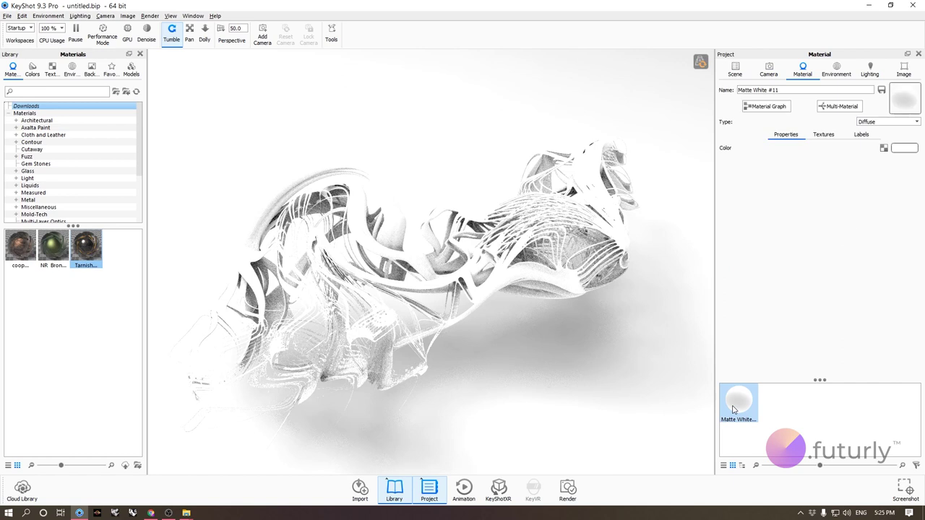
left_click(768, 106)
left_click_drag(175, 296, 651, 92)
scroll(381, 230, "down", 1)
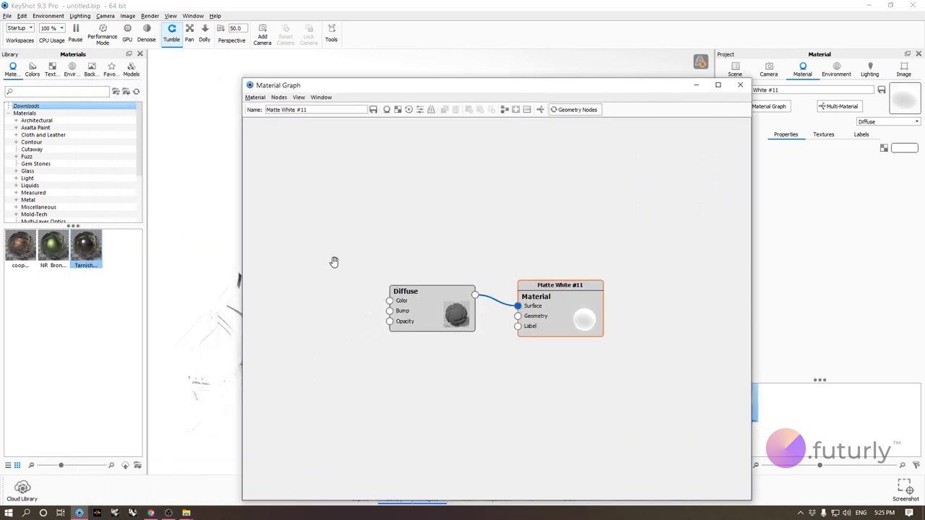
Step: Connect a new Curvature texture to the Diffuse node's Color input and open the texture's properties
right_click(297, 239)
mouse_move(332, 287)
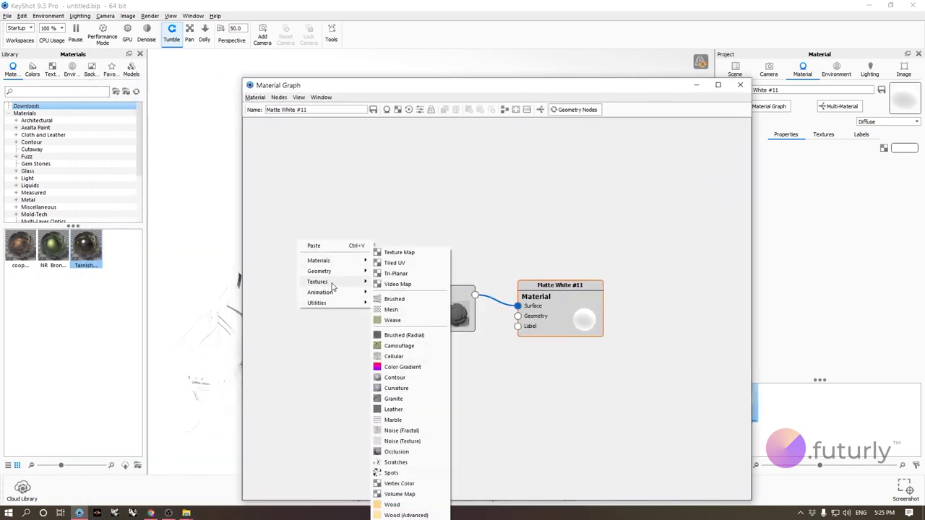
left_click(396, 389)
left_click_drag(331, 258, 324, 291)
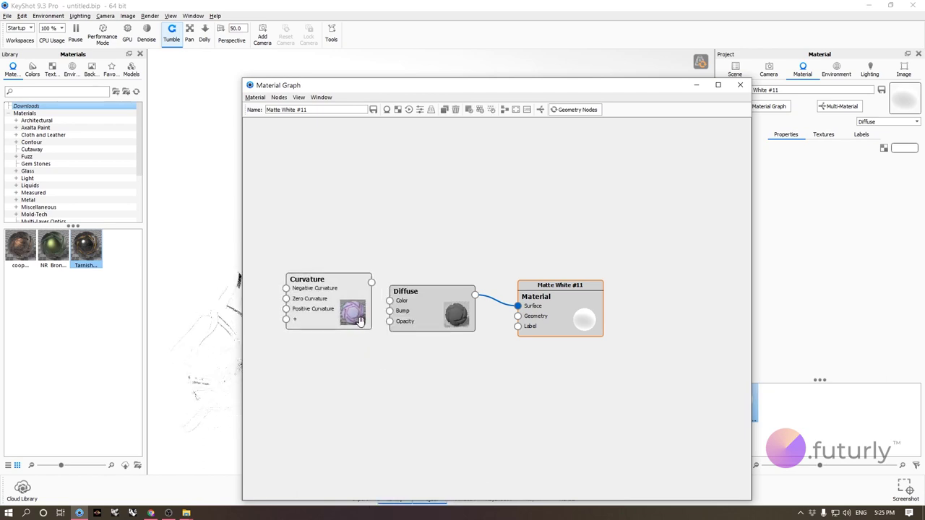
scroll(360, 321, "up", 2)
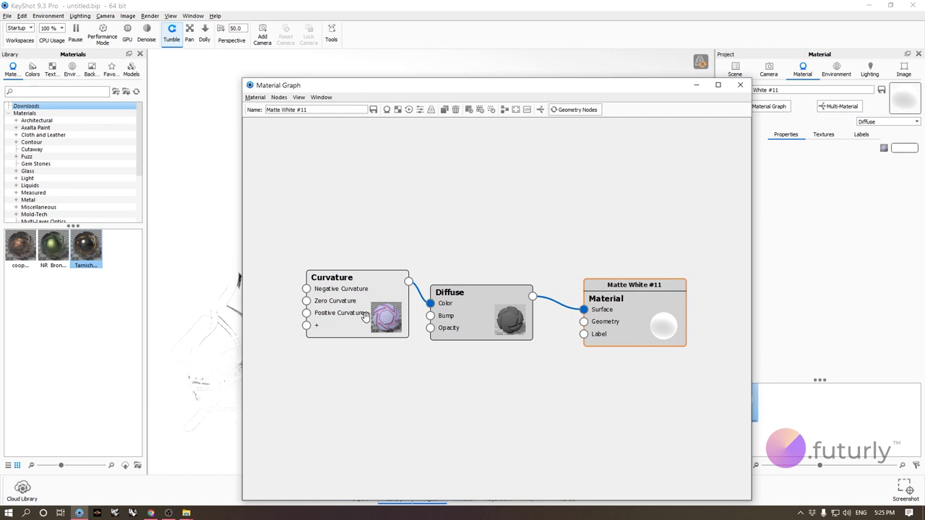
left_click_drag(445, 92, 276, 64)
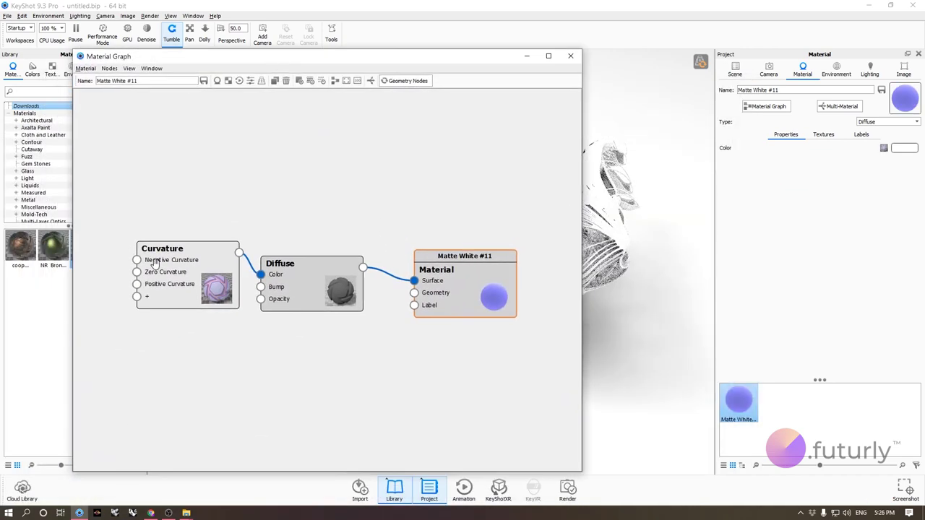
left_click(190, 272)
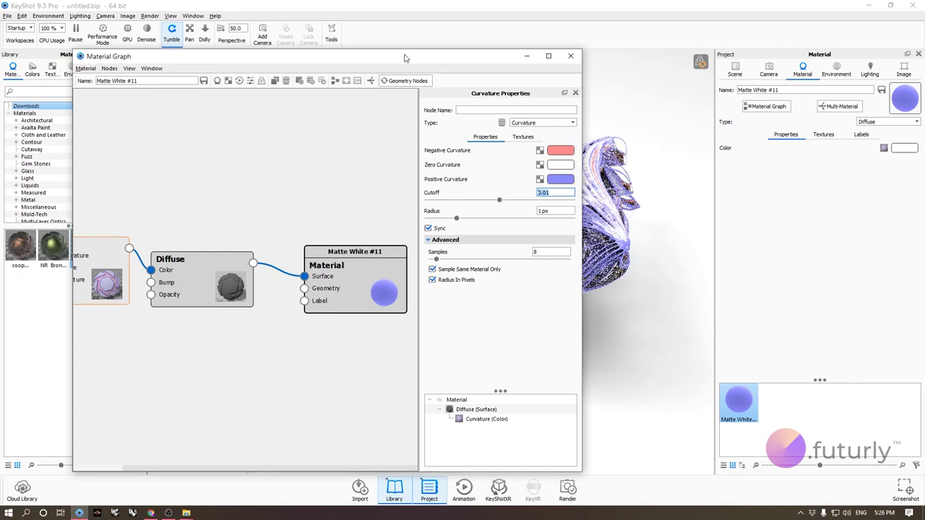
Step: Examine how the negative, zero and positive curvature colors fall on the organic model, up close and from several angles
left_click_drag(405, 58, 227, 77)
left_click_drag(480, 237, 434, 358)
scroll(506, 267, "up", 4)
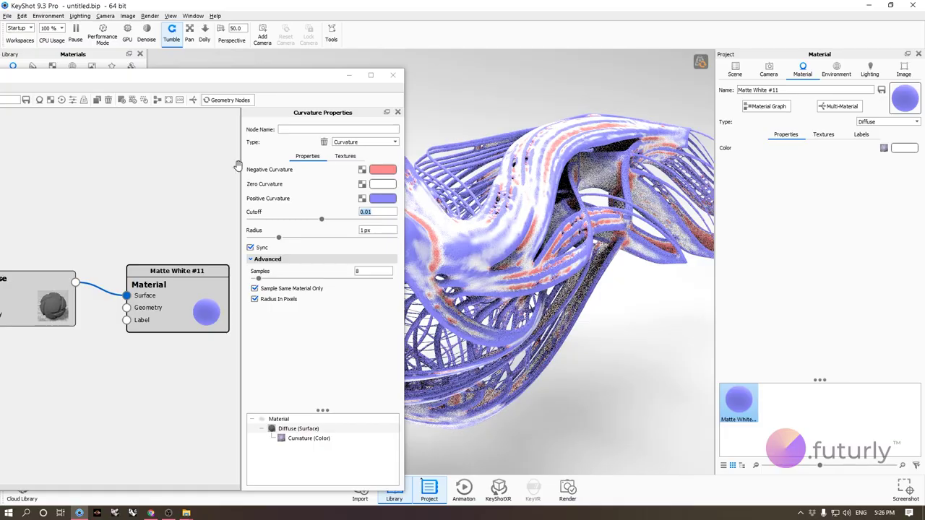
mouse_move(537, 291)
left_mouse_down()
mouse_move(485, 253)
mouse_move(506, 170)
left_mouse_up()
scroll(519, 190, "up", 3)
scroll(522, 189, "down", 3)
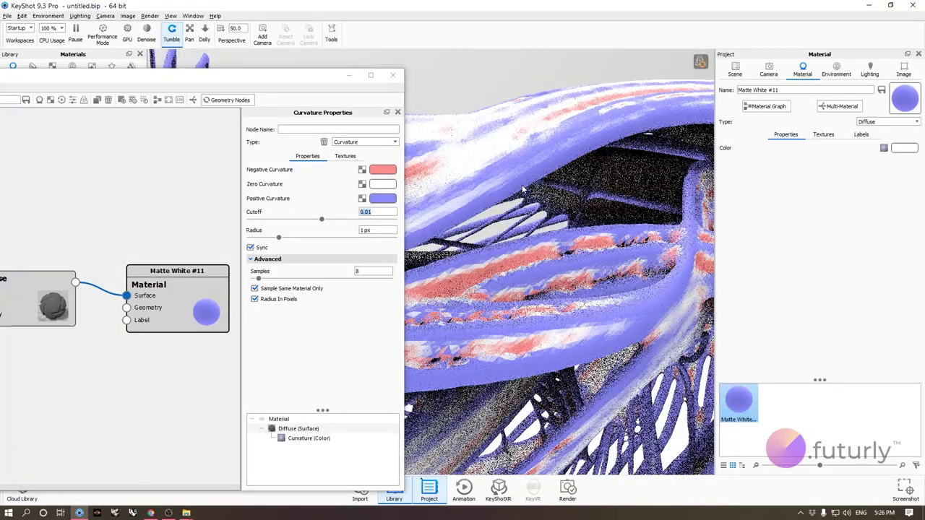
scroll(535, 189, "down", 2)
mouse_move(535, 190)
left_mouse_down()
mouse_move(550, 195)
mouse_move(450, 188)
left_mouse_up()
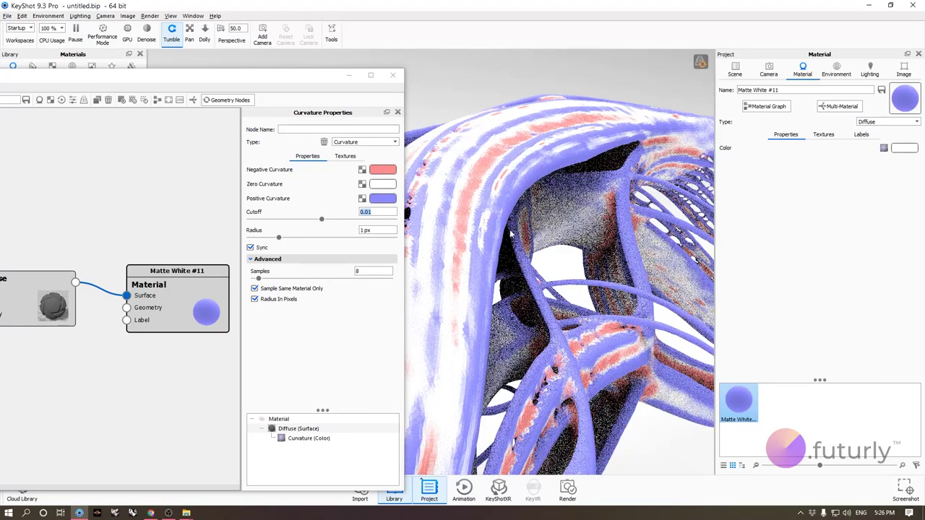
scroll(510, 234, "down", 1)
scroll(512, 235, "down", 2)
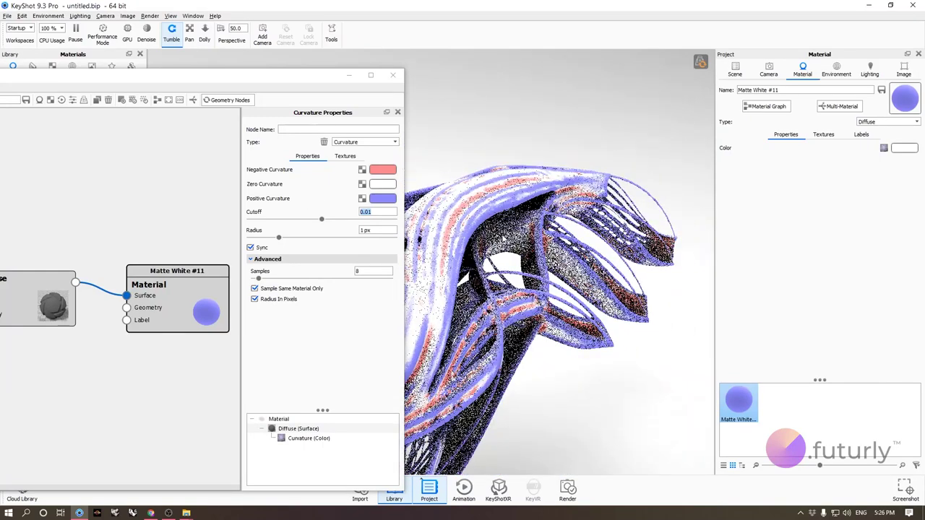
middle_click_drag(528, 262, 582, 206)
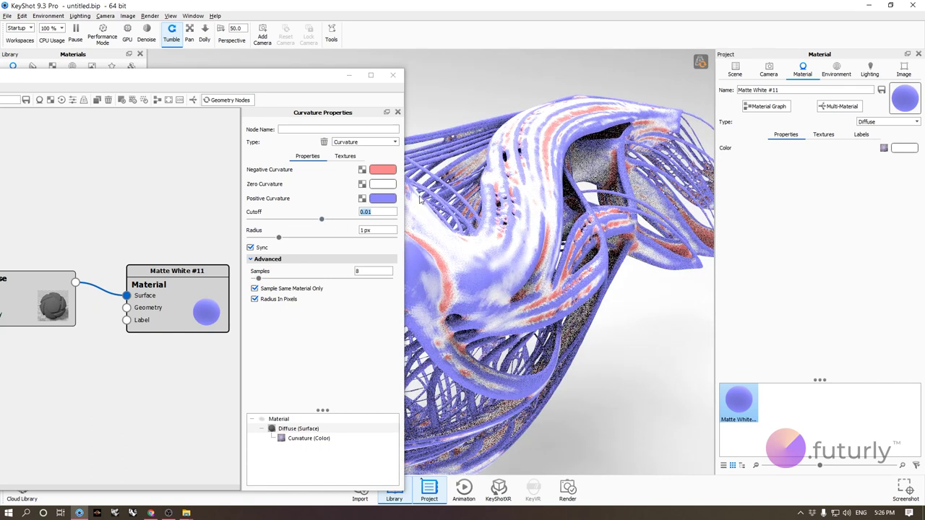
Step: Try curvature cutoff values of 0.1 and 1 and compare their effect on the model
left_click(373, 211)
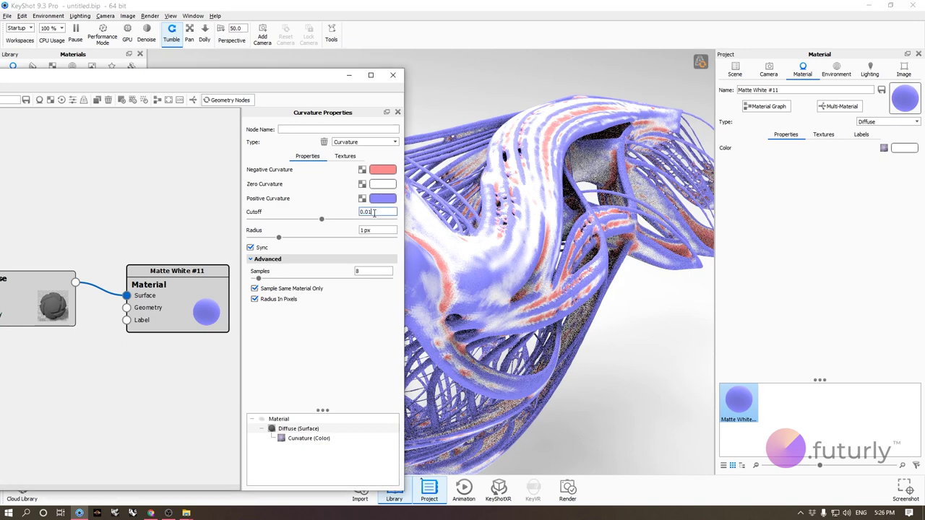
key("Return")
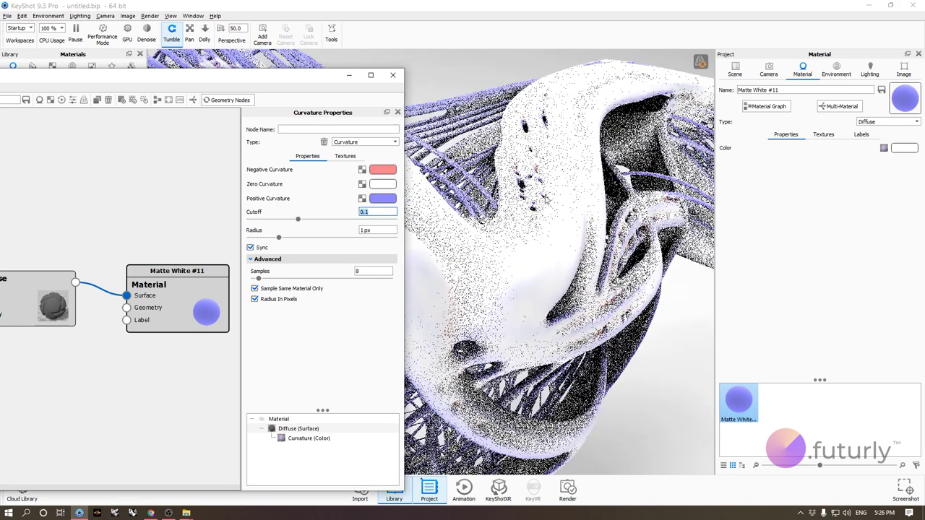
type("1")
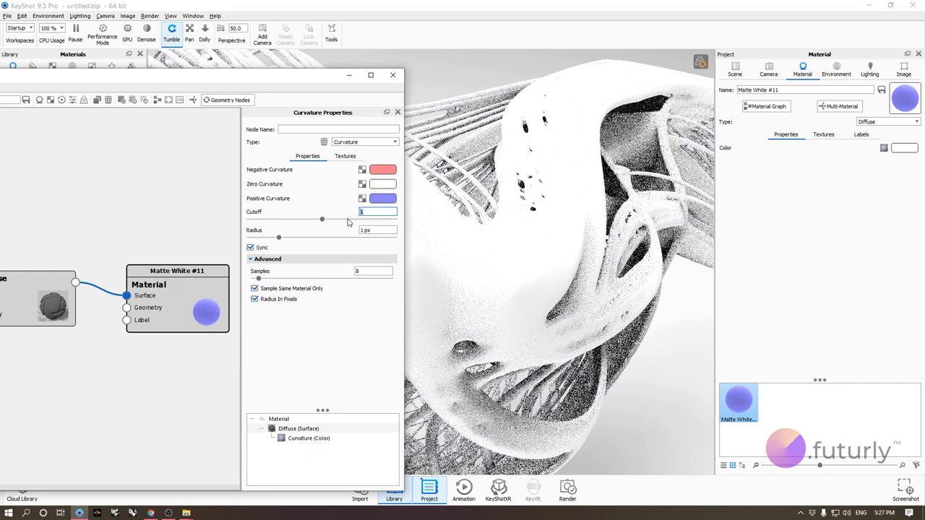
Step: Set the curvature cutoff to 0.01 and the radius to 20 px, and inspect the model from several angles
type("0.0")
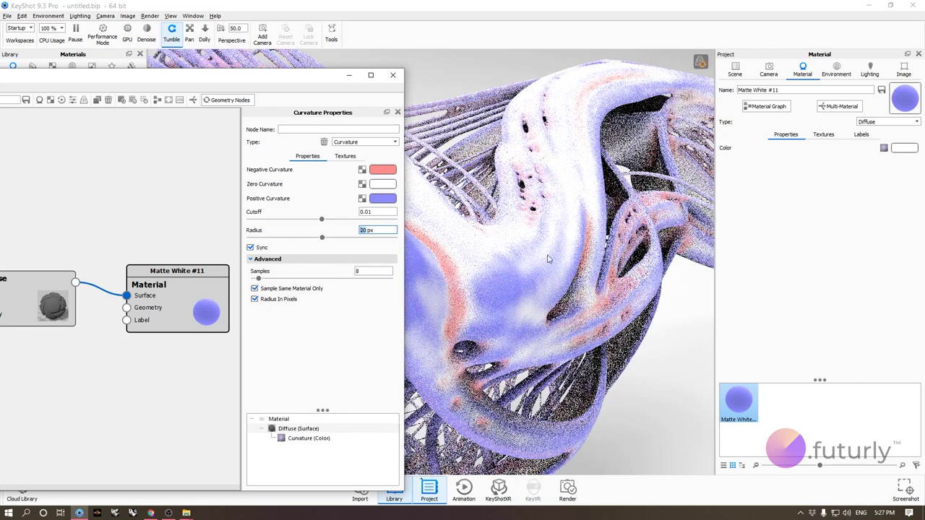
scroll(566, 227, "down", 3)
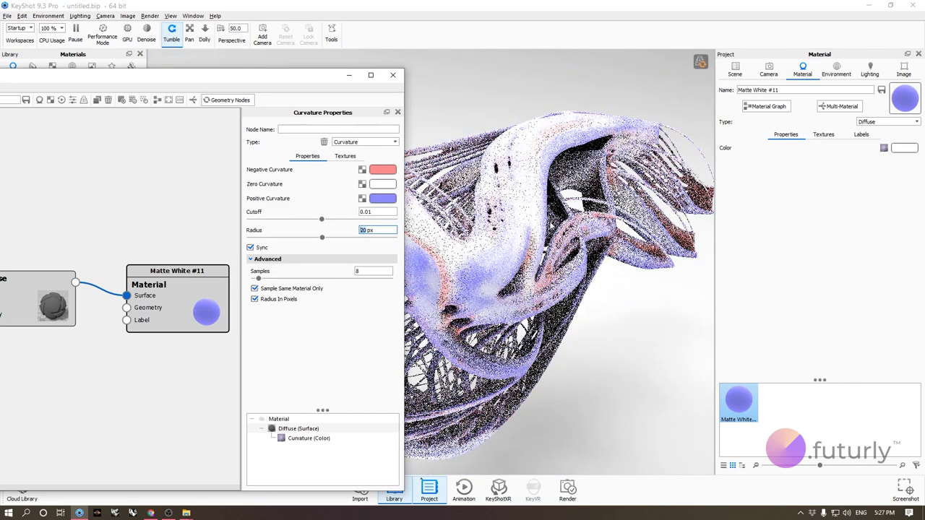
left_click_drag(568, 170, 793, 253)
scroll(534, 274, "down", 4)
left_click_drag(578, 239, 422, 478)
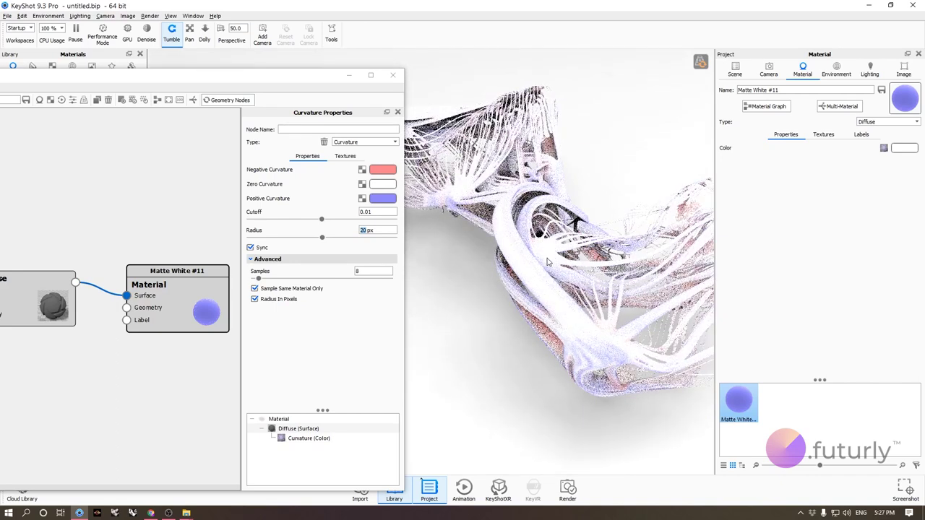
left_click_drag(607, 250, 390, 245)
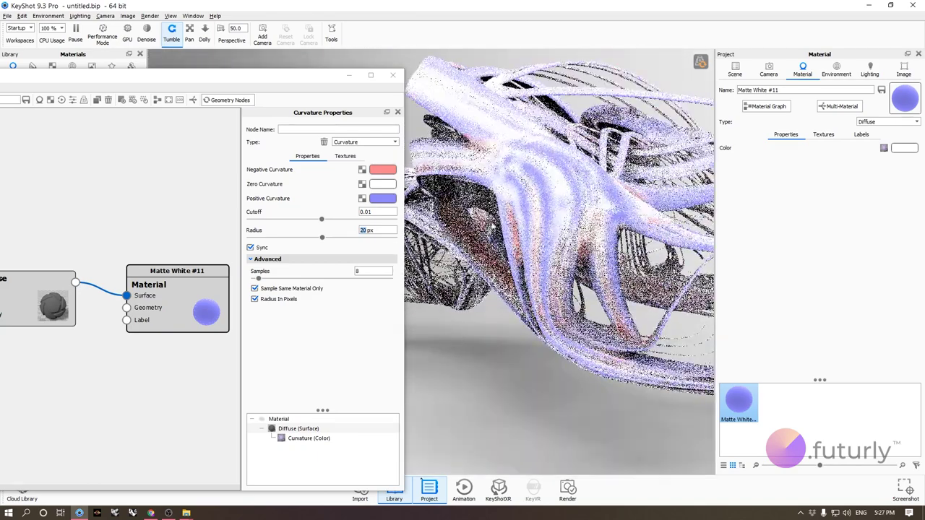
Step: Change the Matte White #11 material's type to Metal and view the curvature-colored surface
left_click(871, 123)
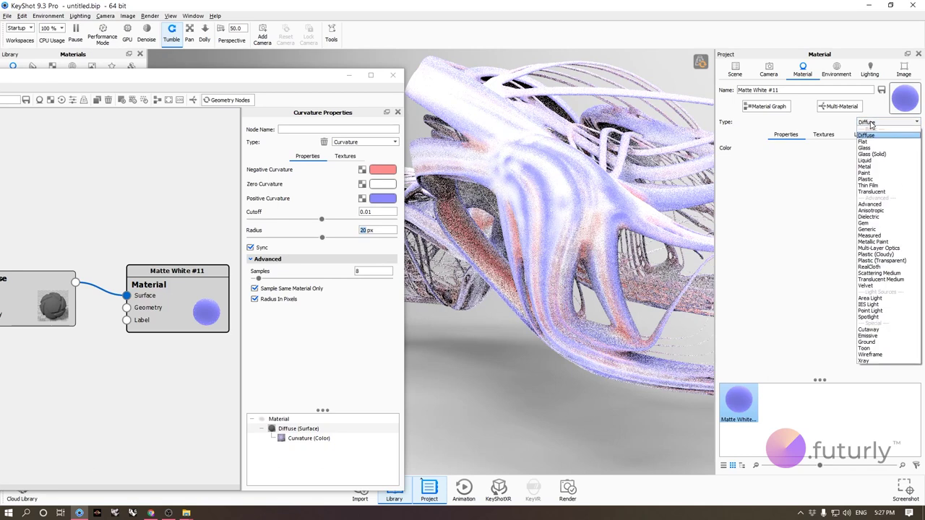
left_click(877, 167)
left_click_drag(579, 205, 561, 267)
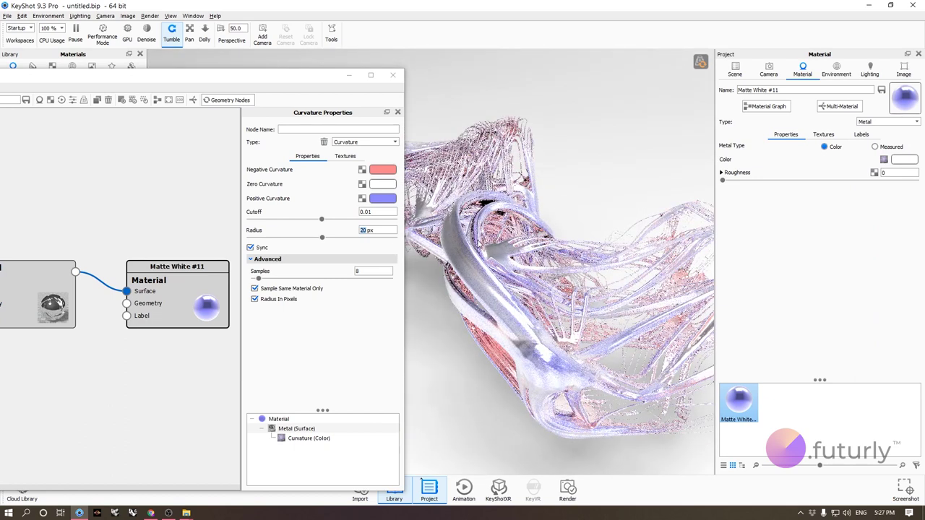
Step: Set the zero curvature color to orange-yellow #FFB700 and the positive curvature color to white #FFFFFF
left_click(382, 186)
left_click(190, 233)
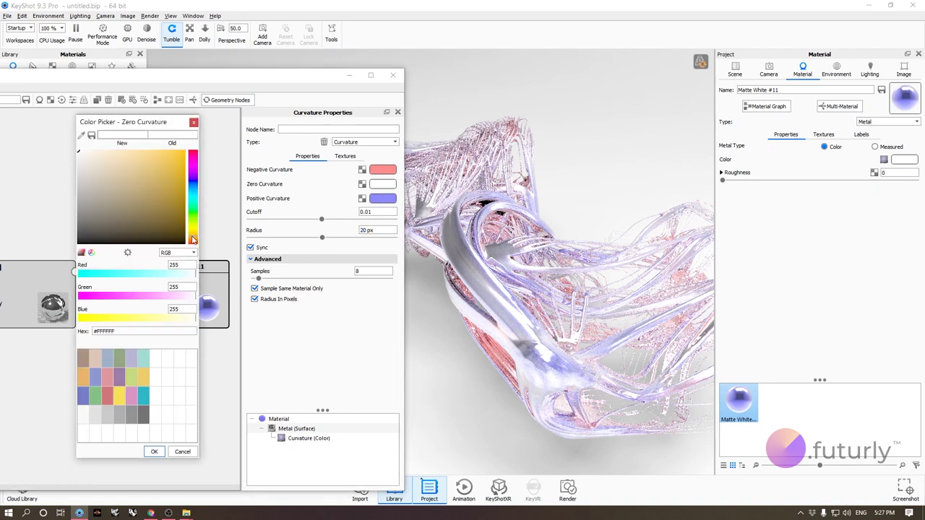
left_click(184, 152)
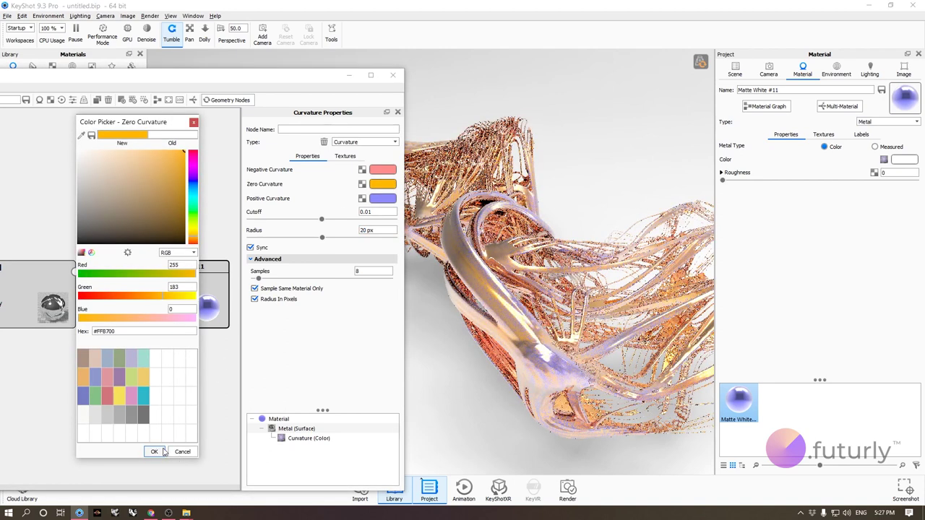
left_click(164, 452)
left_click(378, 199)
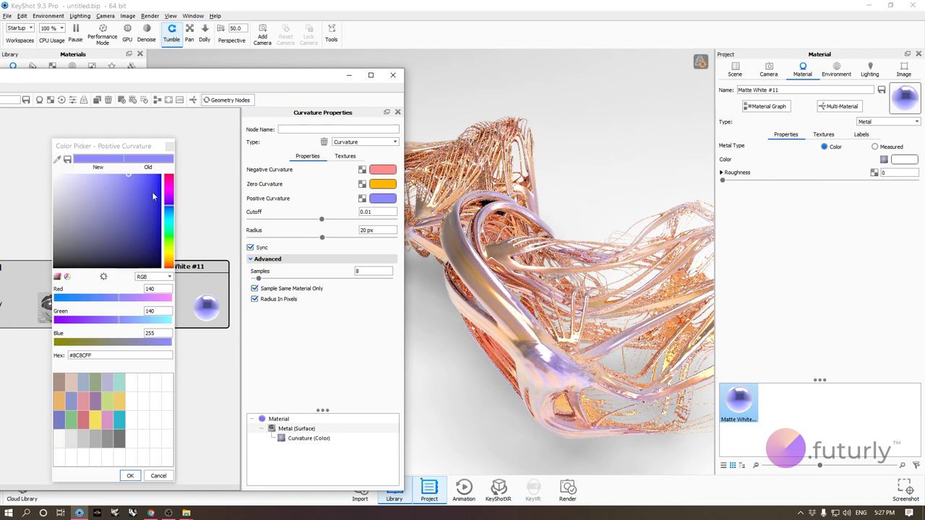
left_click_drag(96, 191, 33, 150)
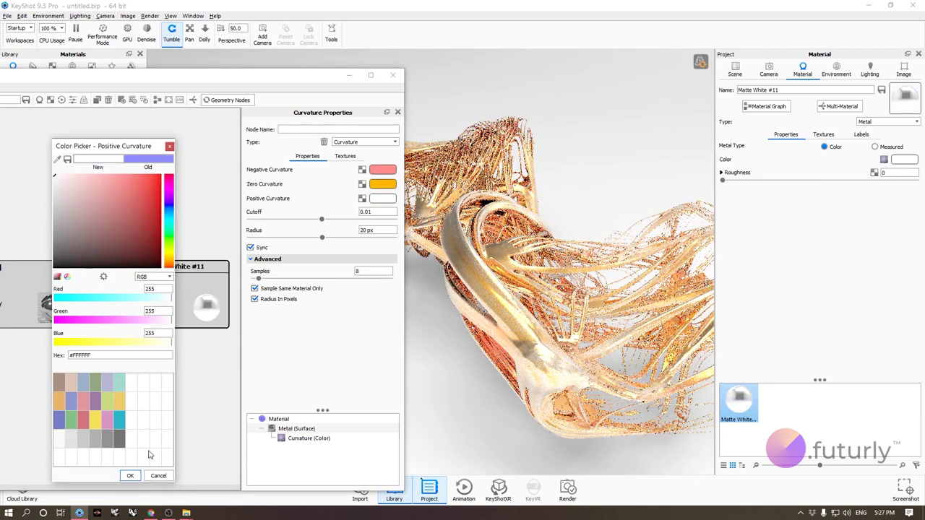
left_click(127, 475)
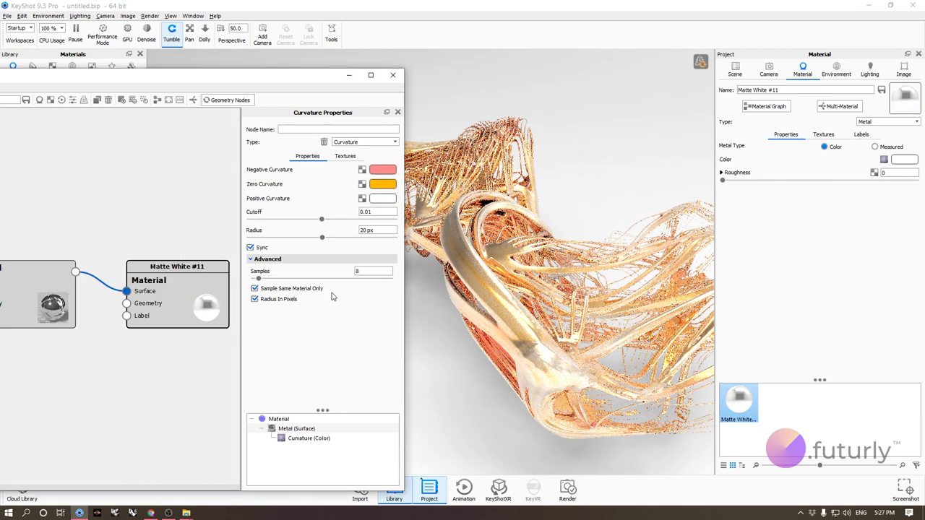
Step: Set the negative curvature color to dark brown #564300 and view the whole model with the graph window moved aside
left_click(383, 171)
left_click_drag(142, 278, 144, 282)
mouse_move(133, 239)
left_mouse_down()
mouse_move(162, 261)
mouse_move(151, 286)
left_mouse_up()
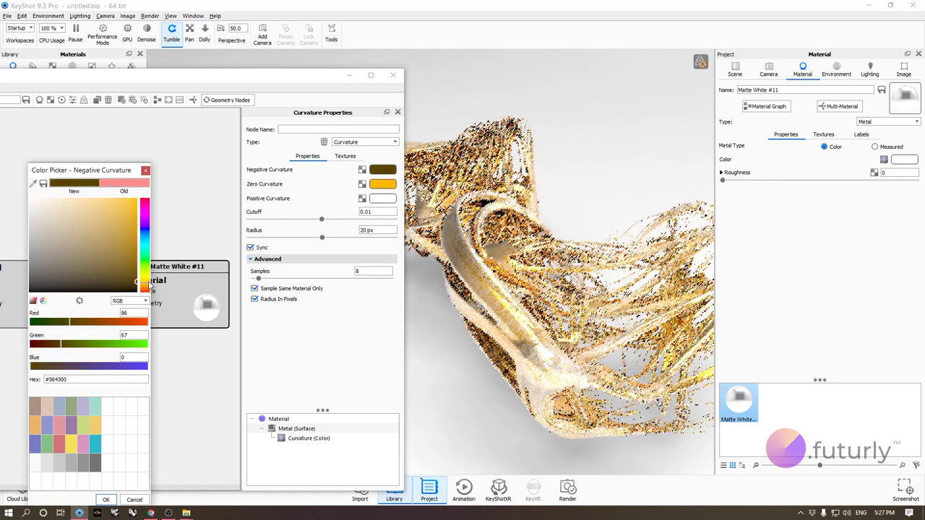
left_click(107, 501)
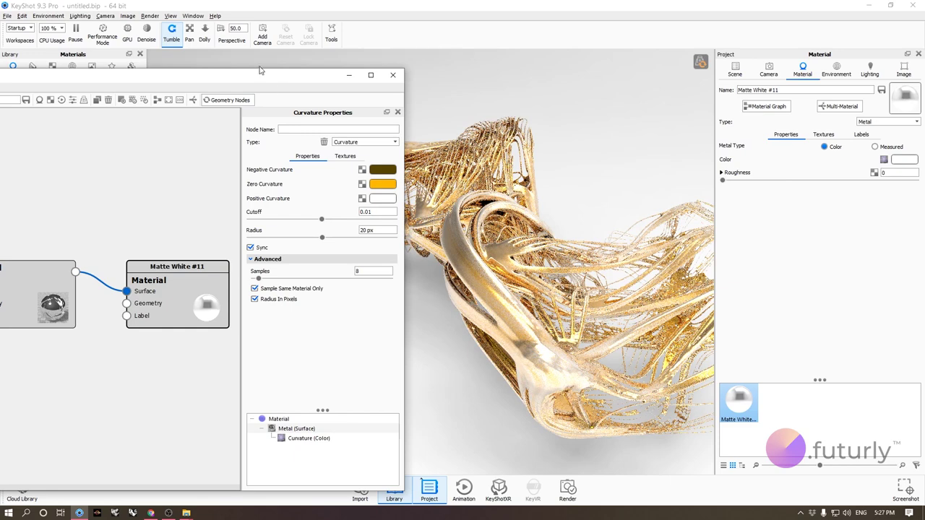
left_click_drag(264, 79, 58, 126)
left_click_drag(380, 277, 468, 265)
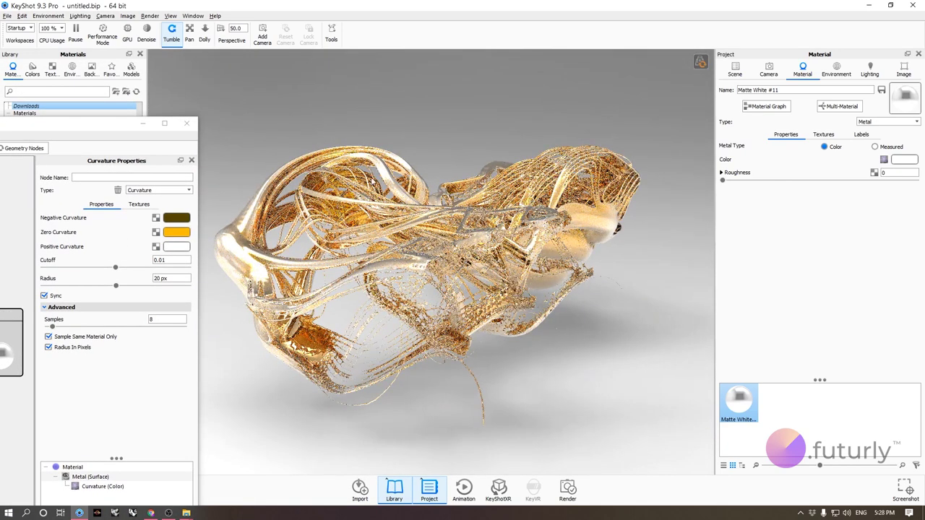
Step: Set the Curvature texture's negative curvature color to bright red #FF0021
left_click_drag(342, 189, 563, 253)
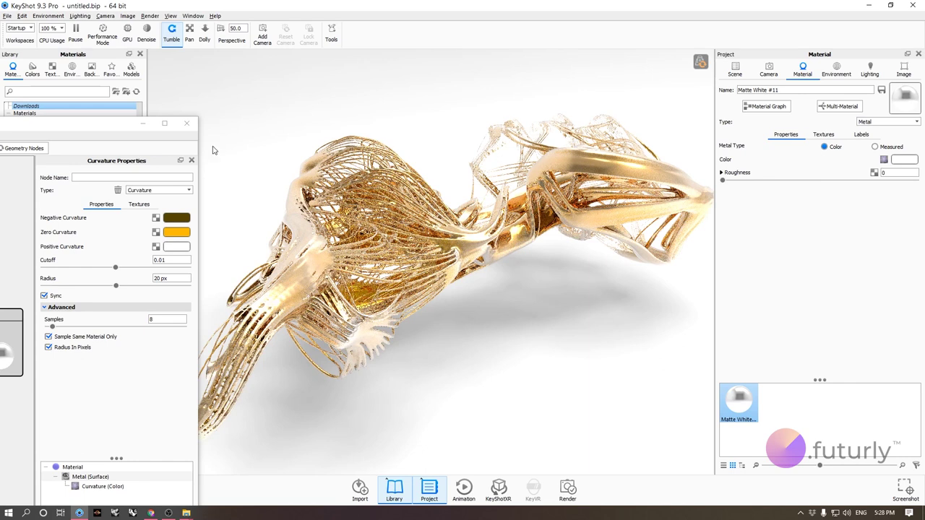
left_click_drag(117, 132, 217, 84)
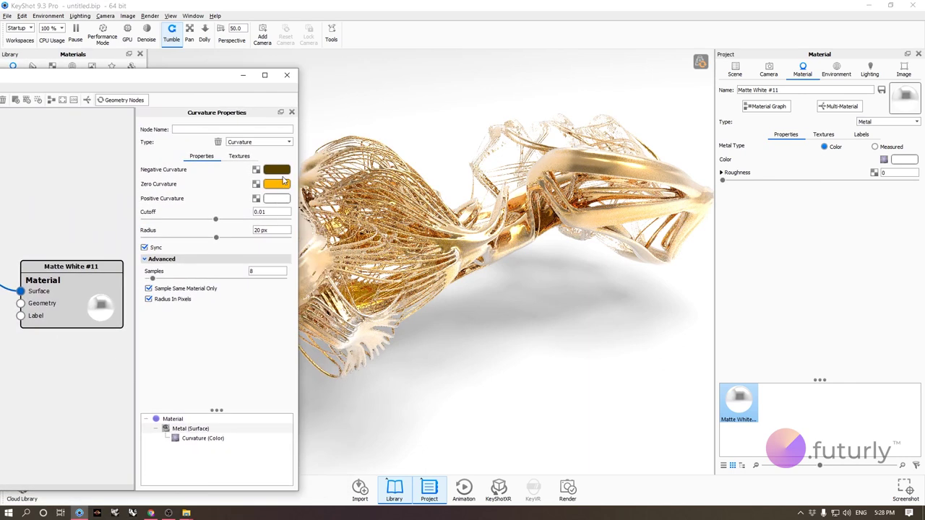
left_click(285, 173)
left_click(120, 238)
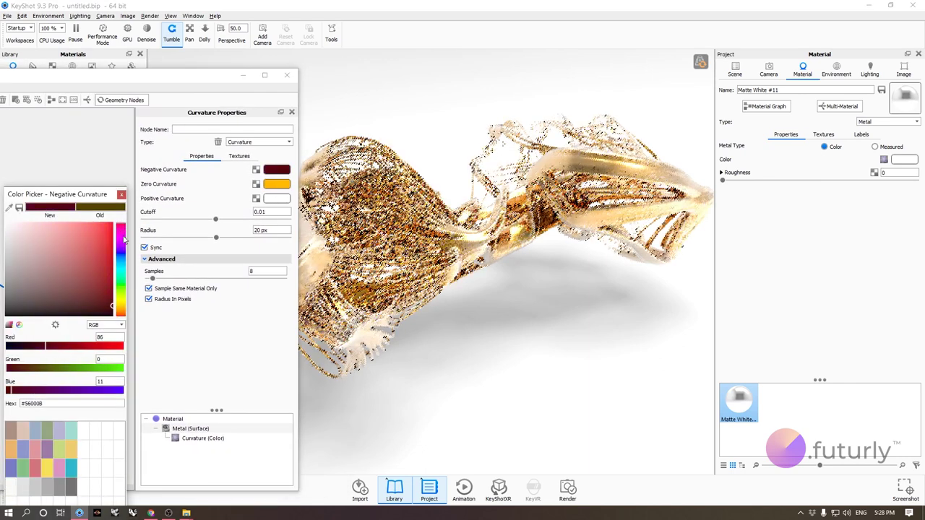
left_click(112, 224)
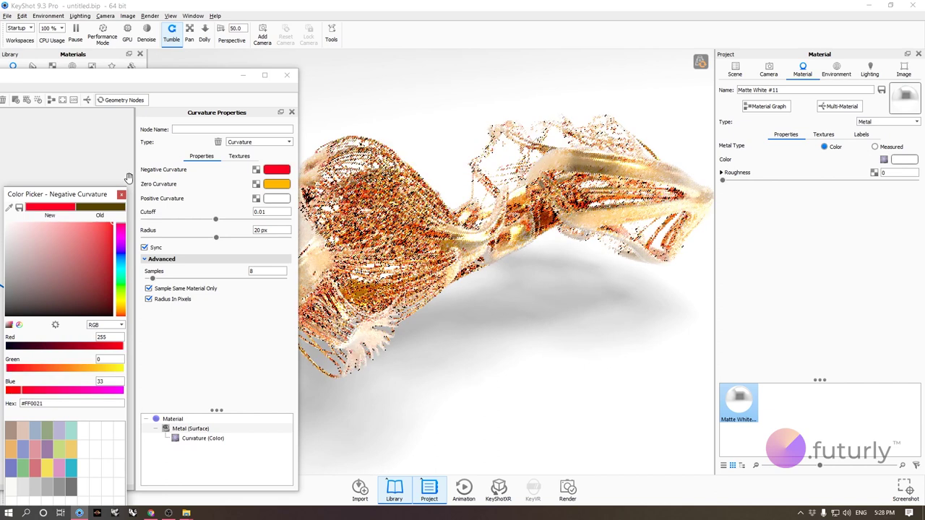
Step: Try green #00FFA5 as the zero curvature color
left_click(276, 184)
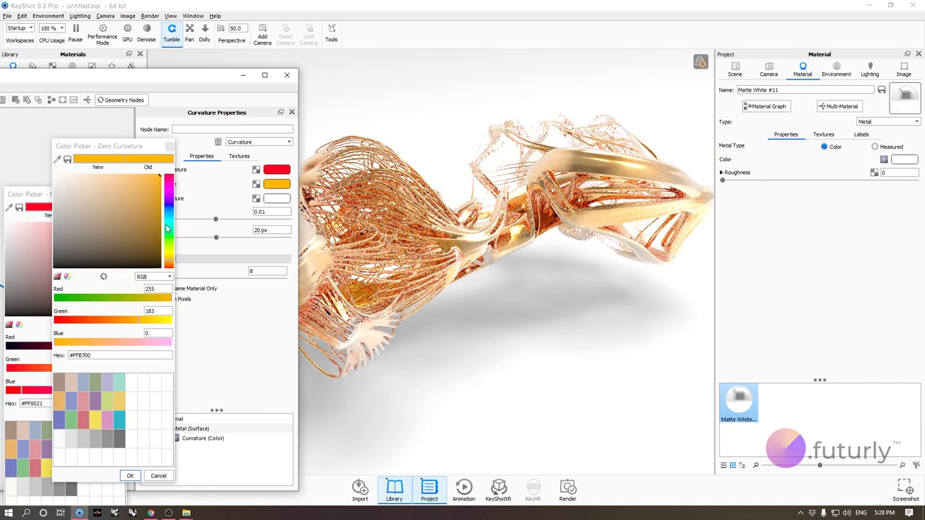
left_click(170, 229)
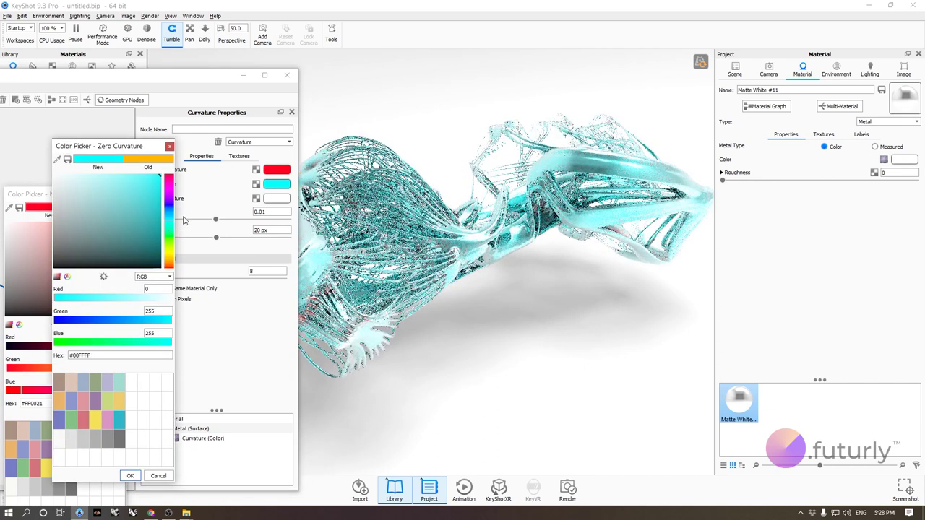
left_click(171, 238)
left_click(170, 235)
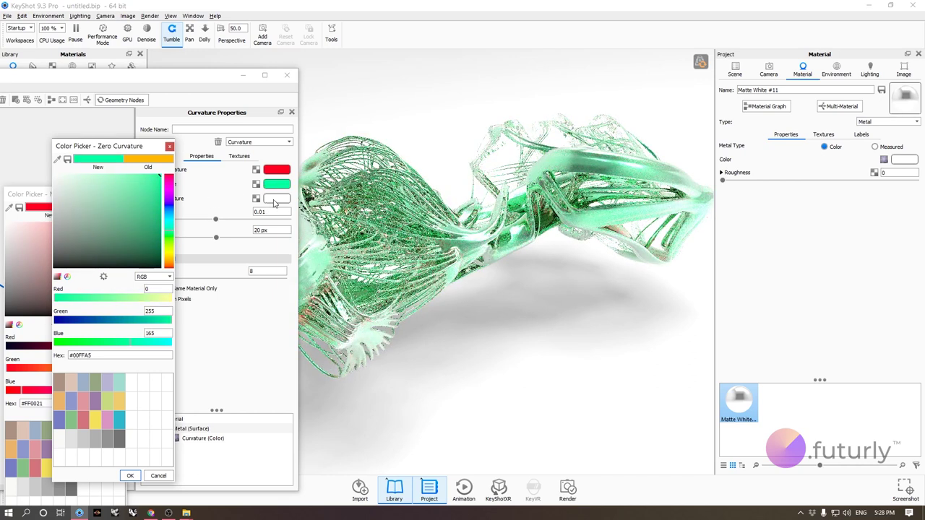
Step: Set the positive curvature color to turquoise green #00FFCB
left_click(275, 204)
left_click(147, 258)
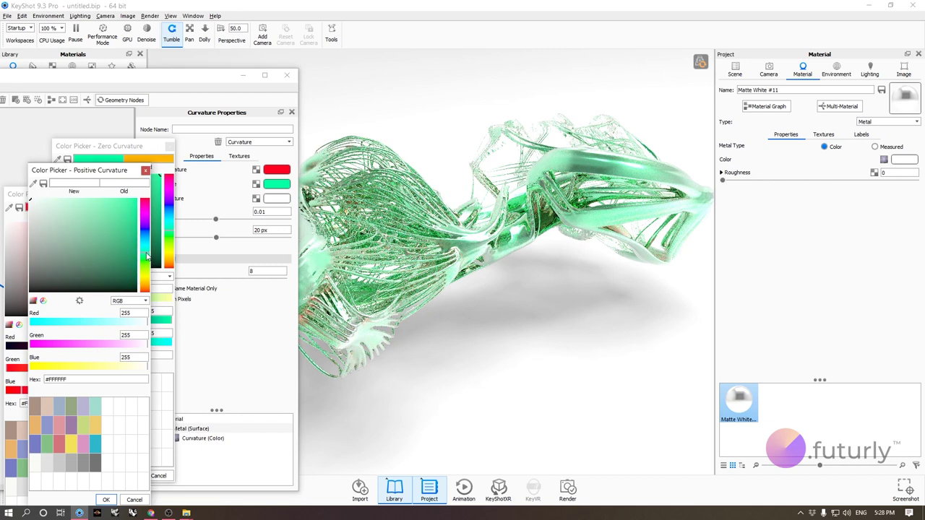
left_click_drag(119, 209, 177, 68)
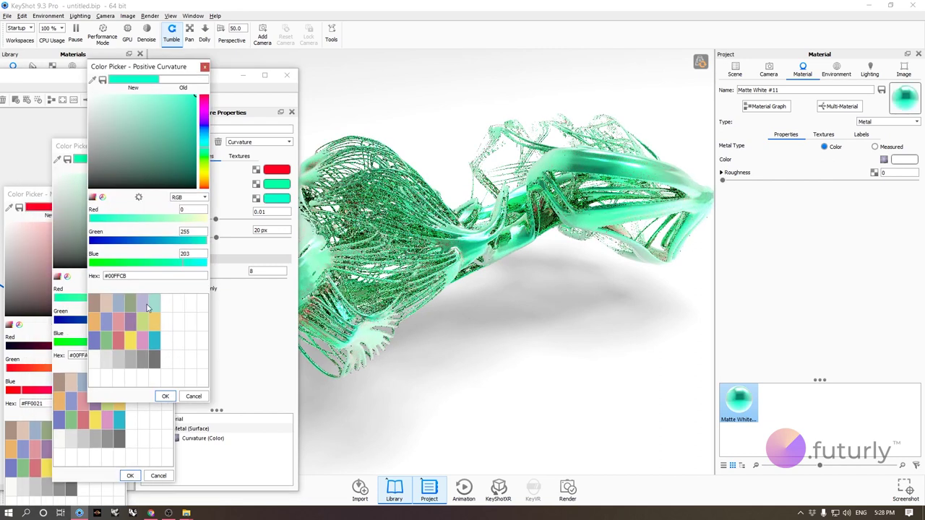
left_click(165, 397)
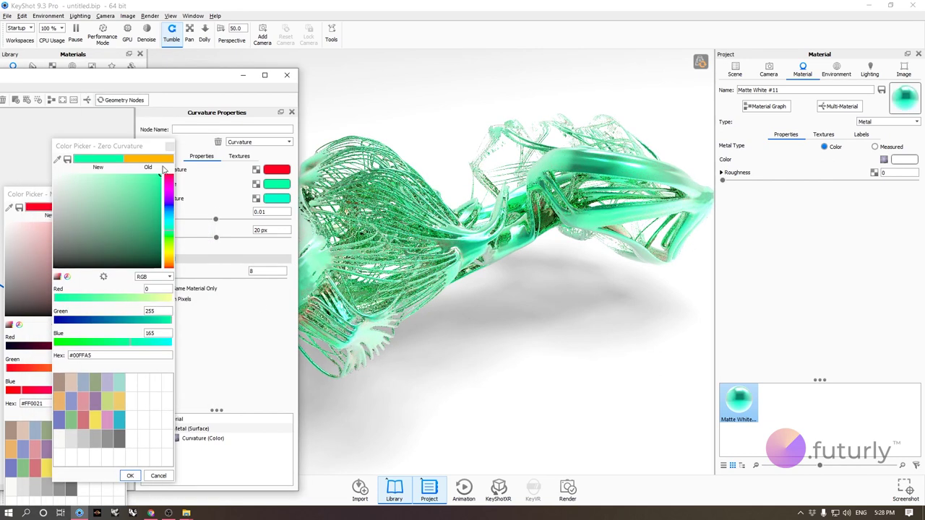
left_click_drag(158, 147, 101, 148)
left_click(277, 199)
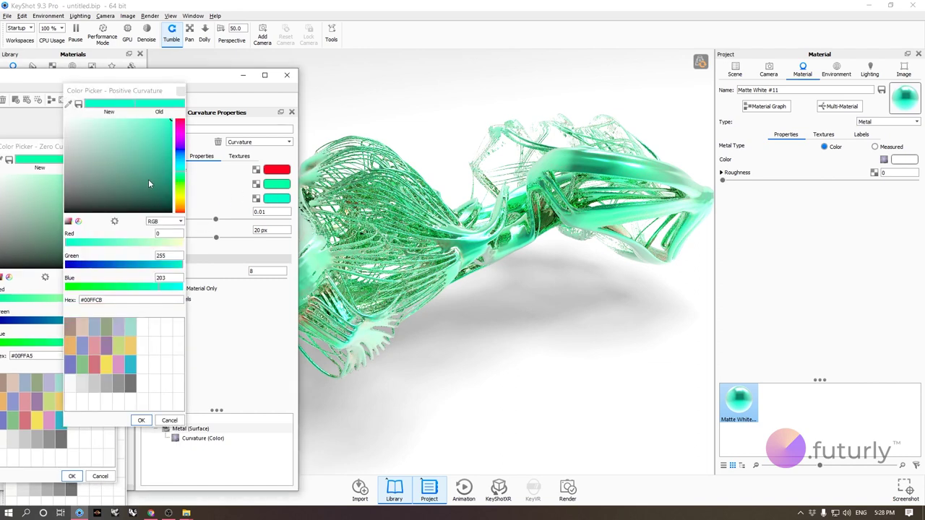
left_click_drag(148, 184, 65, 211)
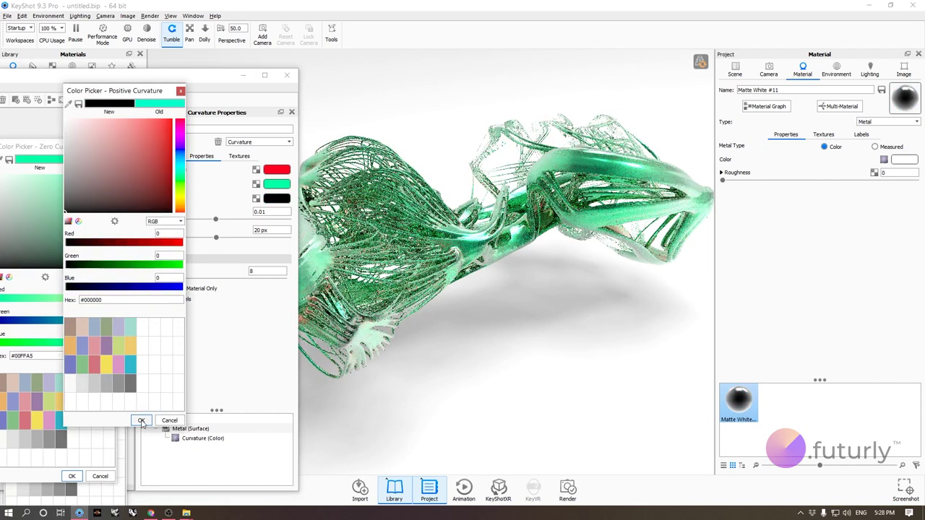
left_click(169, 420)
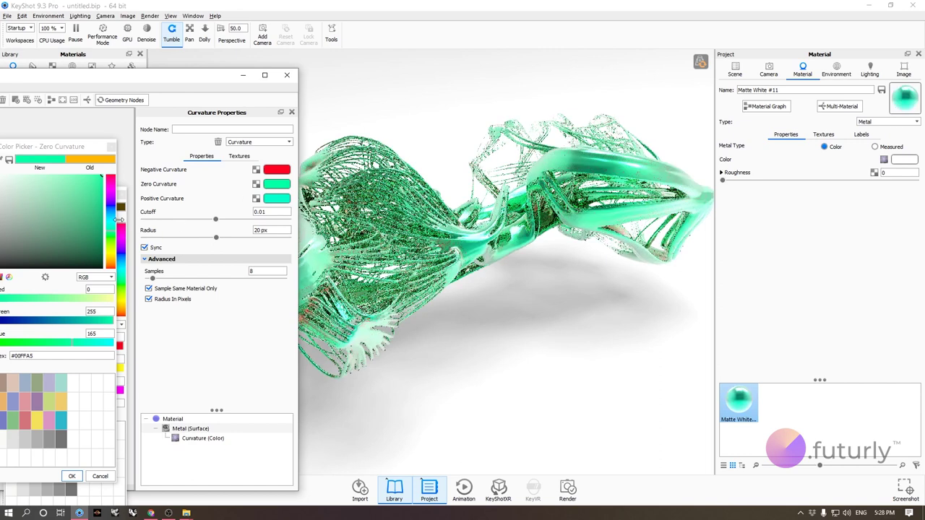
Step: Set the zero curvature color to white #FFFFFF
left_click_drag(70, 148, 215, 131)
left_click_drag(189, 174, 108, 154)
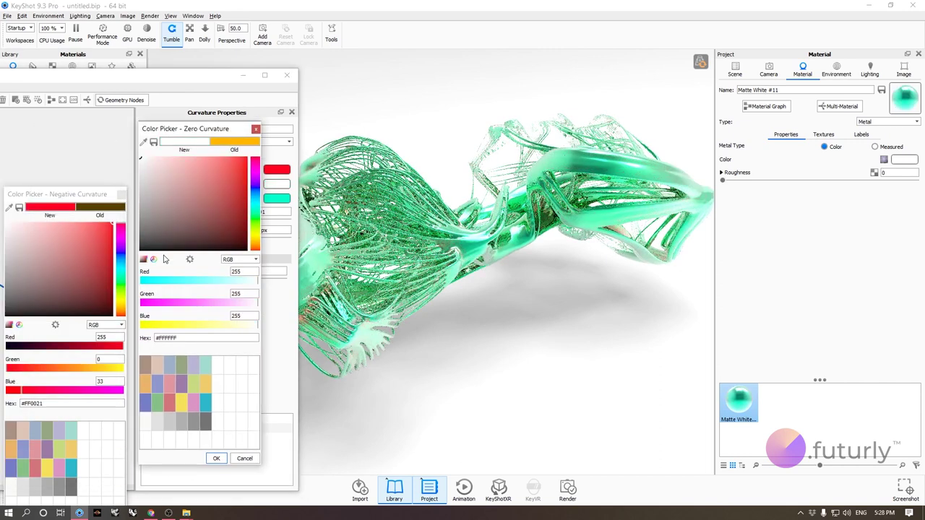
left_click(217, 458)
Step: Set the curvature radius to 1 px and close the Material Graph
left_click_drag(515, 313, 655, 272)
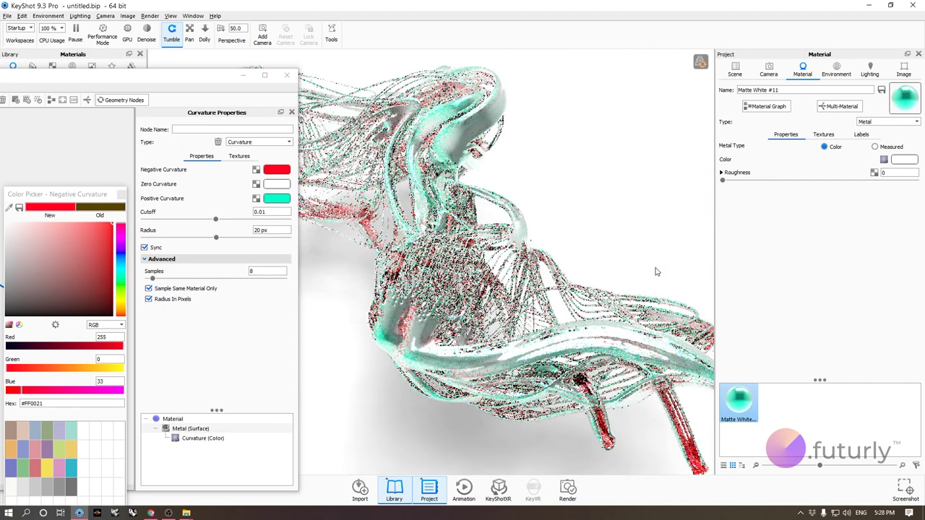
left_click(259, 229)
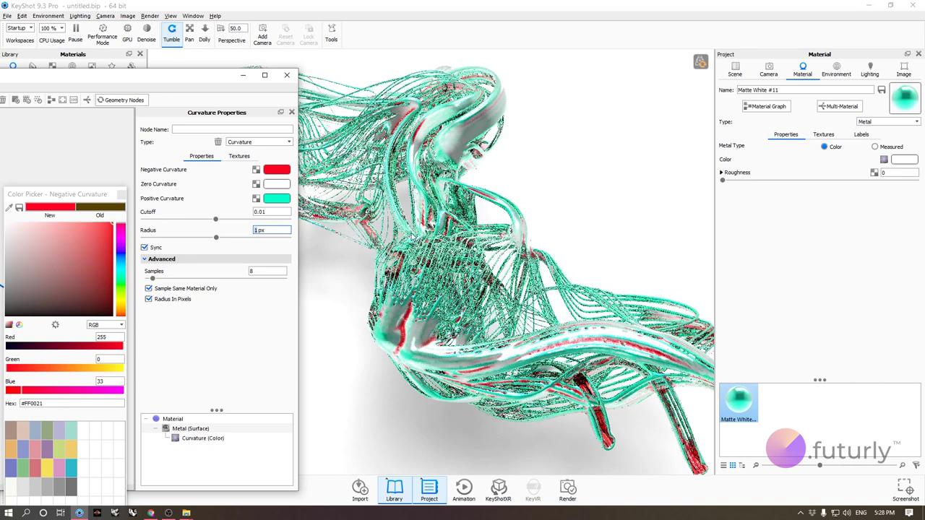
left_click(287, 74)
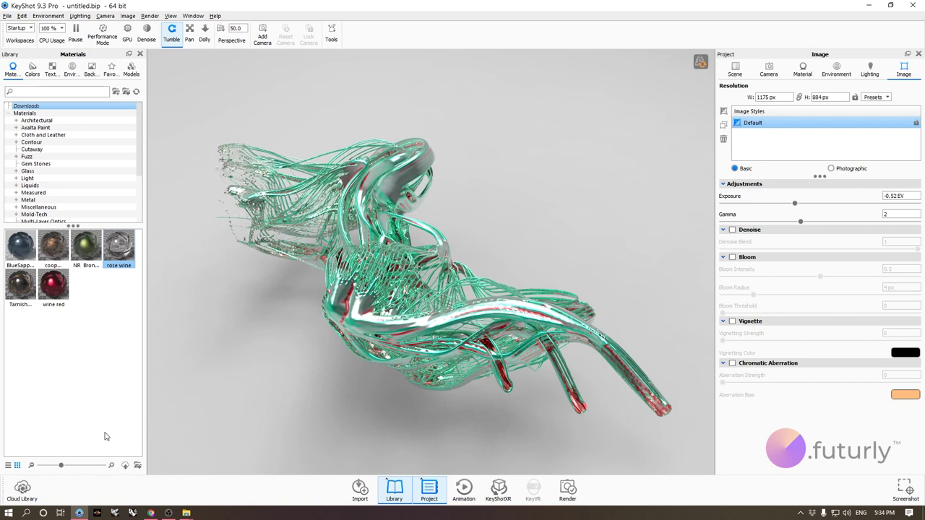
Step: Replace the previous search in the Cloud Library materials with a search for "glass"
left_click(21, 489)
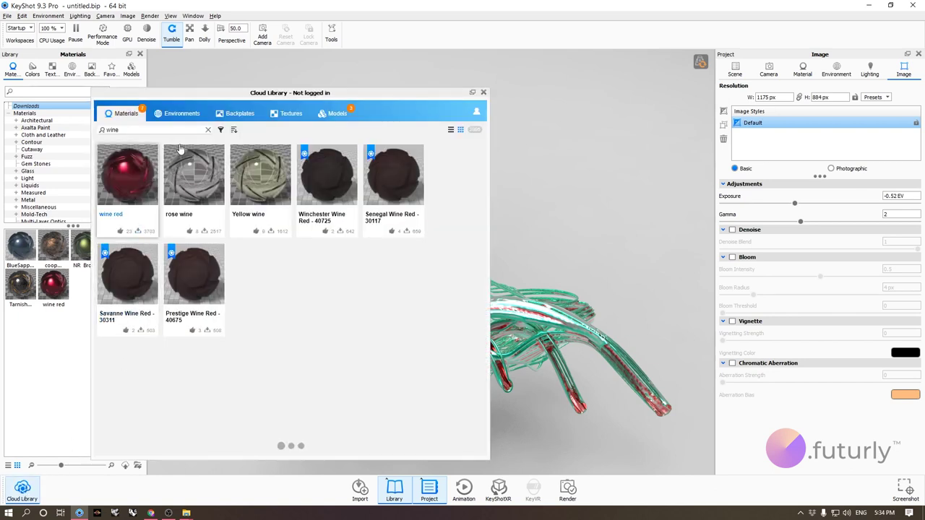
left_click(208, 129)
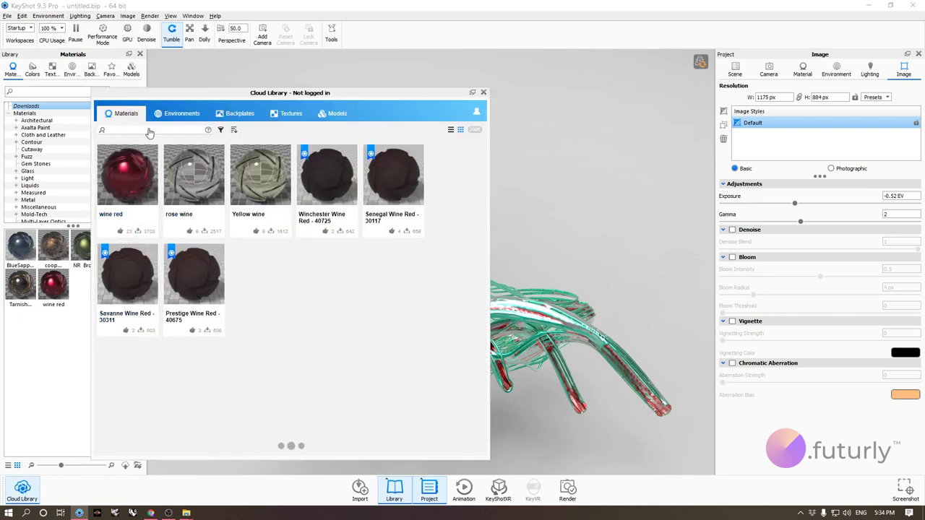
left_click(262, 123)
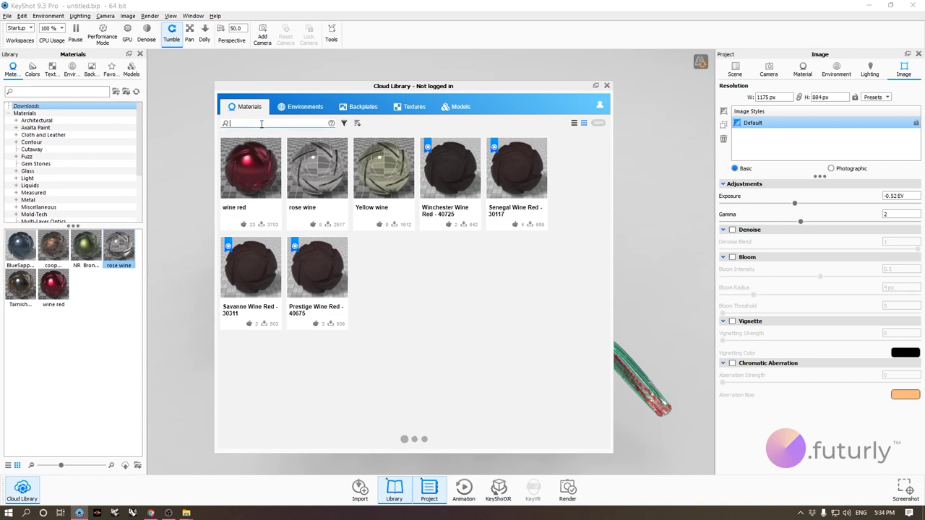
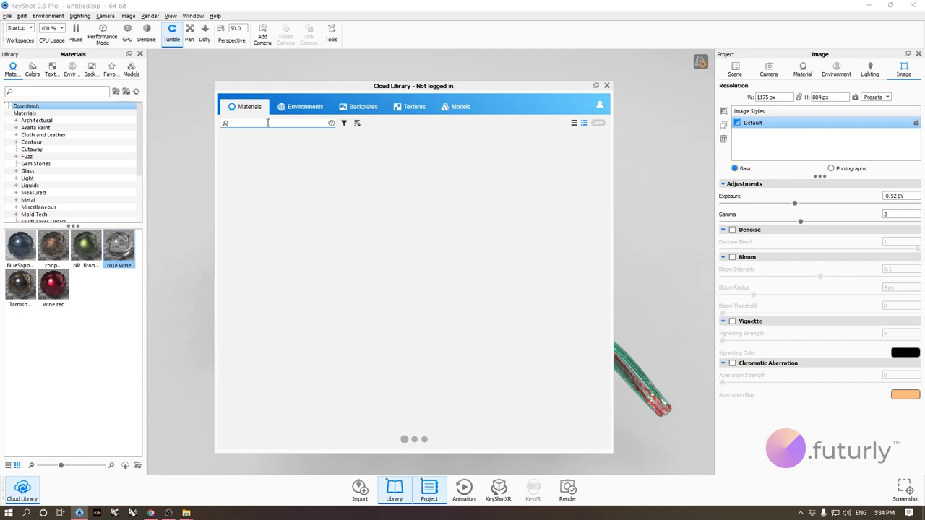
left_click(268, 123)
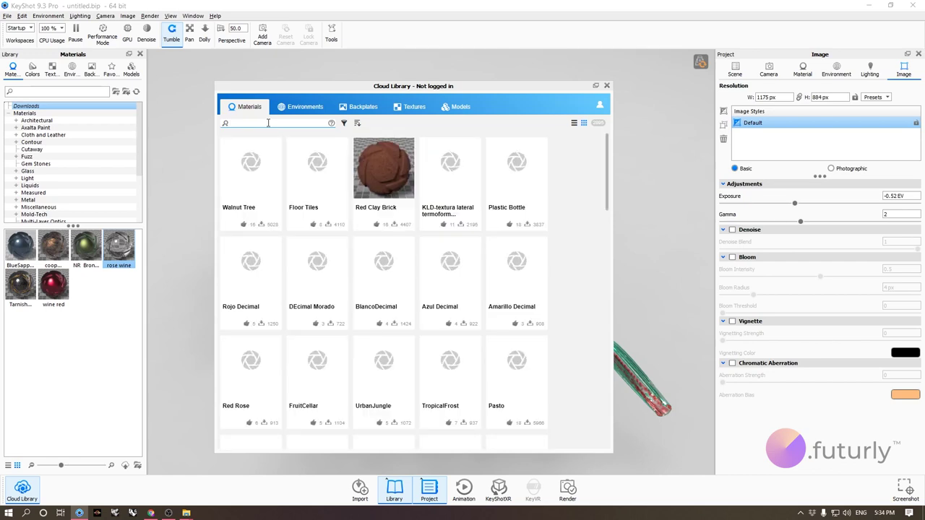
type("Glass")
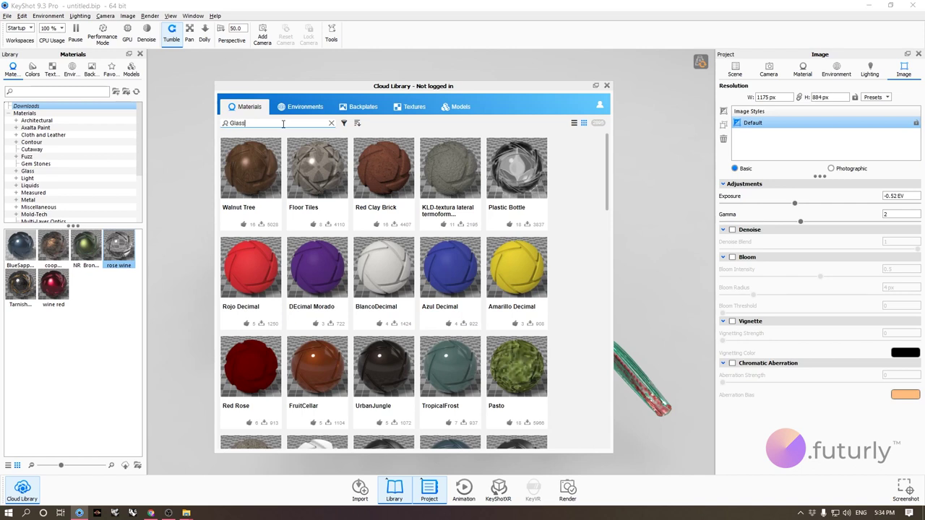
left_click(260, 136)
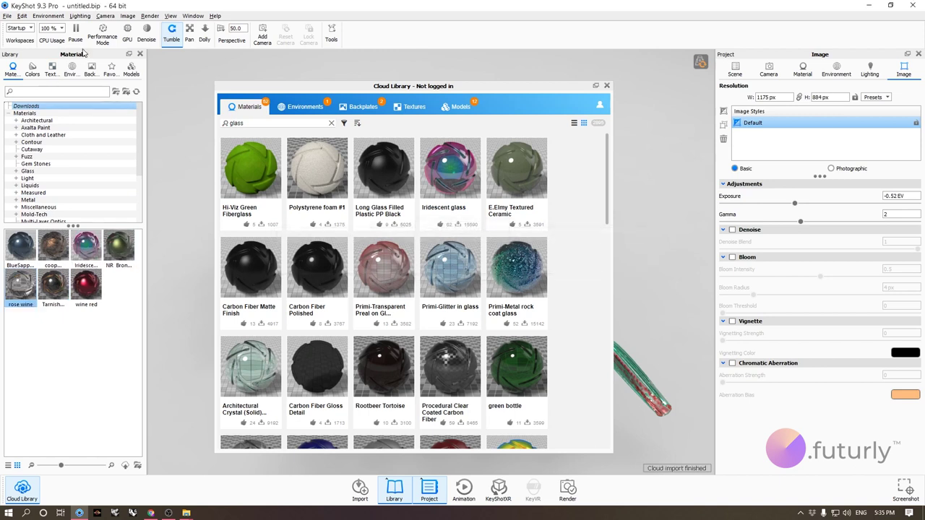
Step: Close the Cloud Library and apply the downloaded Iridescent glass material to the organic model
left_click(86, 248)
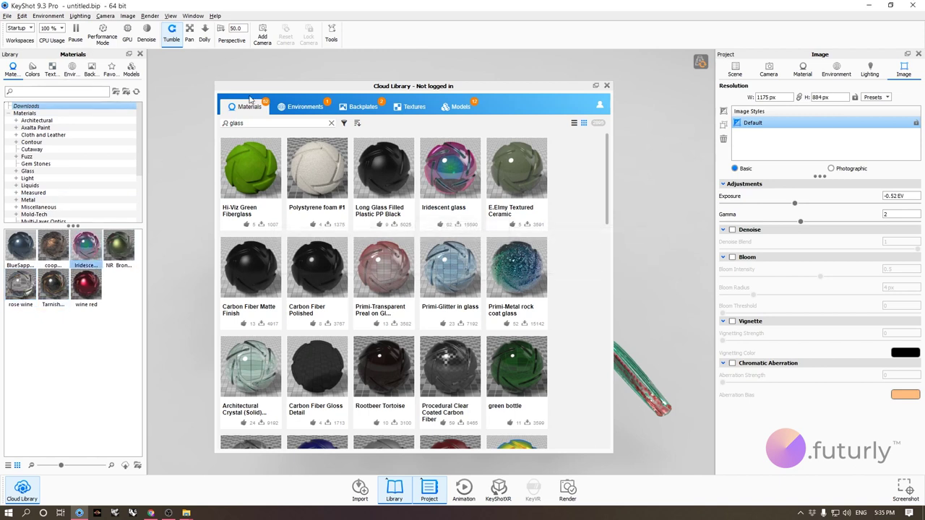
left_click(608, 86)
left_click_drag(86, 247, 385, 187)
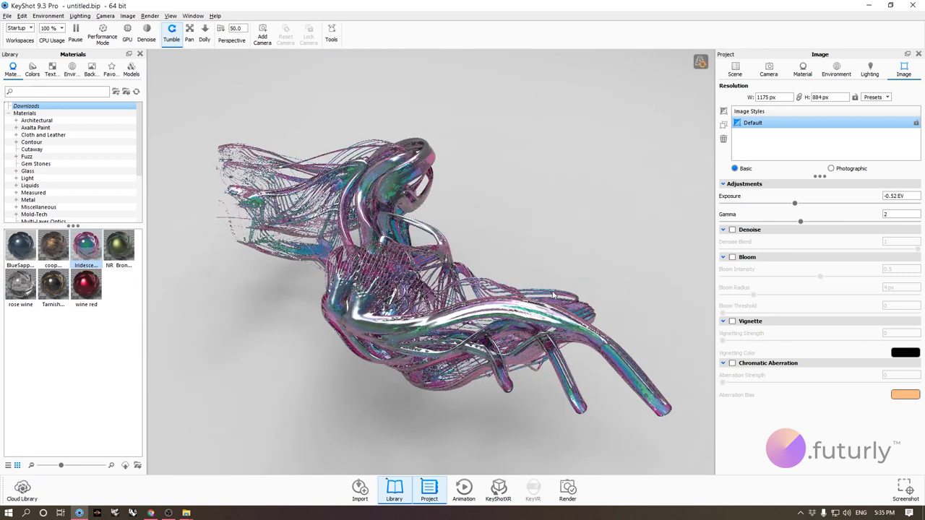
Step: Search the Cloud Library materials for "tarnished metal" and look through the resulting material previews
left_click(23, 489)
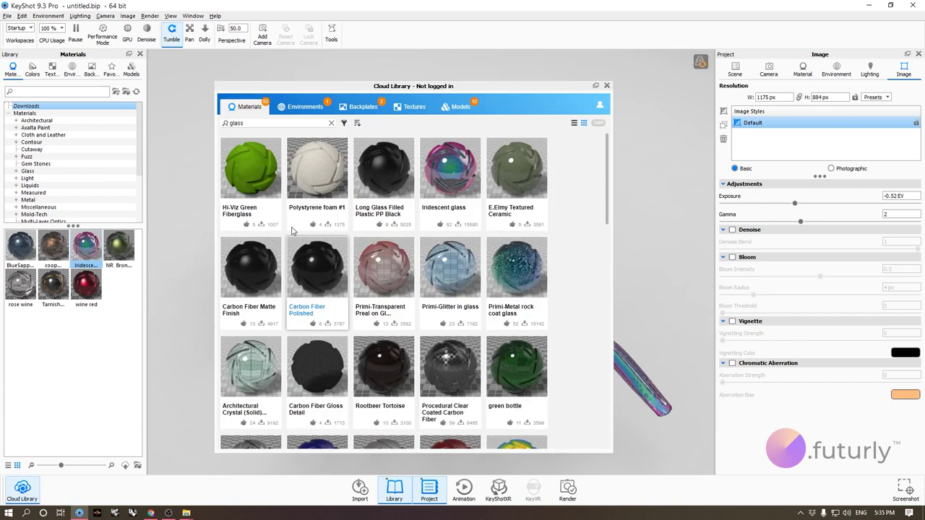
left_click(331, 123)
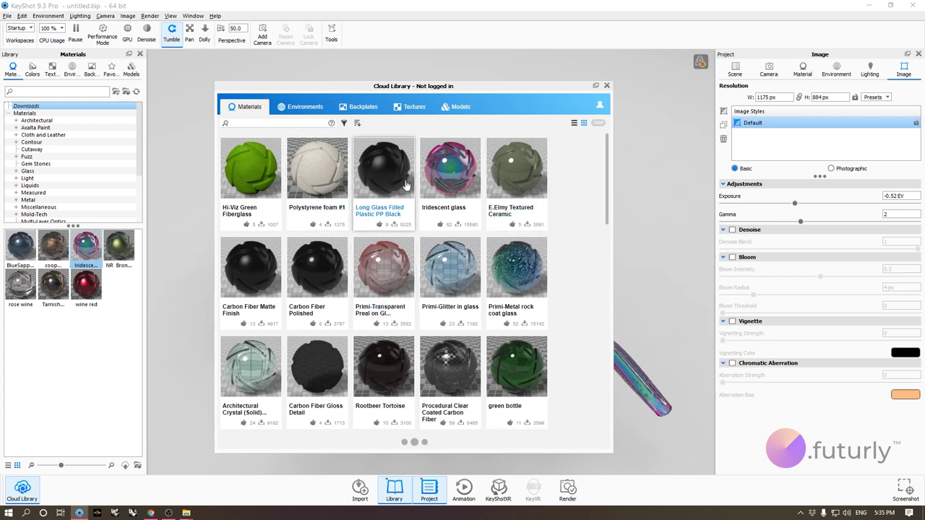
left_click(302, 123)
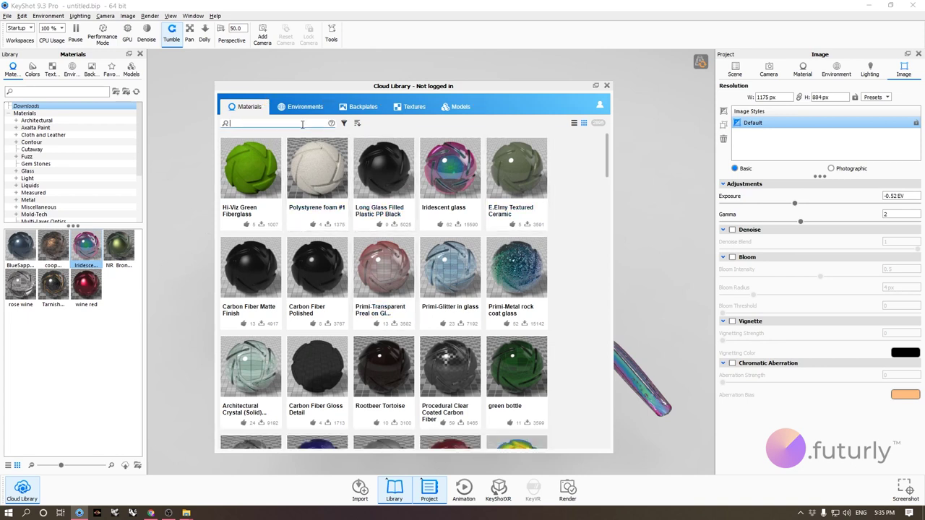
key("Return")
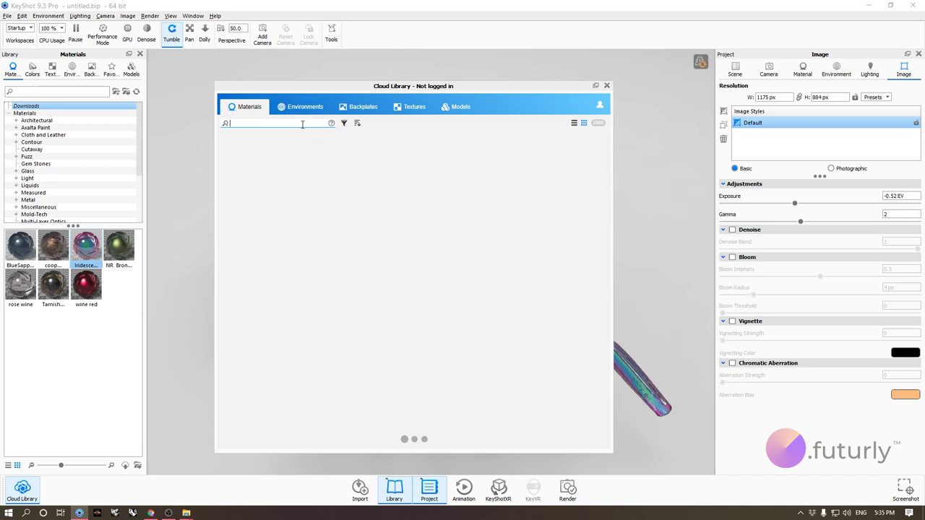
type("tarnished metal")
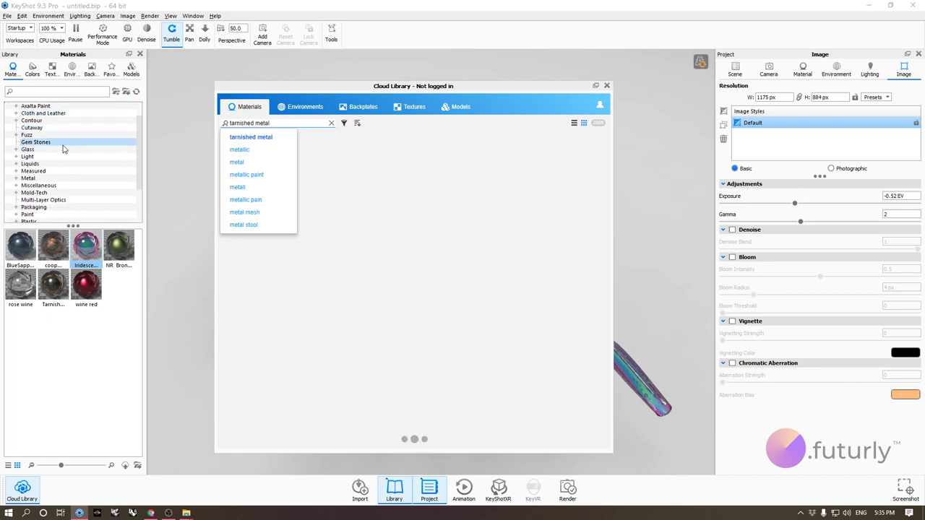
left_click(246, 138)
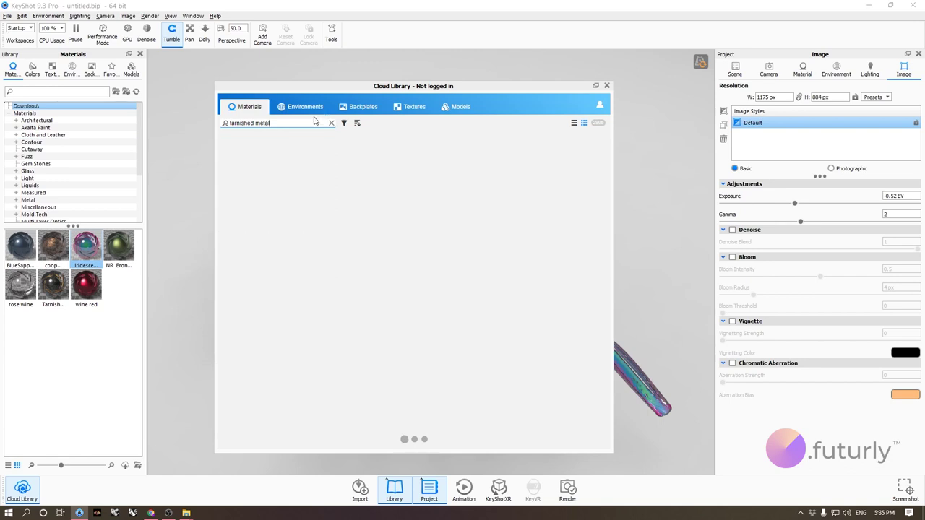
left_click_drag(391, 88, 359, 89)
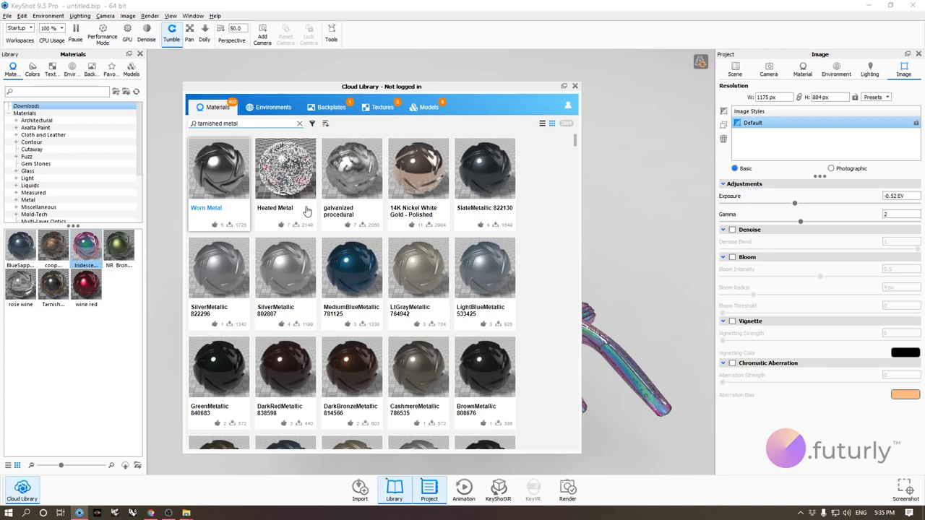
scroll(307, 210, "down", 4)
scroll(260, 144, "up", 2)
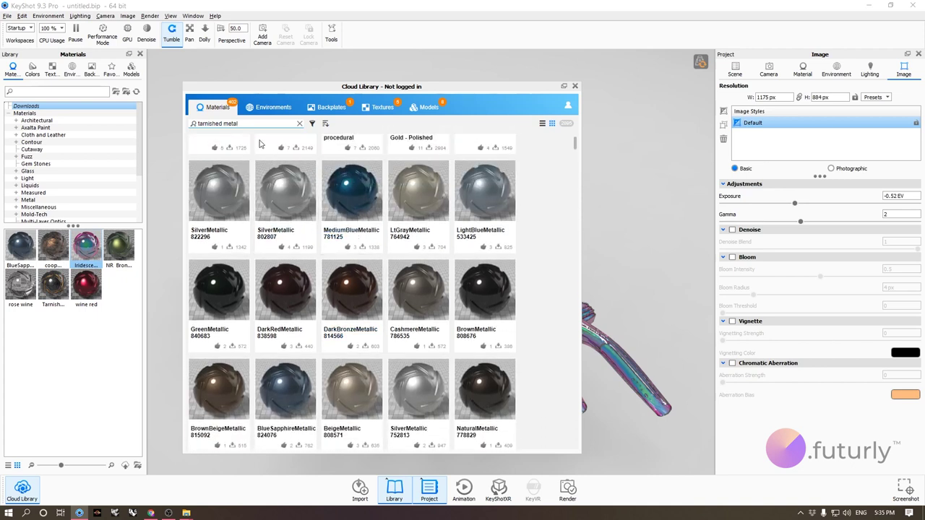
scroll(352, 231, "down", 5)
scroll(352, 223, "down", 1)
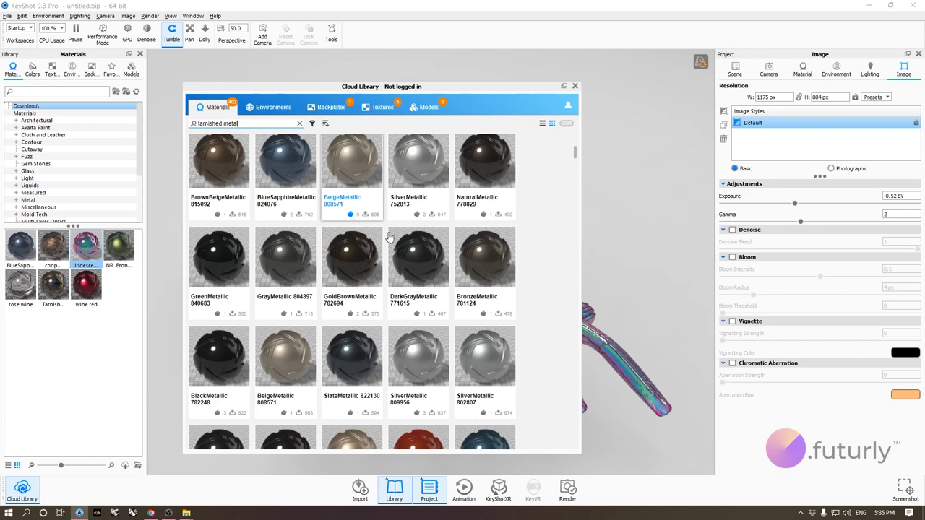
Step: Shorten the Cloud Library material search to "tarnished"
left_click_drag(576, 155, 569, 136)
left_click(283, 123)
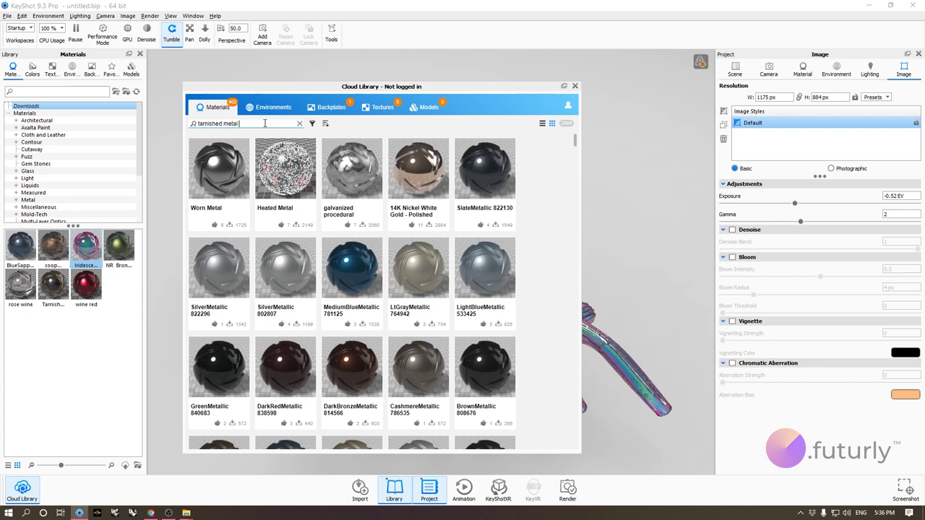
key("BackSpace")
key("BackSpace")
key("BackSpace")
key("BackSpace")
key("BackSpace")
key("BackSpace")
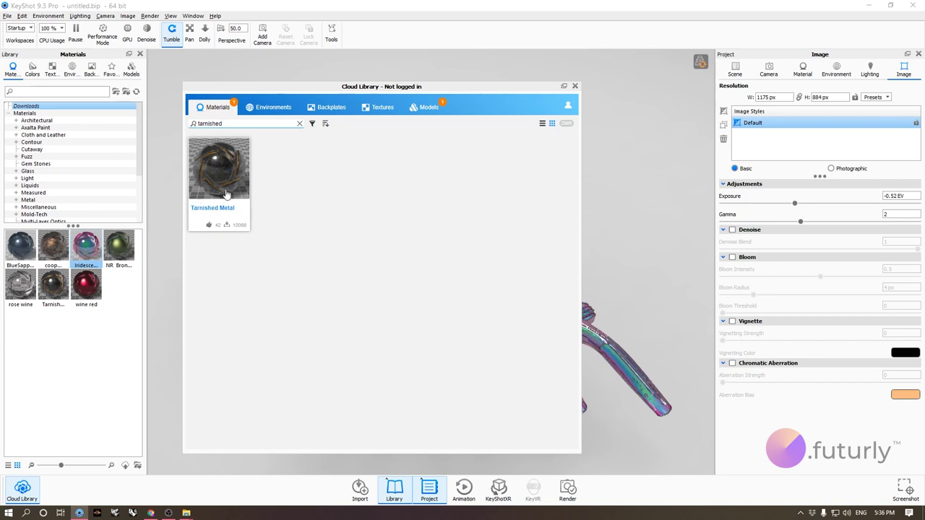
Step: Close the Cloud Library, apply the downloaded Tarnished Metal material to the organic model and open its material graph
left_click(575, 88)
left_click_drag(56, 288, 391, 177)
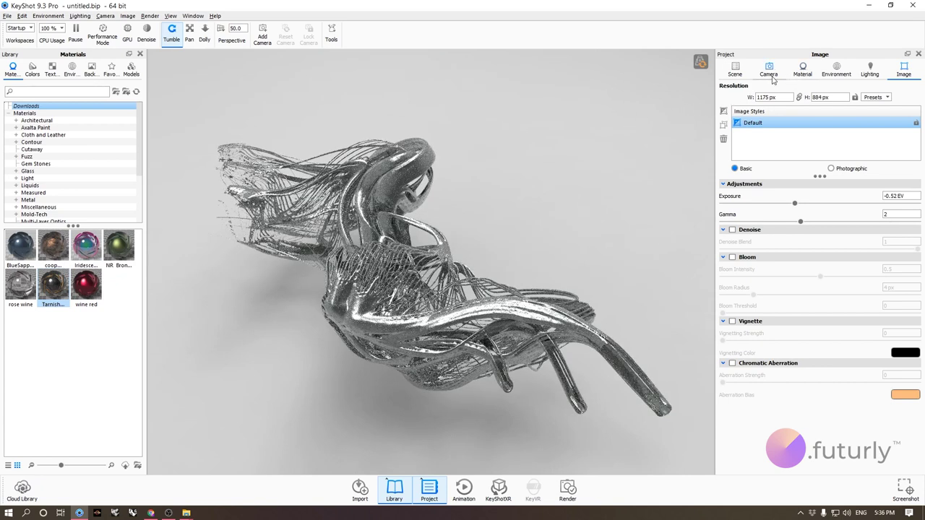
left_click(804, 72)
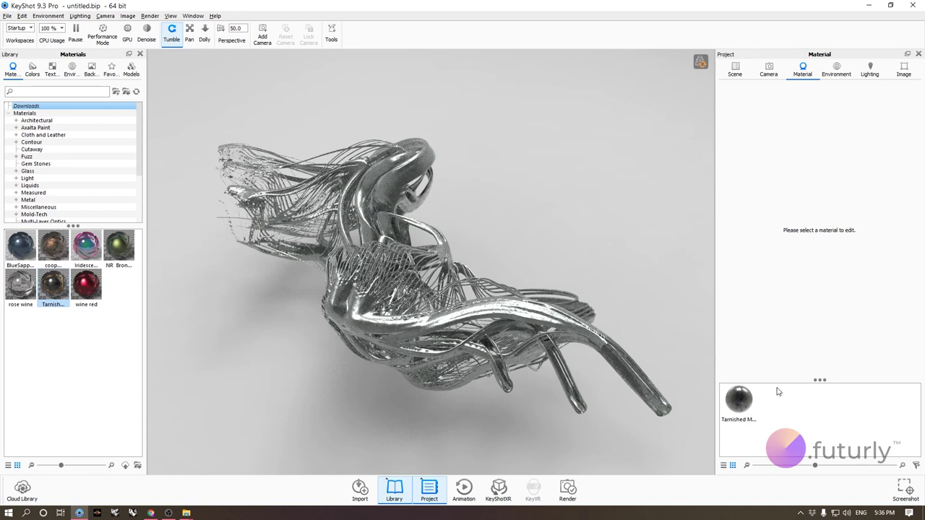
left_click(741, 403)
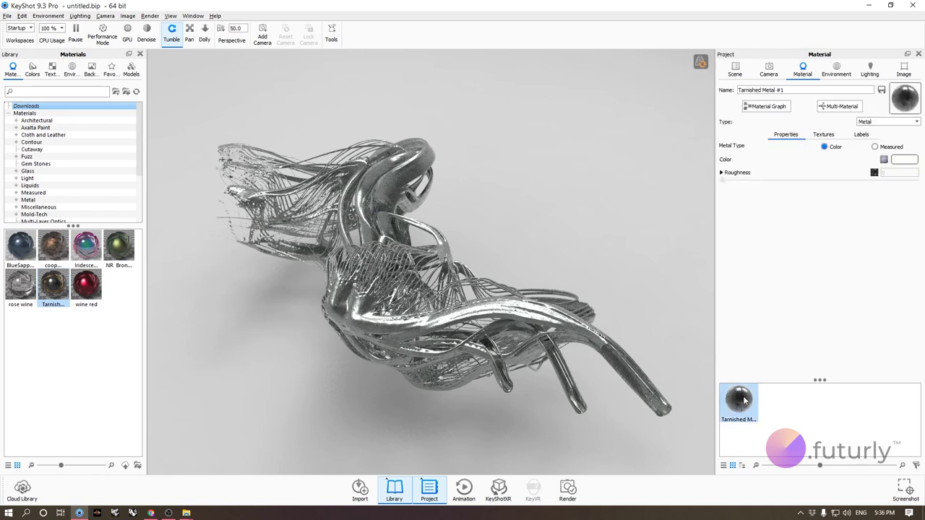
left_click(769, 106)
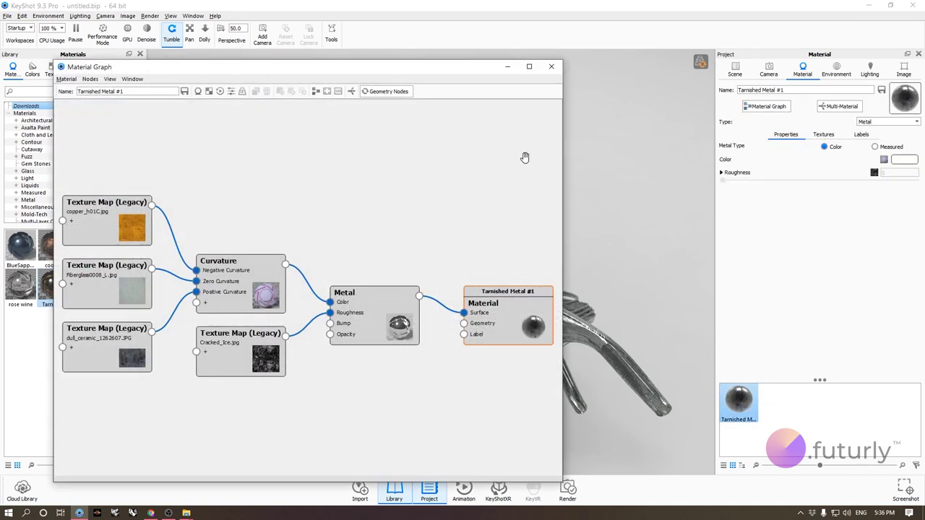
Step: Set the Curvature node's cutoff to 0.01 and its radius to 5 px
double_click(244, 283)
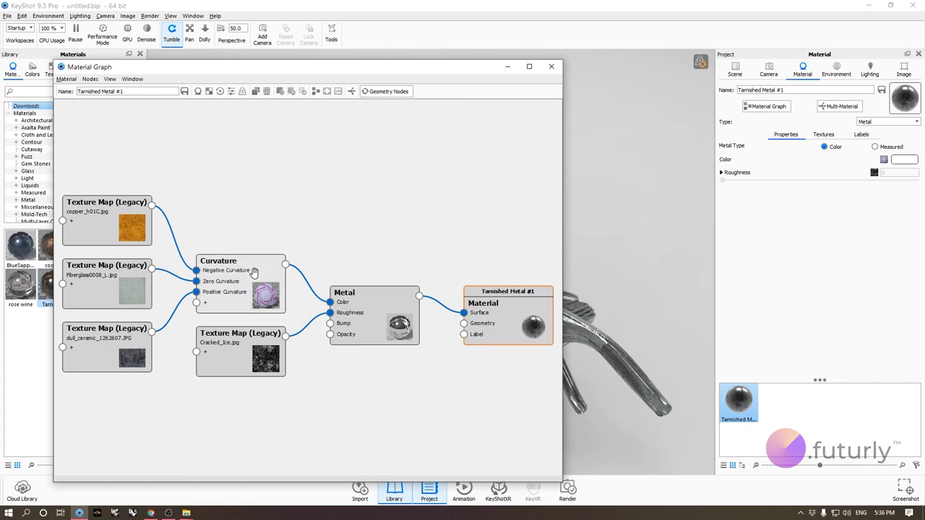
left_click(545, 205)
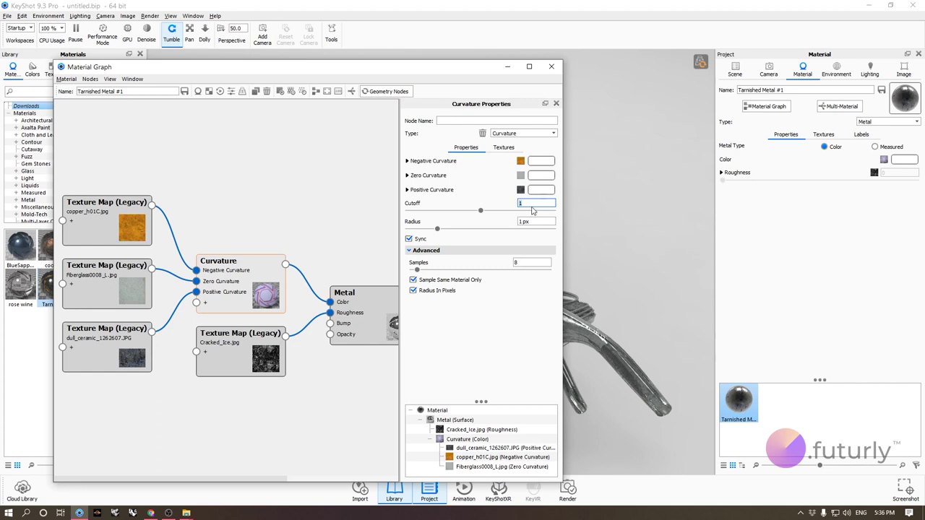
key("Return")
left_click_drag(456, 67, 670, 73)
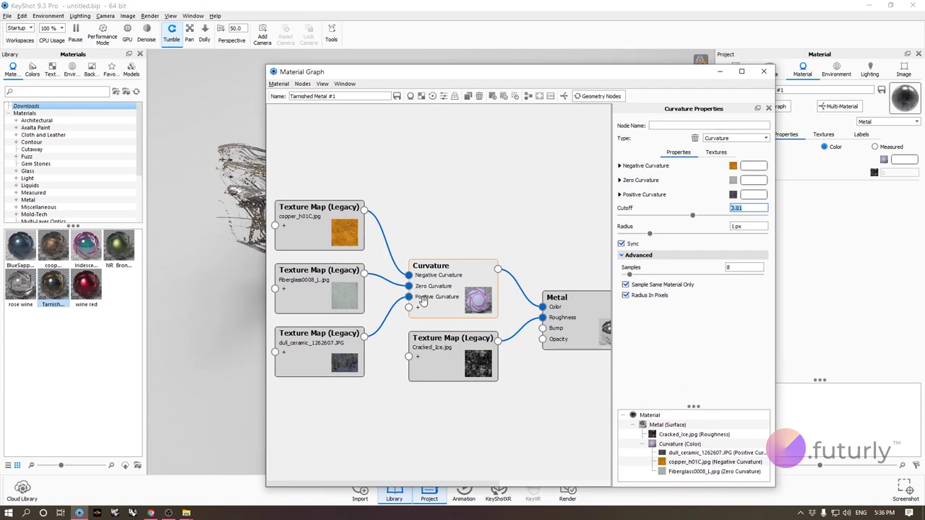
left_click_drag(545, 72, 149, 65)
left_click(360, 219)
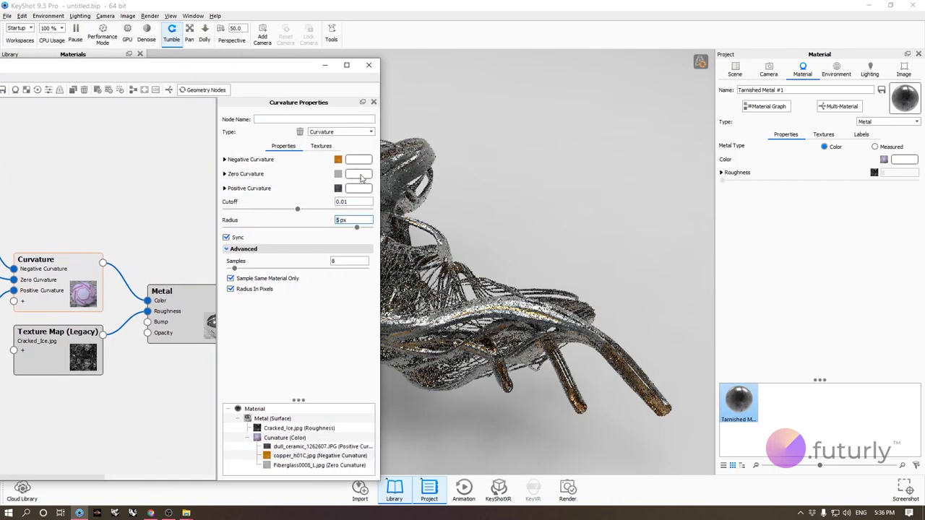
left_click_drag(303, 67, 131, 70)
left_click_drag(458, 215, 554, 221)
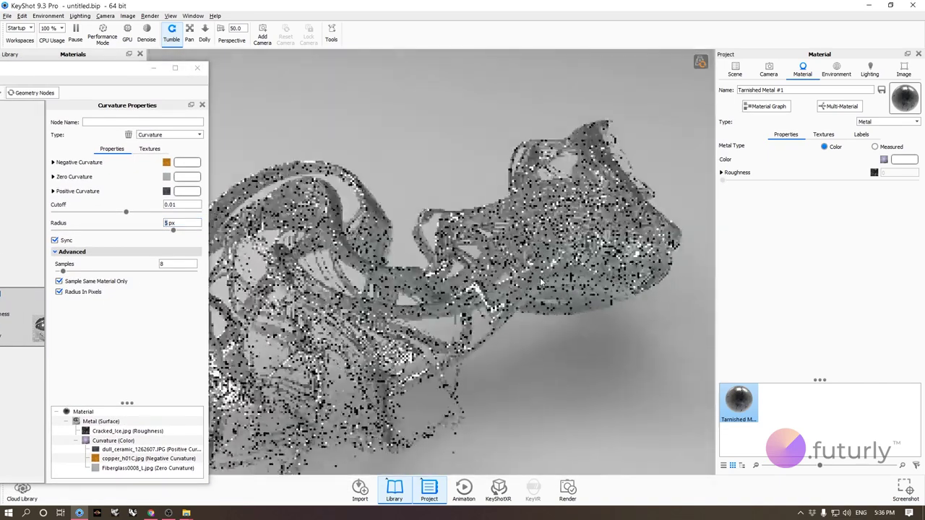
Step: Set the scale of the Cracked_Ice.jpg roughness texture to 10
left_click_drag(126, 69, 479, 55)
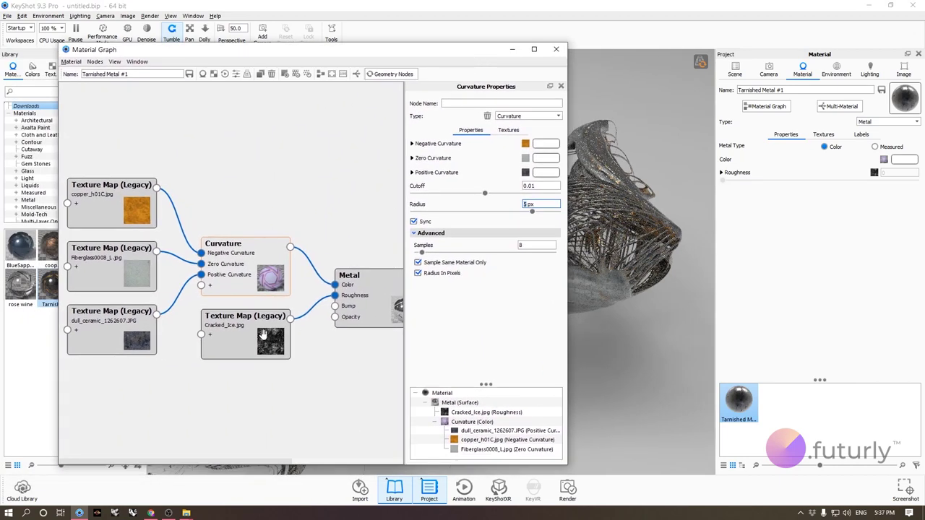
left_click(234, 327)
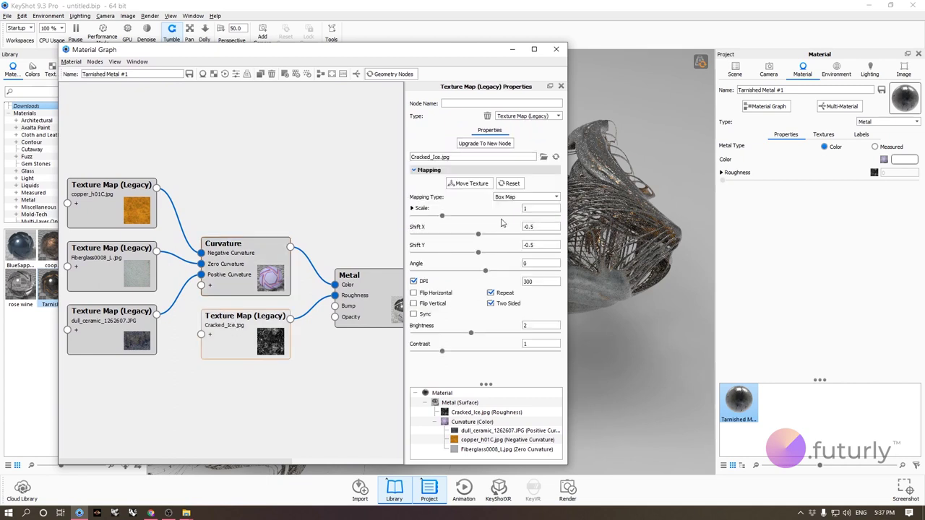
double_click(545, 209)
type("10")
key("Return")
Step: Set the copper_h01C.jpg texture's scale to 10 and open the dull_ceramic_1262607.JPG texture's scale for editing
left_click(131, 277)
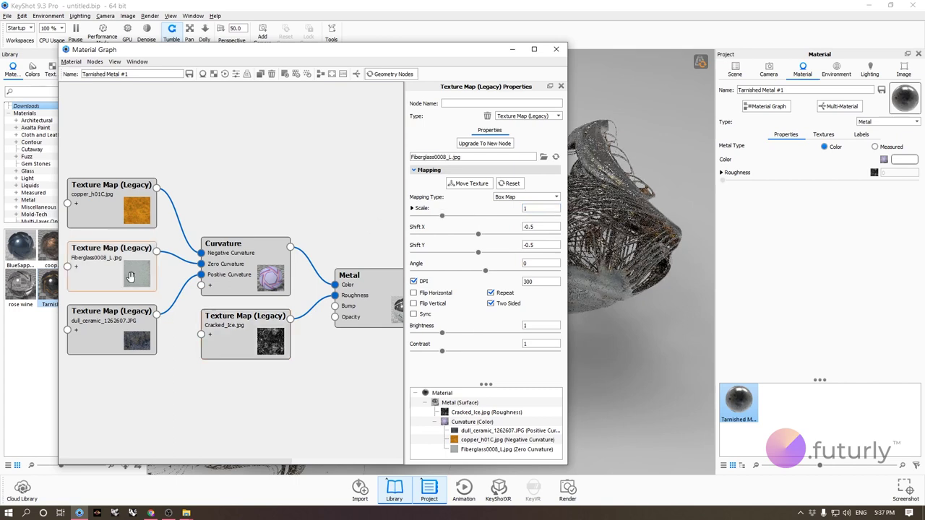
left_click(102, 212)
type("0")
key("Return")
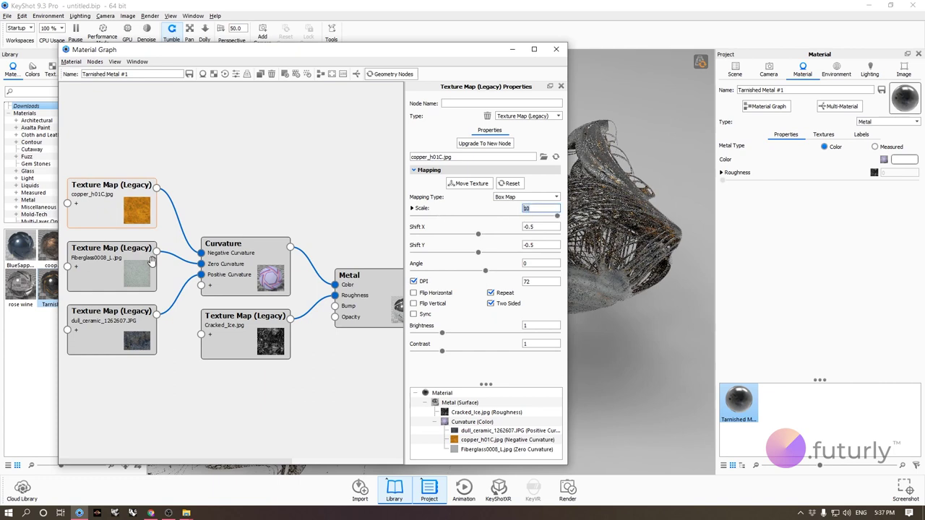
left_click(122, 311)
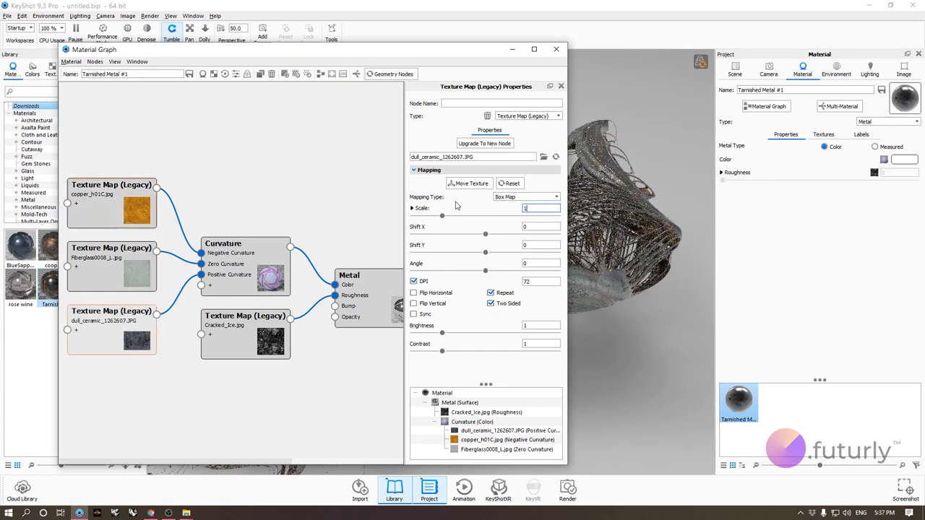
Step: Try a scale of 50 on the Cracked_Ice.jpg texture and inspect the model's surface up close
left_click(279, 328)
left_click(542, 208)
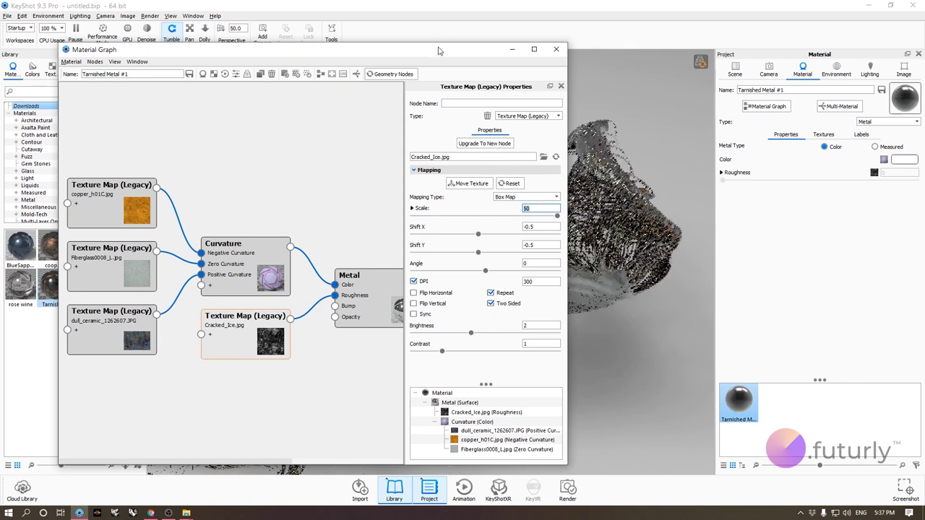
left_click_drag(434, 49, 201, 63)
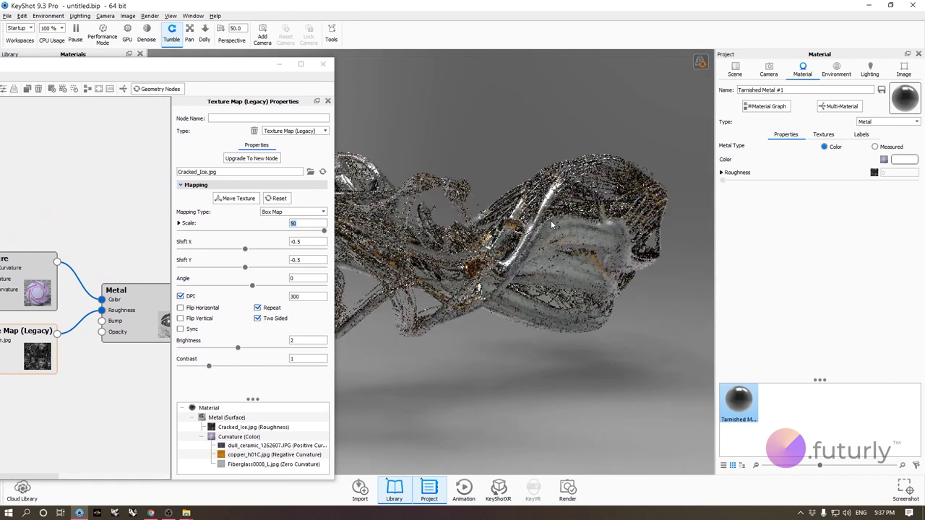
scroll(551, 225, "up", 3)
middle_click_drag(551, 225, 400, 209)
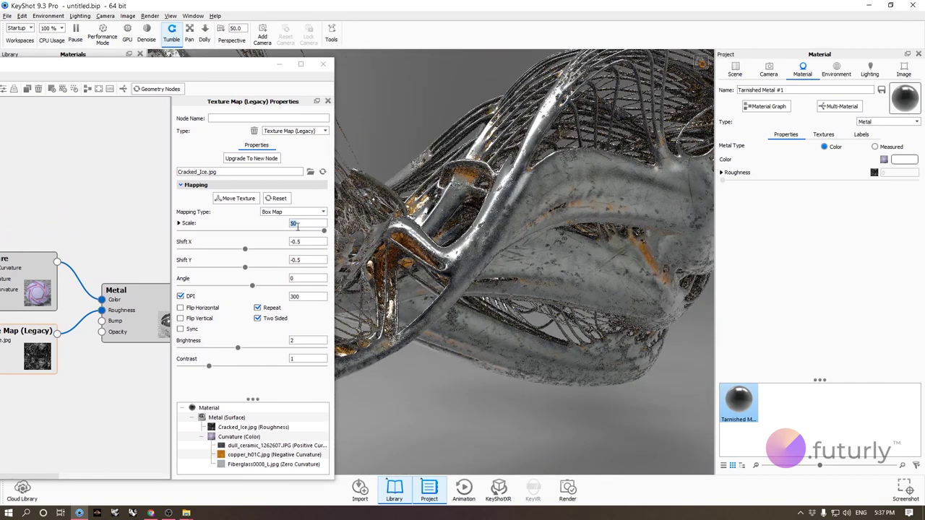
Step: Return the Cracked_Ice.jpg texture's scale to 10
type("10")
key("Return")
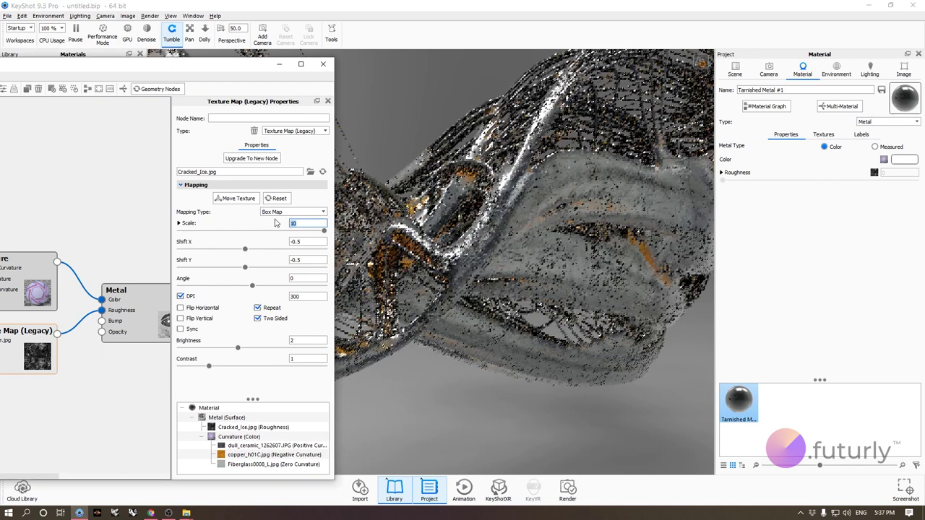
scroll(132, 190, "down", 1)
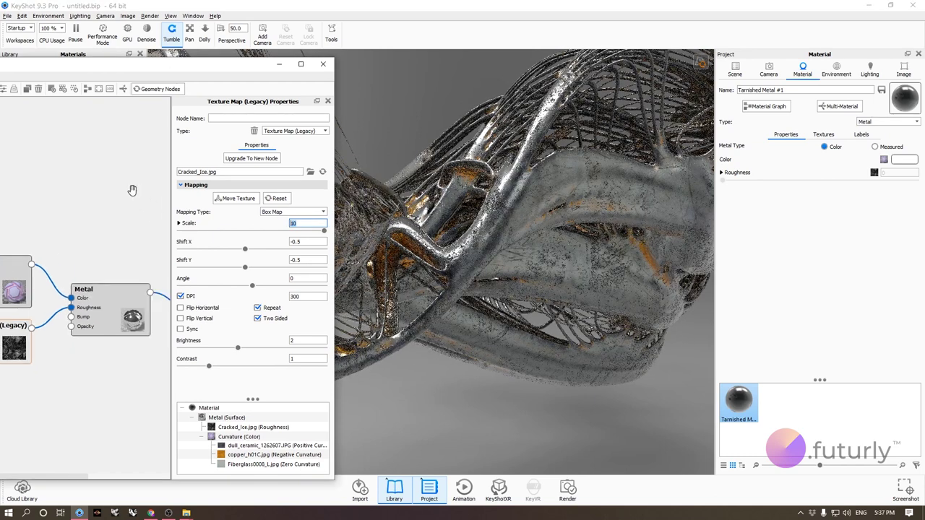
Step: Move the copper_h01C.jpg and Fiberglass0008_L.jpg texture nodes farther from the Curvature node to make room between them
left_click_drag(180, 69, 498, 68)
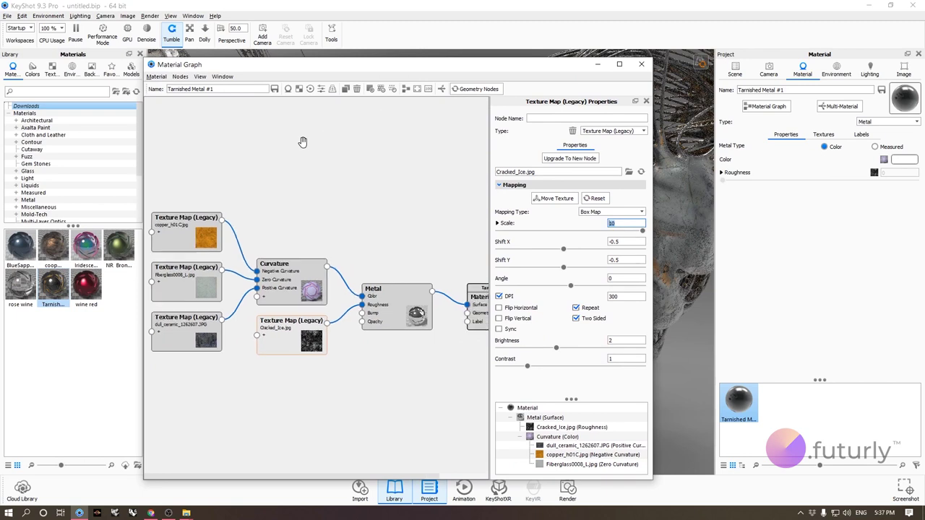
mouse_move(192, 230)
left_mouse_down()
mouse_move(190, 207)
mouse_move(192, 226)
left_mouse_up()
left_click_drag(345, 67, 296, 309)
left_click_drag(346, 253, 498, 206)
left_click_drag(460, 316, 584, 109)
scroll(458, 256, "down", 2)
scroll(313, 295, "up", 3)
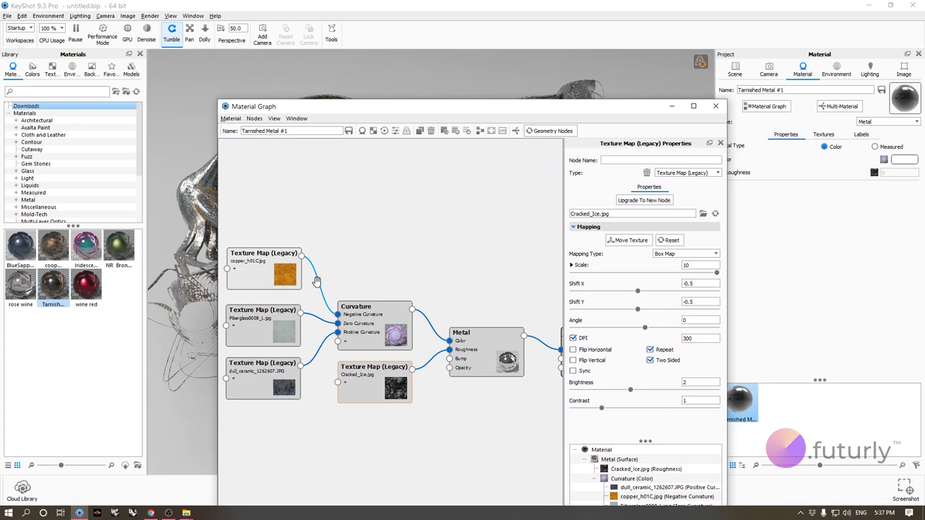
right_click(311, 276)
left_click_drag(275, 272, 242, 259)
left_click_drag(274, 318, 246, 319)
Step: Insert a Color Adjust utility between the copper texture and the Curvature node's Negative Curvature, placing it above the fiberglass texture node
right_click(299, 282)
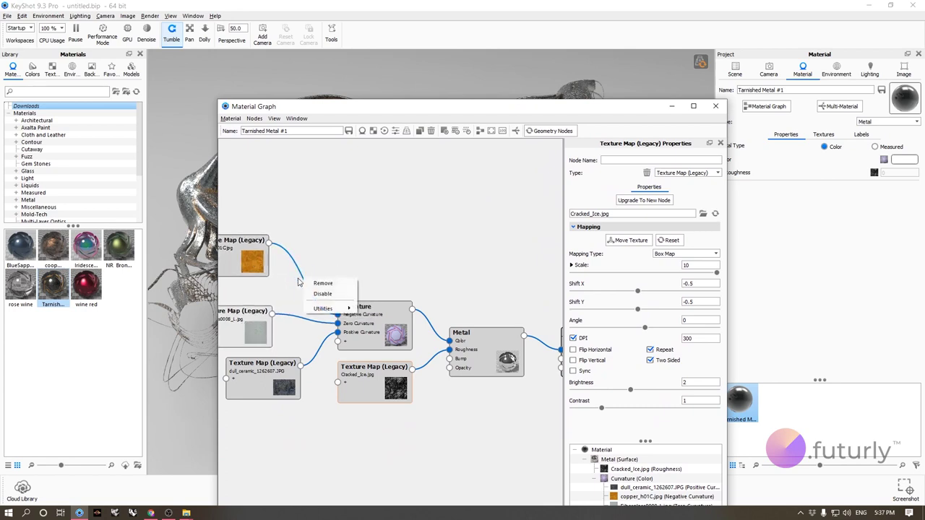
mouse_move(342, 310)
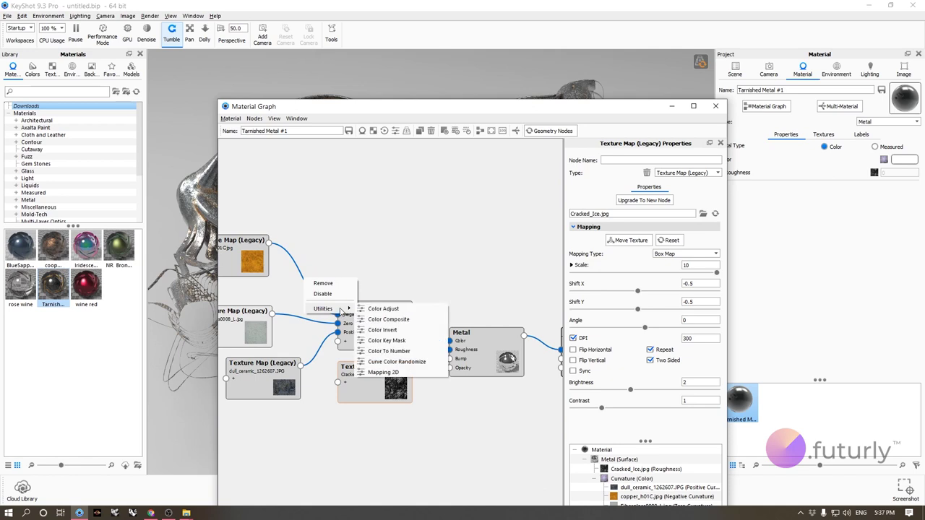
left_click(402, 314)
left_click_drag(318, 283, 259, 239)
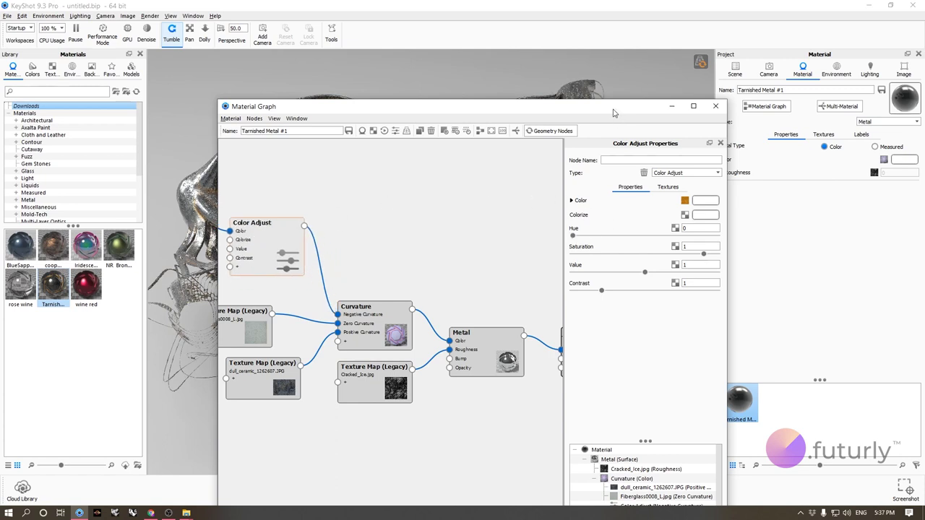
Step: Set the Color Adjust node's Colorize color to bright green
left_click_drag(614, 113, 282, 119)
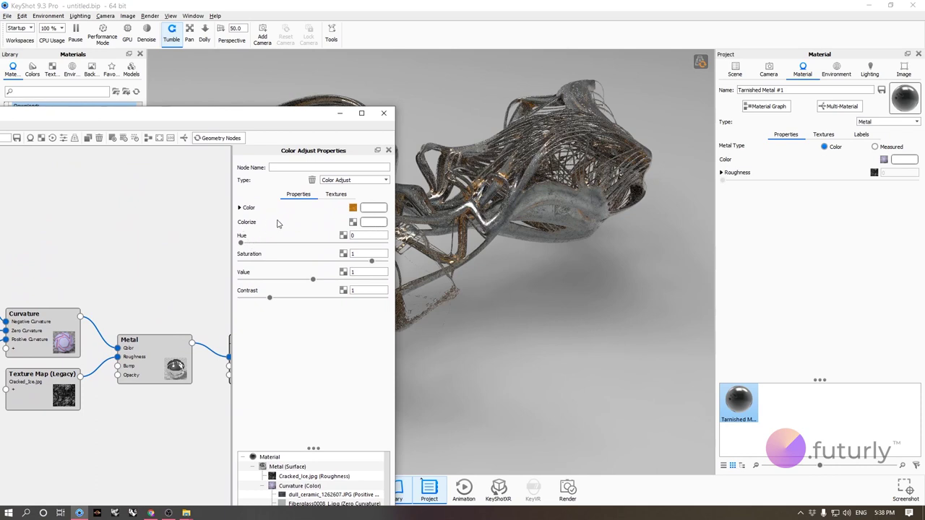
left_click(371, 223)
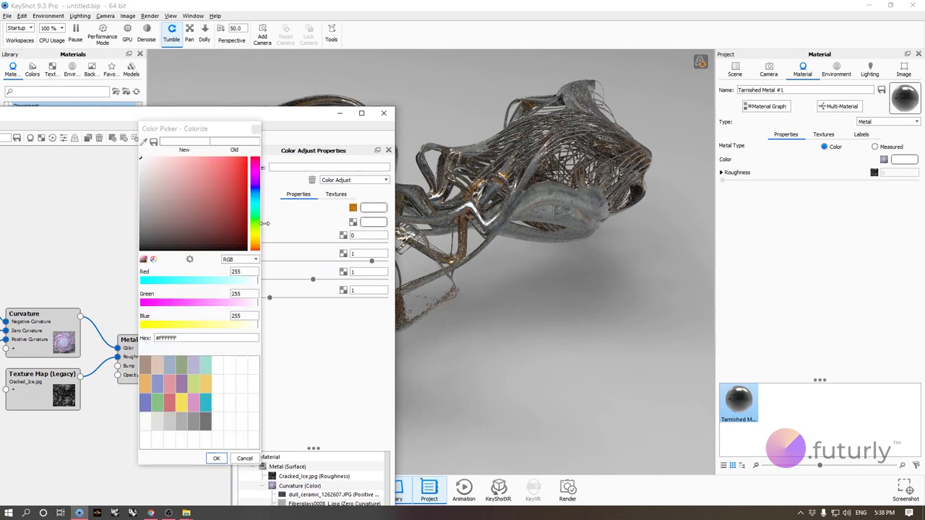
left_click_drag(237, 174, 244, 159)
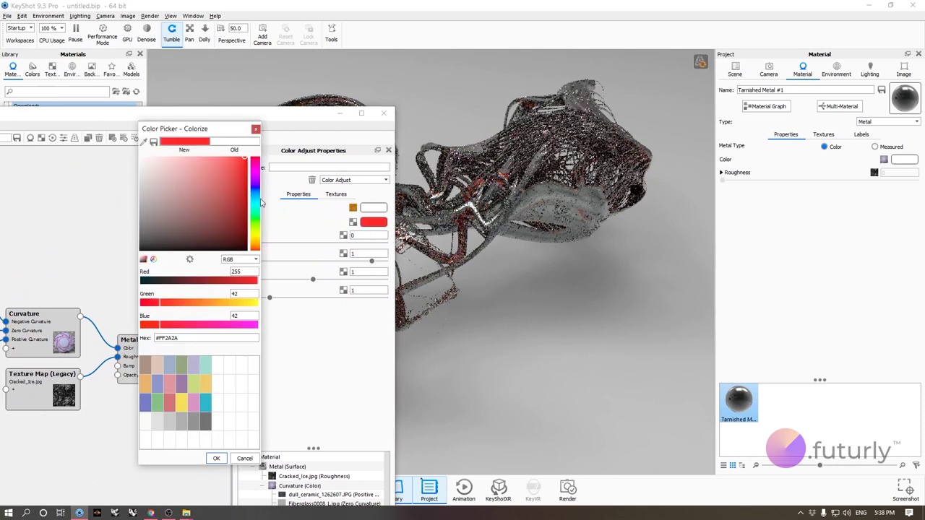
left_click_drag(256, 204, 255, 220)
left_click(216, 459)
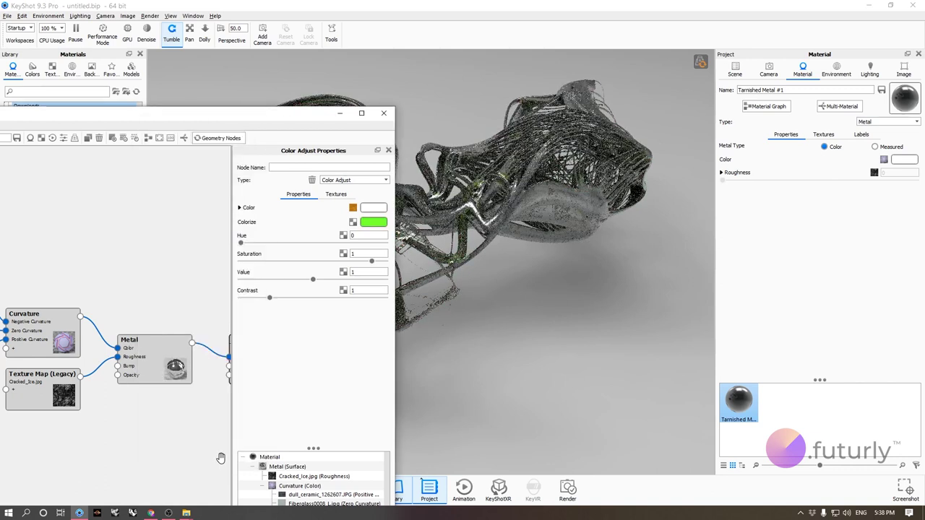
Step: Set the Curvature node's cutoff to 0.001, close the material graph and check the model from another angle
left_click_drag(307, 122, 607, 182)
scroll(332, 313, "down", 2)
left_click_drag(416, 183, 375, 107)
scroll(323, 337, "up", 4)
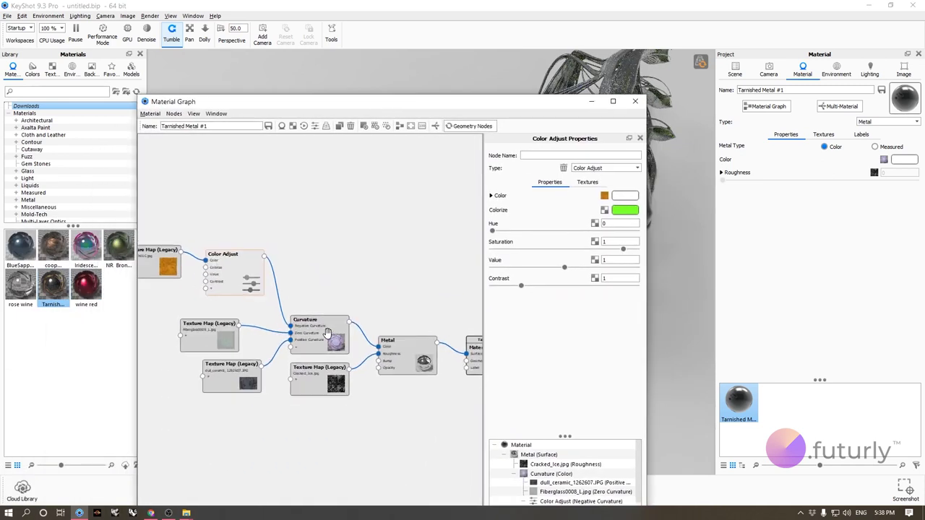
left_click(332, 329)
left_click_drag(444, 107, 131, 66)
double_click(308, 198)
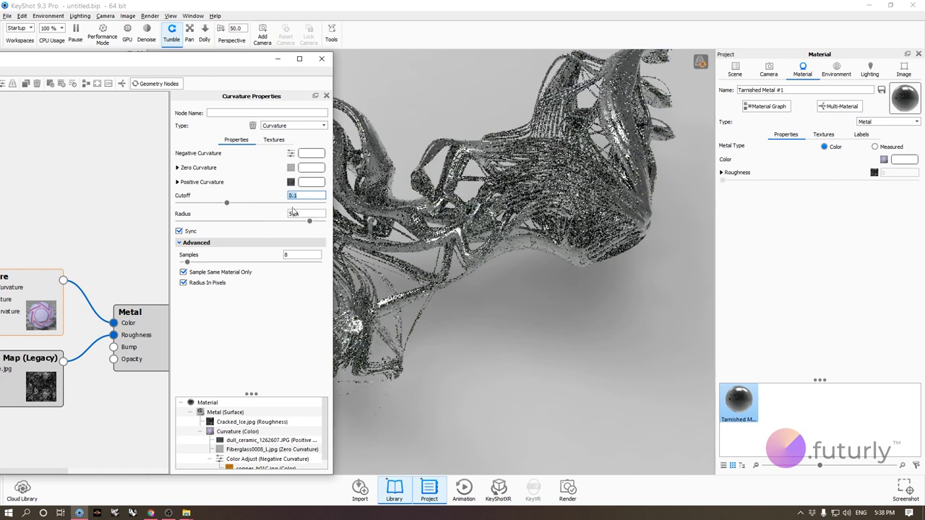
type("0.00")
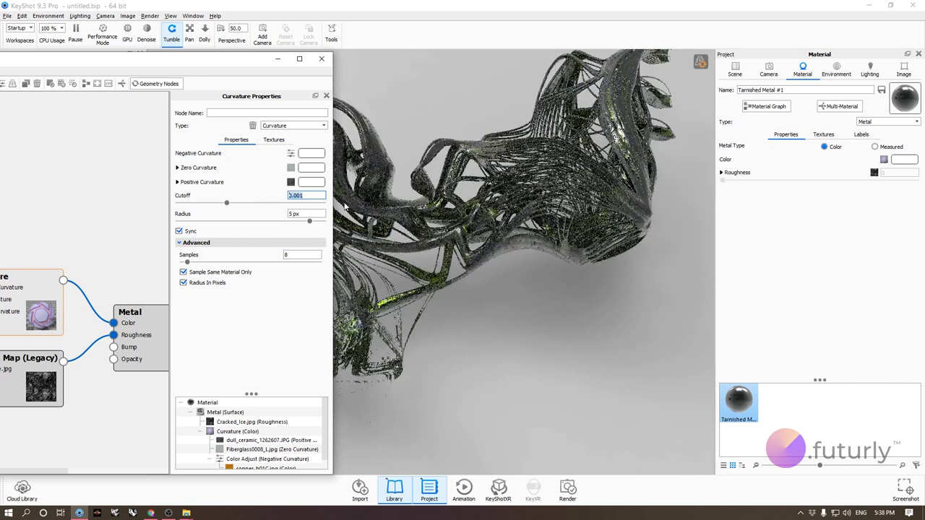
left_click(321, 58)
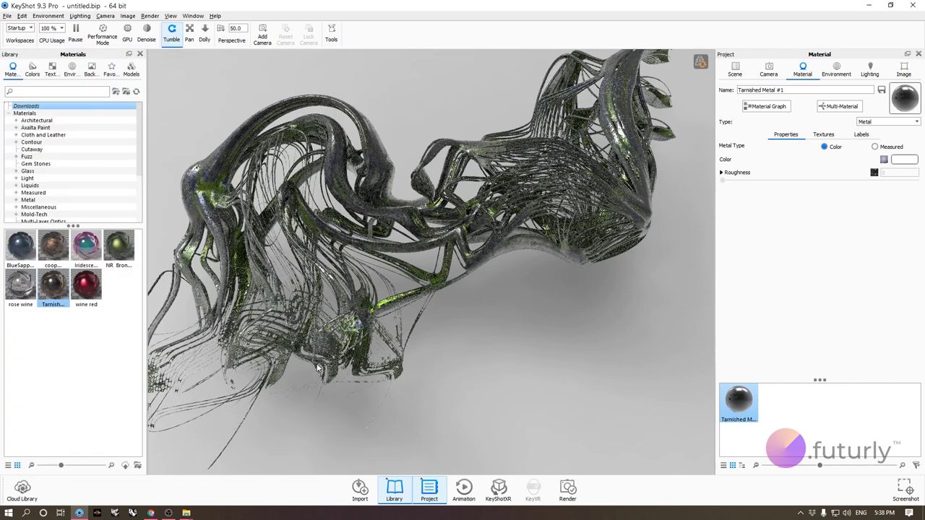
left_click_drag(368, 356, 548, 344)
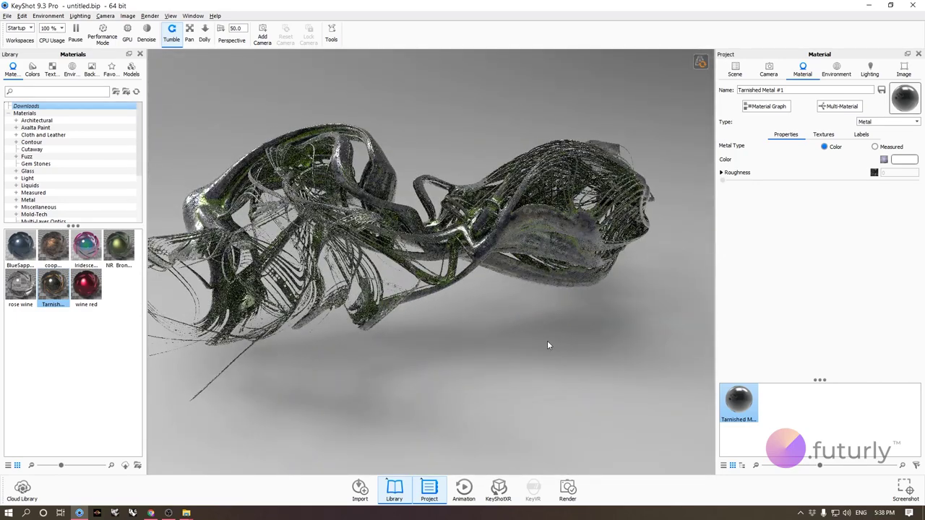
Step: Rename the material to Tarnished Metal Green and save it to the material library's Metal folder
left_click_drag(547, 344, 383, 139)
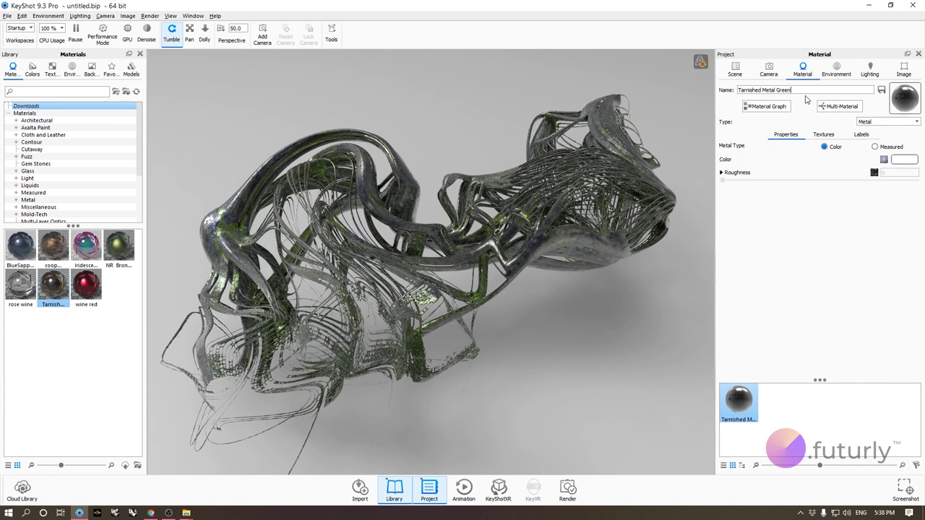
left_click(882, 90)
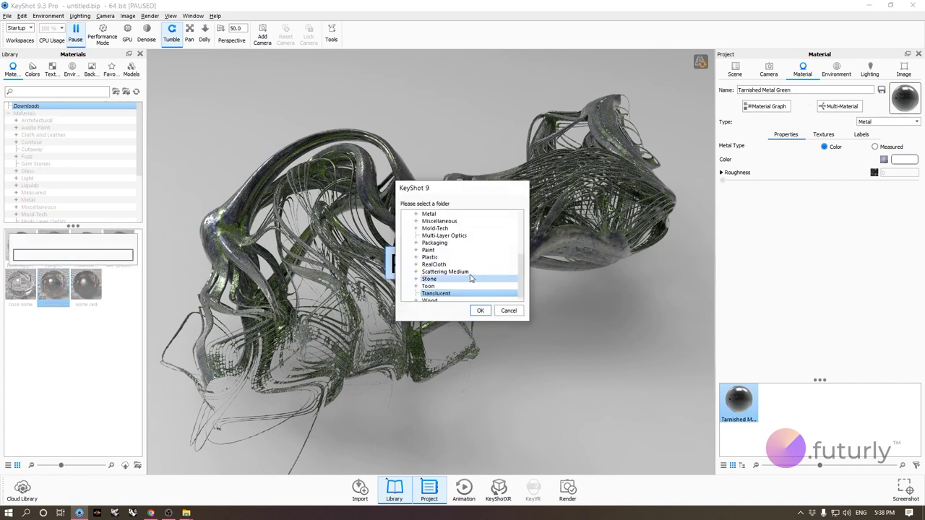
scroll(466, 271, "up", 2)
scroll(461, 265, "up", 1)
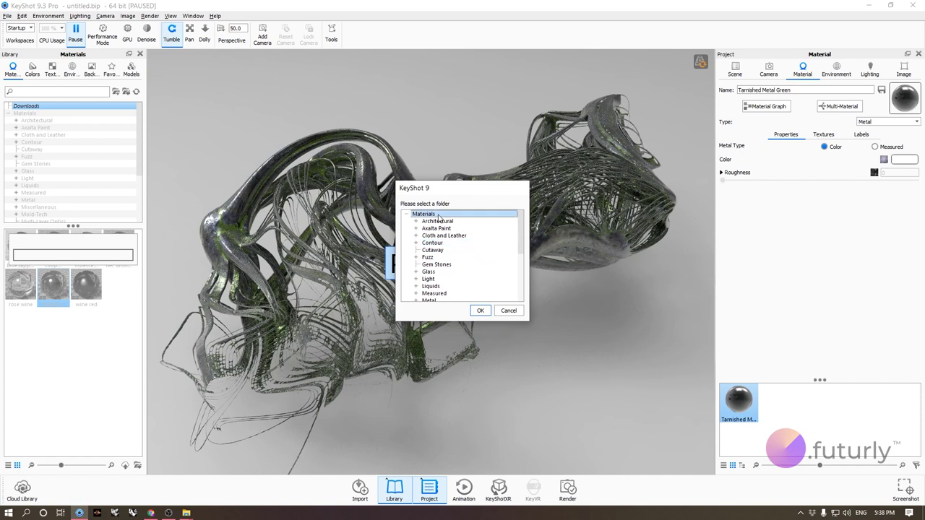
scroll(444, 256, "down", 3)
left_click(441, 252)
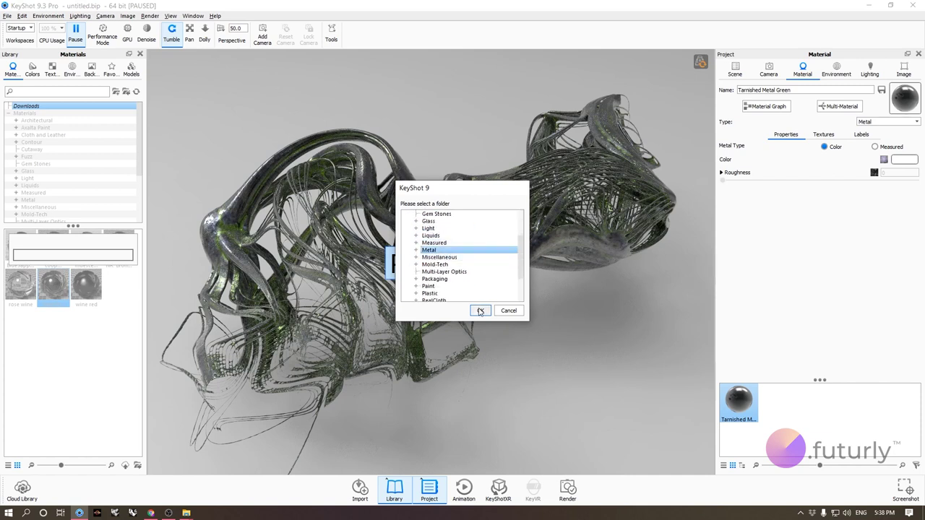
left_click(480, 311)
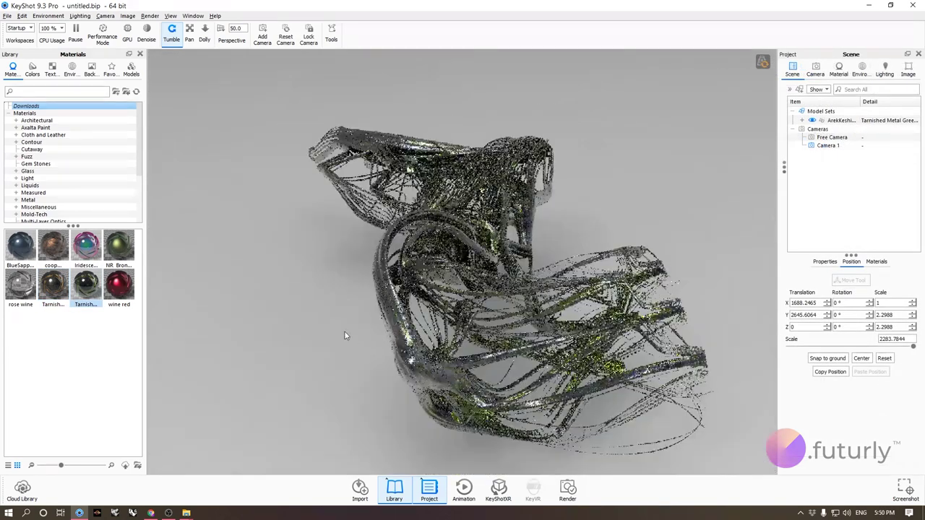
left_click_drag(344, 336, 578, 352)
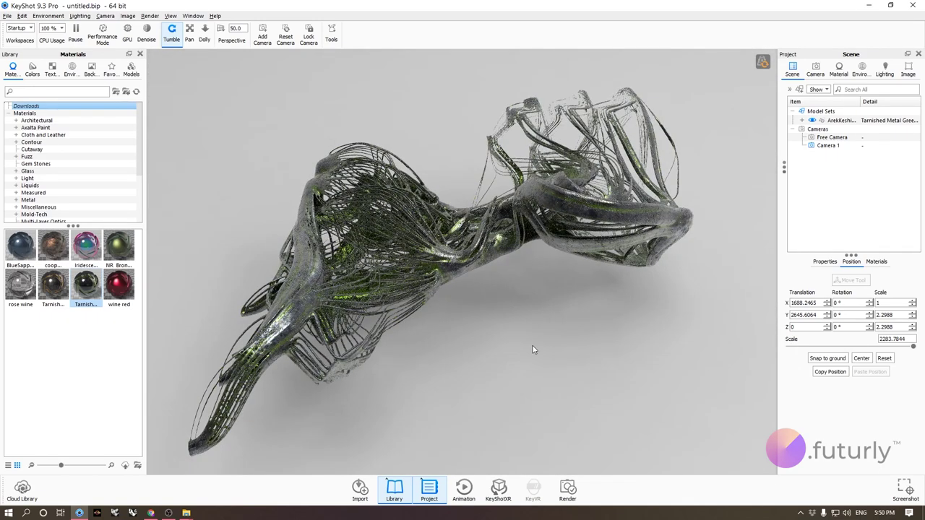
left_click_drag(373, 376, 385, 426)
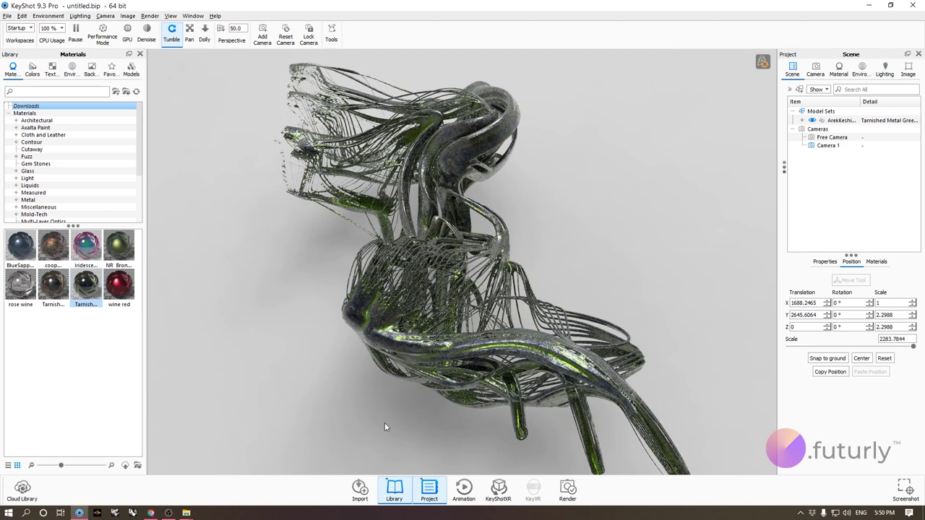
left_click_drag(318, 421, 561, 374)
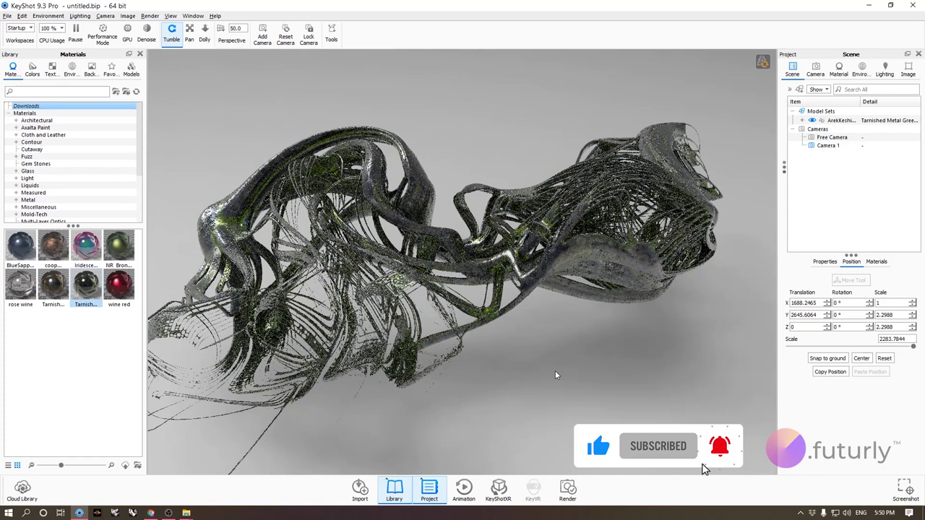